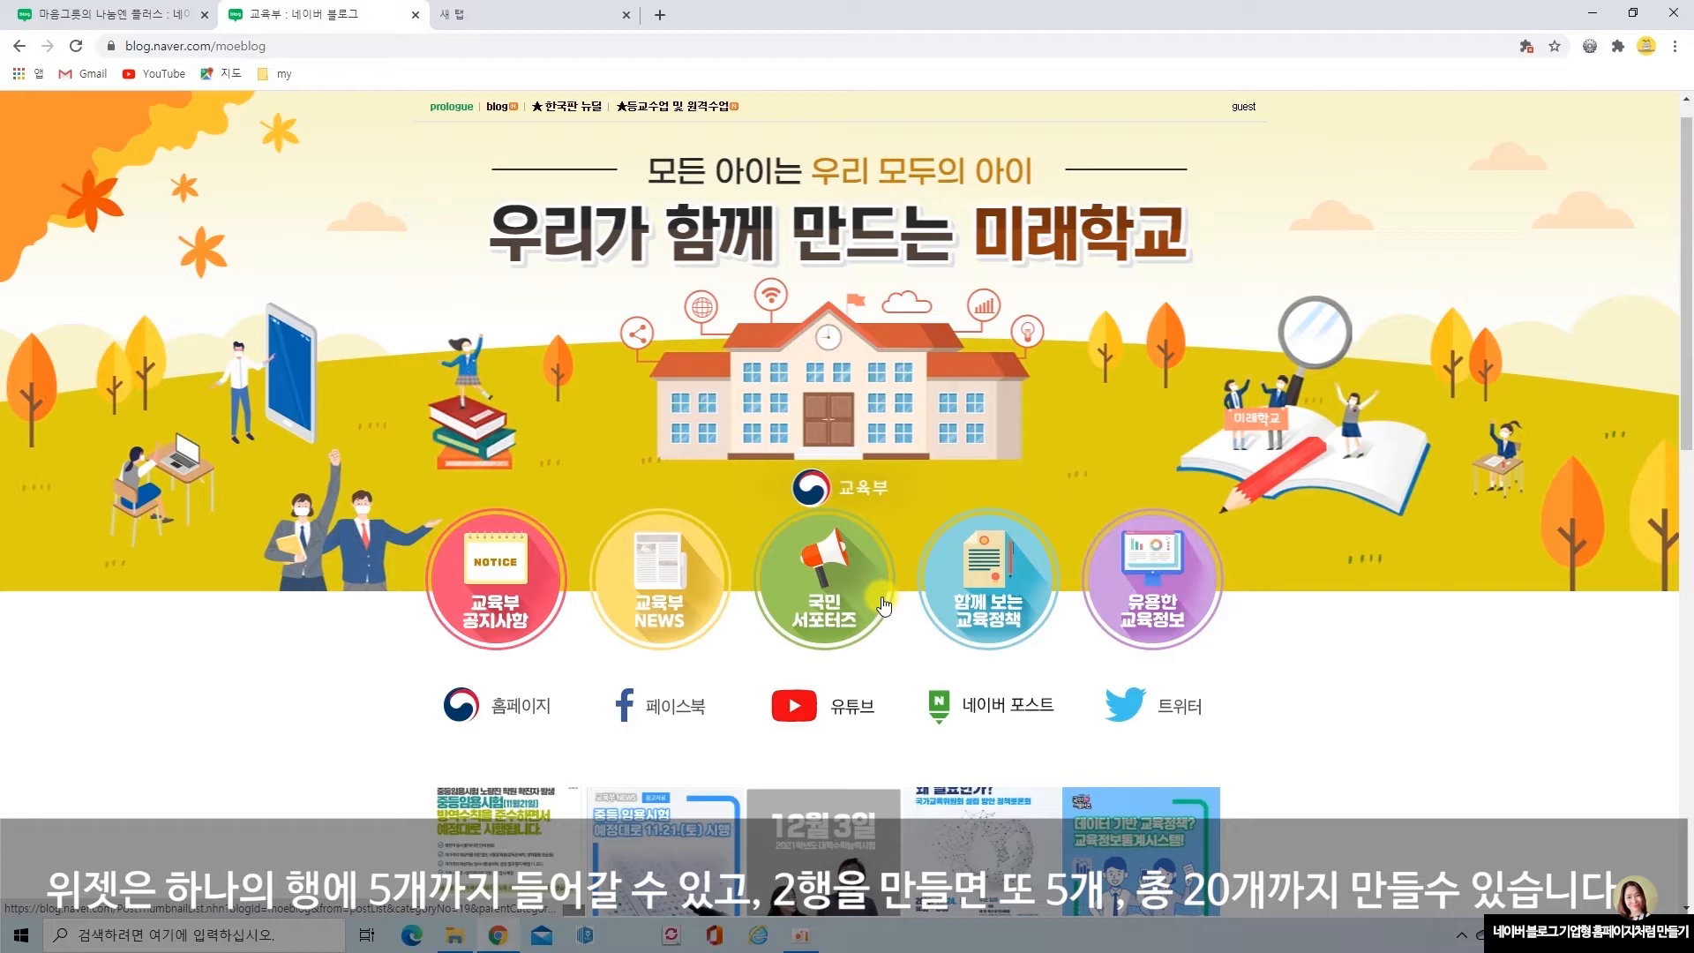
# Examine the 교육부 blog's header at reduced zoom, marking one full background image and its repeats on both sides.
pyautogui.hotkey('ctrl', '-')
pyautogui.hotkey('ctrl', '-')
pyautogui.hotkey('ctrl', '-')
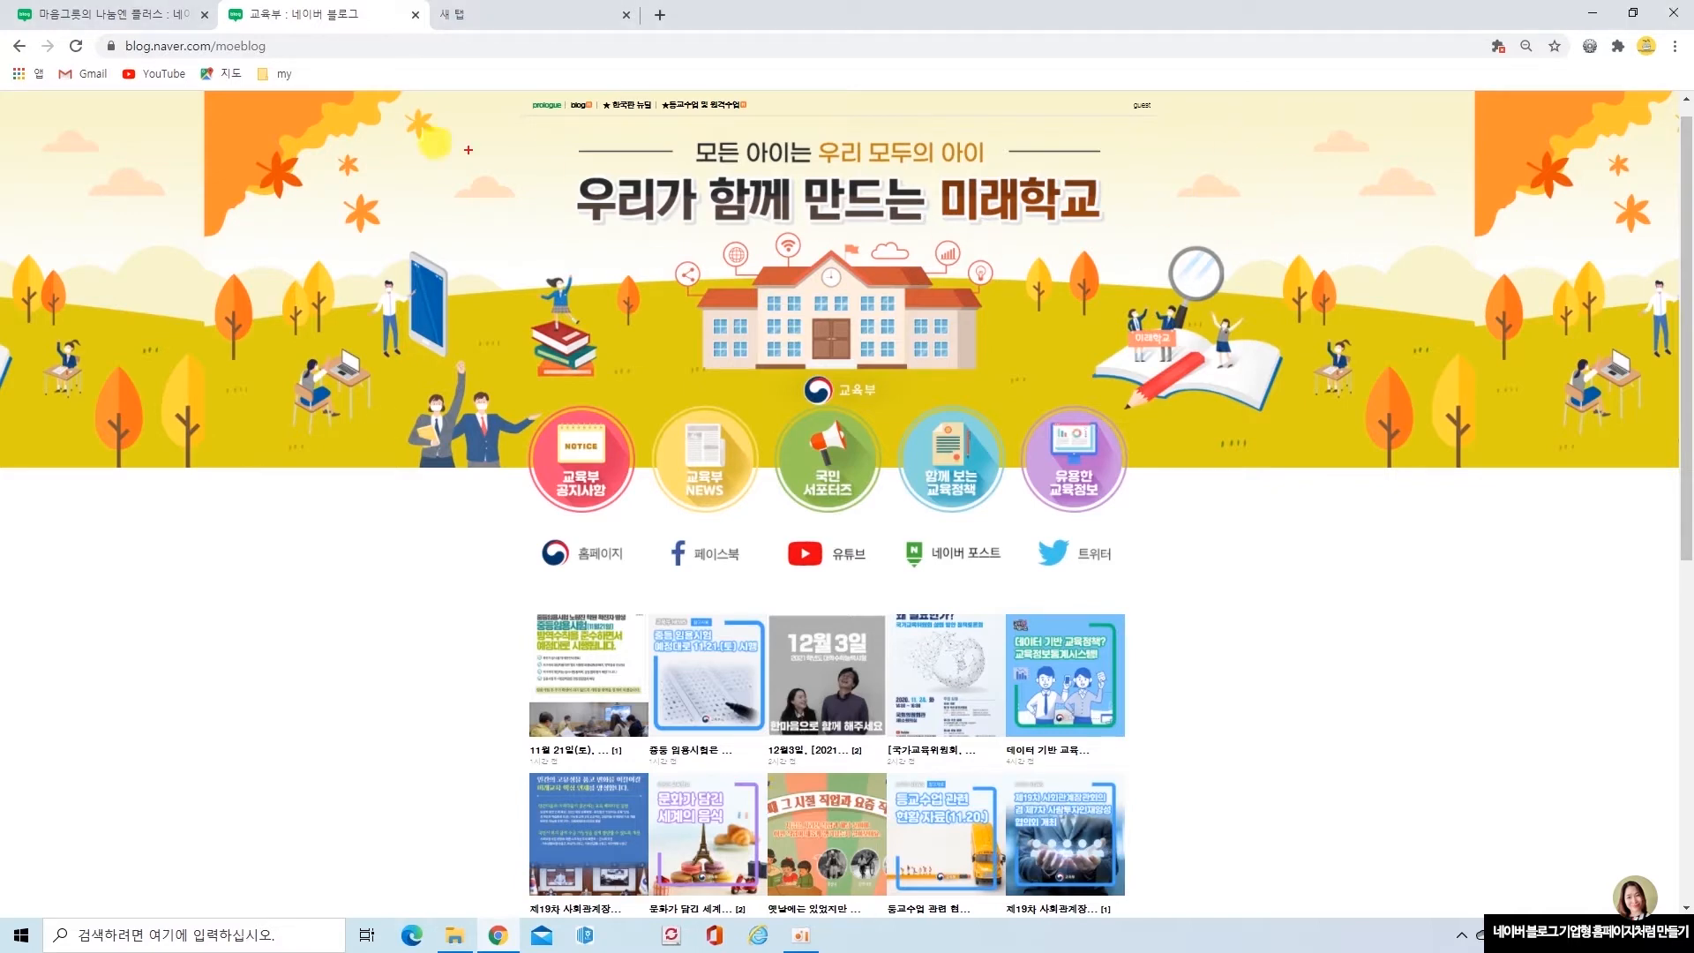
pyautogui.moveTo(201, 92)
pyautogui.mouseDown()
pyautogui.moveTo(700, 367)
pyautogui.moveTo(1361, 484)
pyautogui.moveTo(1473, 470)
pyautogui.mouseUp()
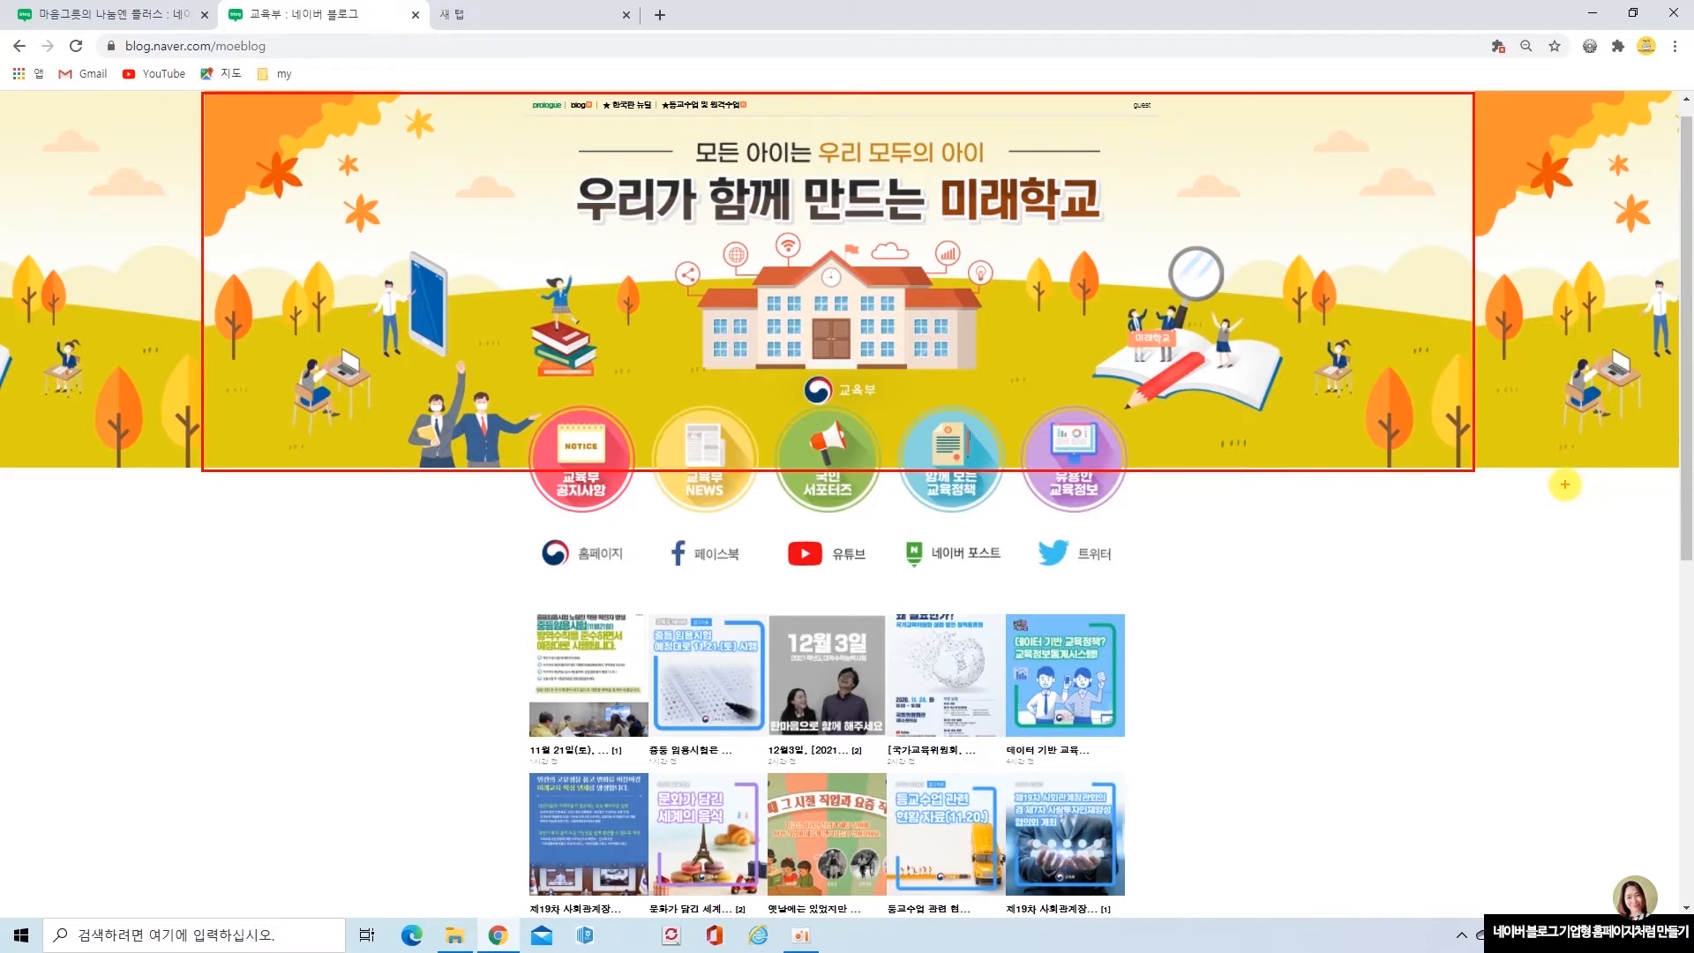
pyautogui.moveTo(1495, 294); pyautogui.dragTo(1650, 294)
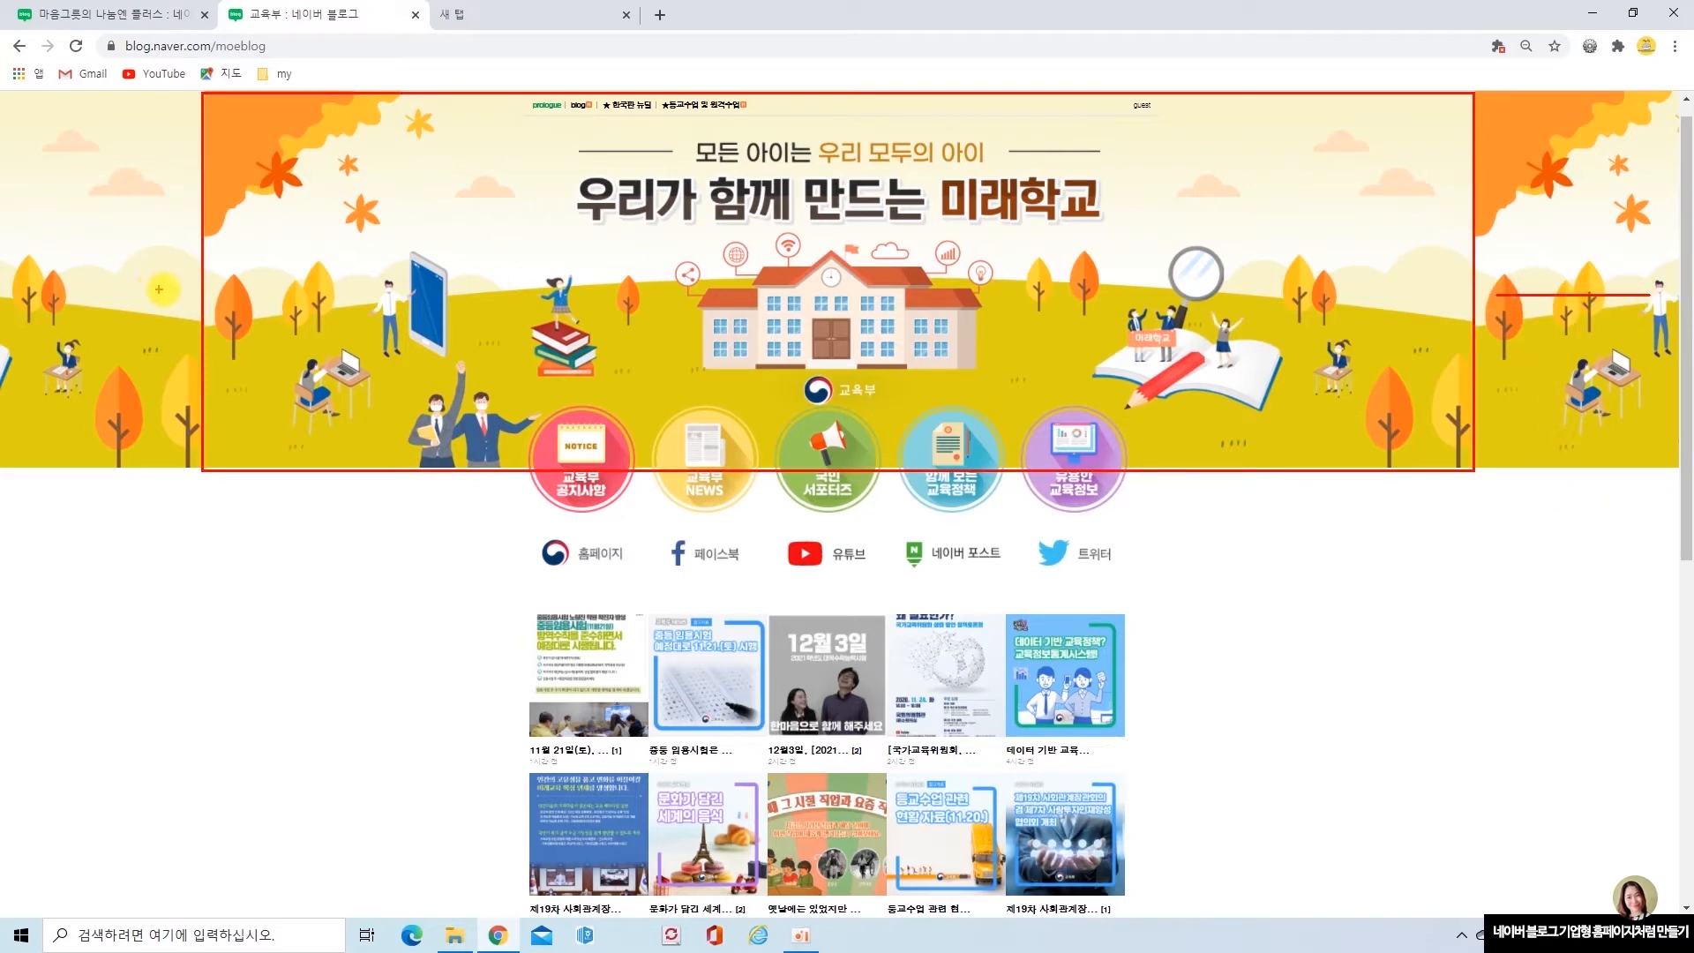
pyautogui.moveTo(181, 291); pyautogui.dragTo(13, 290)
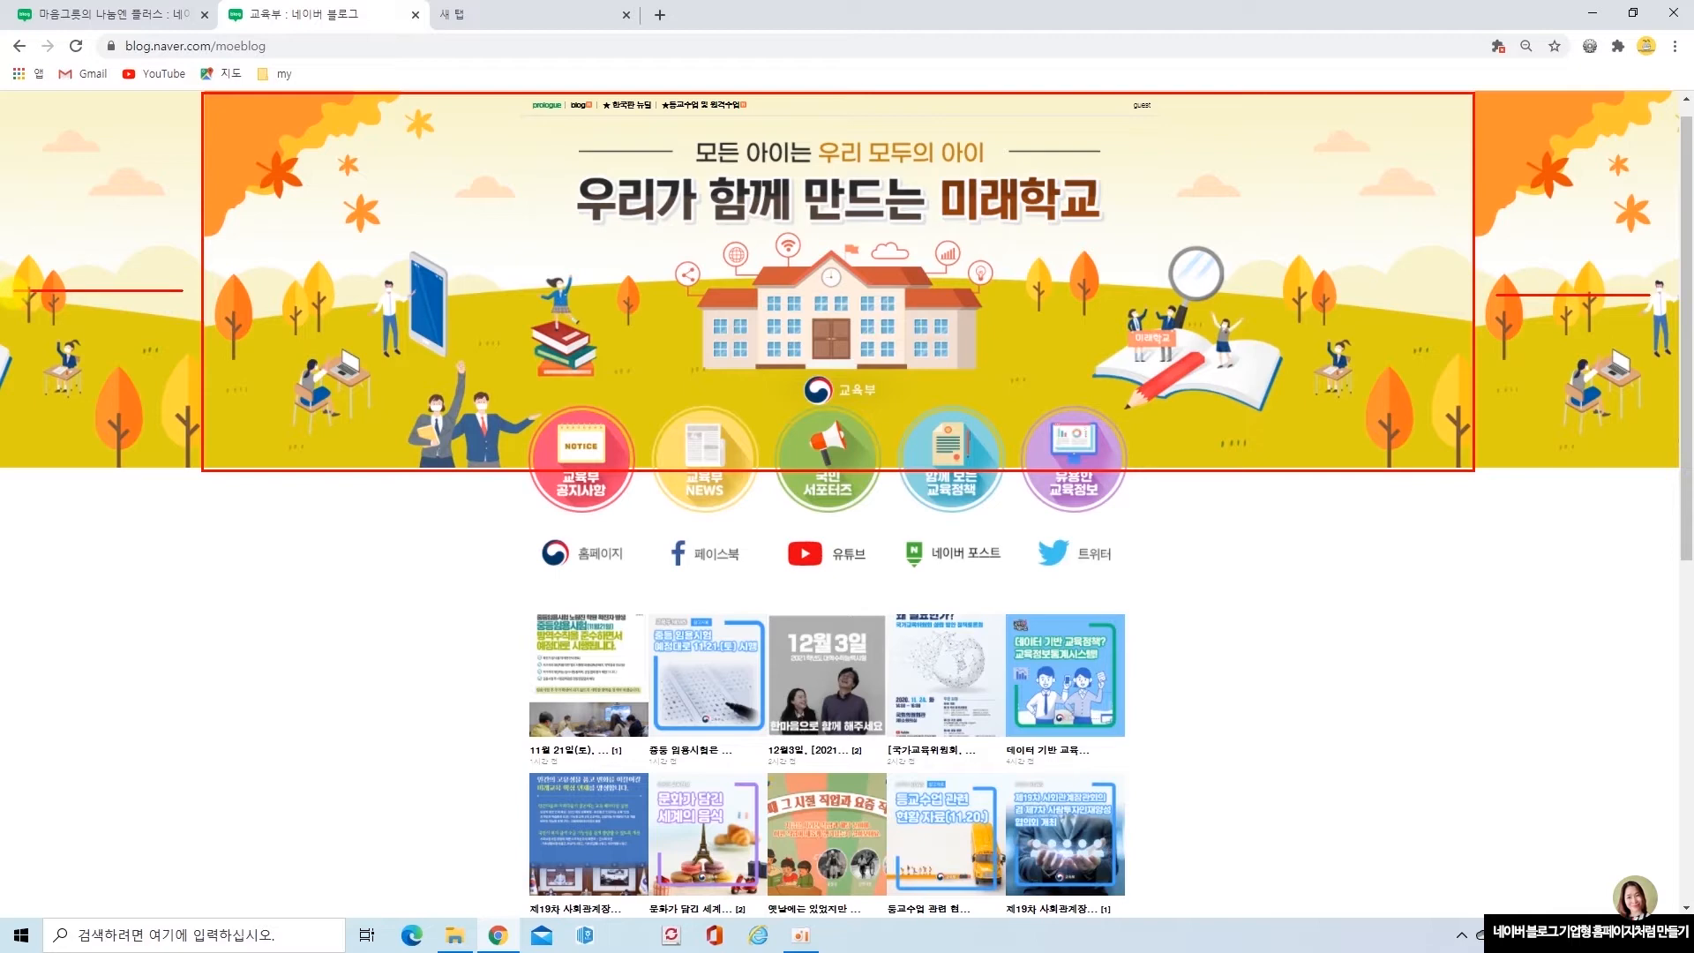
pyautogui.press('Escape')
pyautogui.scroll(4, 1017, 245)
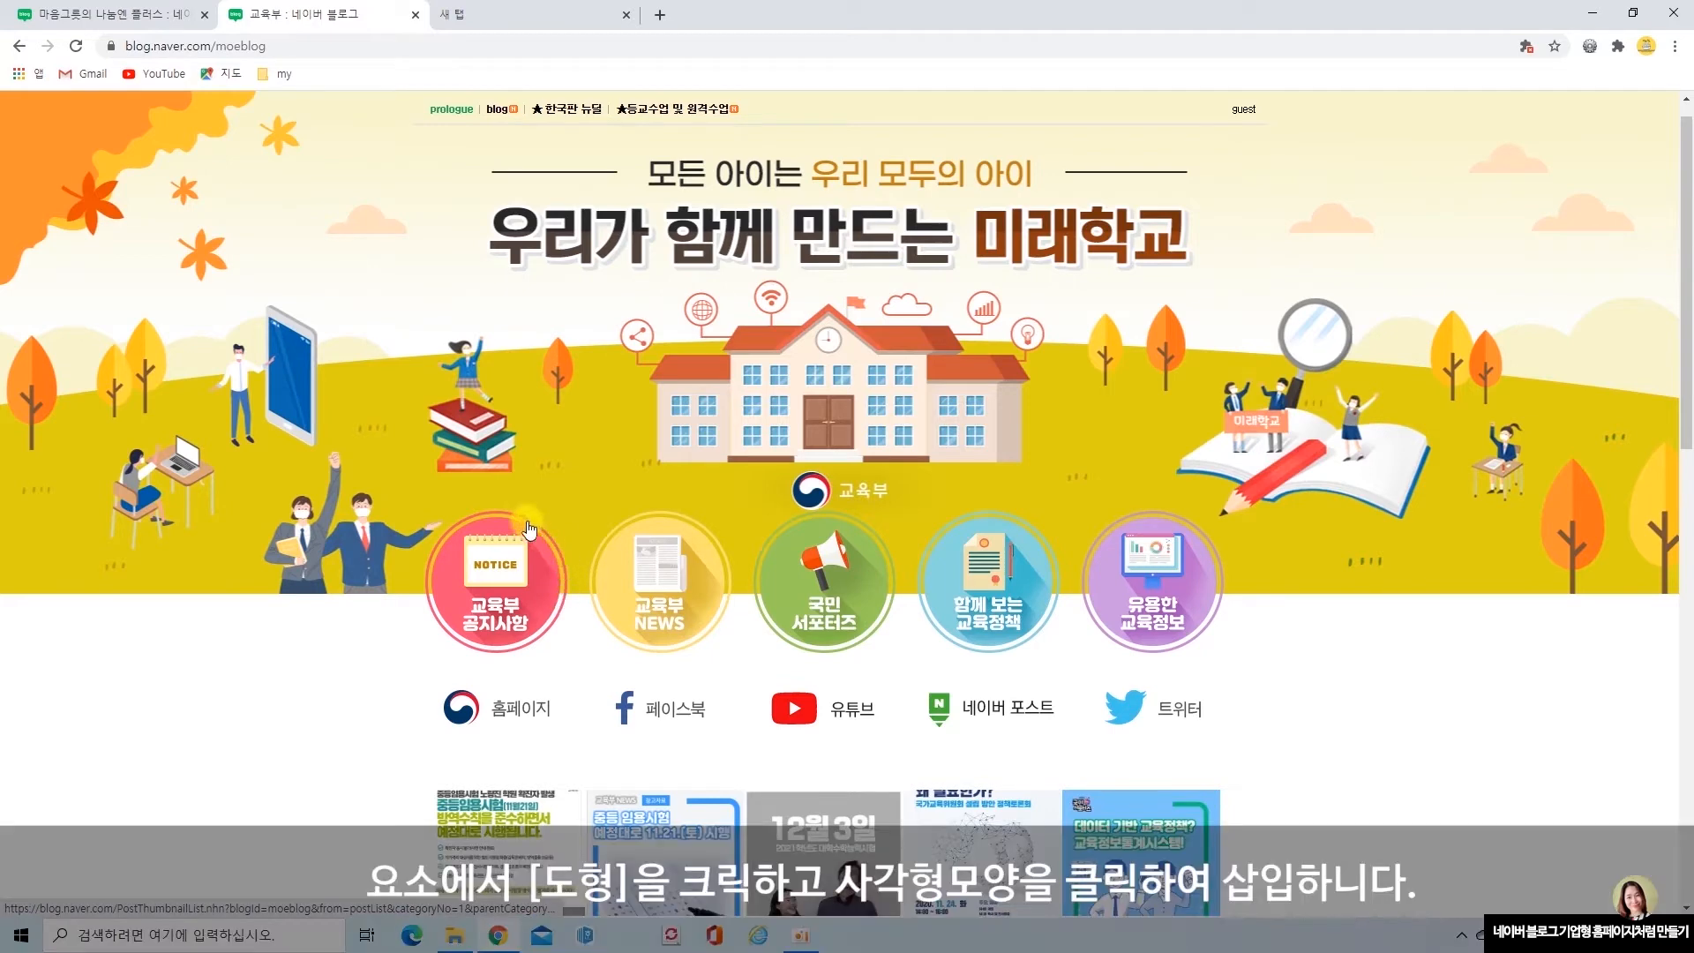
# Mark the rectangular bounds and corners of the round 교육부 공지사항 widget and frame the 홈페이지 widget below it.
pyautogui.moveTo(422, 509)
pyautogui.mouseDown()
pyautogui.moveTo(460, 569)
pyautogui.moveTo(573, 656)
pyautogui.mouseUp()
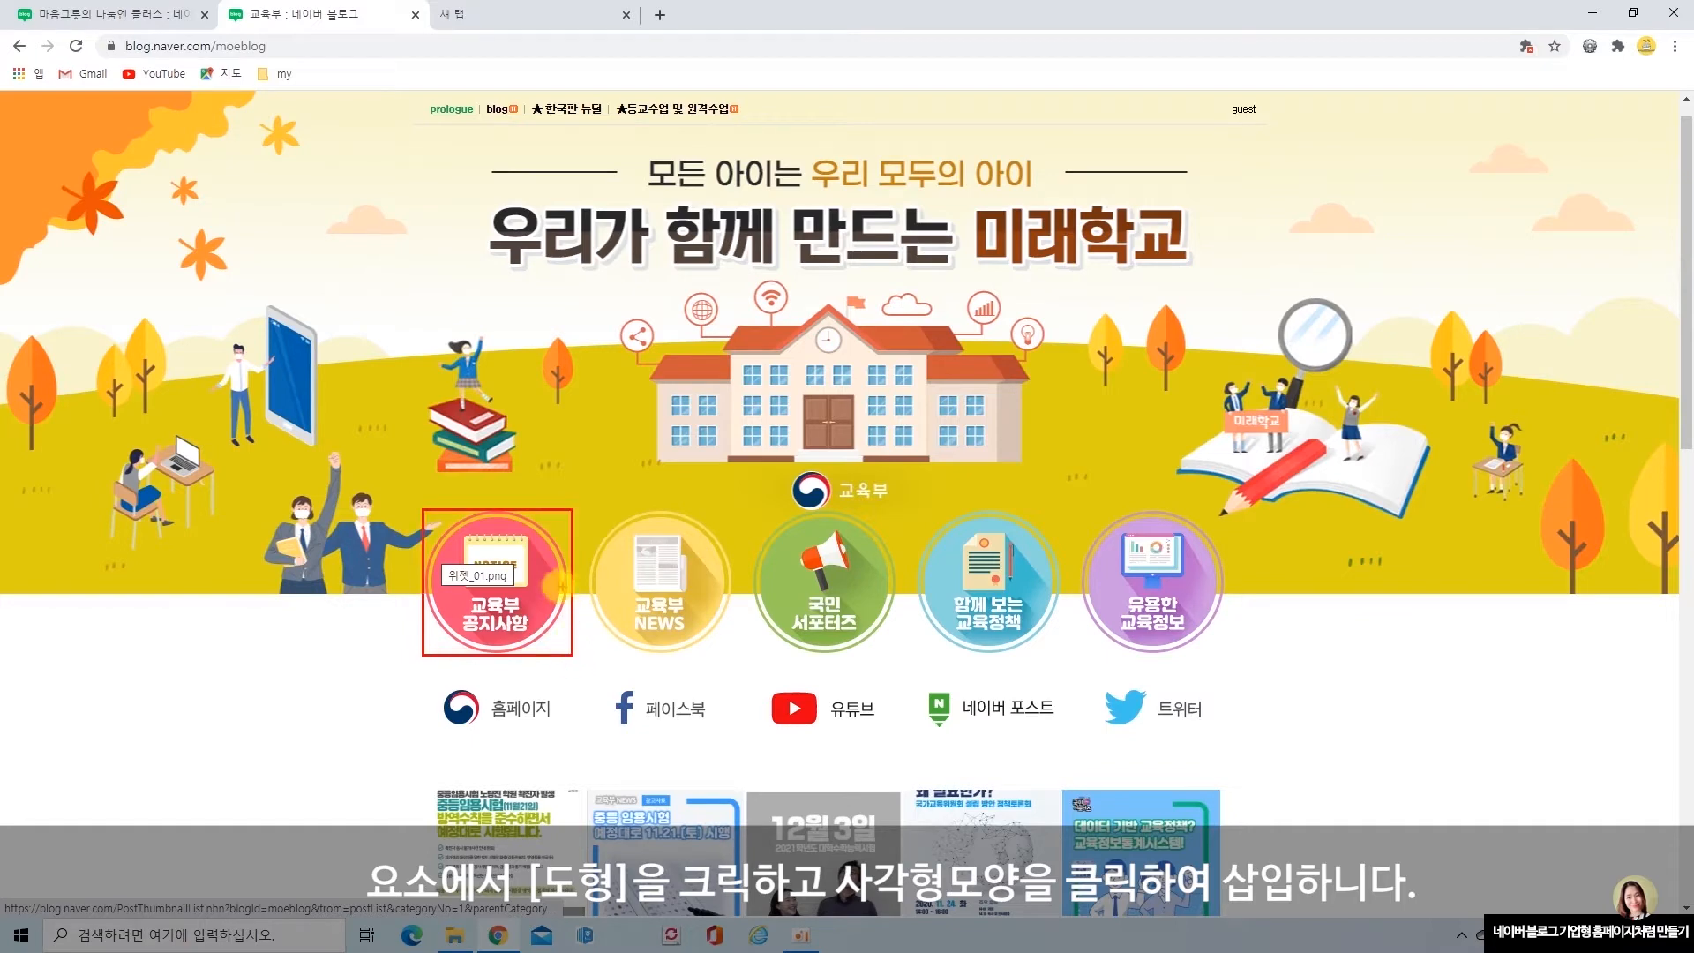
pyautogui.moveTo(567, 523); pyautogui.dragTo(565, 536)
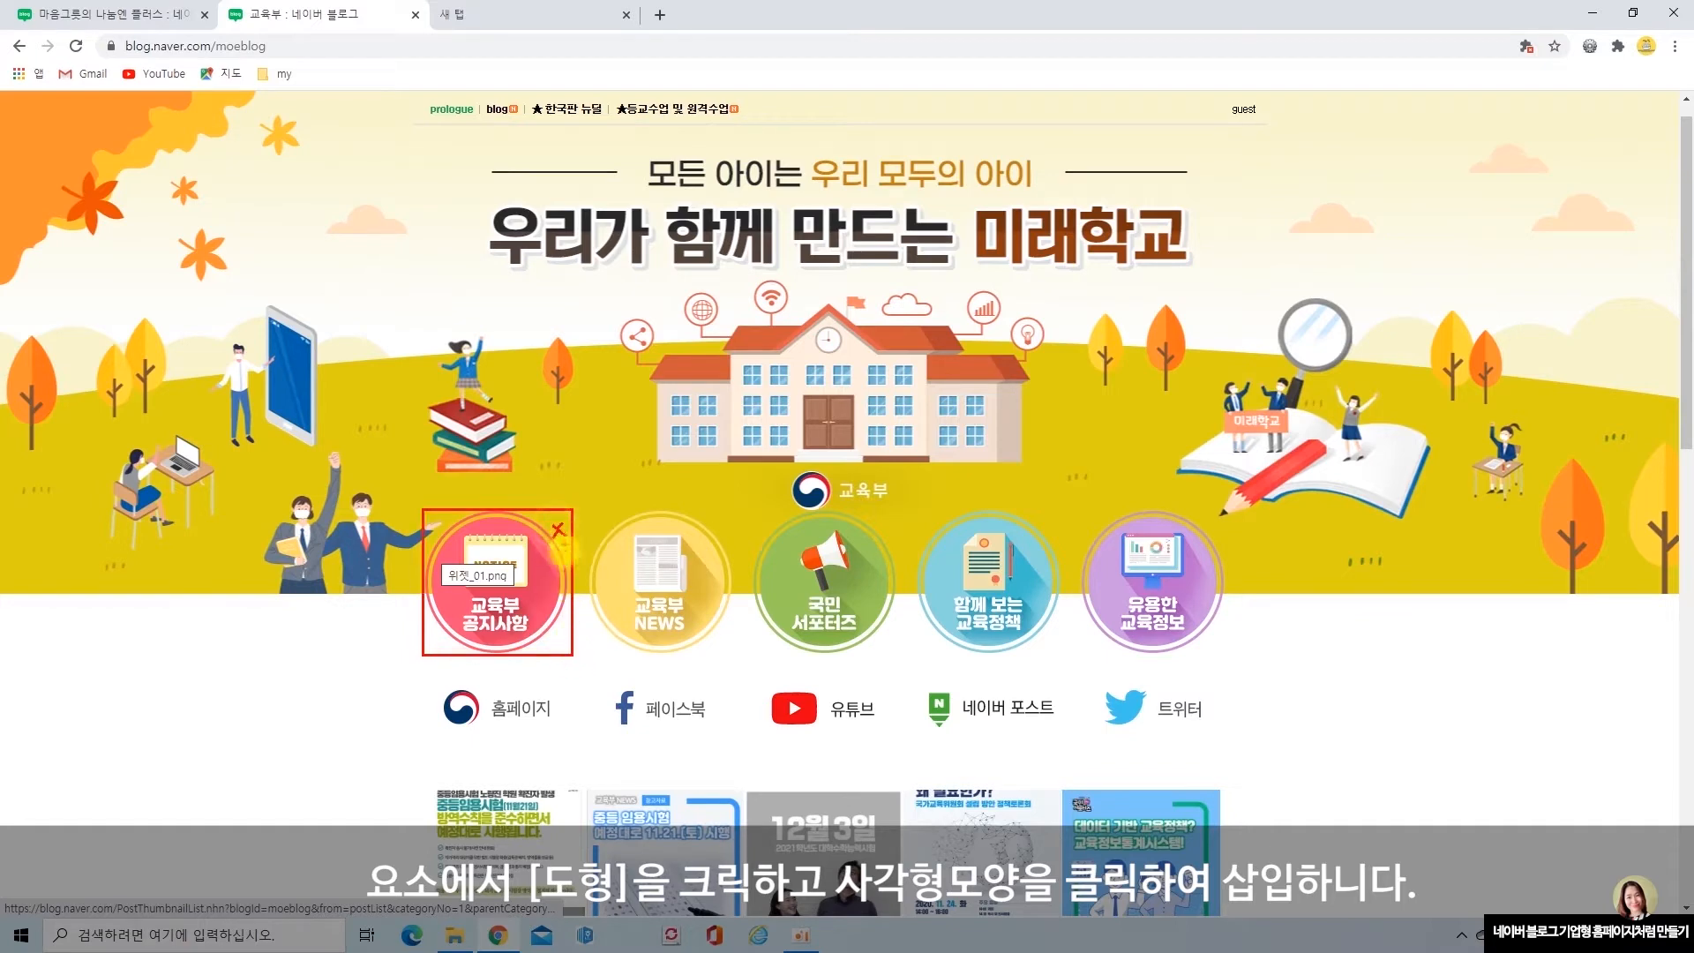
pyautogui.moveTo(566, 634); pyautogui.dragTo(567, 649)
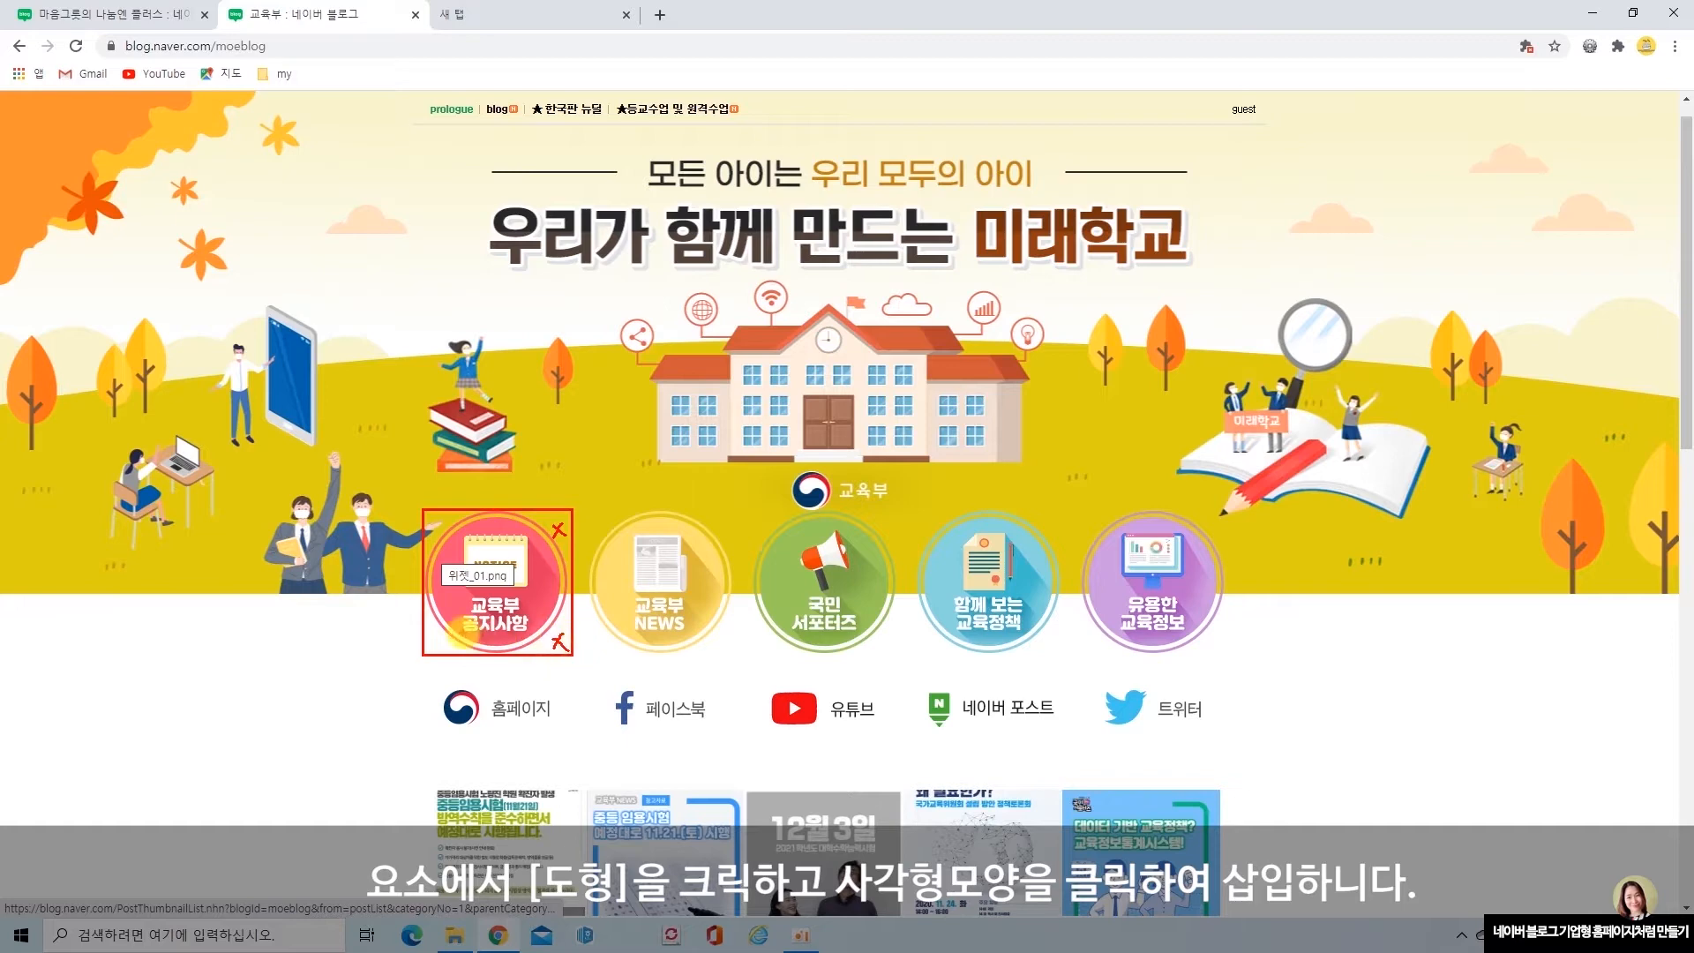
pyautogui.moveTo(447, 637)
pyautogui.mouseDown()
pyautogui.moveTo(432, 653)
pyautogui.moveTo(446, 653)
pyautogui.mouseUp()
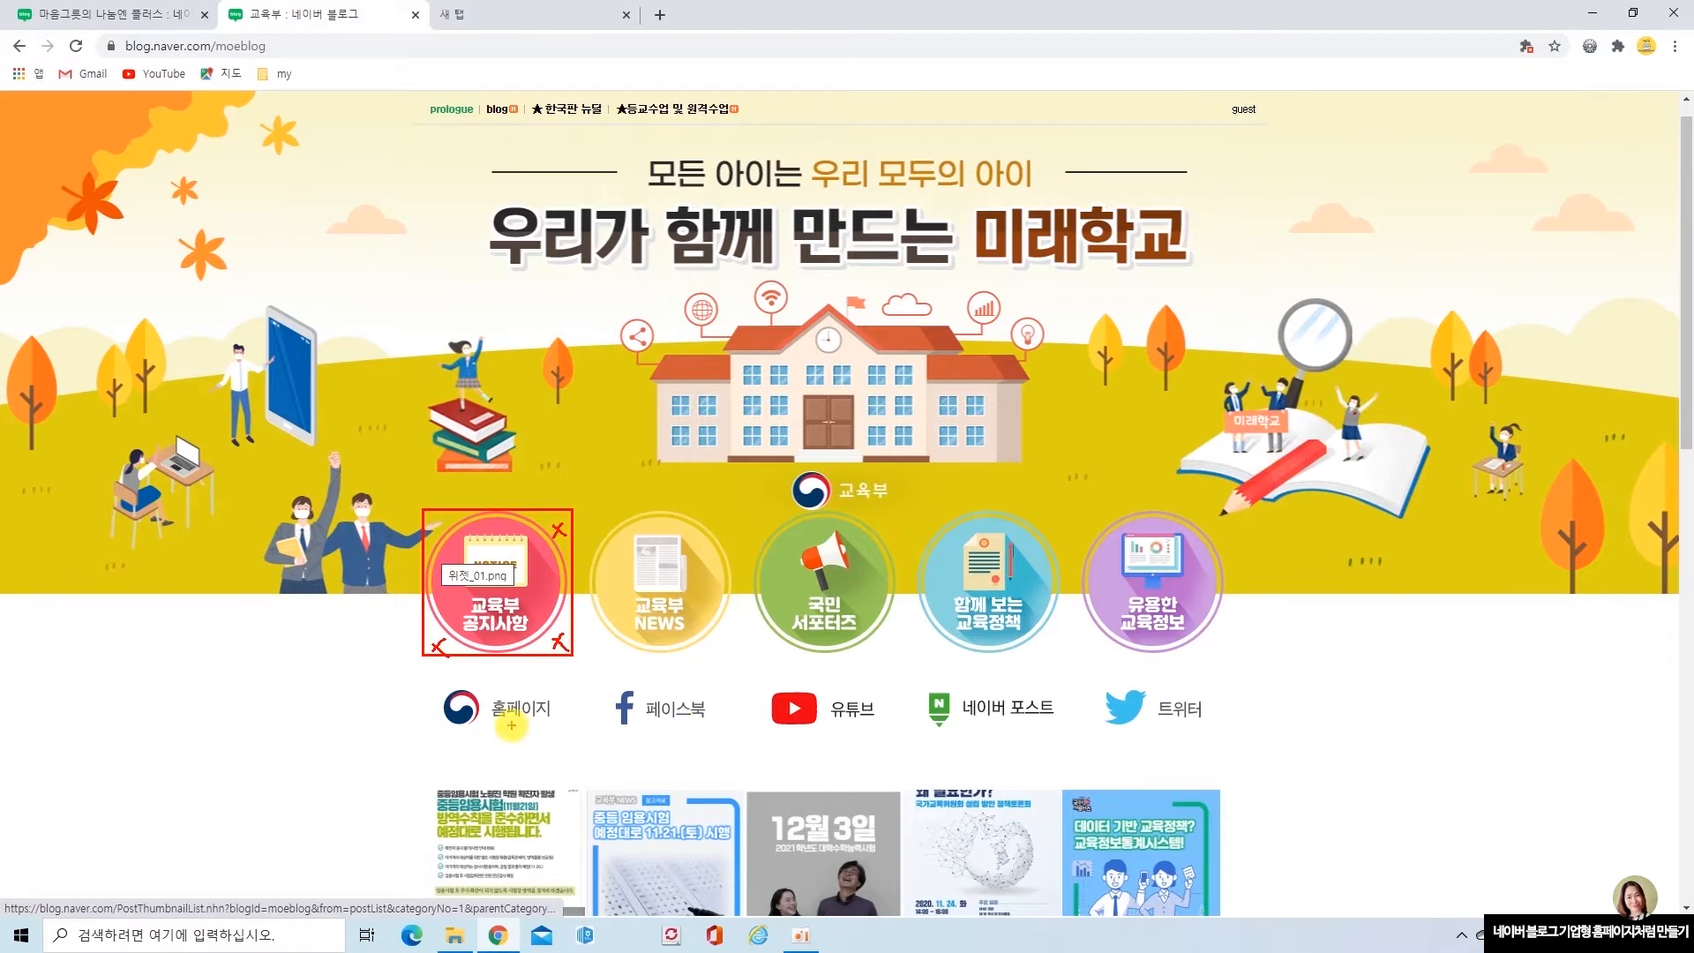
pyautogui.moveTo(422, 664); pyautogui.dragTo(573, 739)
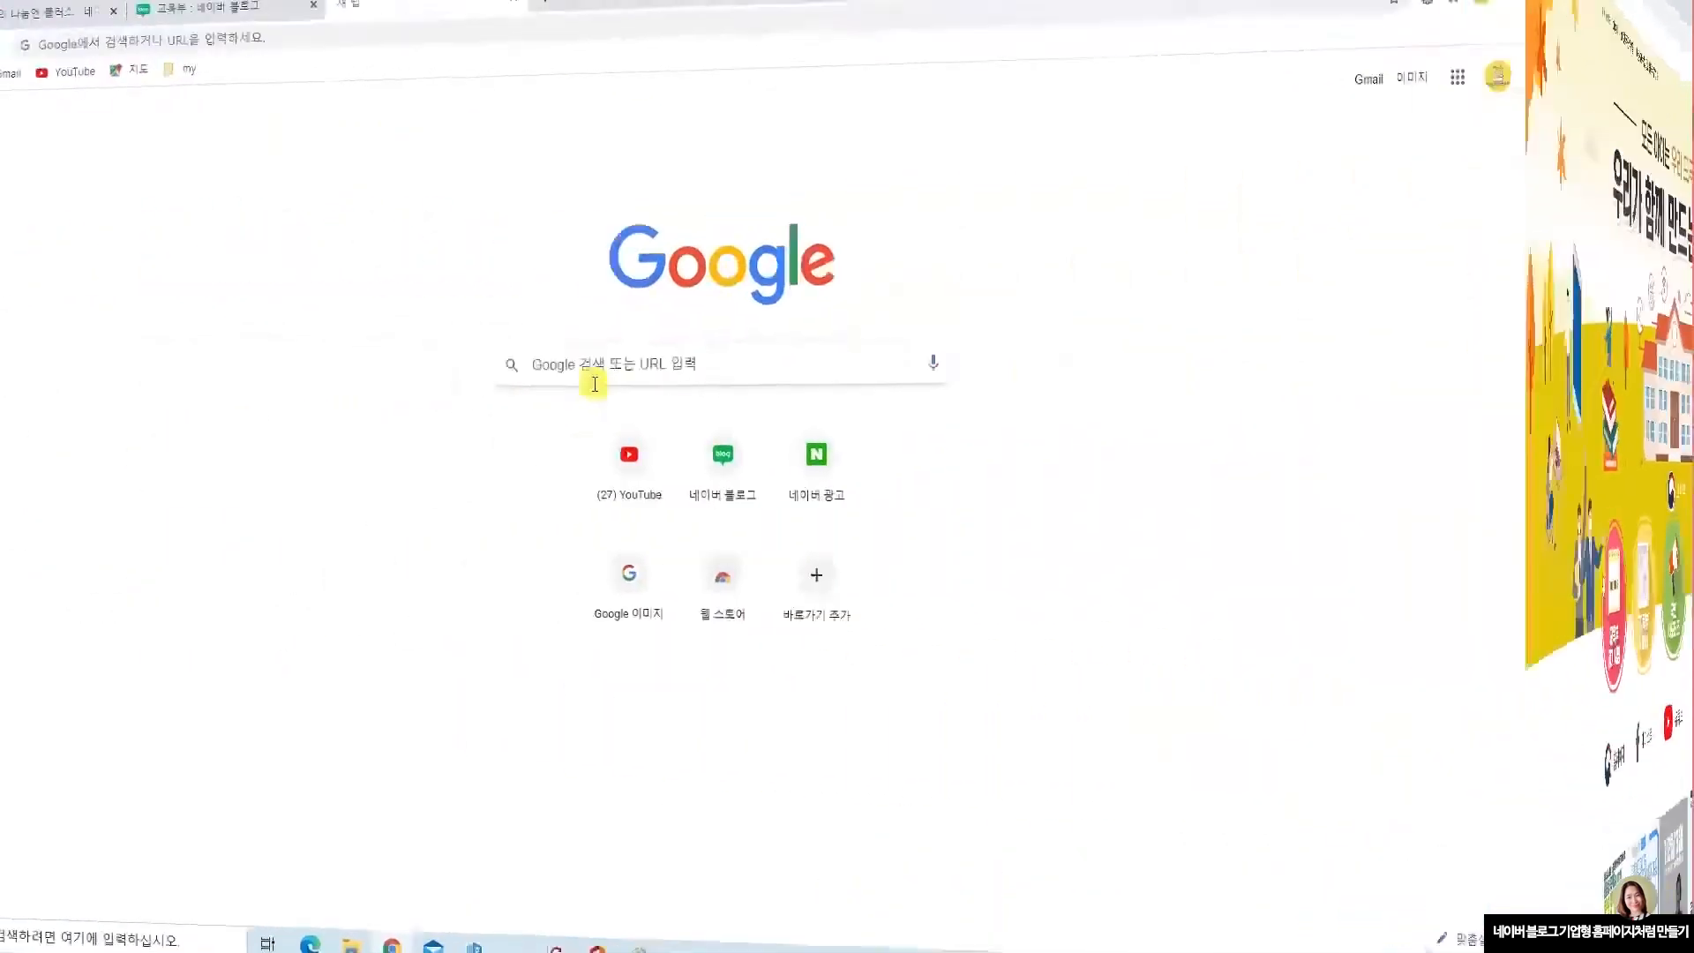
# Search Google for 미리캔버스, open its home page and go to the account's 마이스페이스.
pyautogui.click(703, 367)
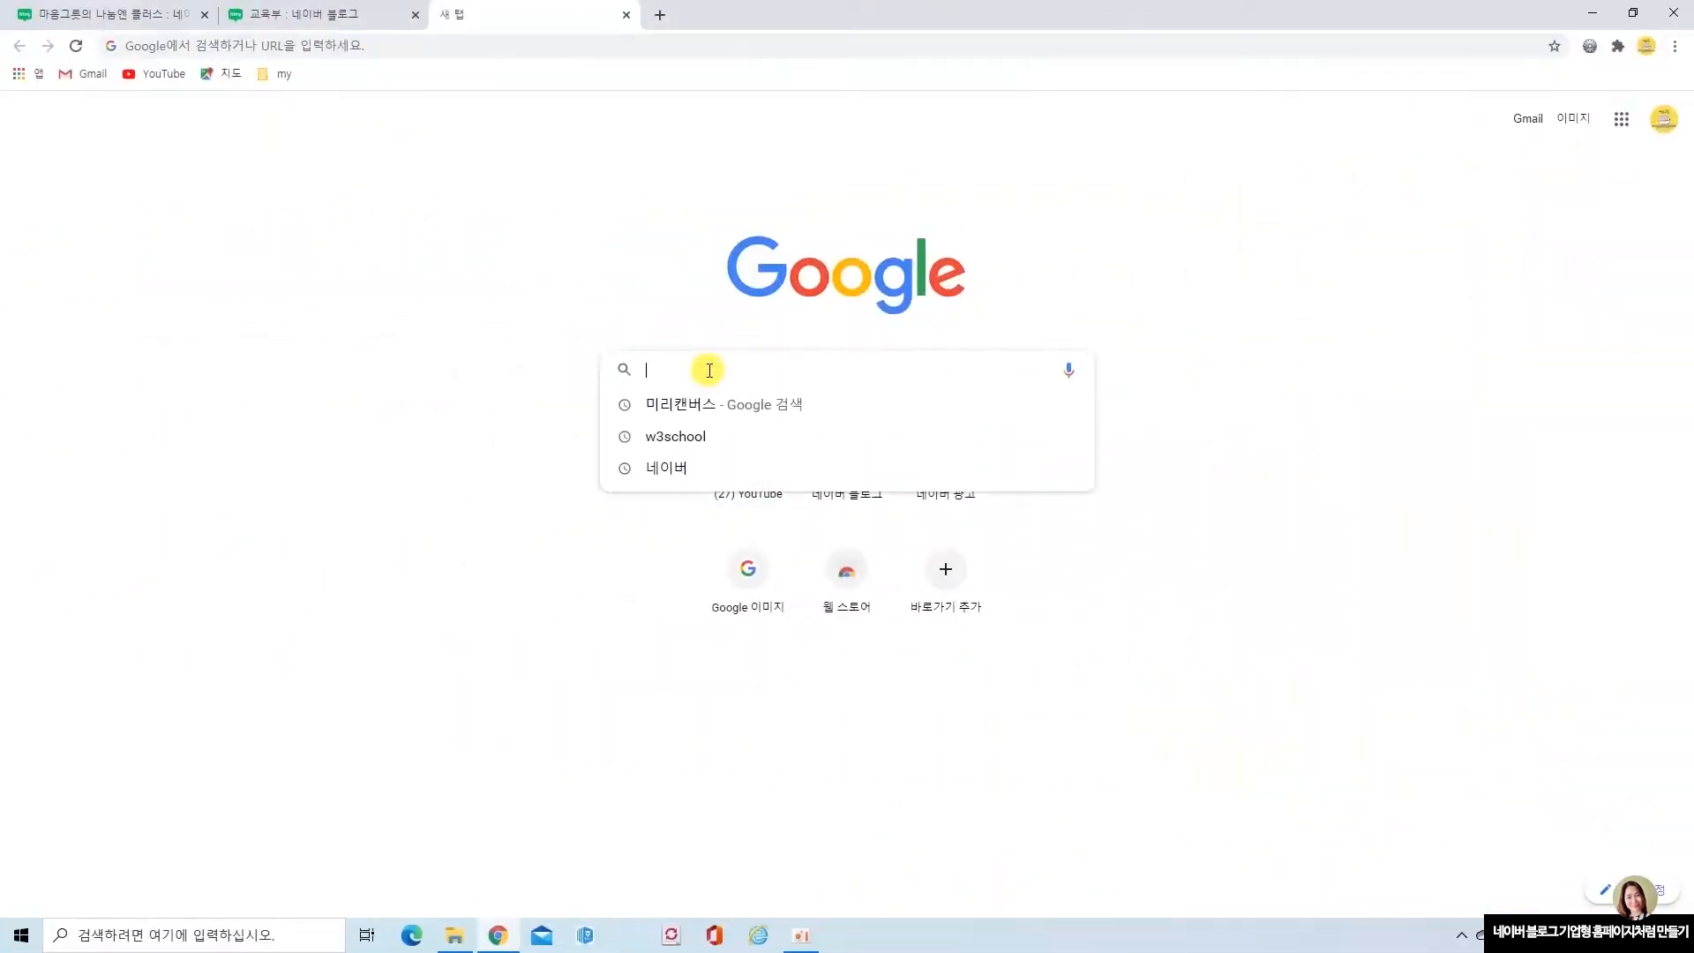
pyautogui.click(687, 411)
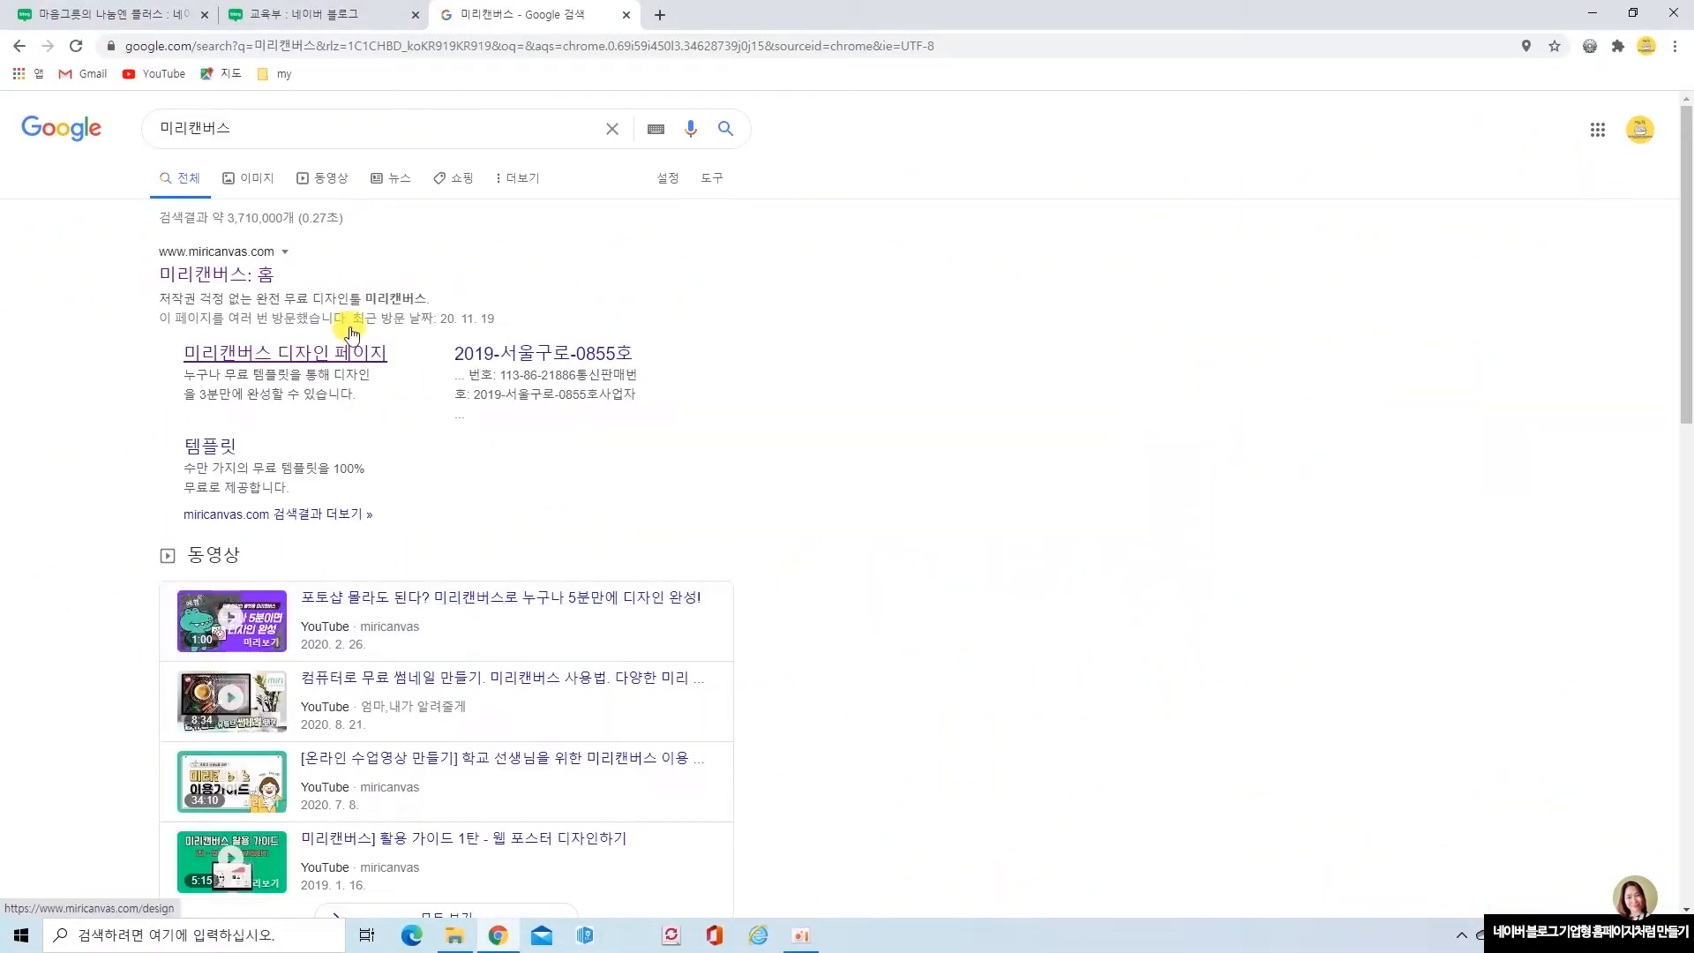
pyautogui.moveTo(131, 217); pyautogui.dragTo(338, 326)
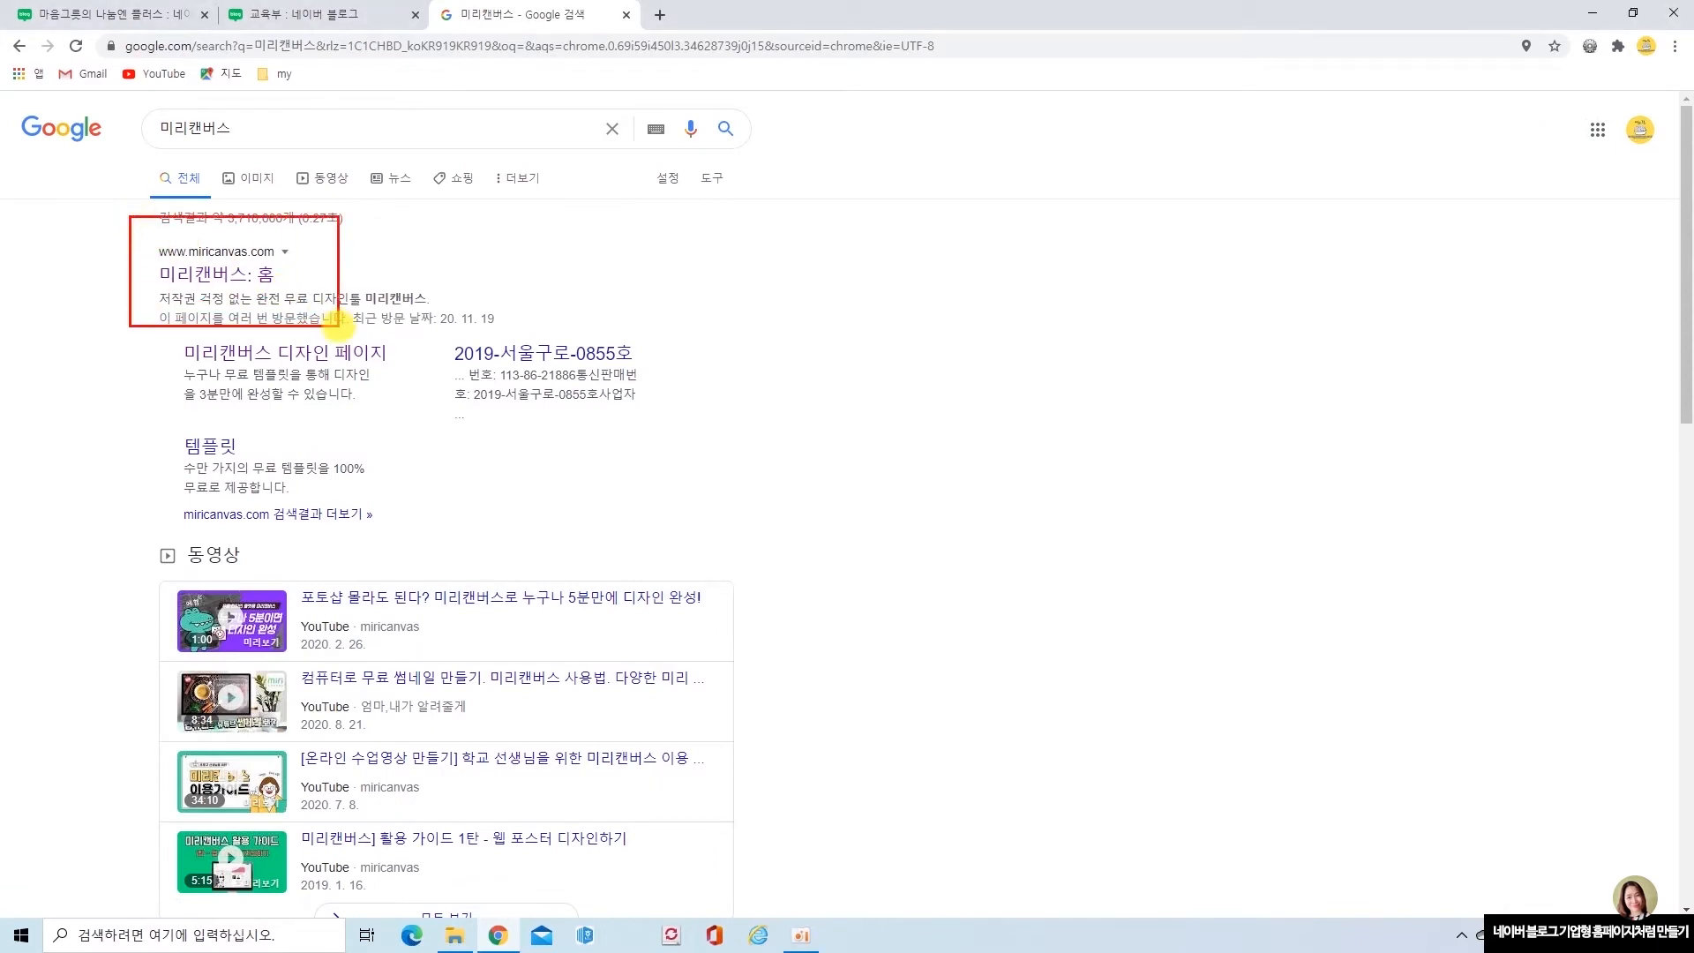
pyautogui.click(219, 266)
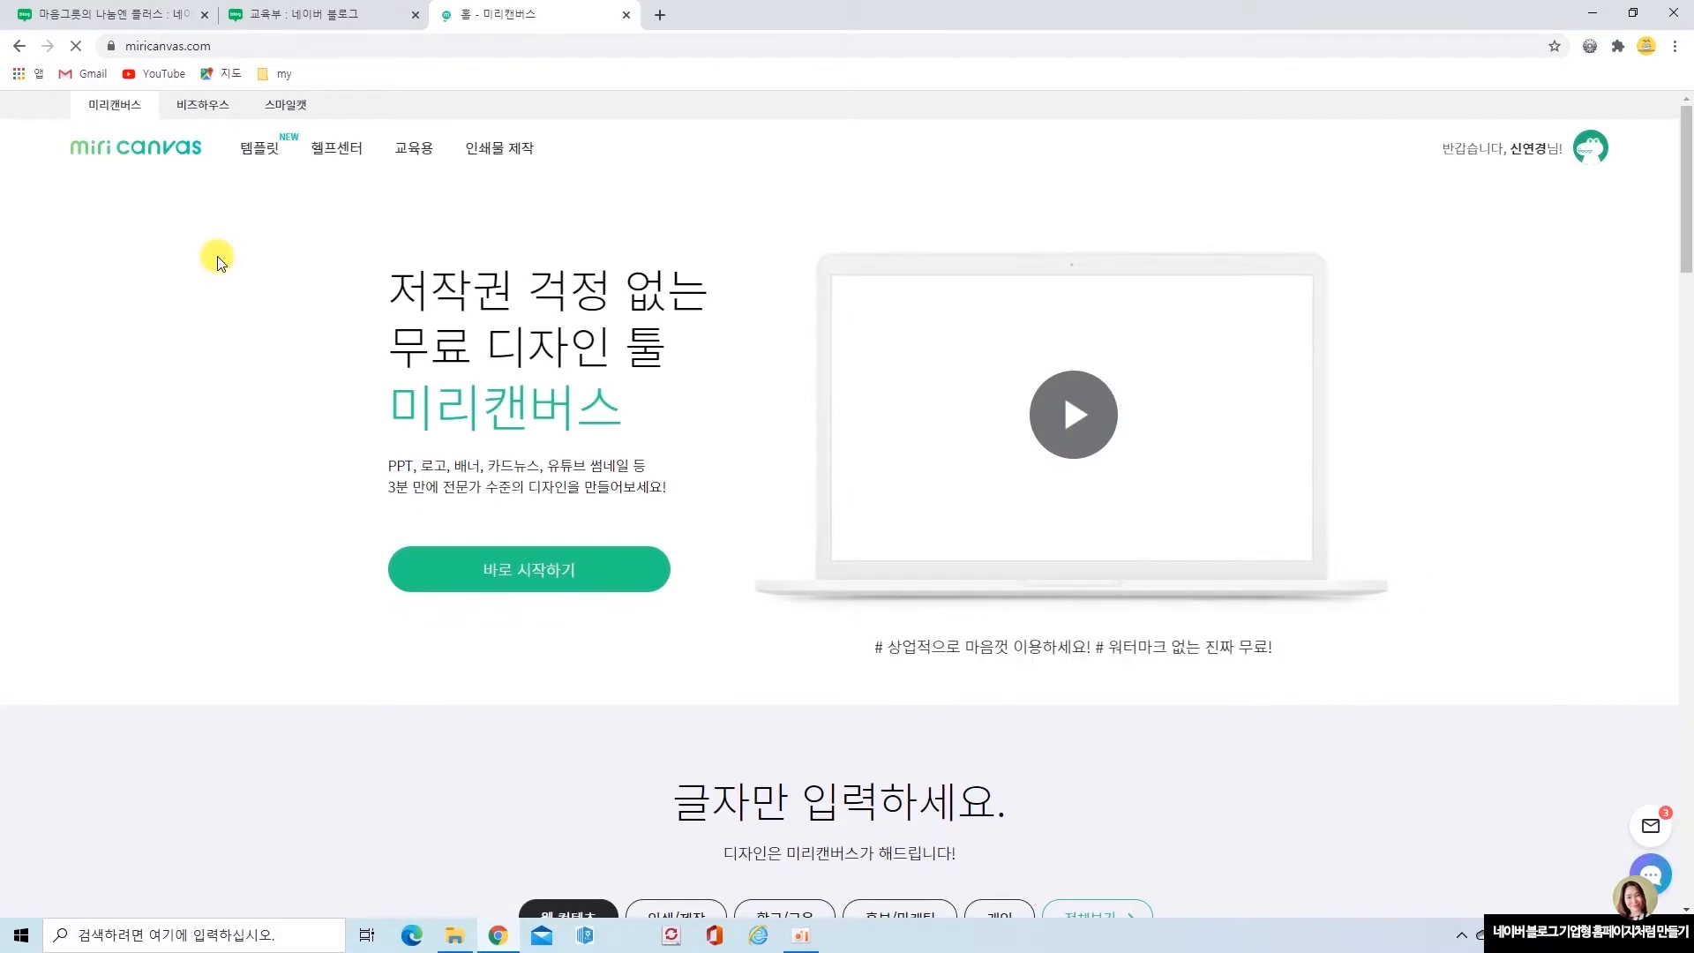
pyautogui.click(1539, 149)
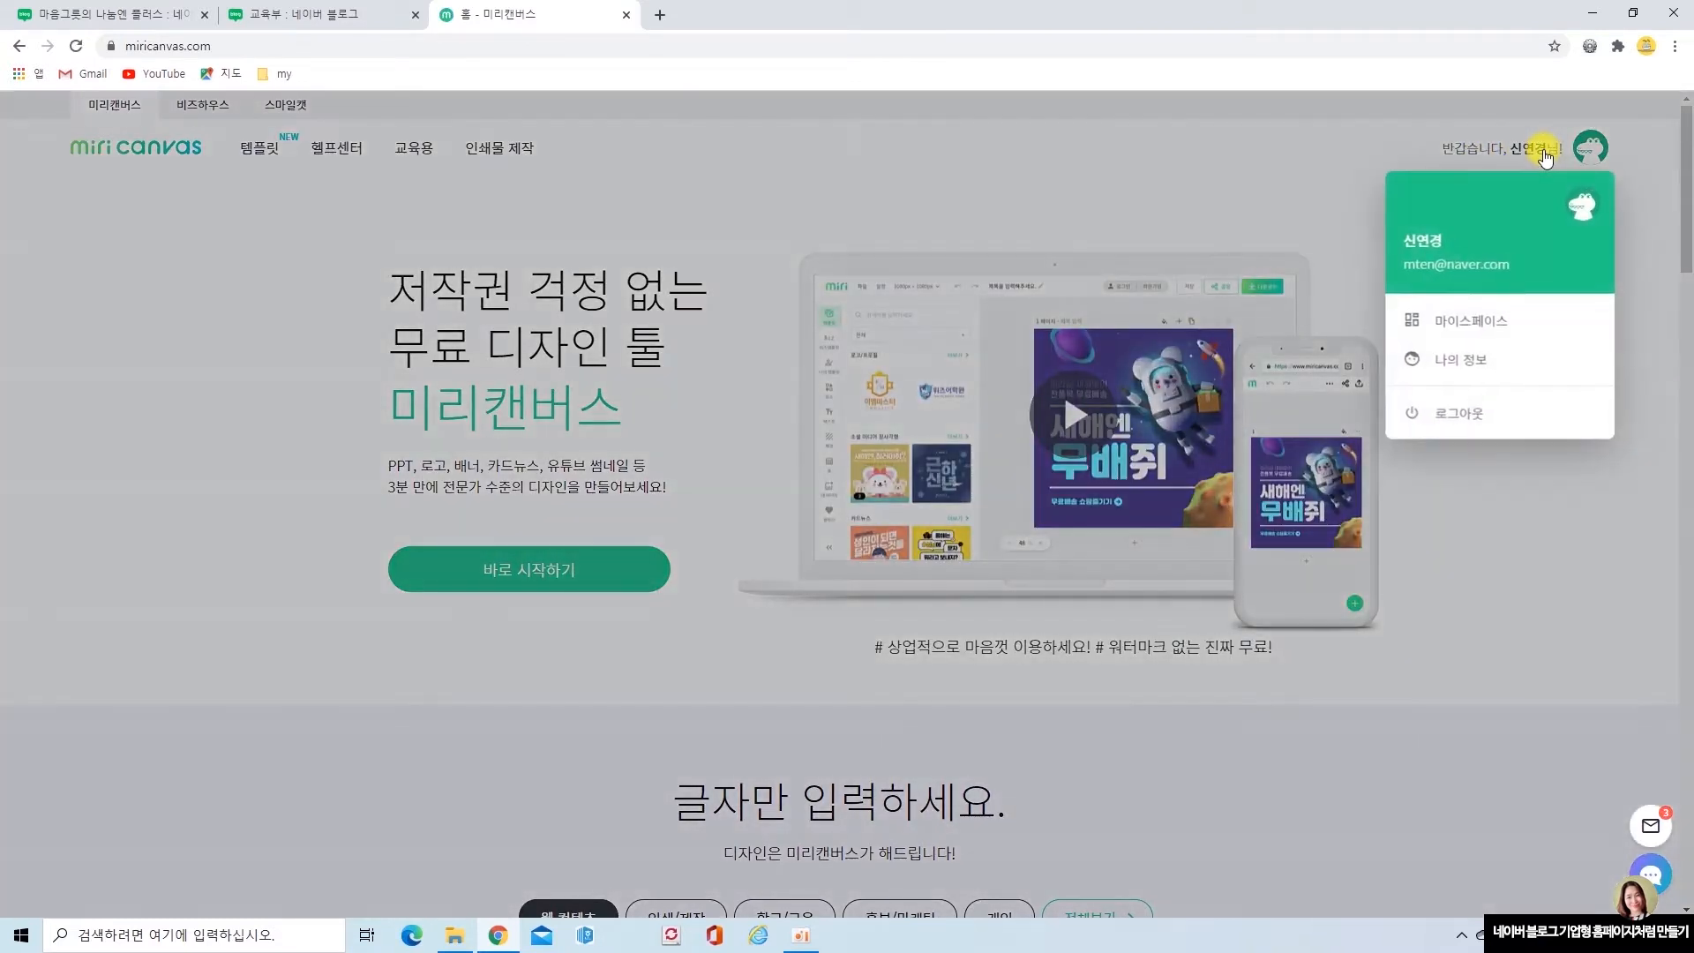
pyautogui.click(1495, 321)
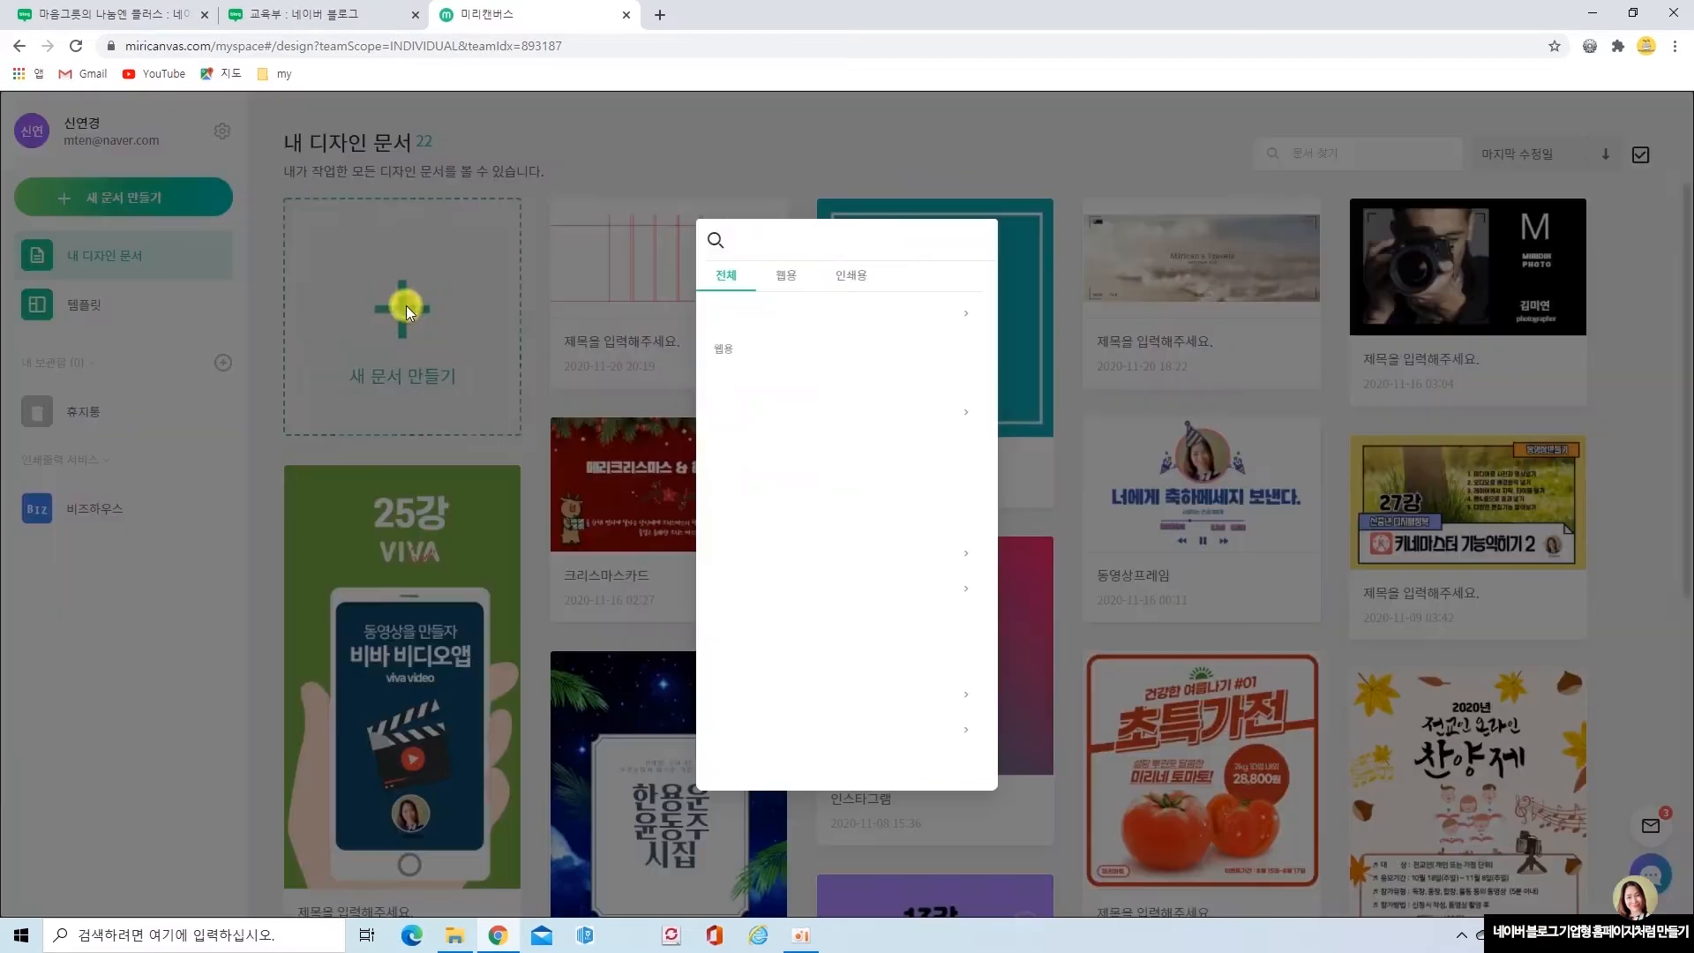
# Create a new web design with a custom, unlocked size of 1920 × 700 px.
pyautogui.click(406, 307)
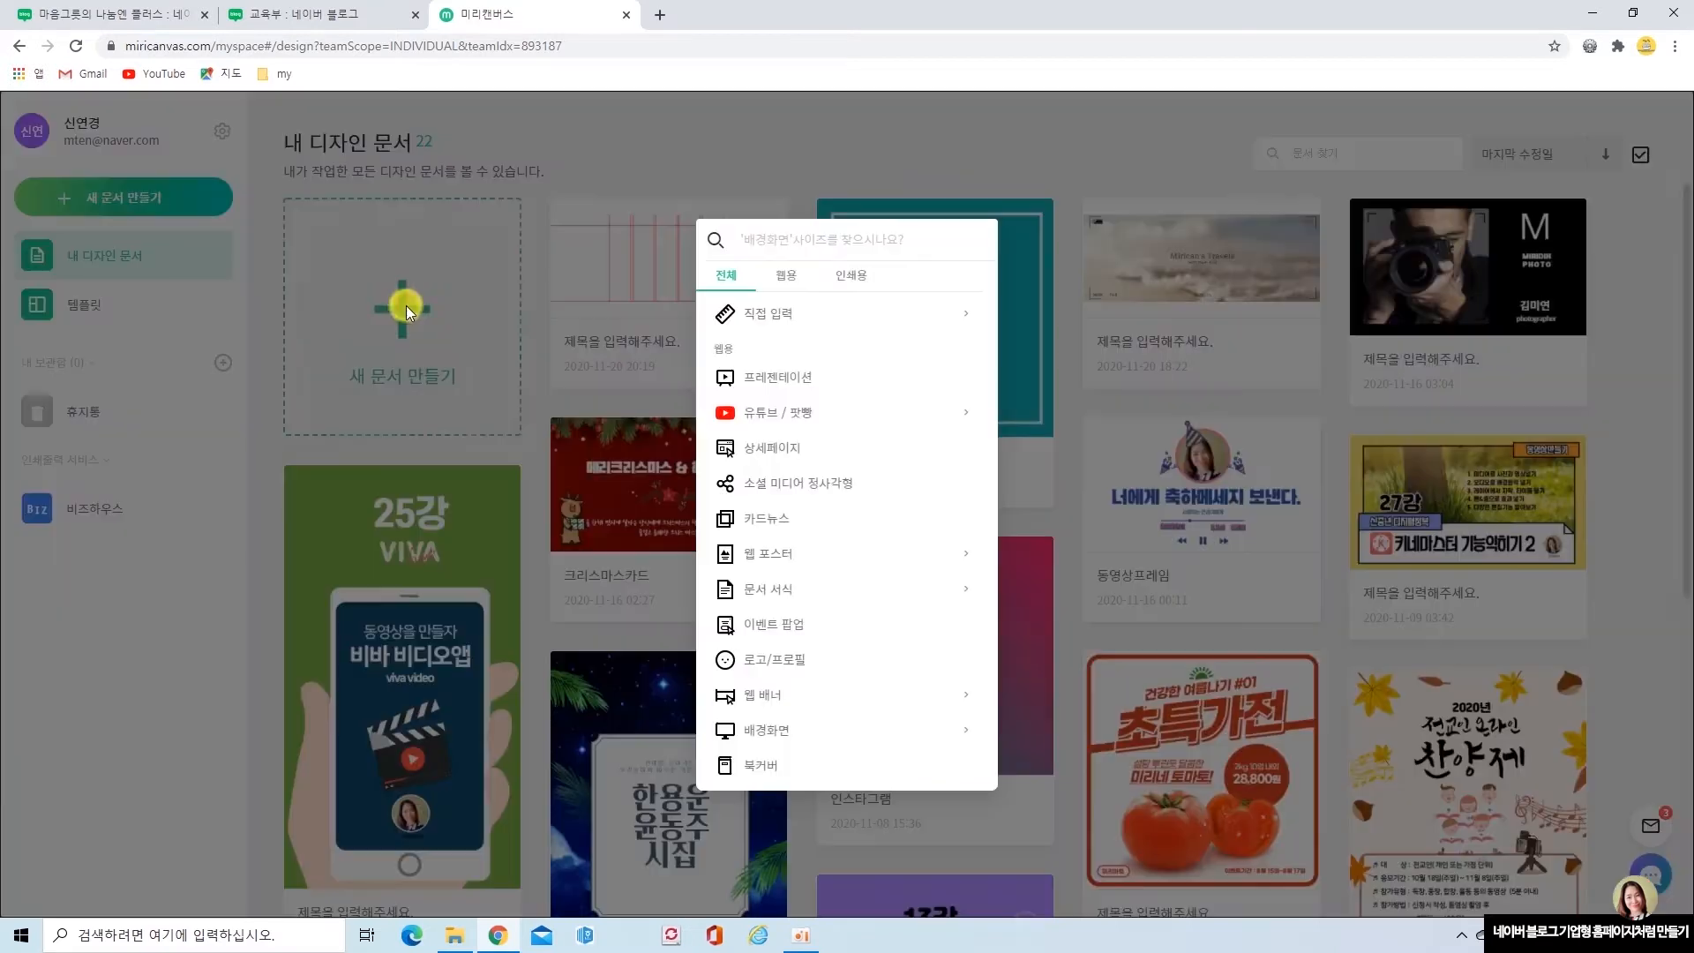
pyautogui.click(784, 274)
pyautogui.click(797, 314)
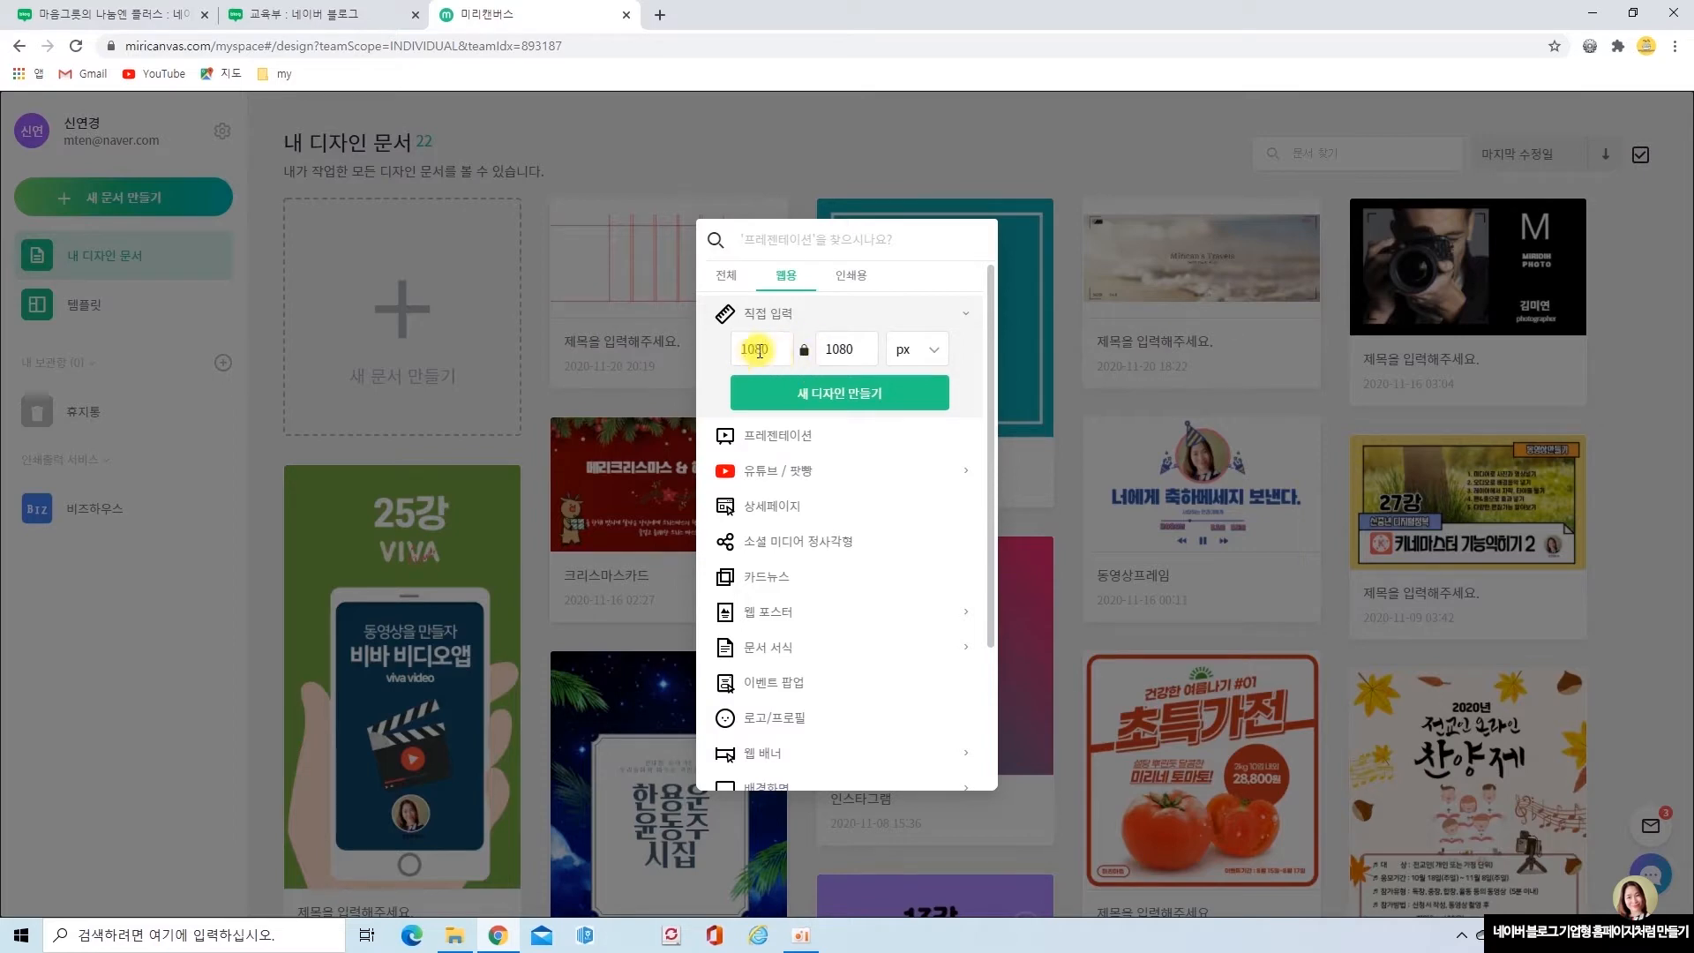
pyautogui.click(803, 350)
pyautogui.doubleClick(769, 363)
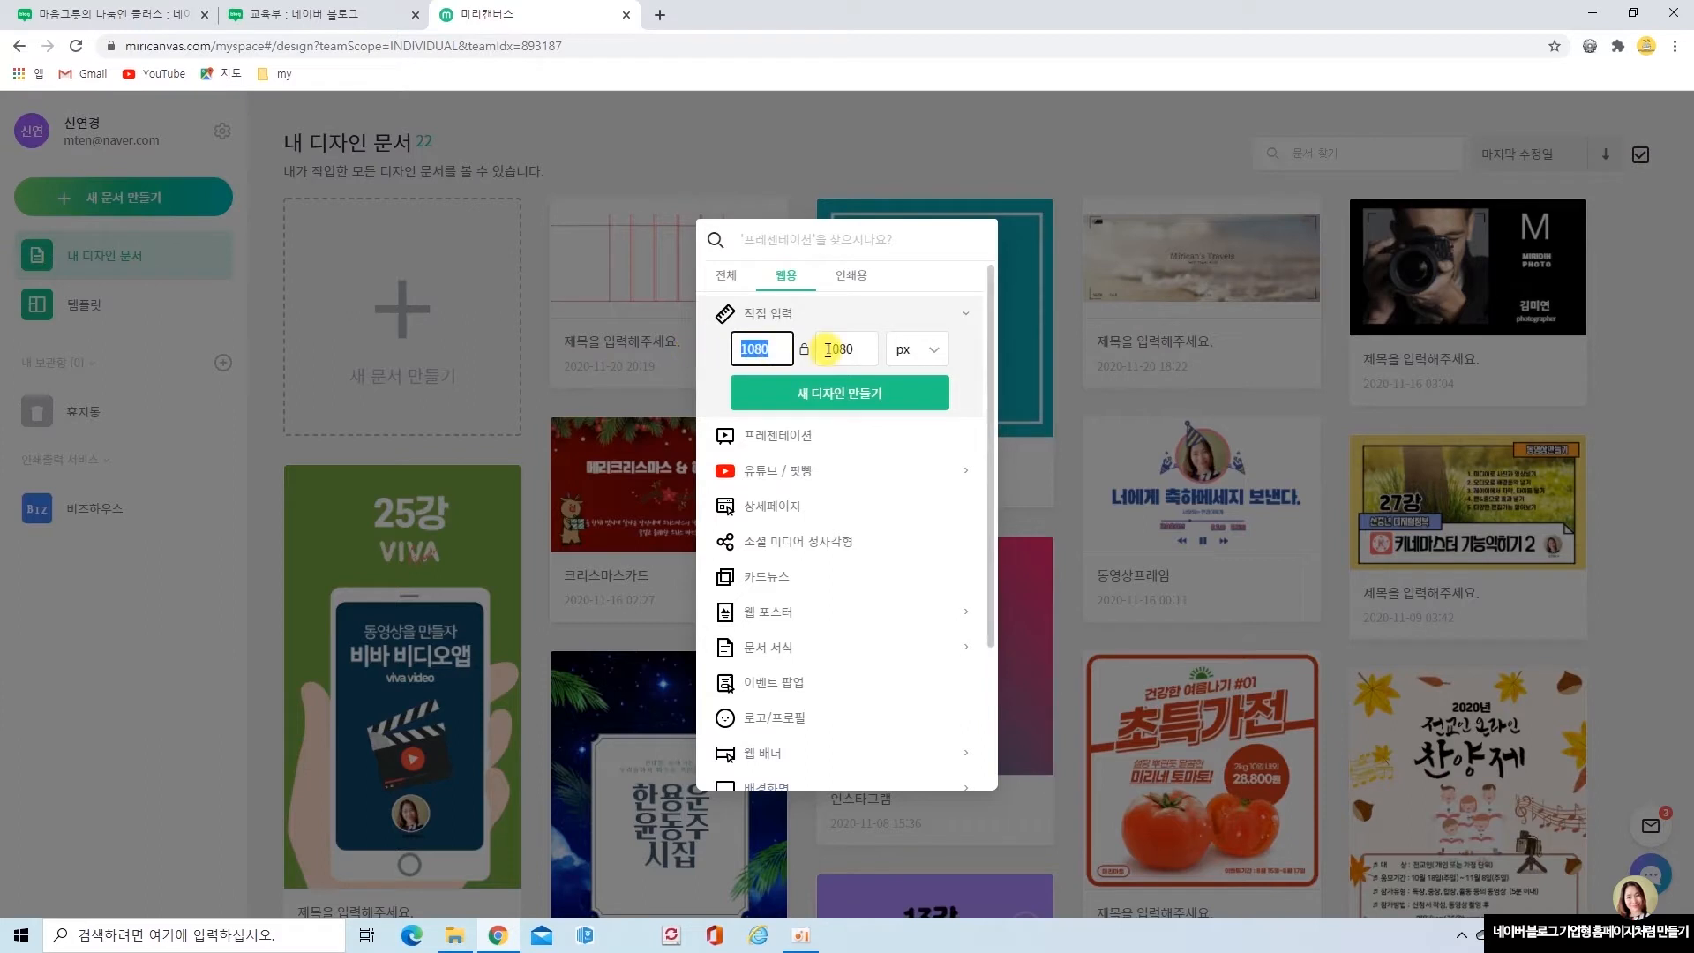
pyautogui.write('1920')
pyautogui.click(864, 350)
pyautogui.doubleClick(865, 349)
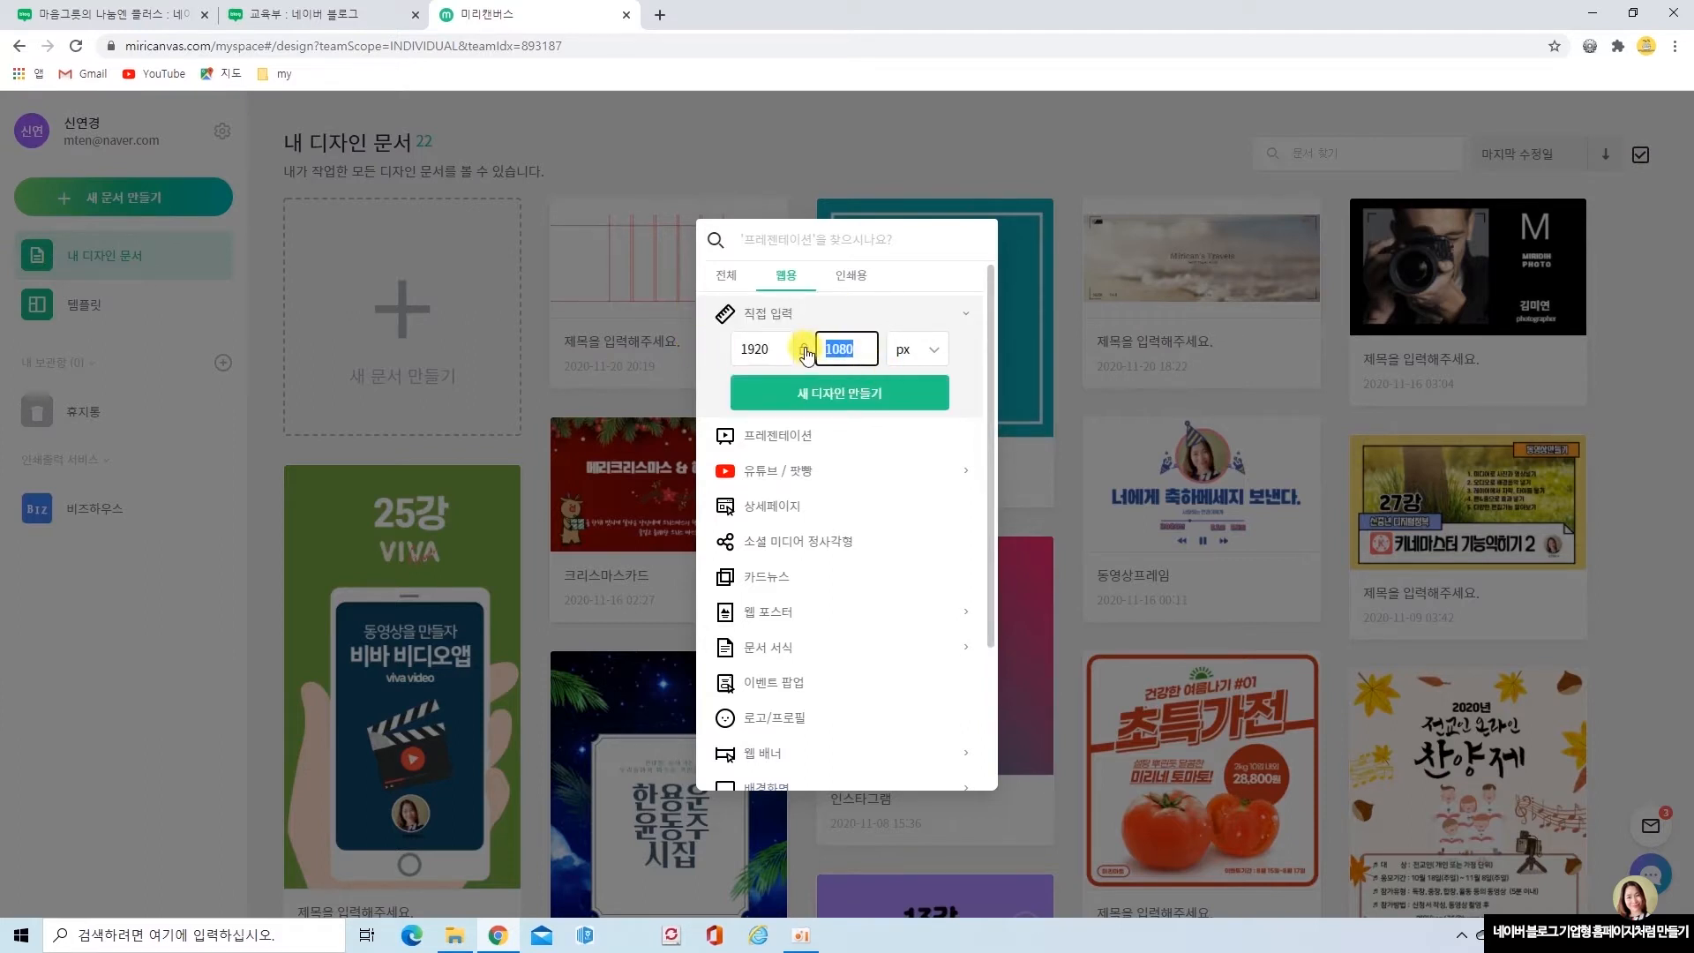
pyautogui.write('700')
pyautogui.click(877, 397)
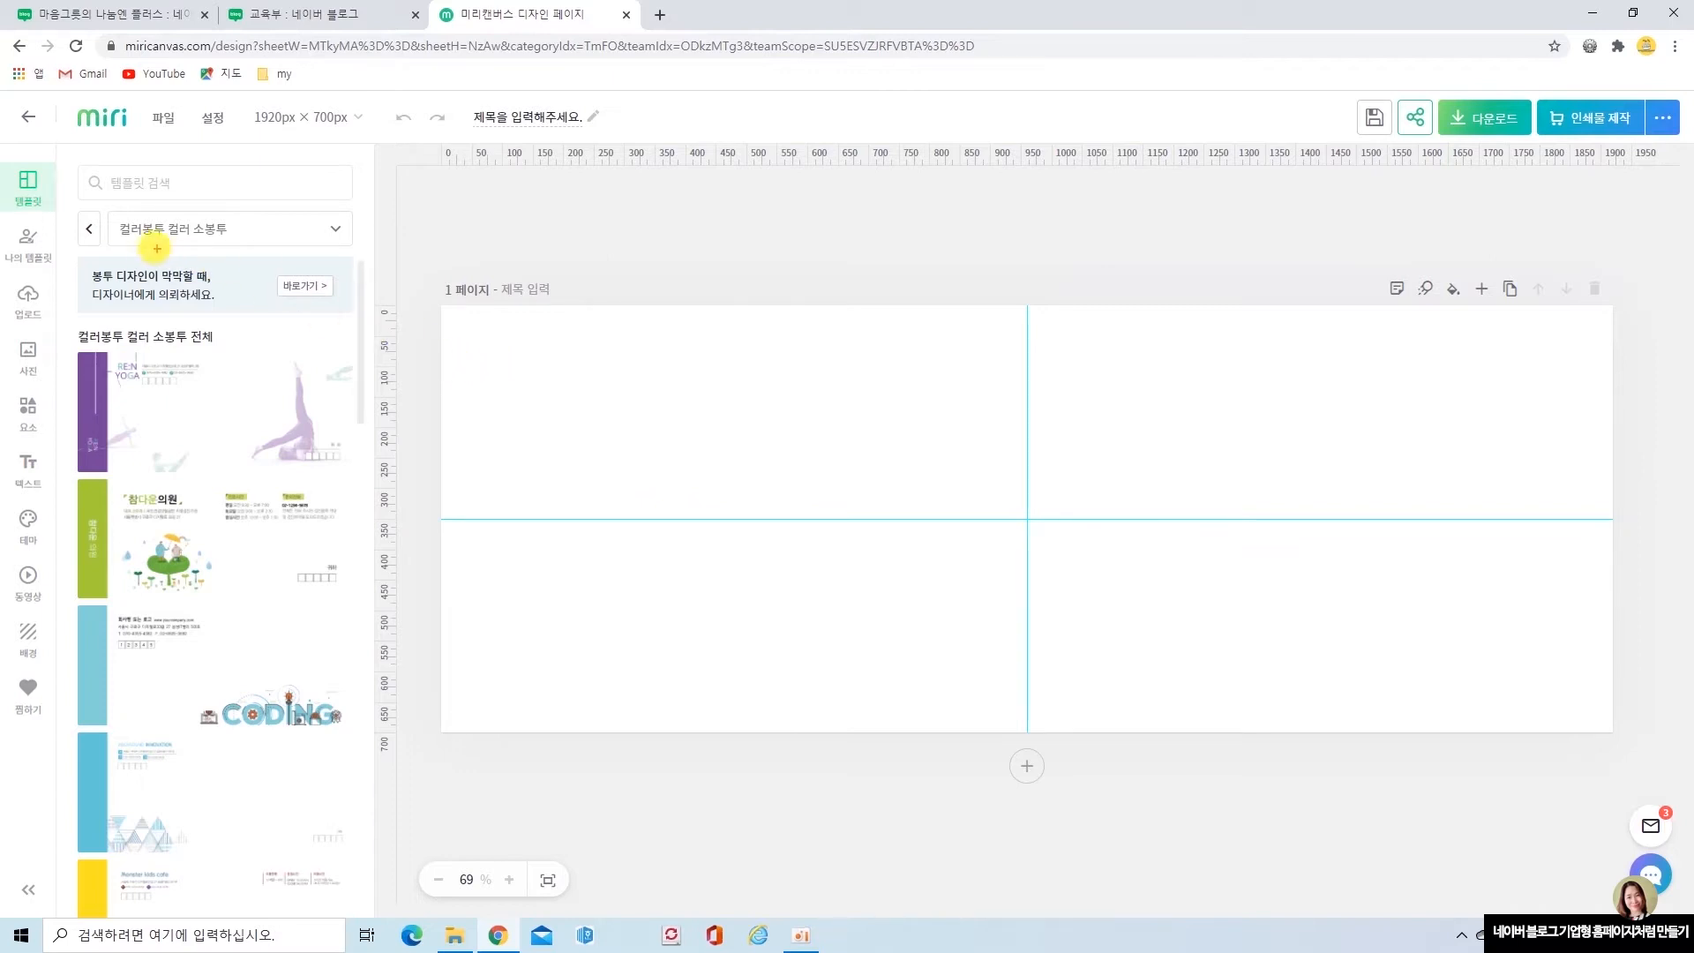
# Filter the templates to the 유튜브 / 팟빵 채널 아트 category.
pyautogui.moveTo(185, 219)
pyautogui.mouseDown()
pyautogui.moveTo(357, 234)
pyautogui.moveTo(360, 253)
pyautogui.mouseUp()
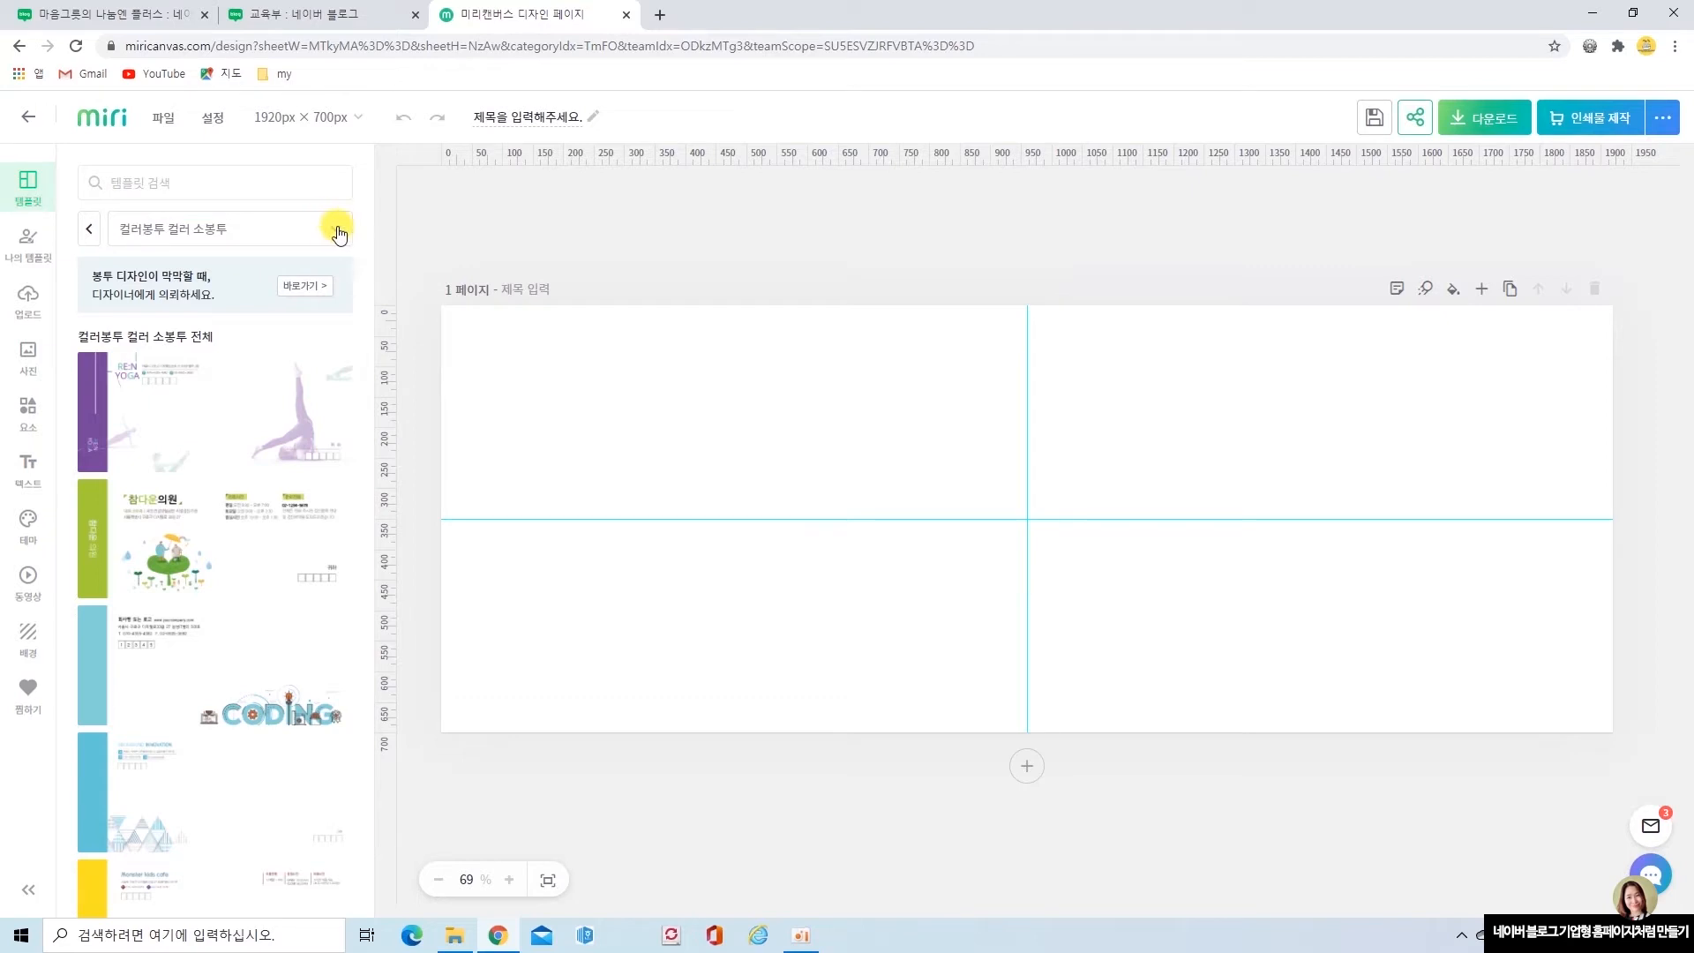
pyautogui.click(335, 231)
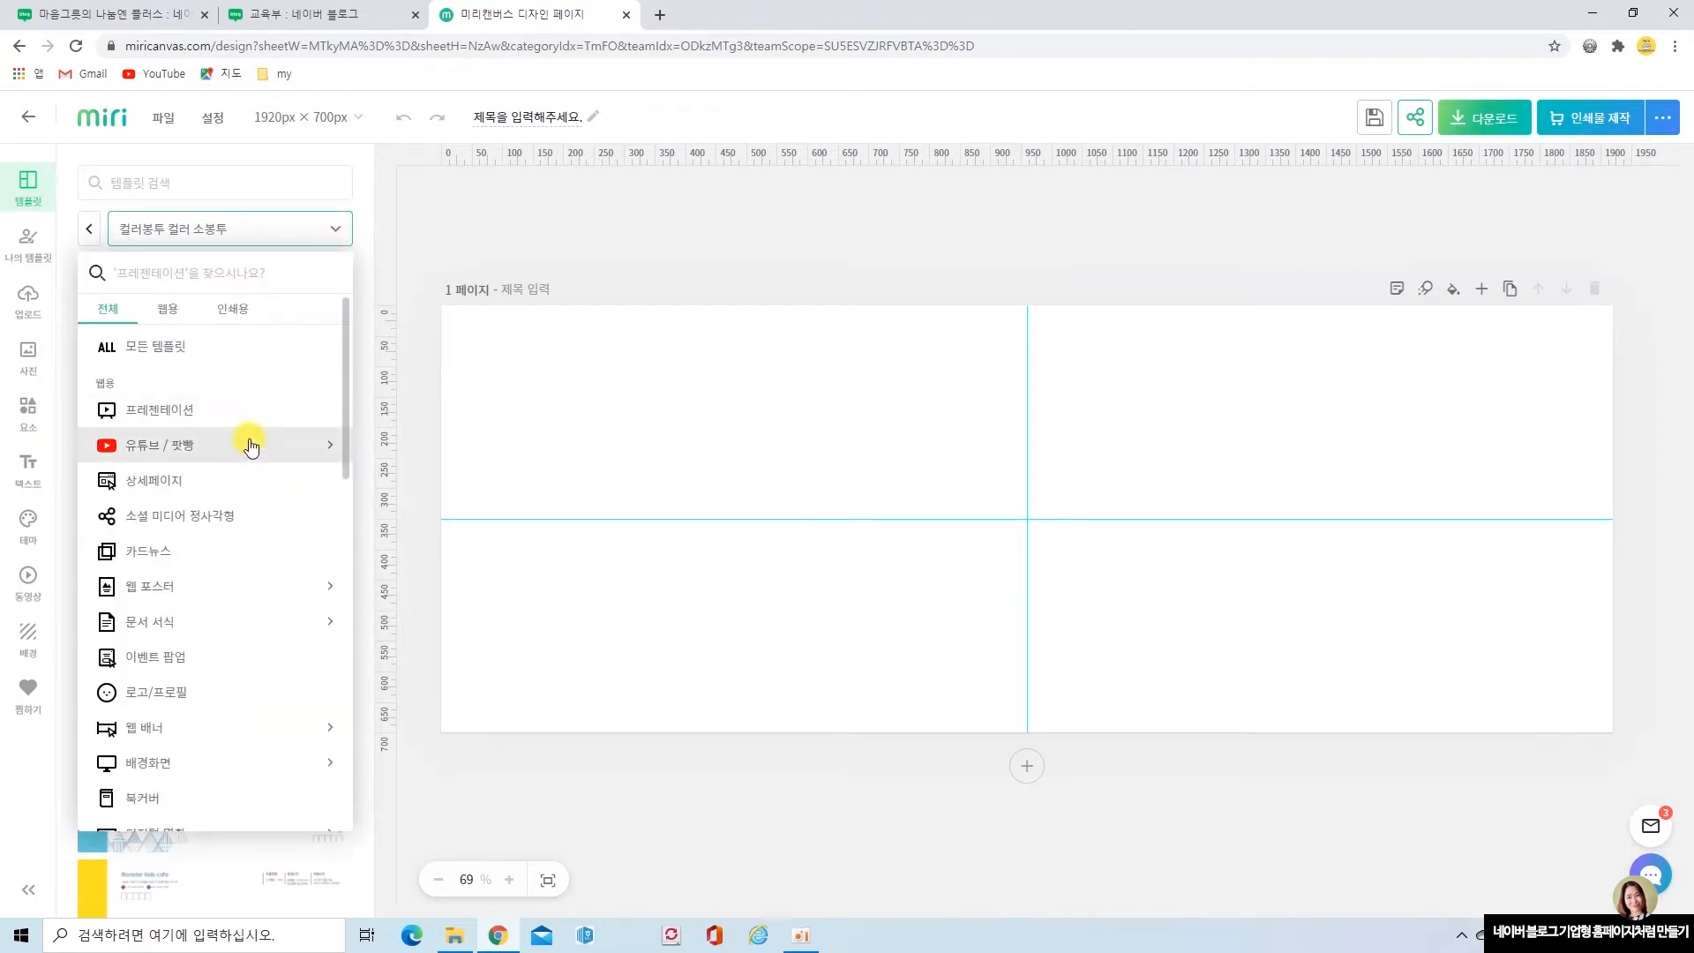
pyautogui.click(251, 447)
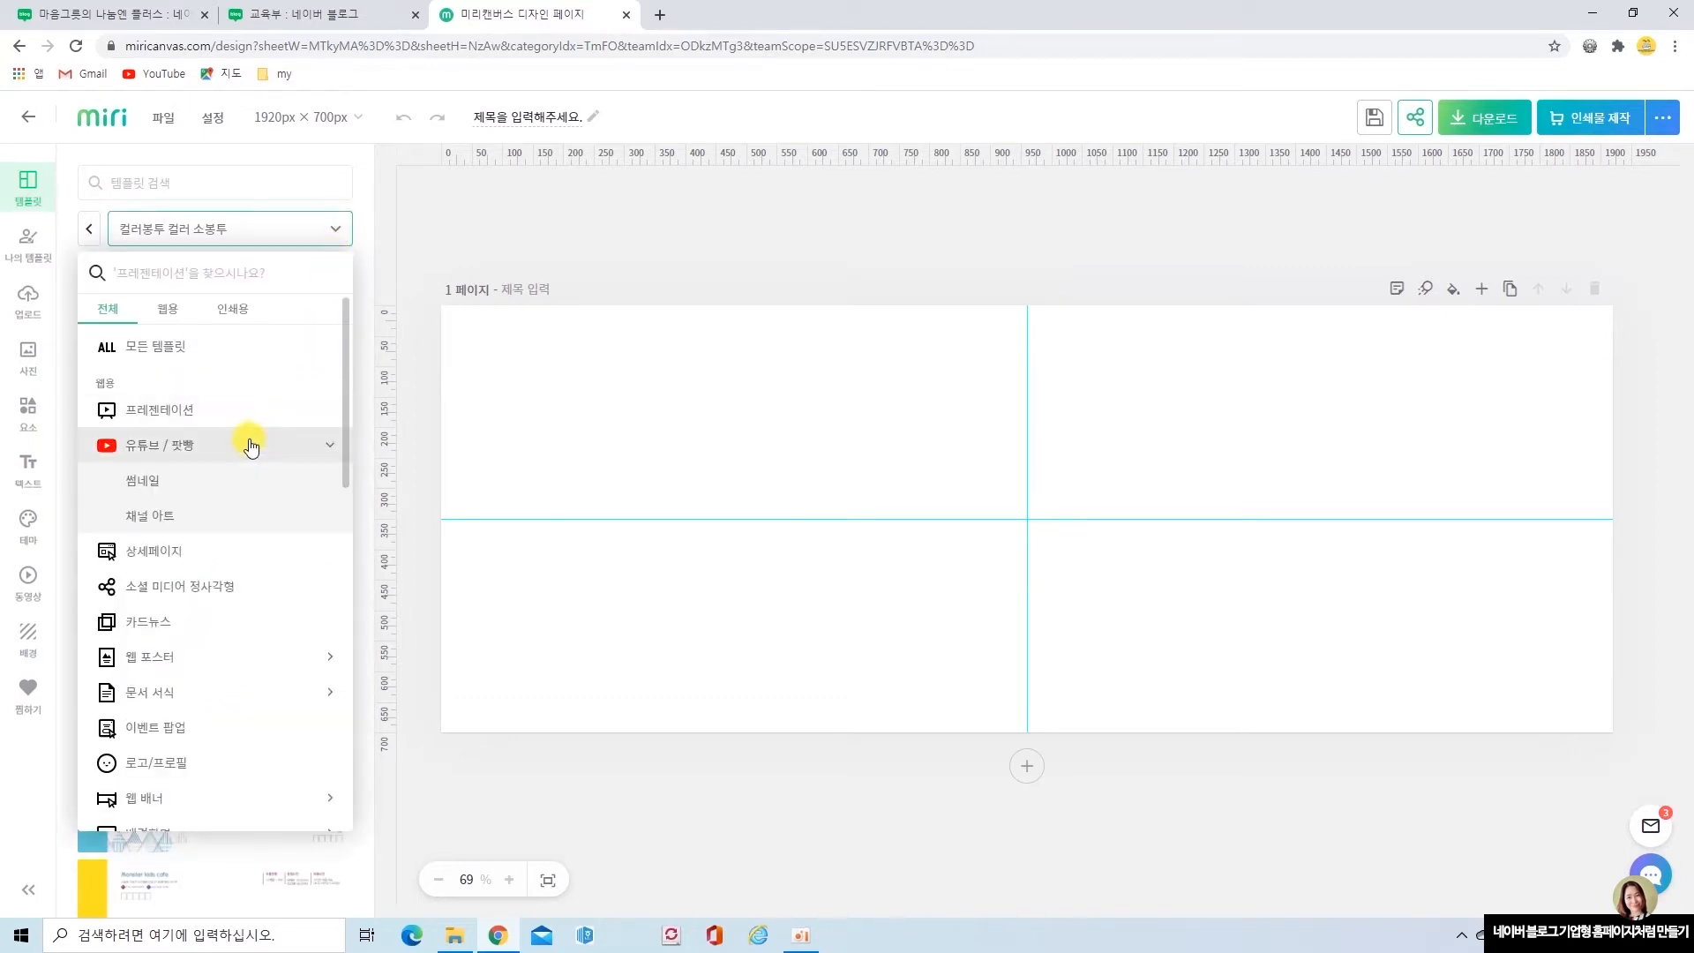
pyautogui.click(226, 513)
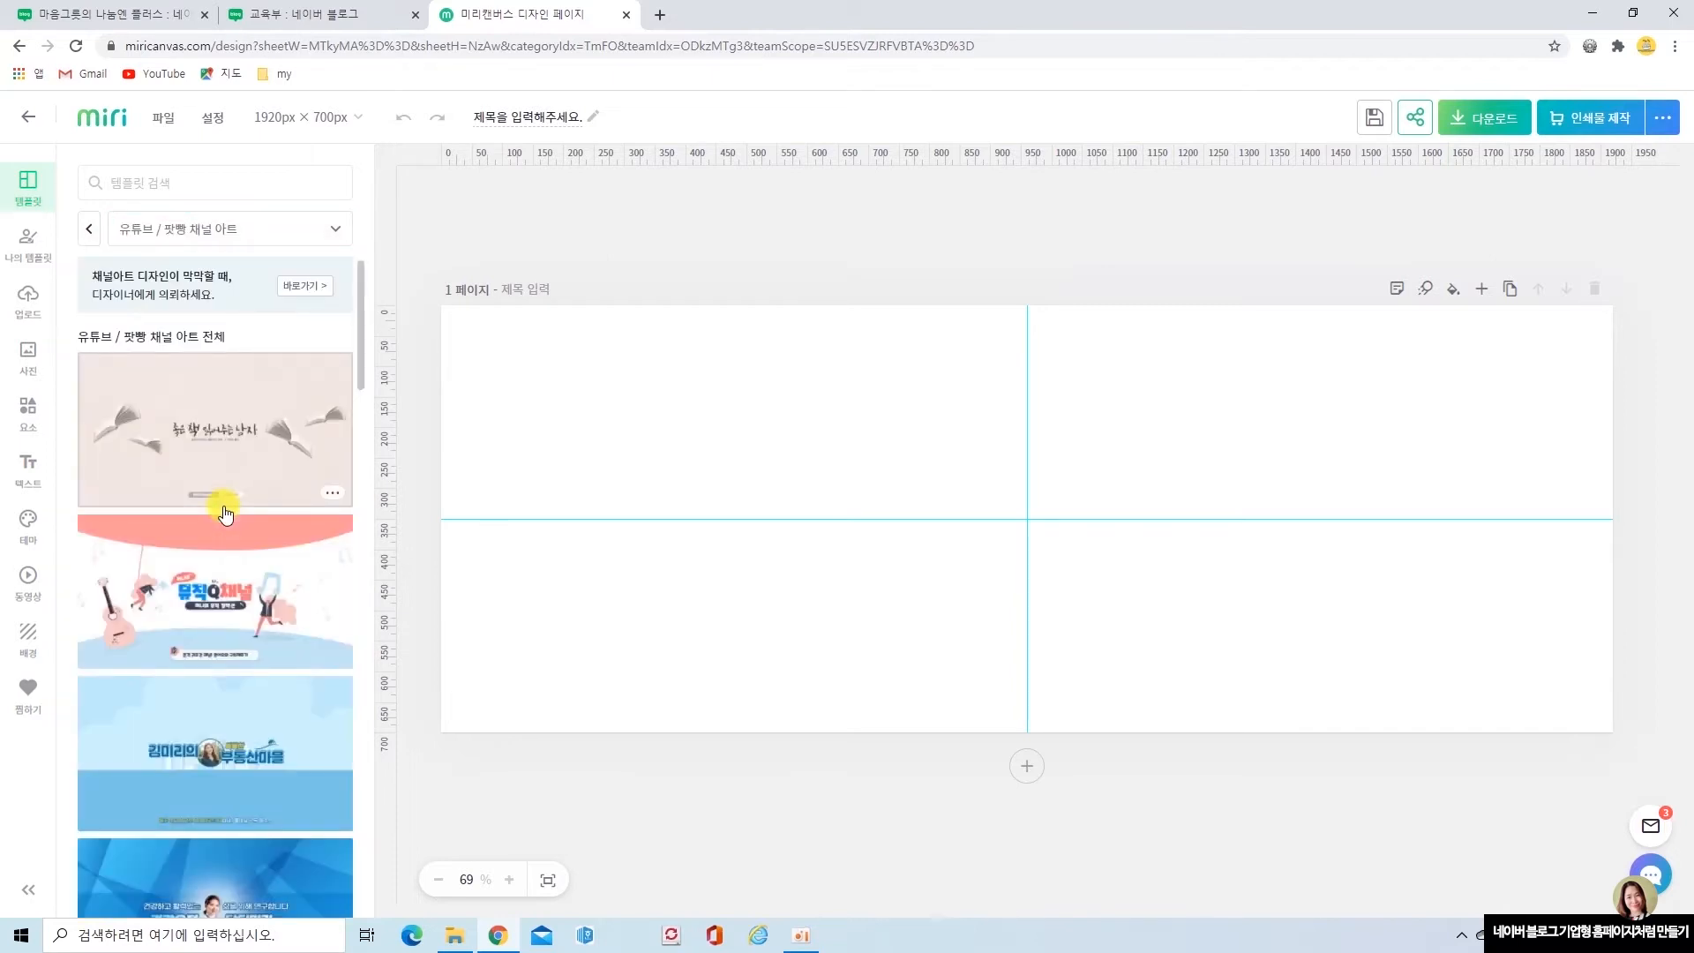
# Browse the channel art templates and apply the night-sky MINA ASMR template to the page.
pyautogui.scroll(-6, 264, 697)
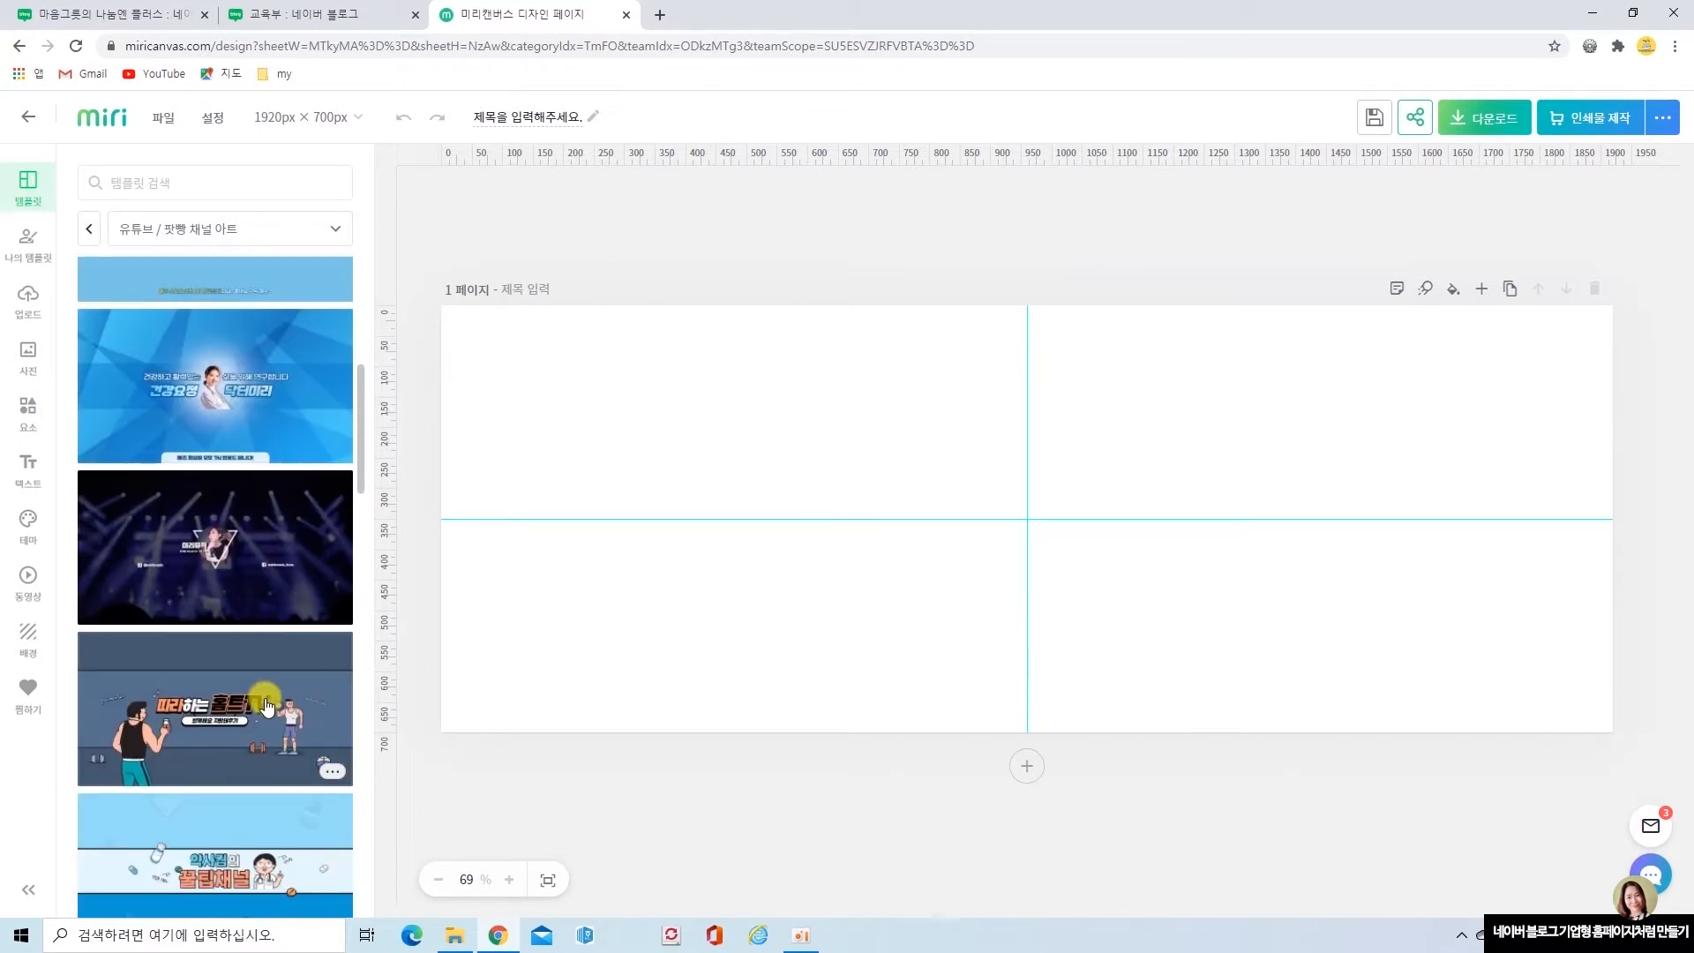
pyautogui.scroll(-15, 267, 706)
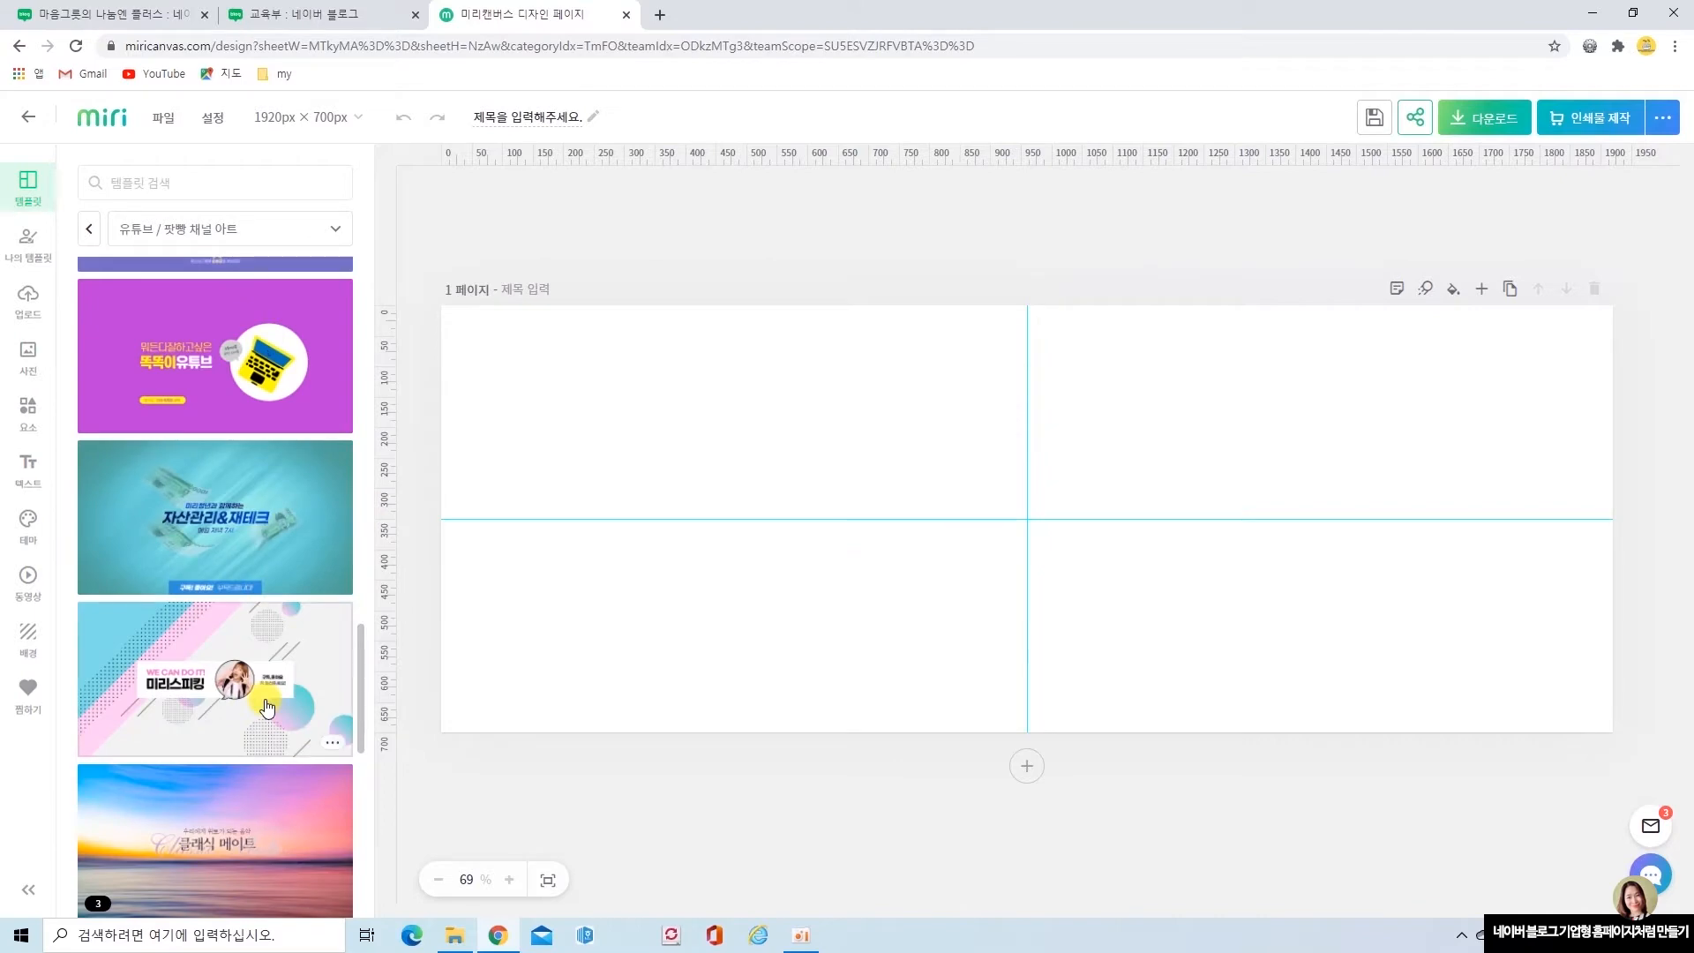
pyautogui.scroll(-15, 267, 706)
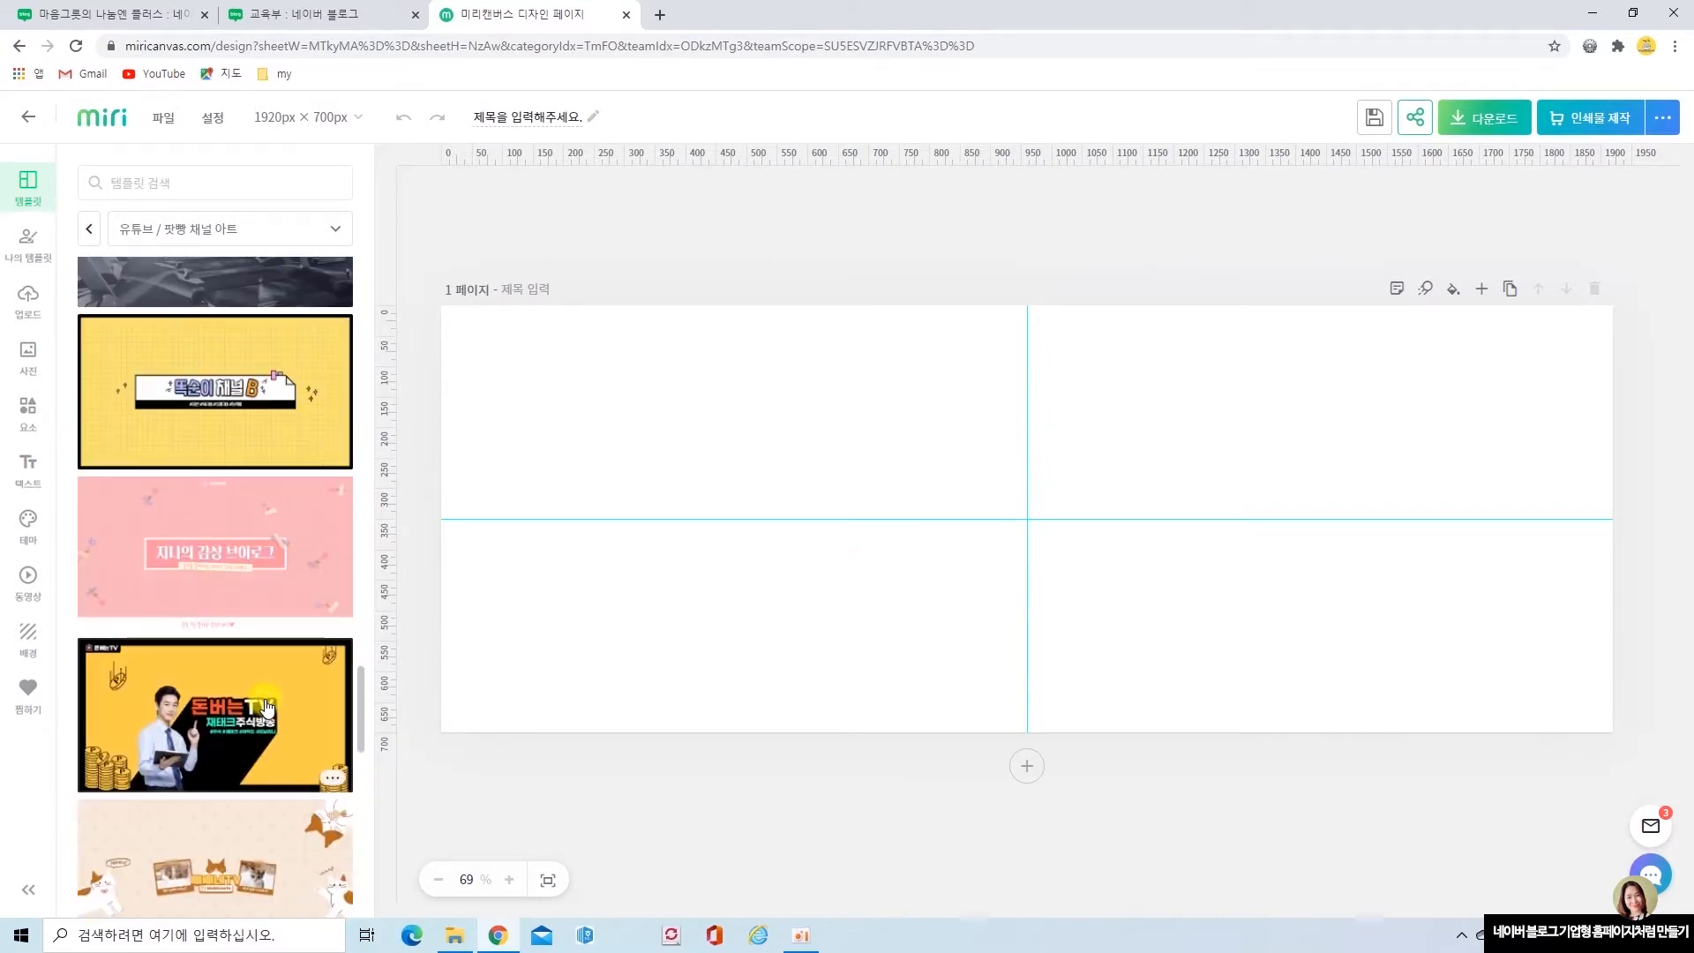
pyautogui.scroll(-10, 266, 706)
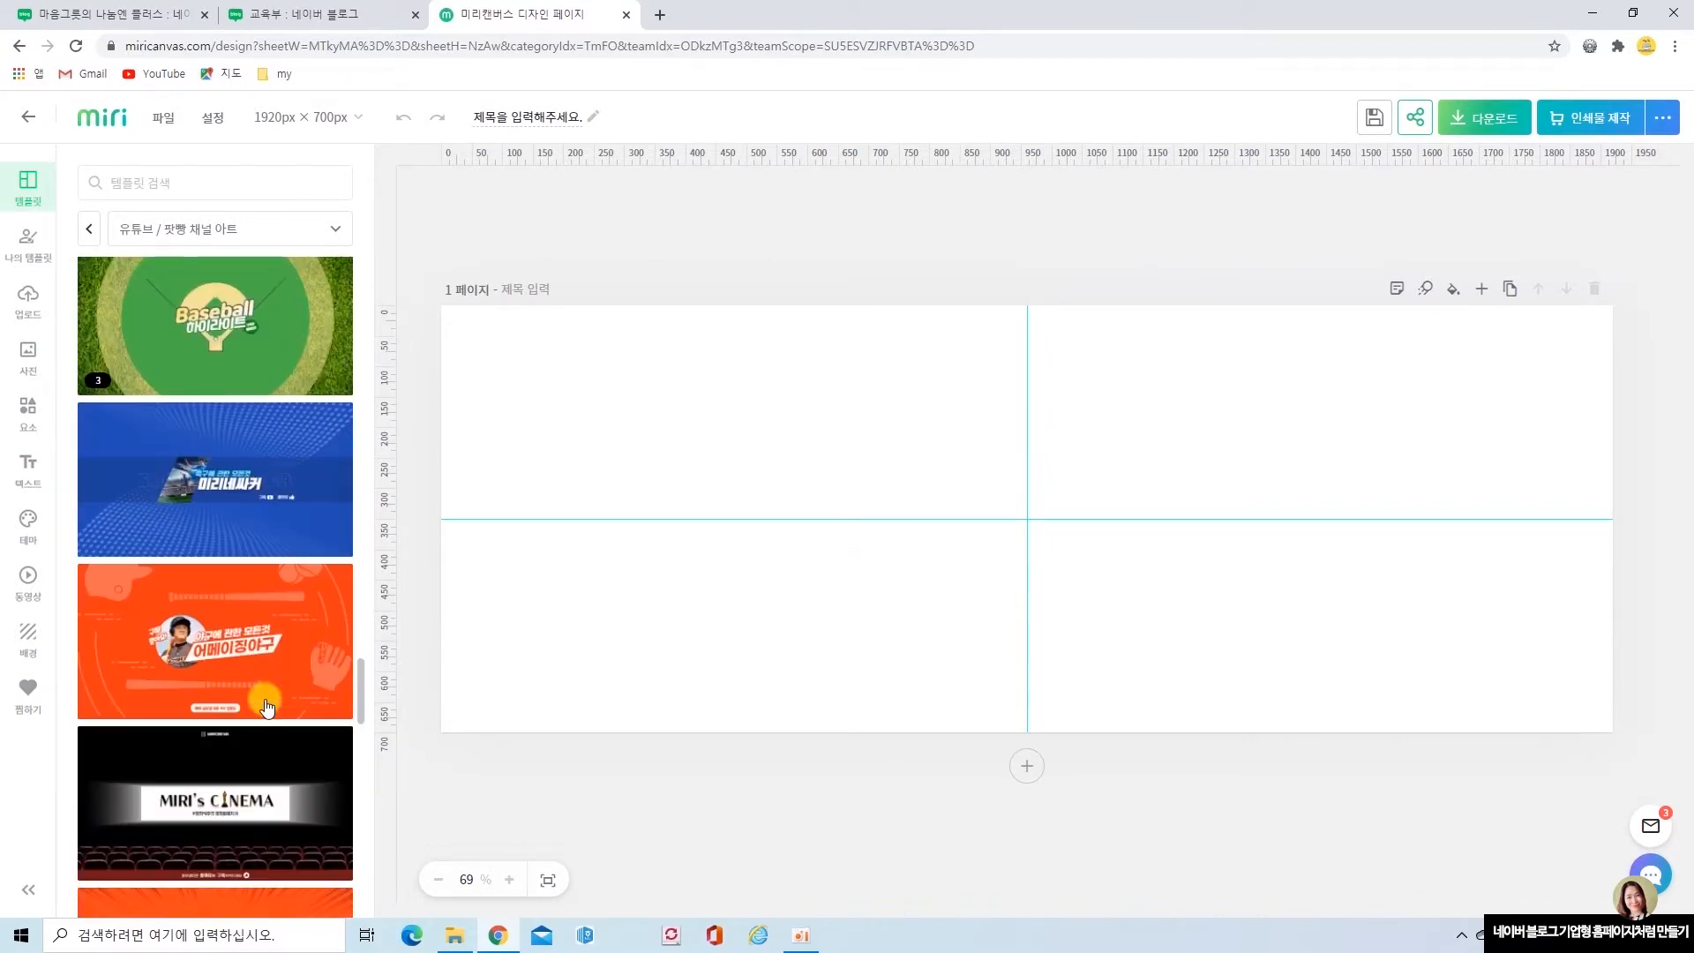
pyautogui.scroll(-4, 266, 706)
pyautogui.scroll(-4, 266, 706)
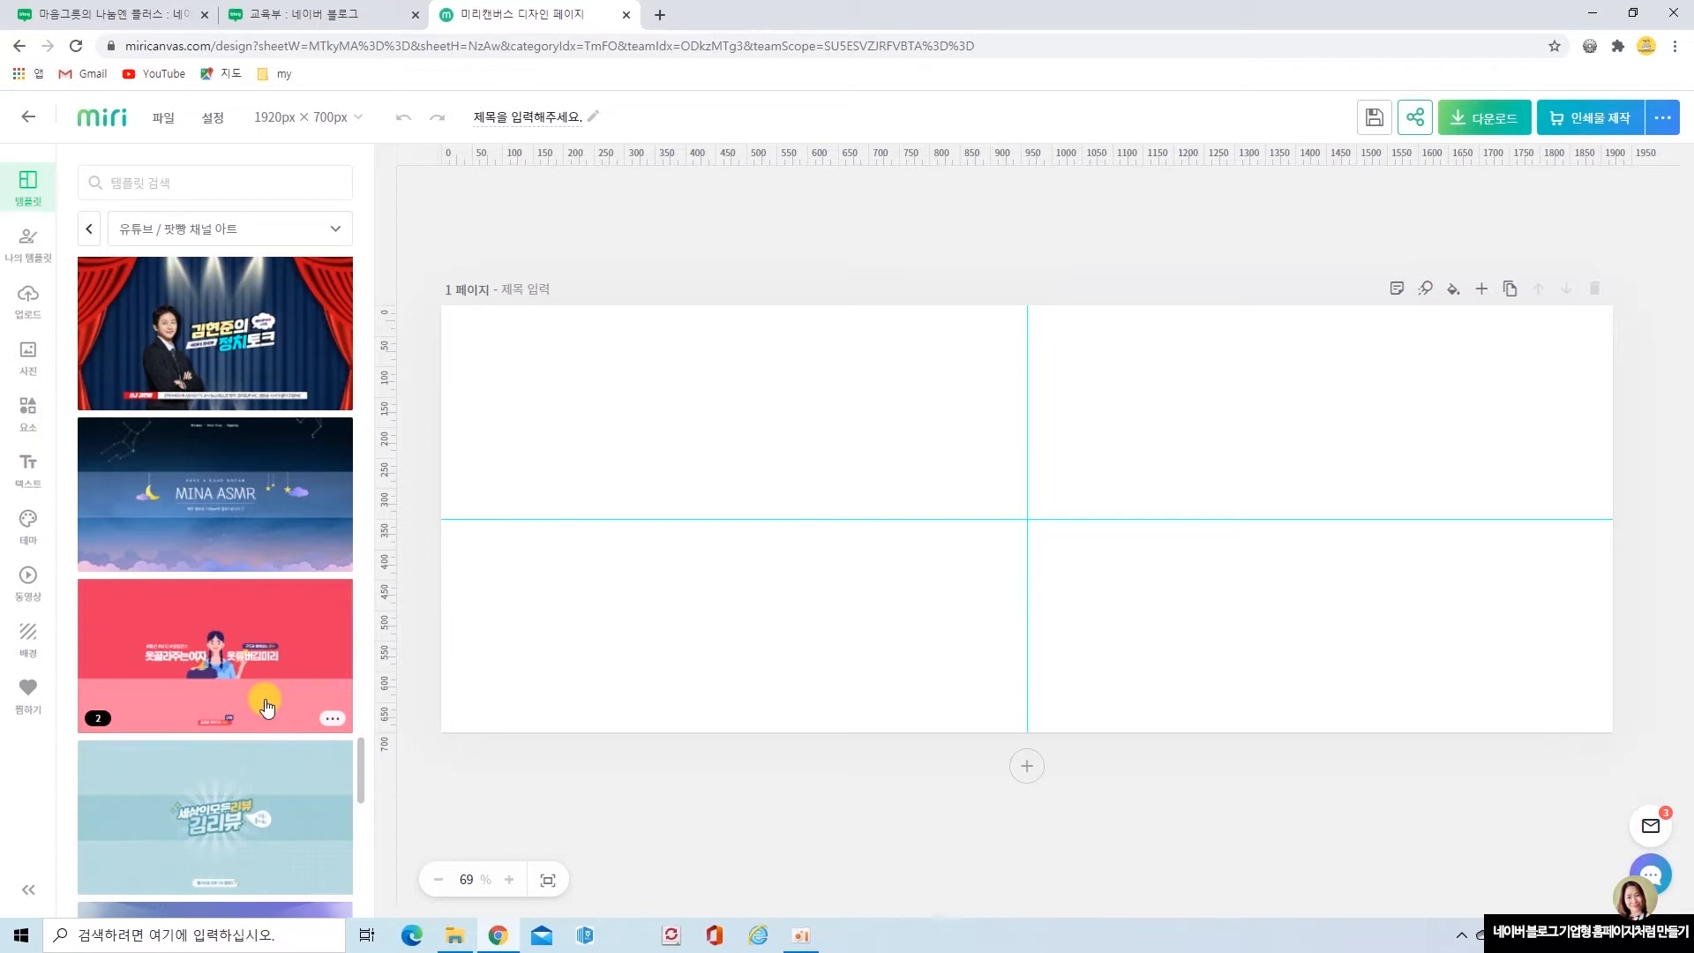
pyautogui.click(217, 506)
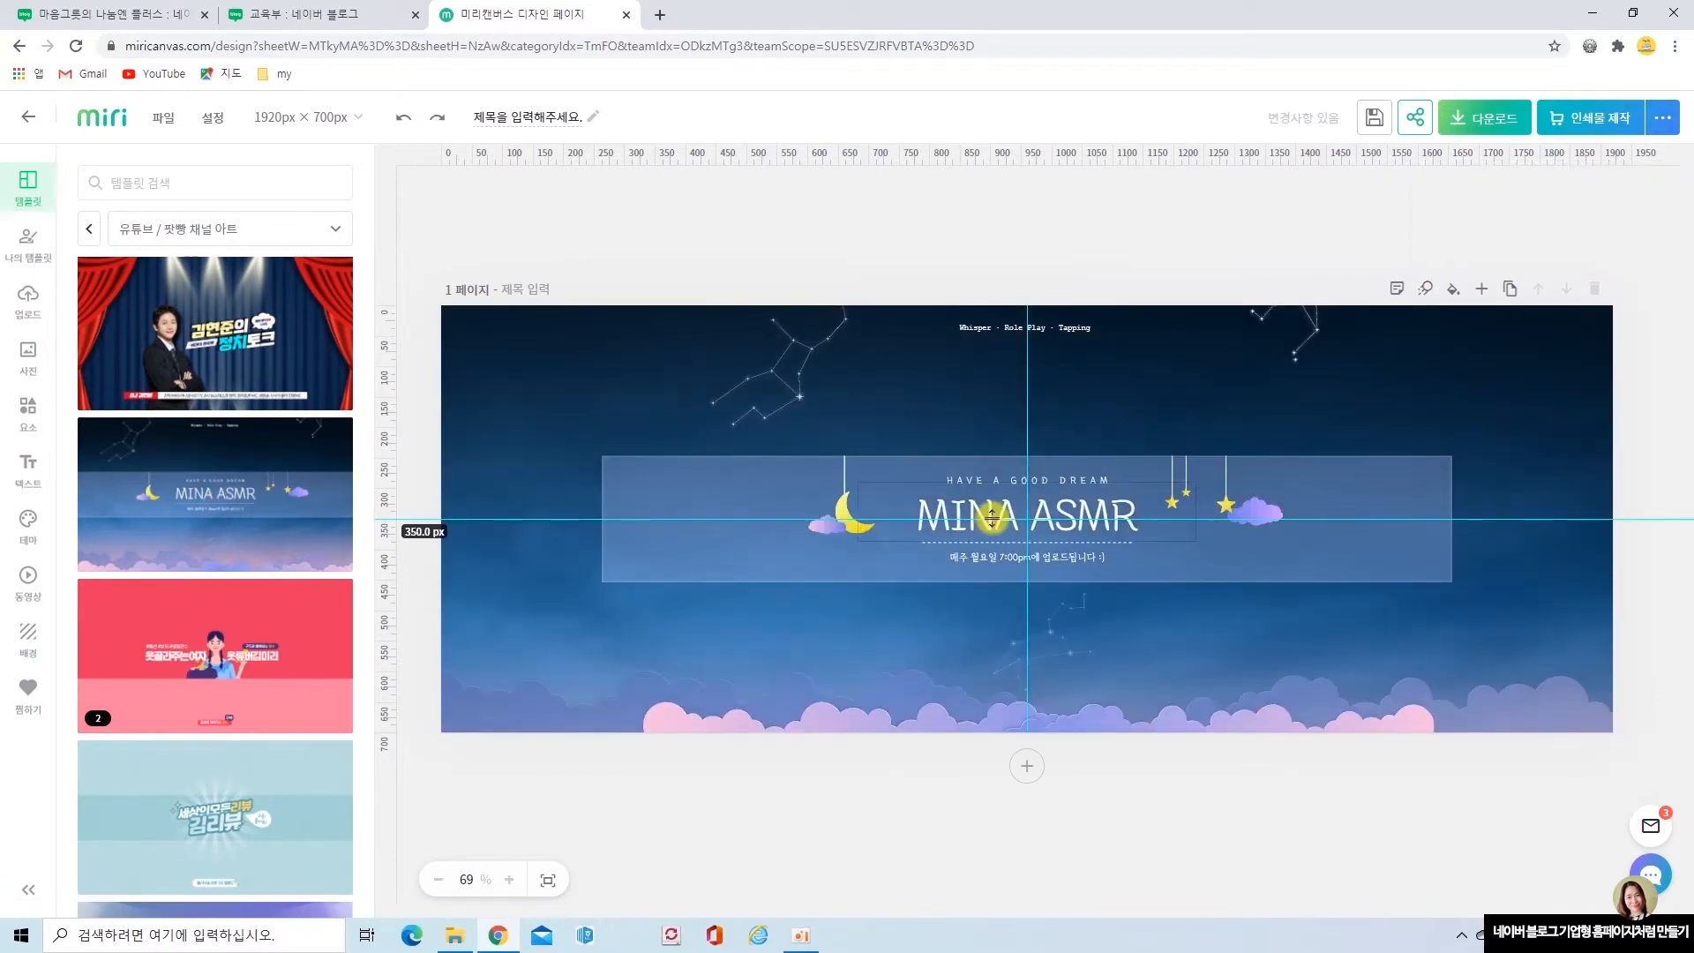
# Change the font of the MINA ASMR title text to 배달의민족 주아.
pyautogui.click(968, 514)
pyautogui.doubleClick(969, 514)
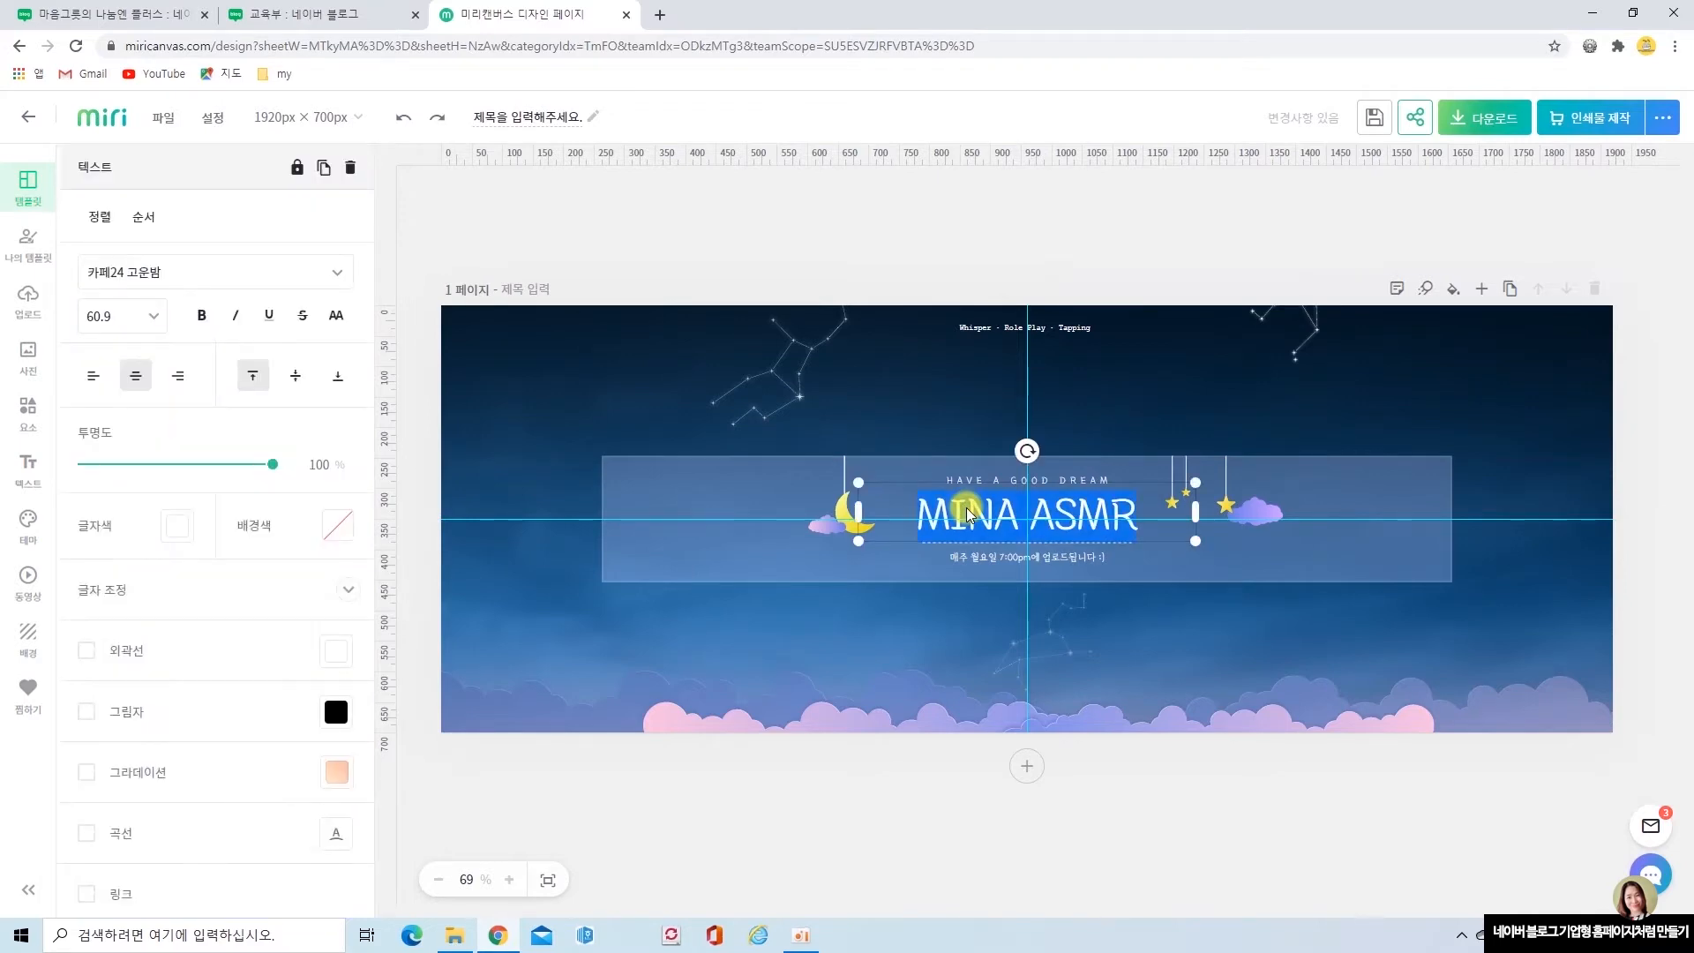
pyautogui.click(337, 273)
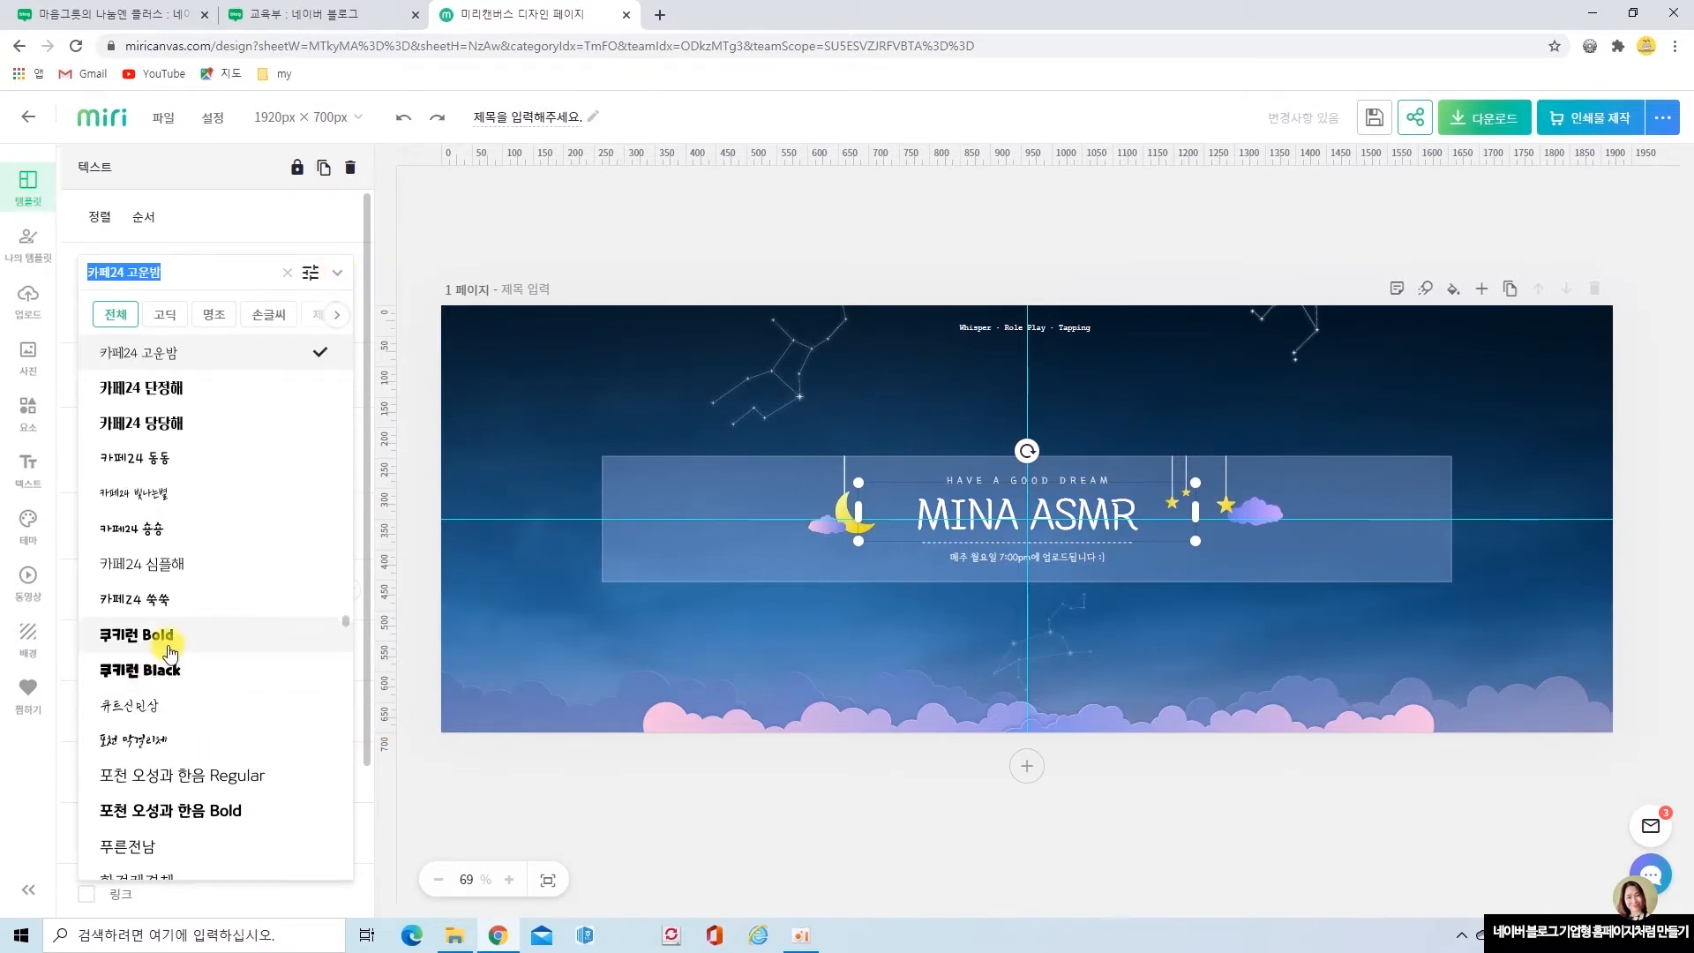
pyautogui.scroll(10, 238, 651)
pyautogui.scroll(10, 247, 651)
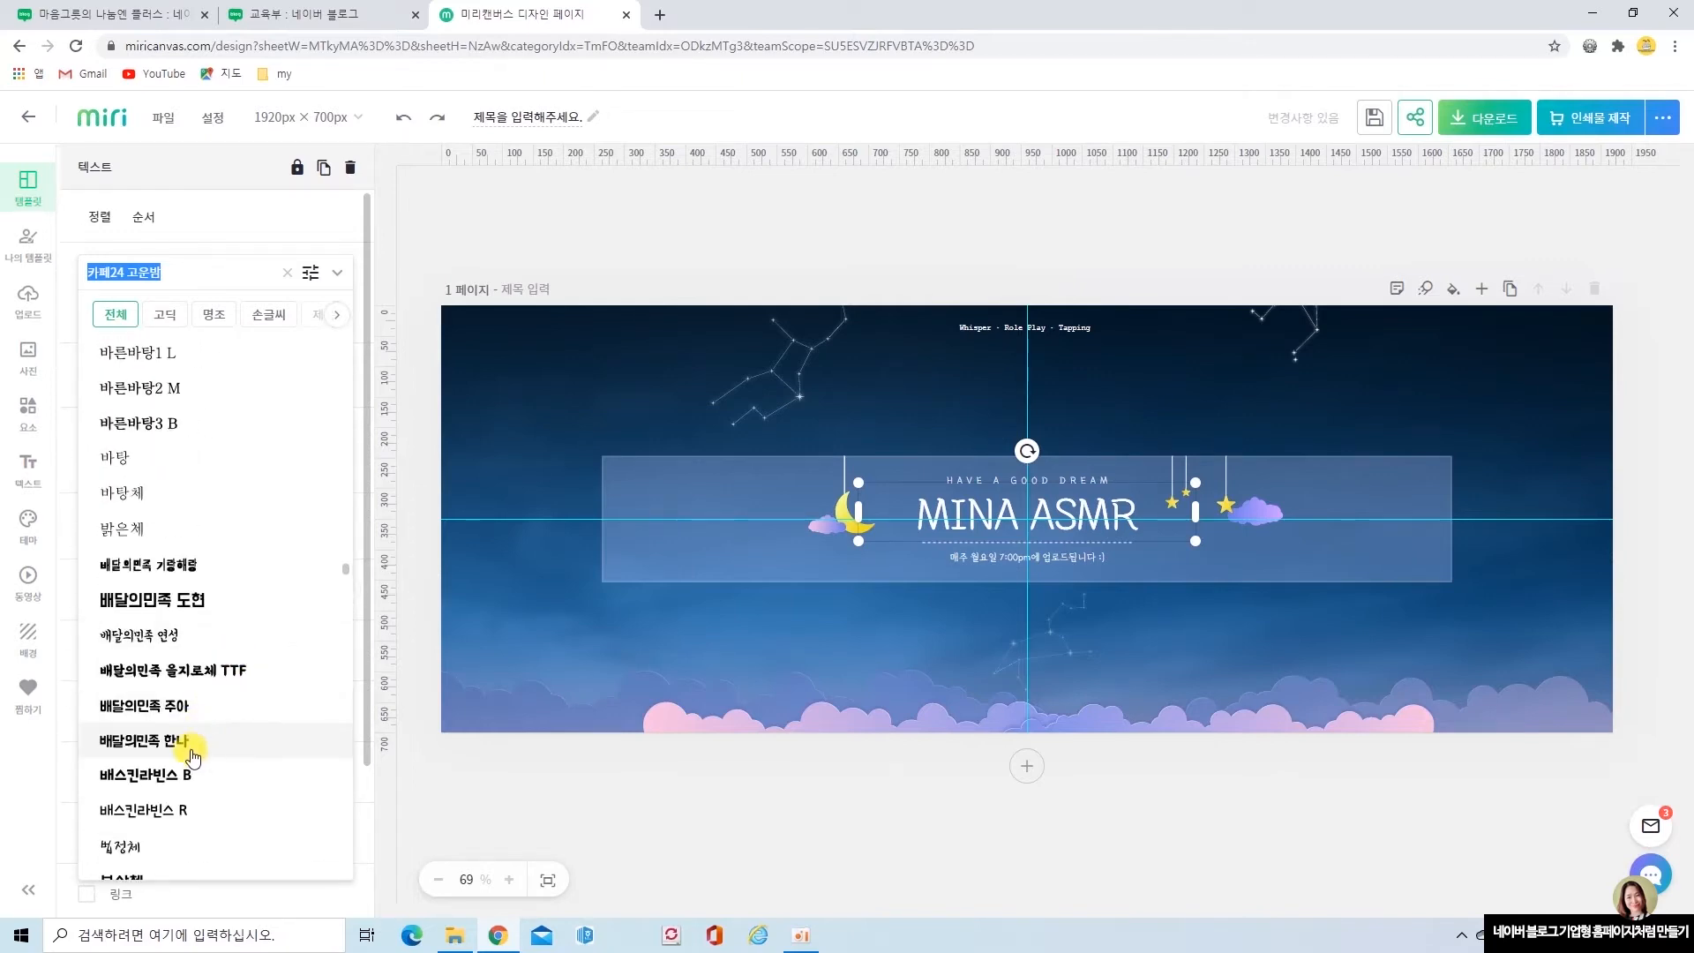
pyautogui.click(199, 710)
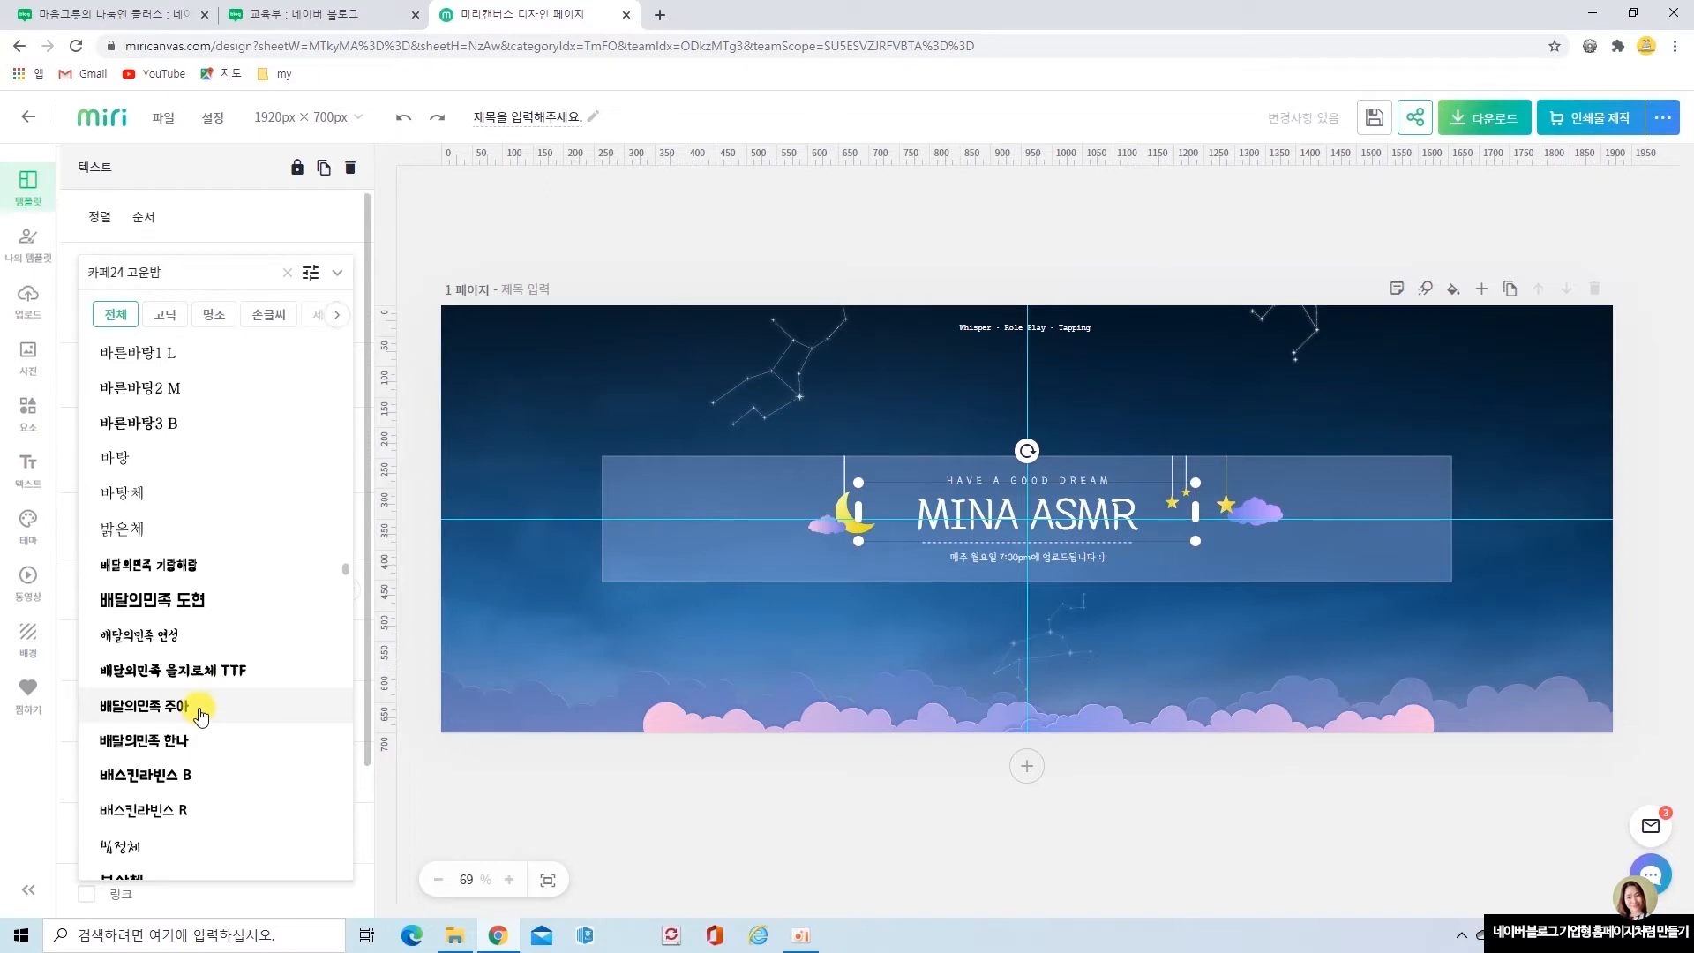
# Apply the 배달의민족 주아 font to the MINA ASMR title and replace its text with 마음그릇.
pyautogui.click(202, 711)
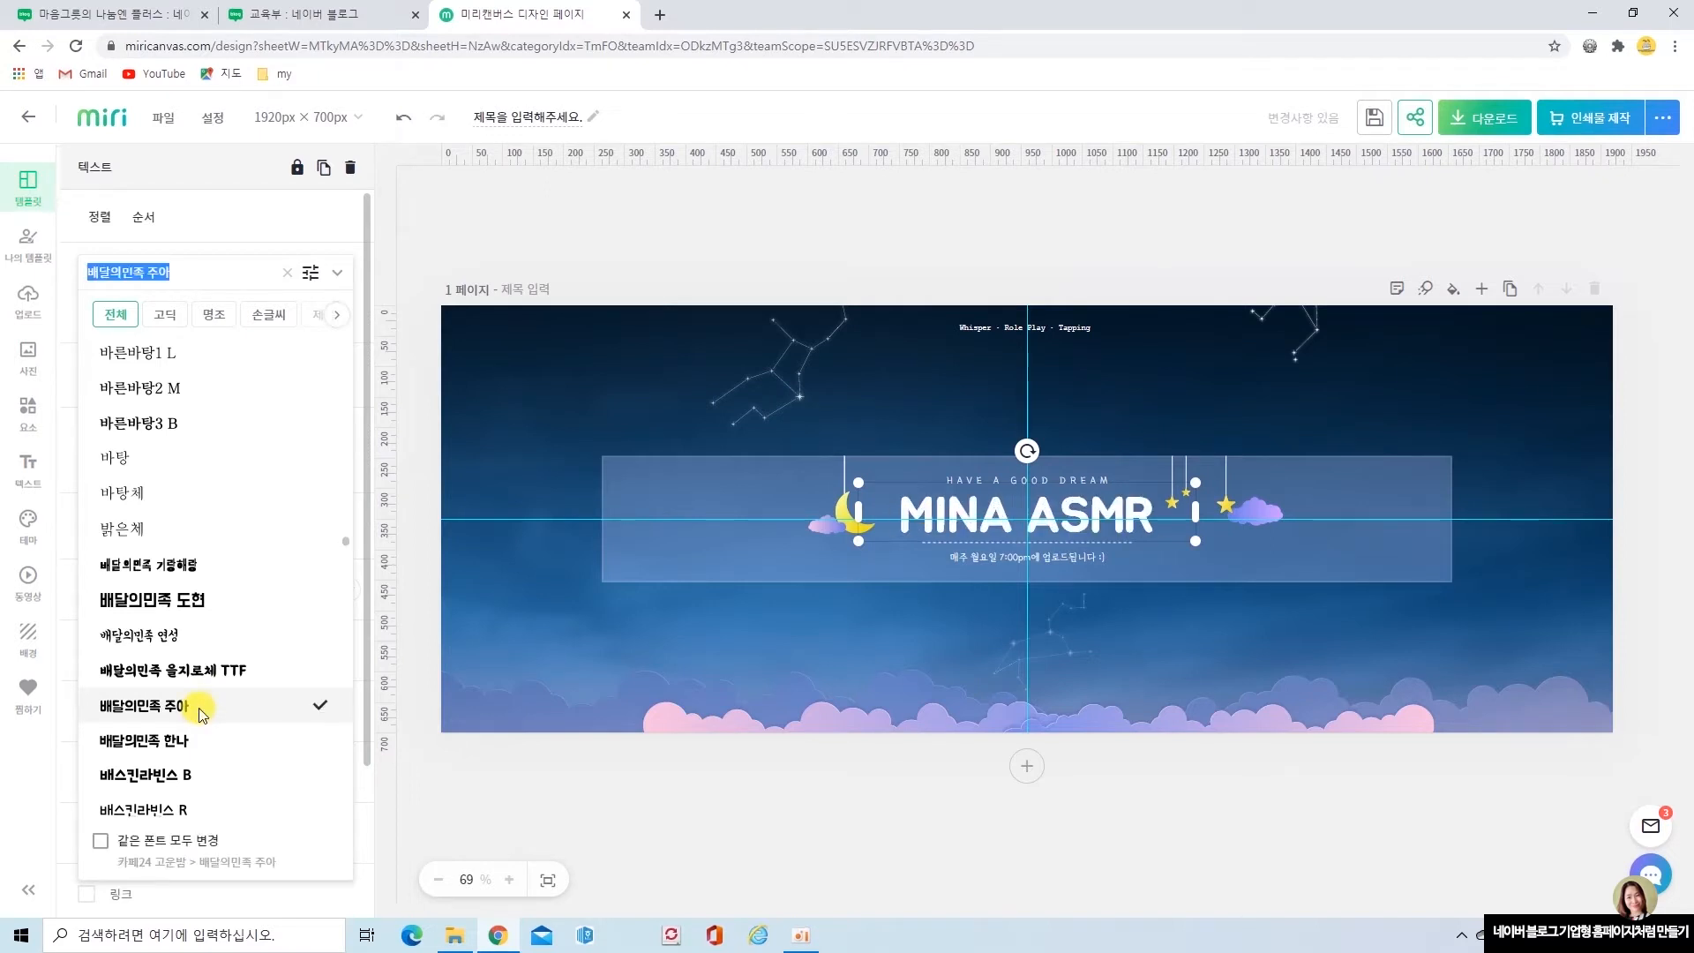
pyautogui.click(934, 516)
pyautogui.moveTo(892, 517); pyautogui.dragTo(1103, 514)
pyautogui.click(1103, 515)
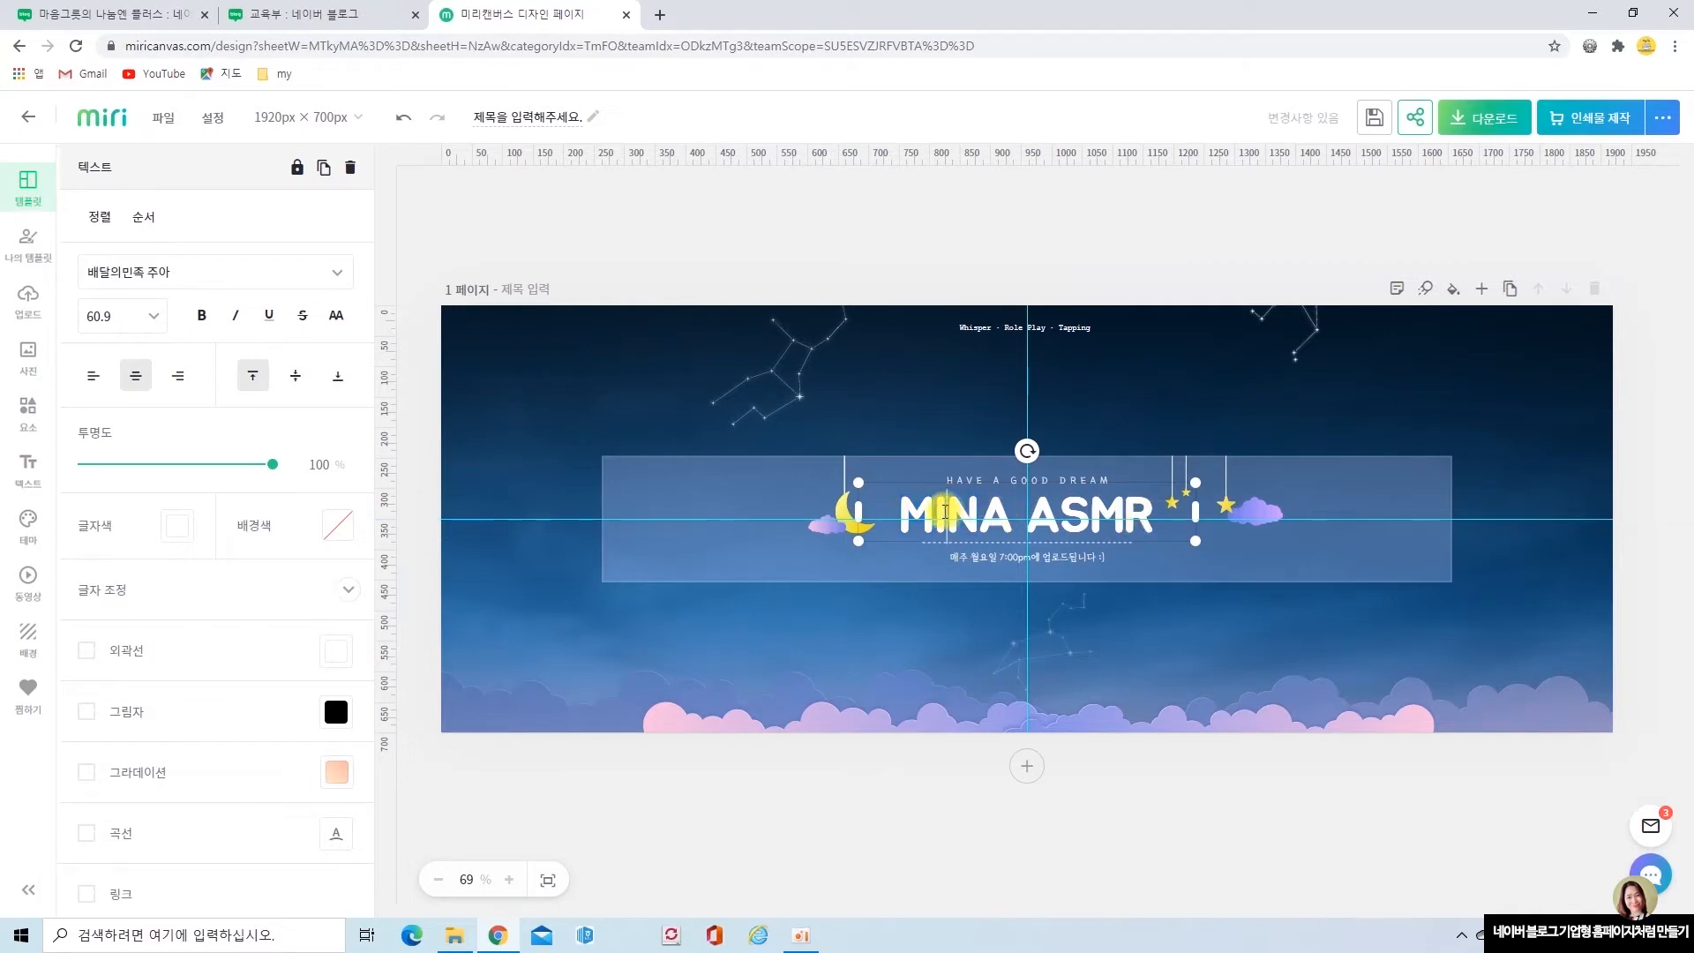
pyautogui.click(904, 511)
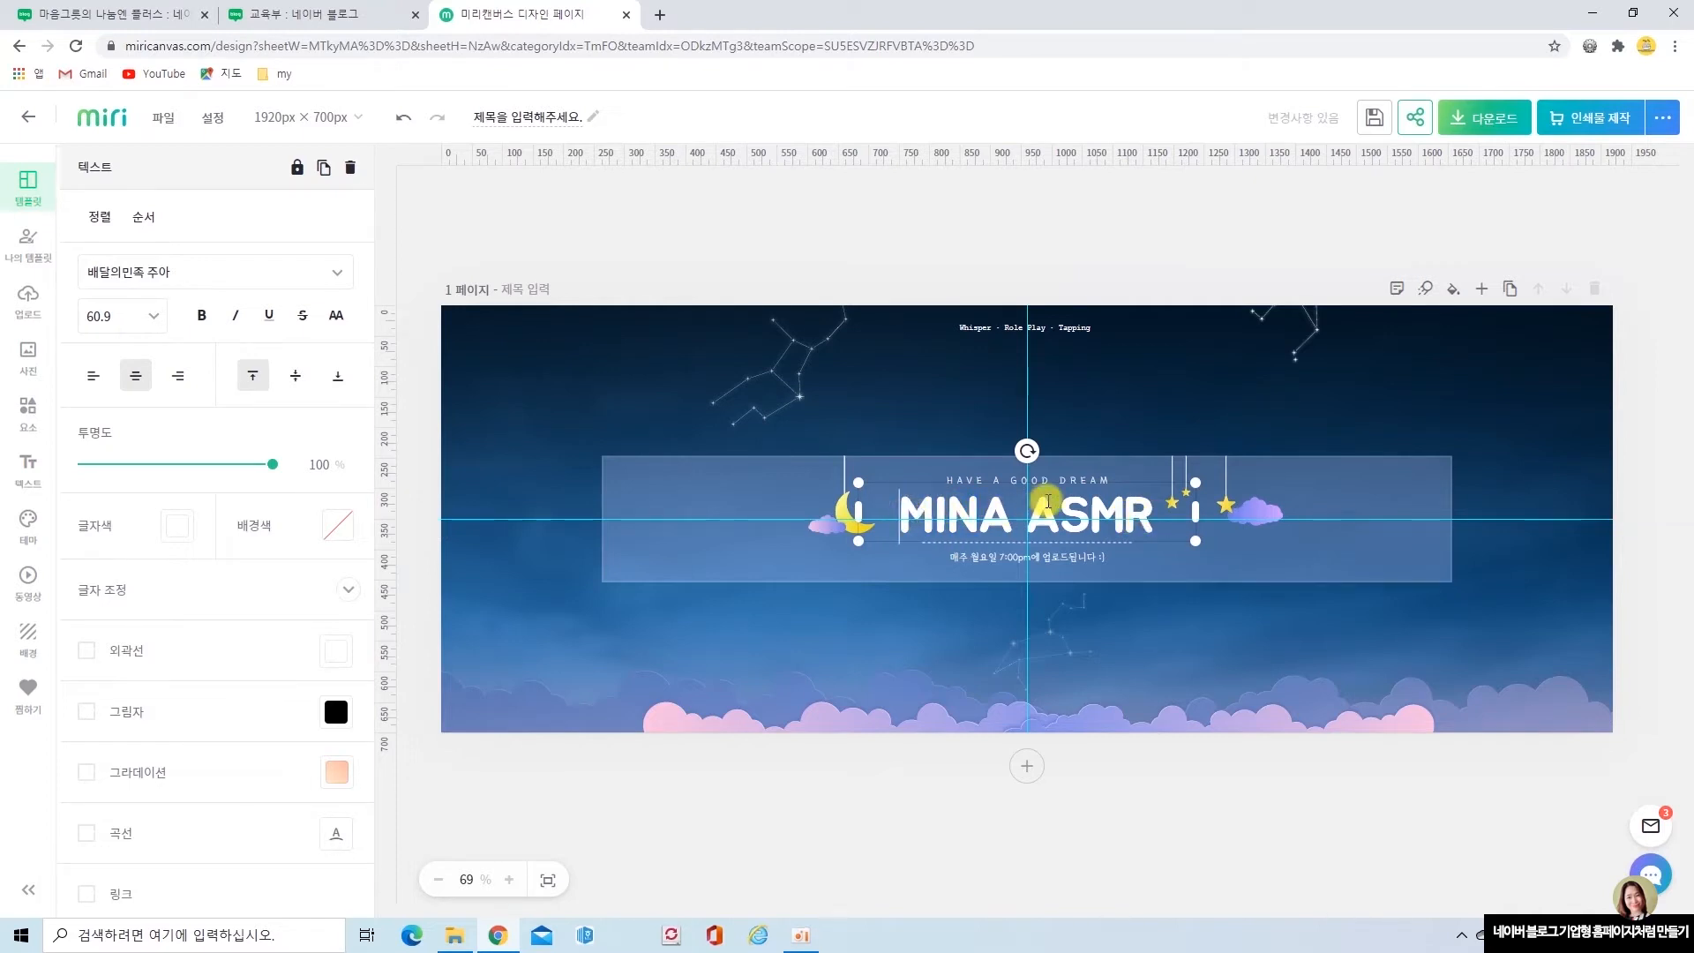
pyautogui.press('Delete')
pyautogui.press('Delete')
pyautogui.press('Delete')
pyautogui.press('Delete')
pyautogui.press('Delete')
pyautogui.press('Delete')
pyautogui.press('Delete')
pyautogui.press('Delete')
pyautogui.press('Delete')
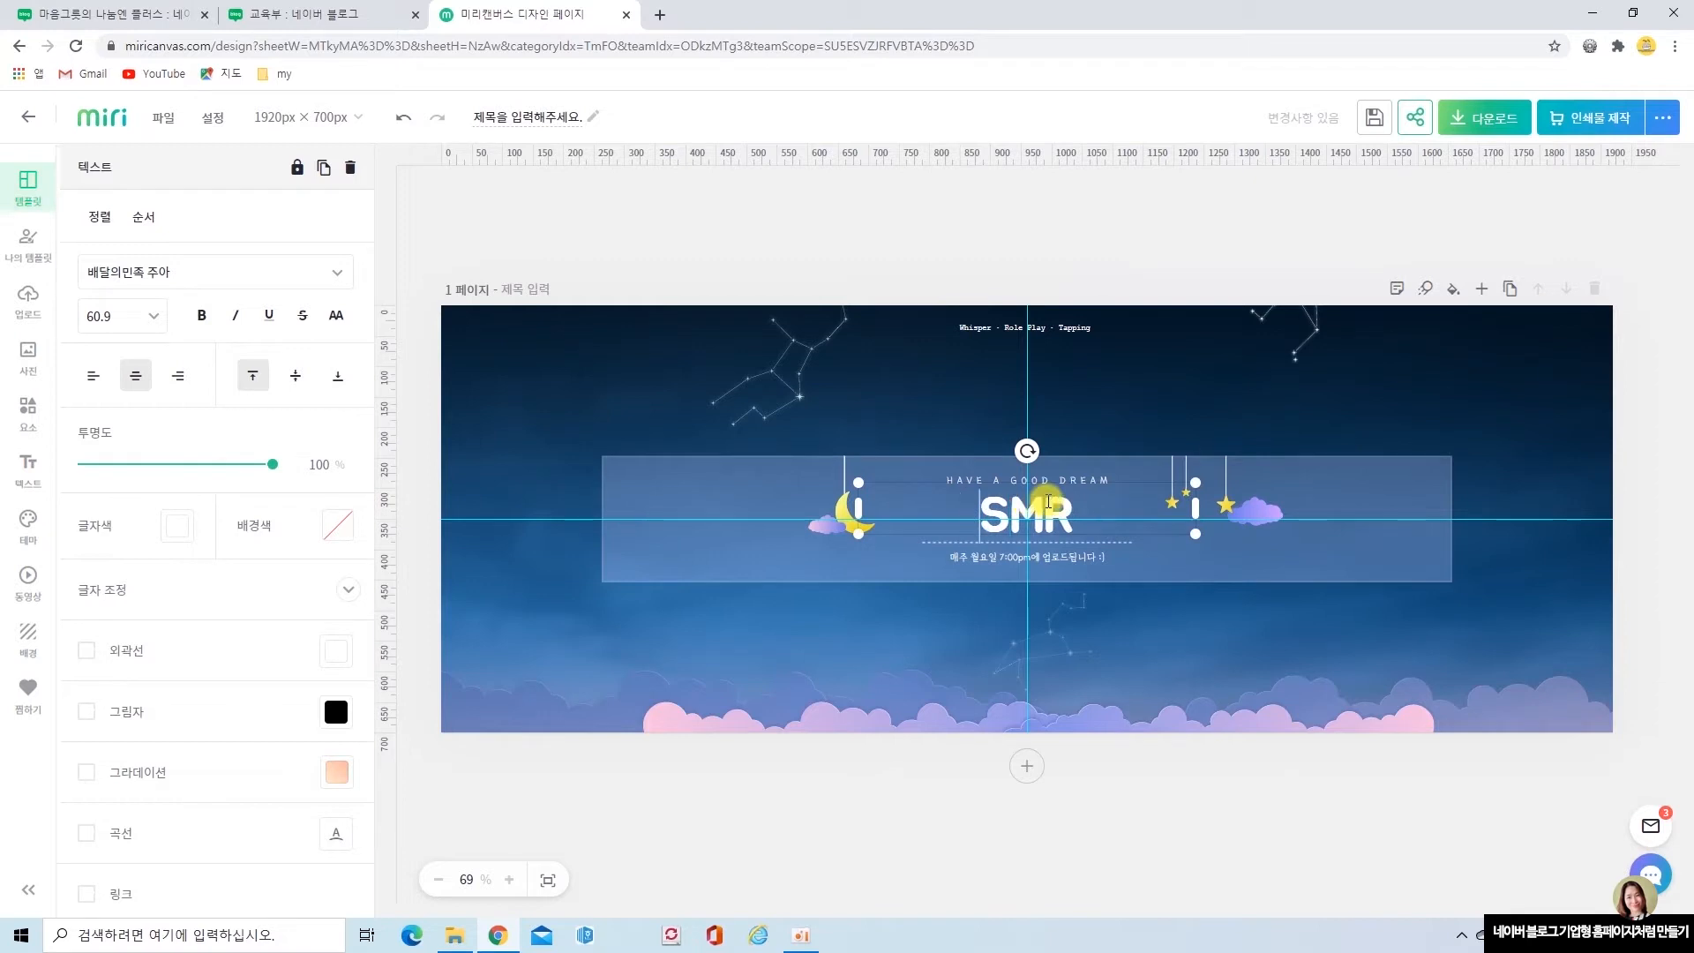
pyautogui.write('a')
pyautogui.press('BackSpace')
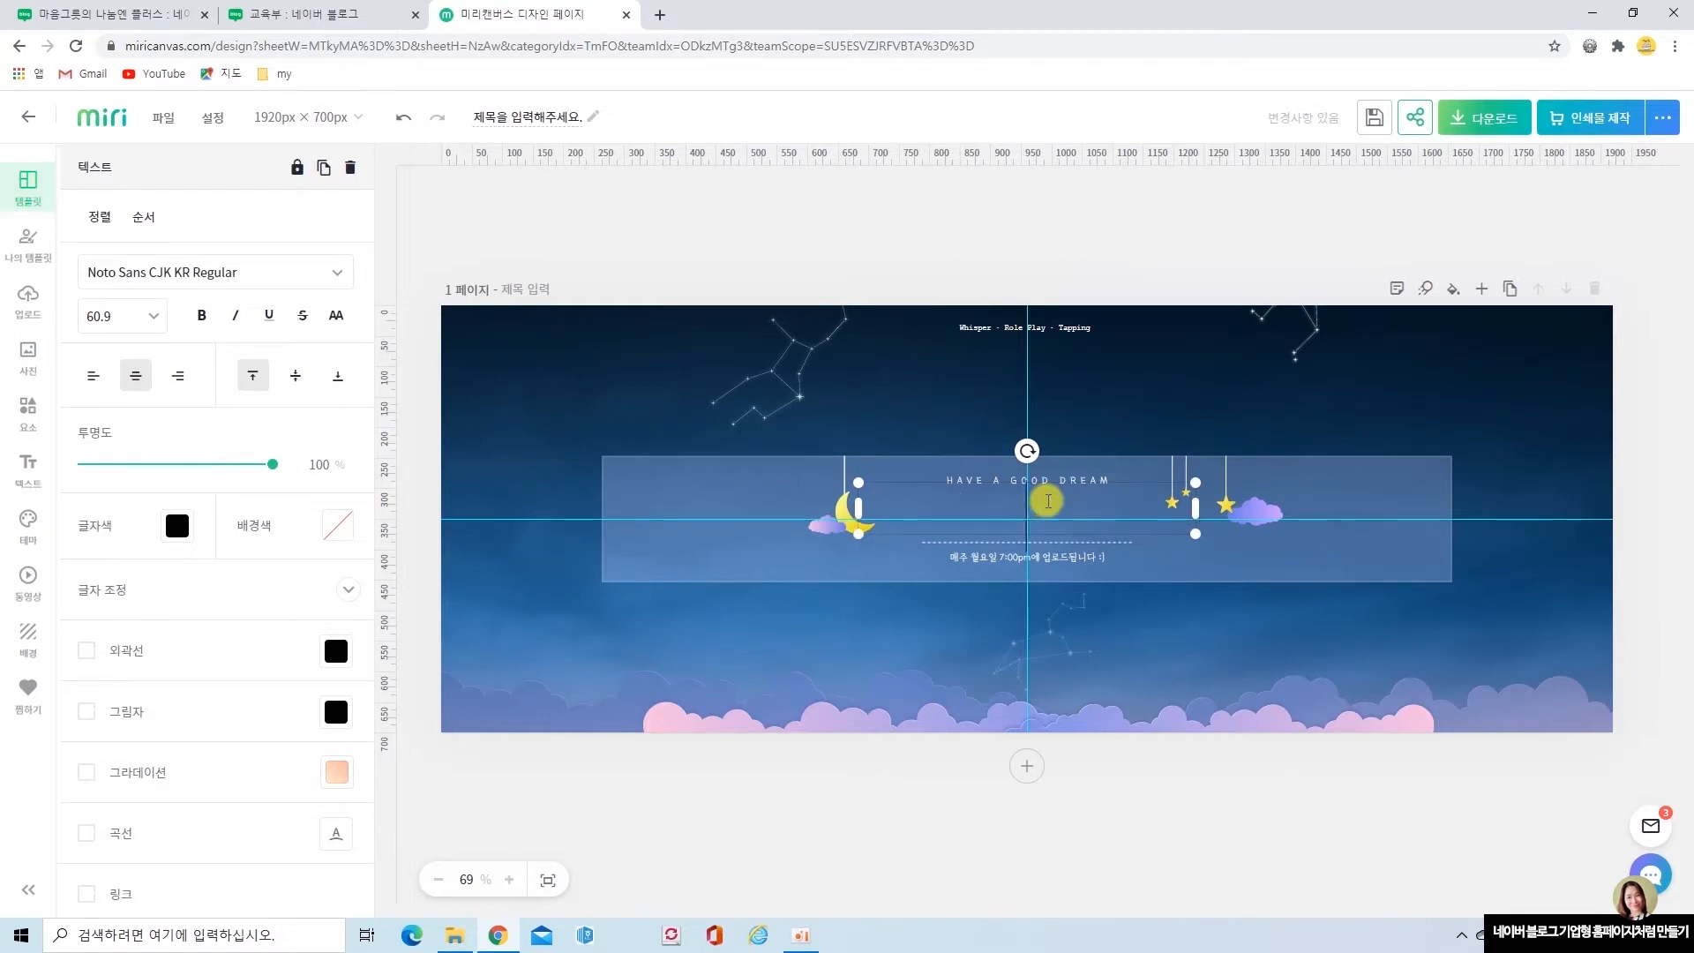
pyautogui.write('마음그릇')
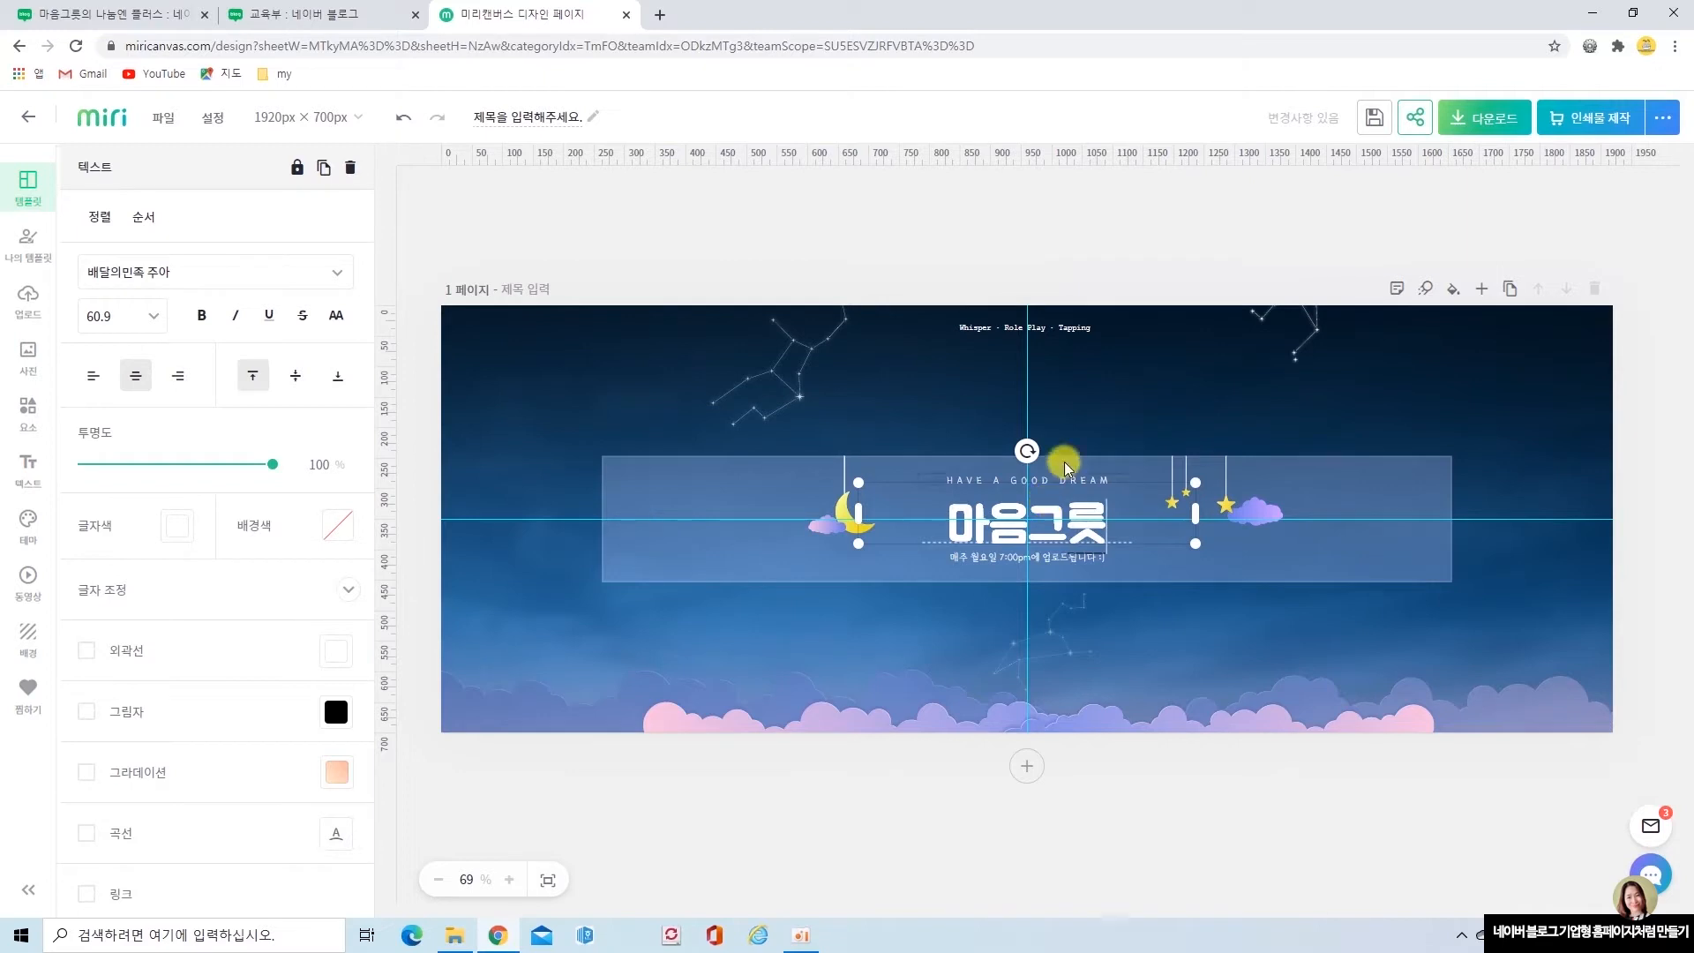
# Change the line above the title to 나눔엔 플러스 and the line below it to the instructor's name followed by 강사와 함께하는 즐거운 시간.
pyautogui.click(1078, 483)
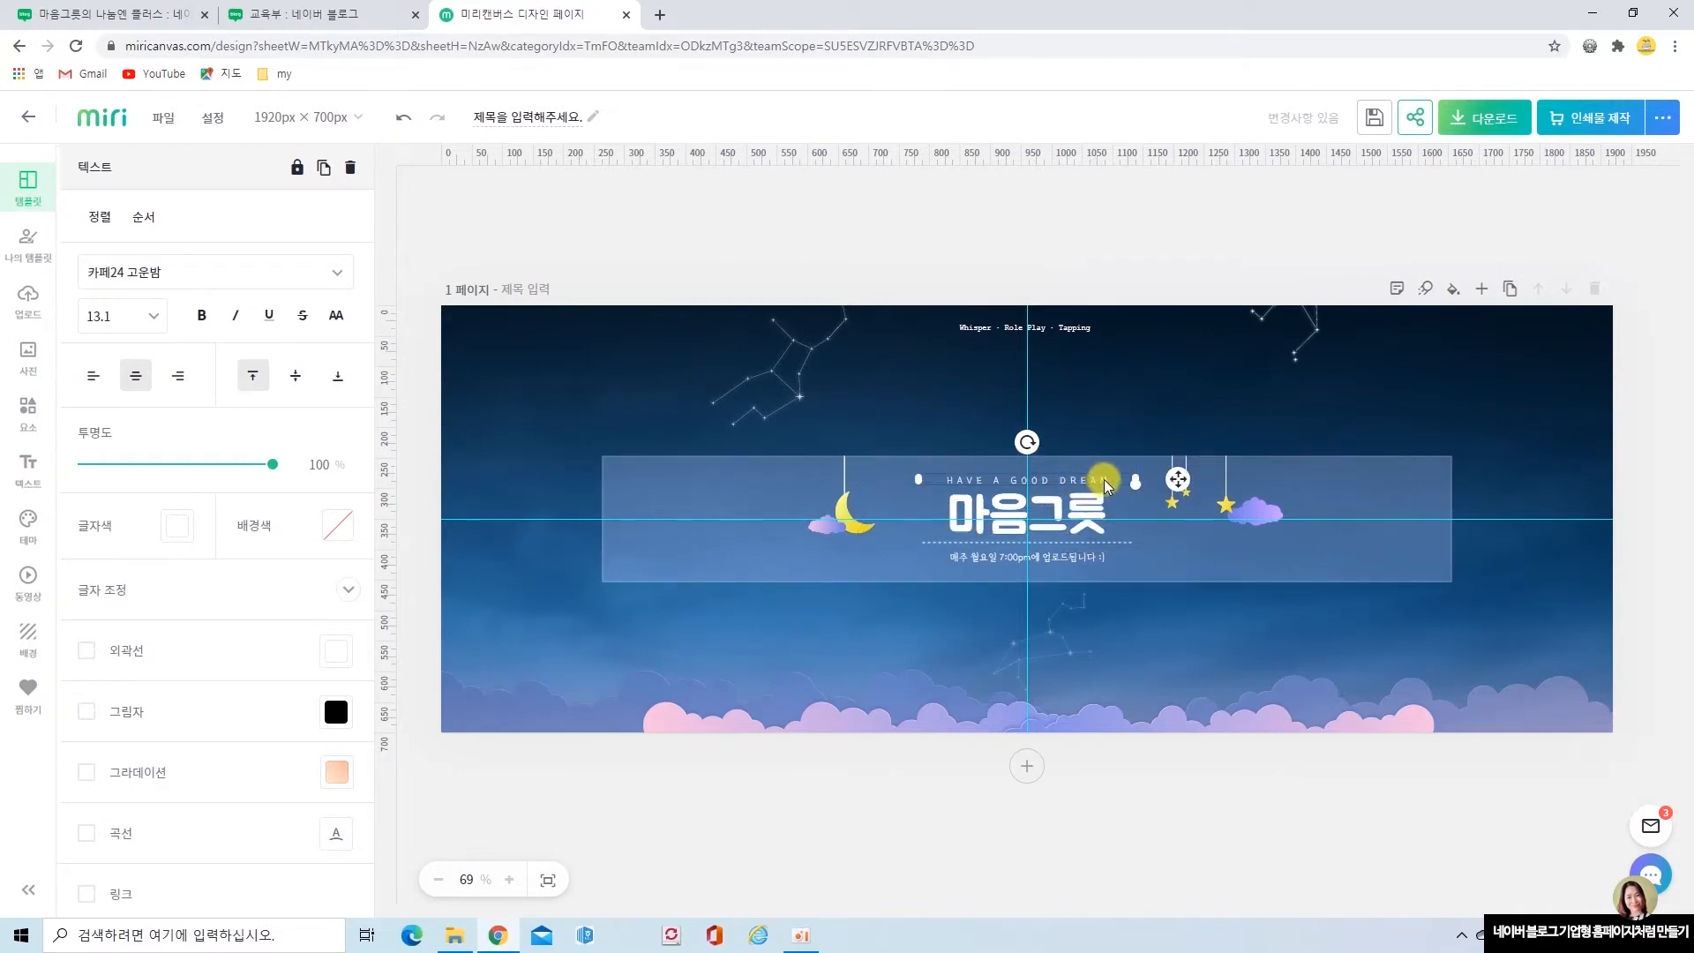
pyautogui.write('나눔엔 플러스')
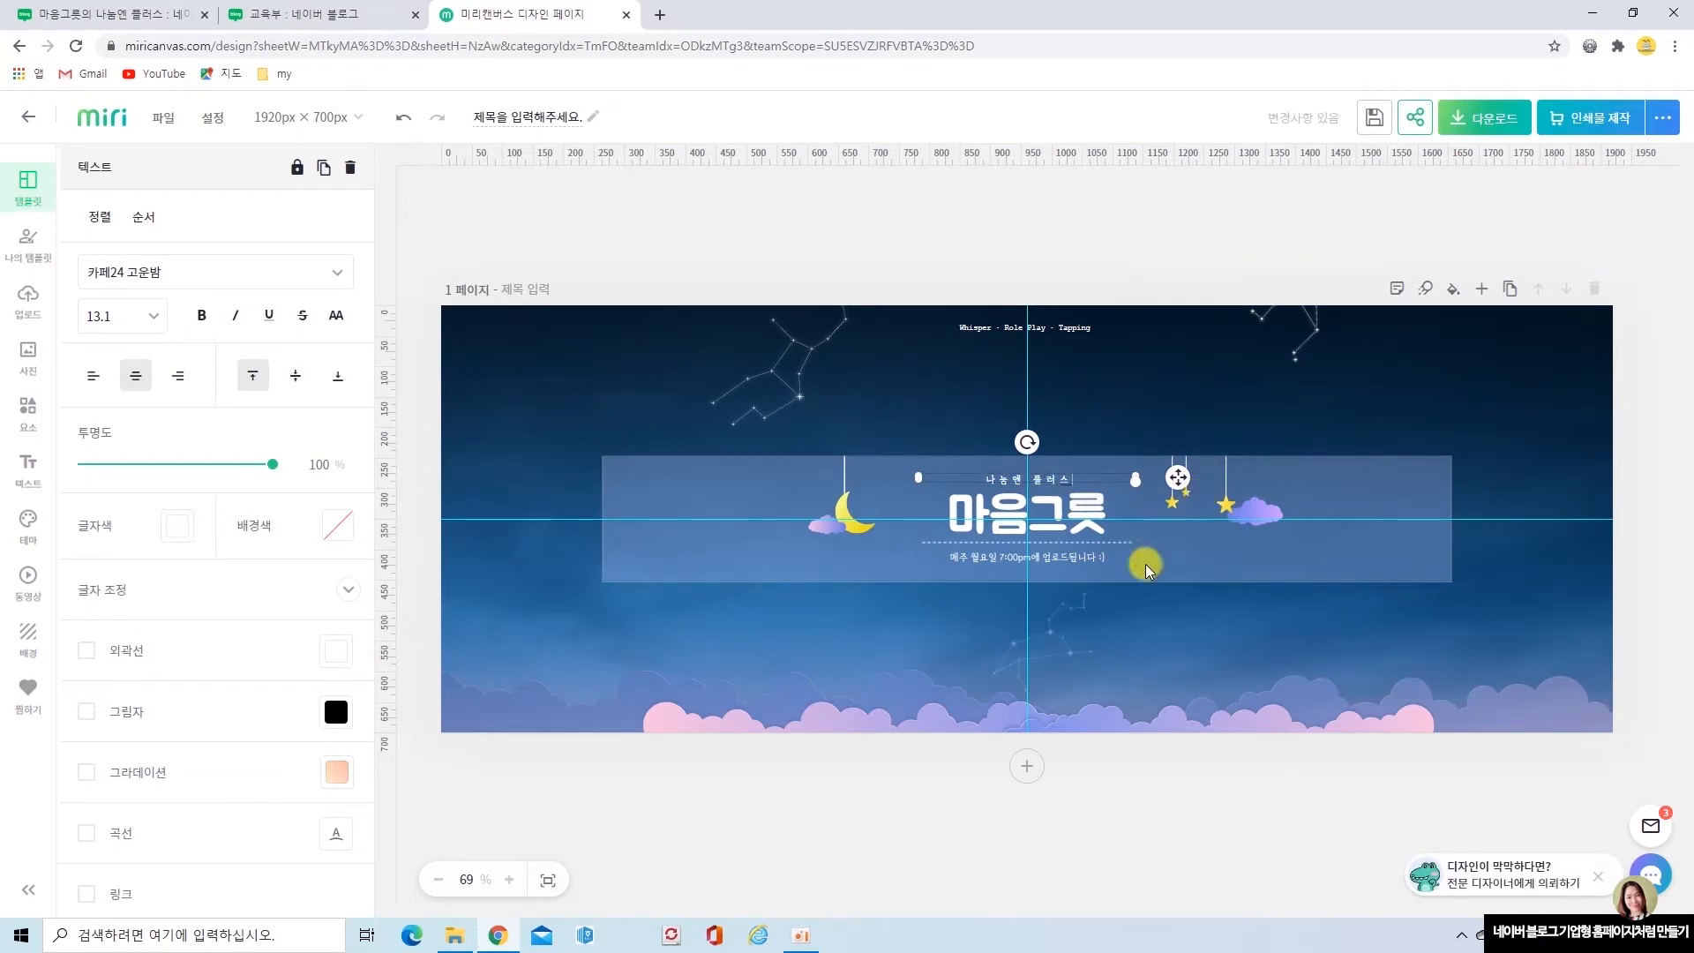
pyautogui.click(1073, 556)
pyautogui.doubleClick(1073, 556)
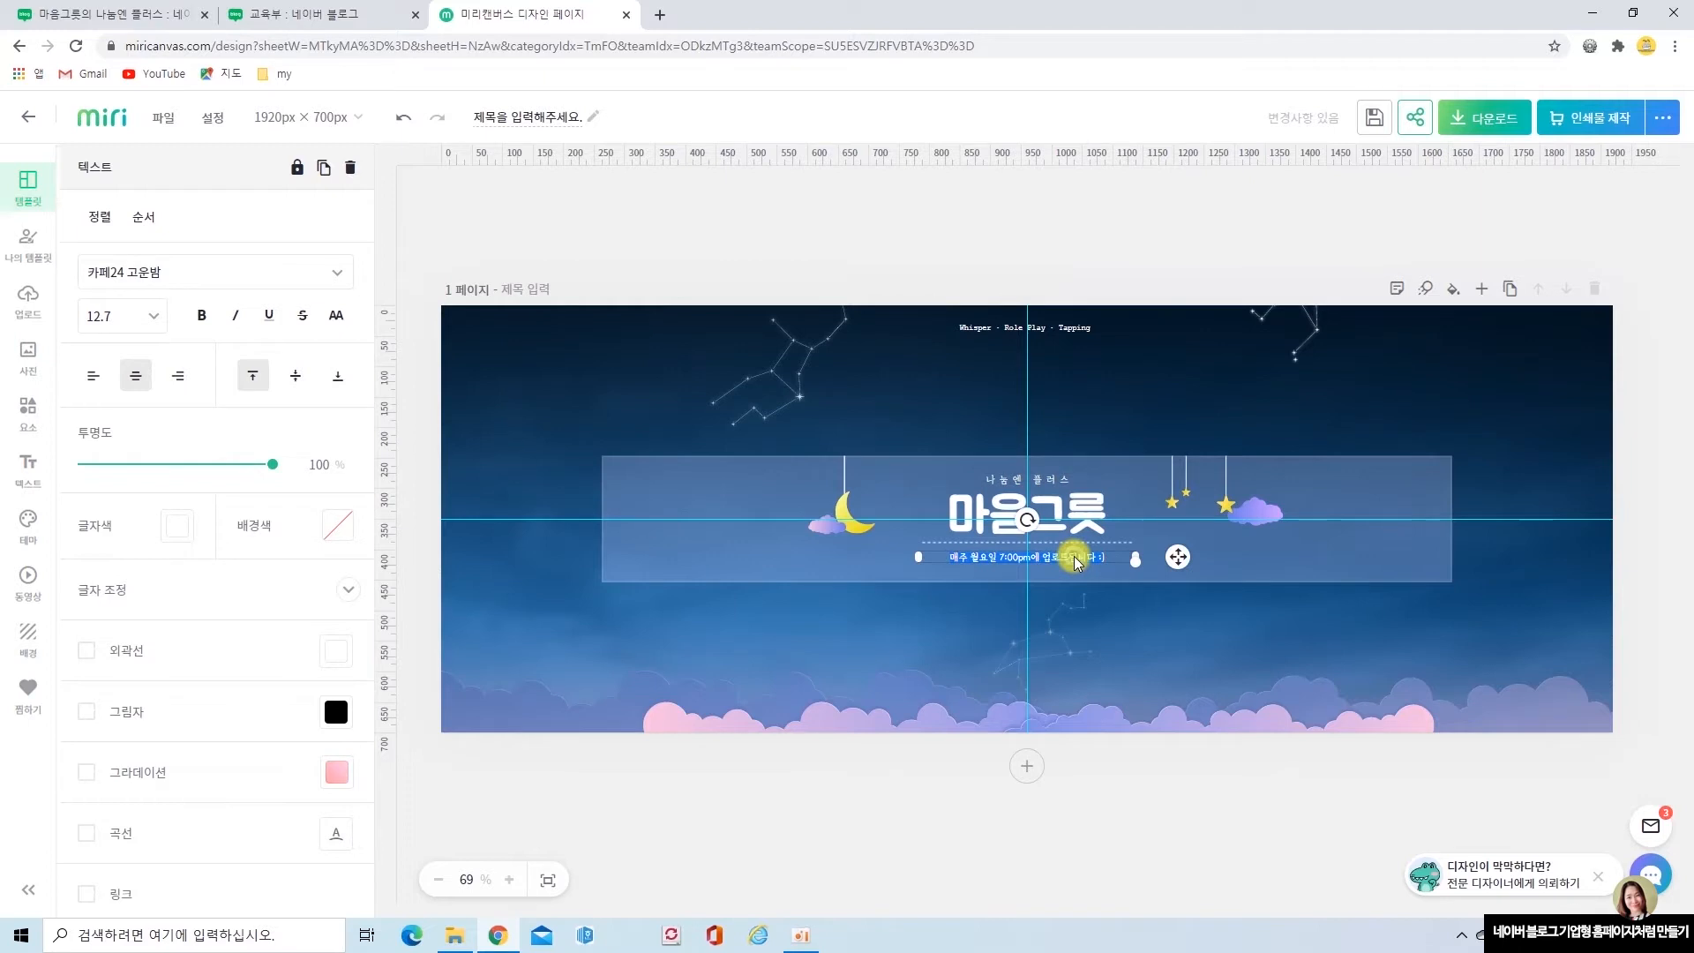
pyautogui.write('시')
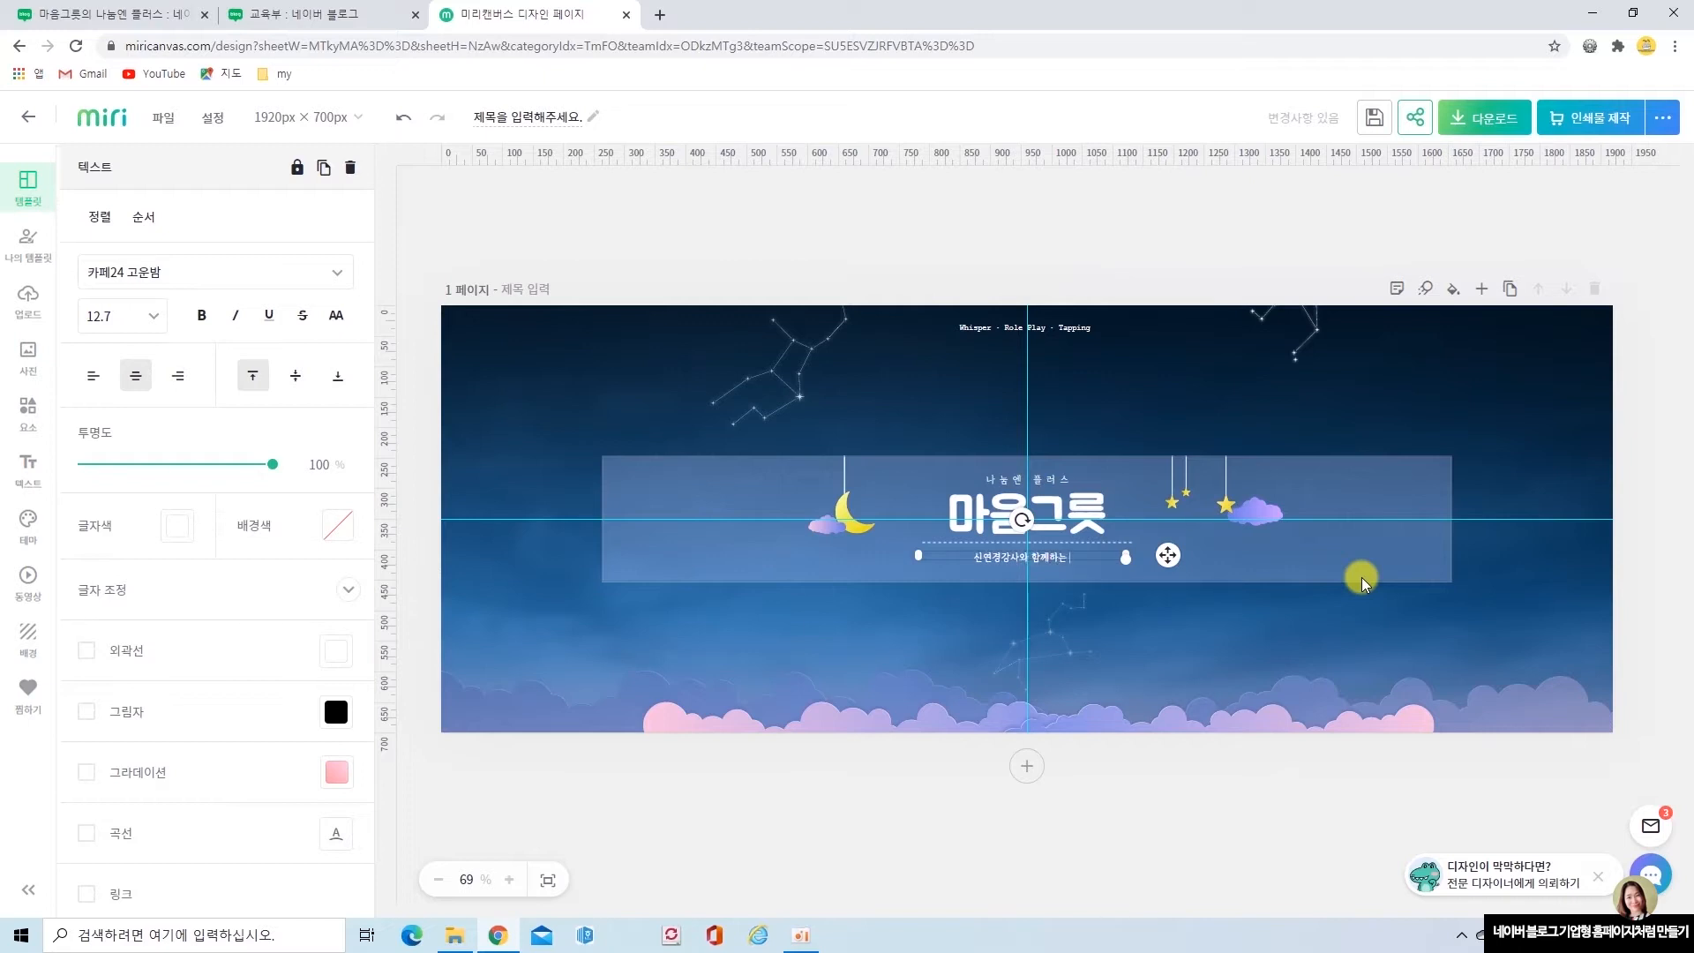
pyautogui.write('즐거운 시간')
pyautogui.click(1169, 642)
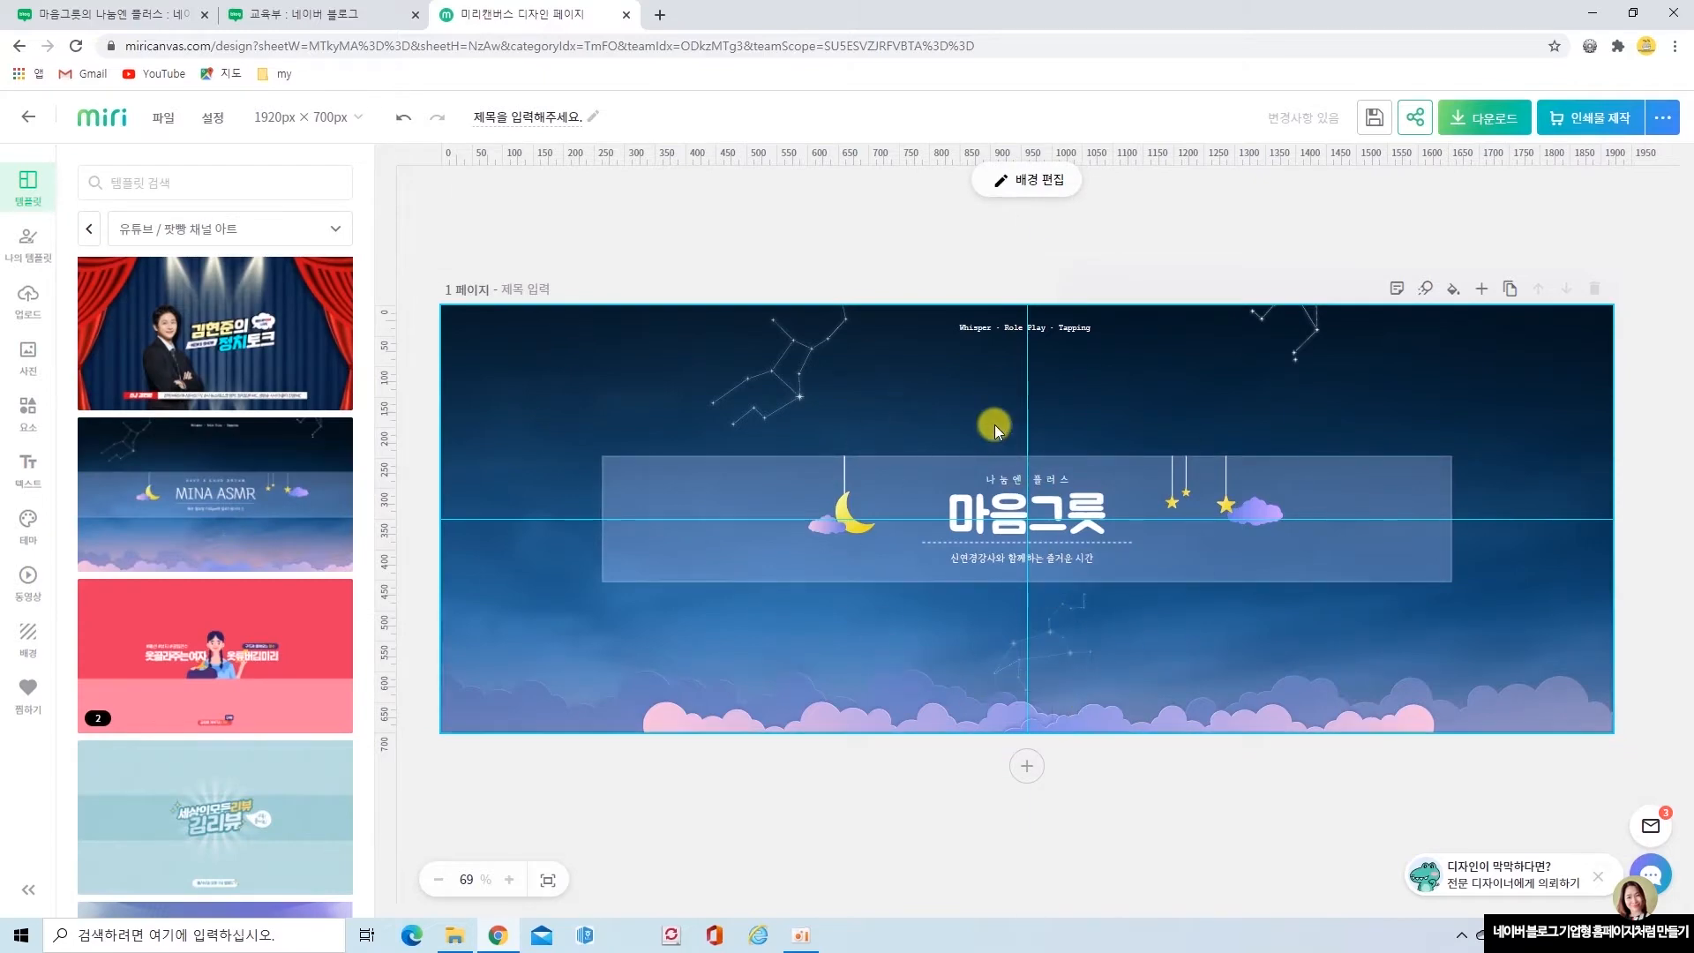
# Delete the Whisper · Role Play · Tapping text near the upper edge of the banner.
pyautogui.click(985, 334)
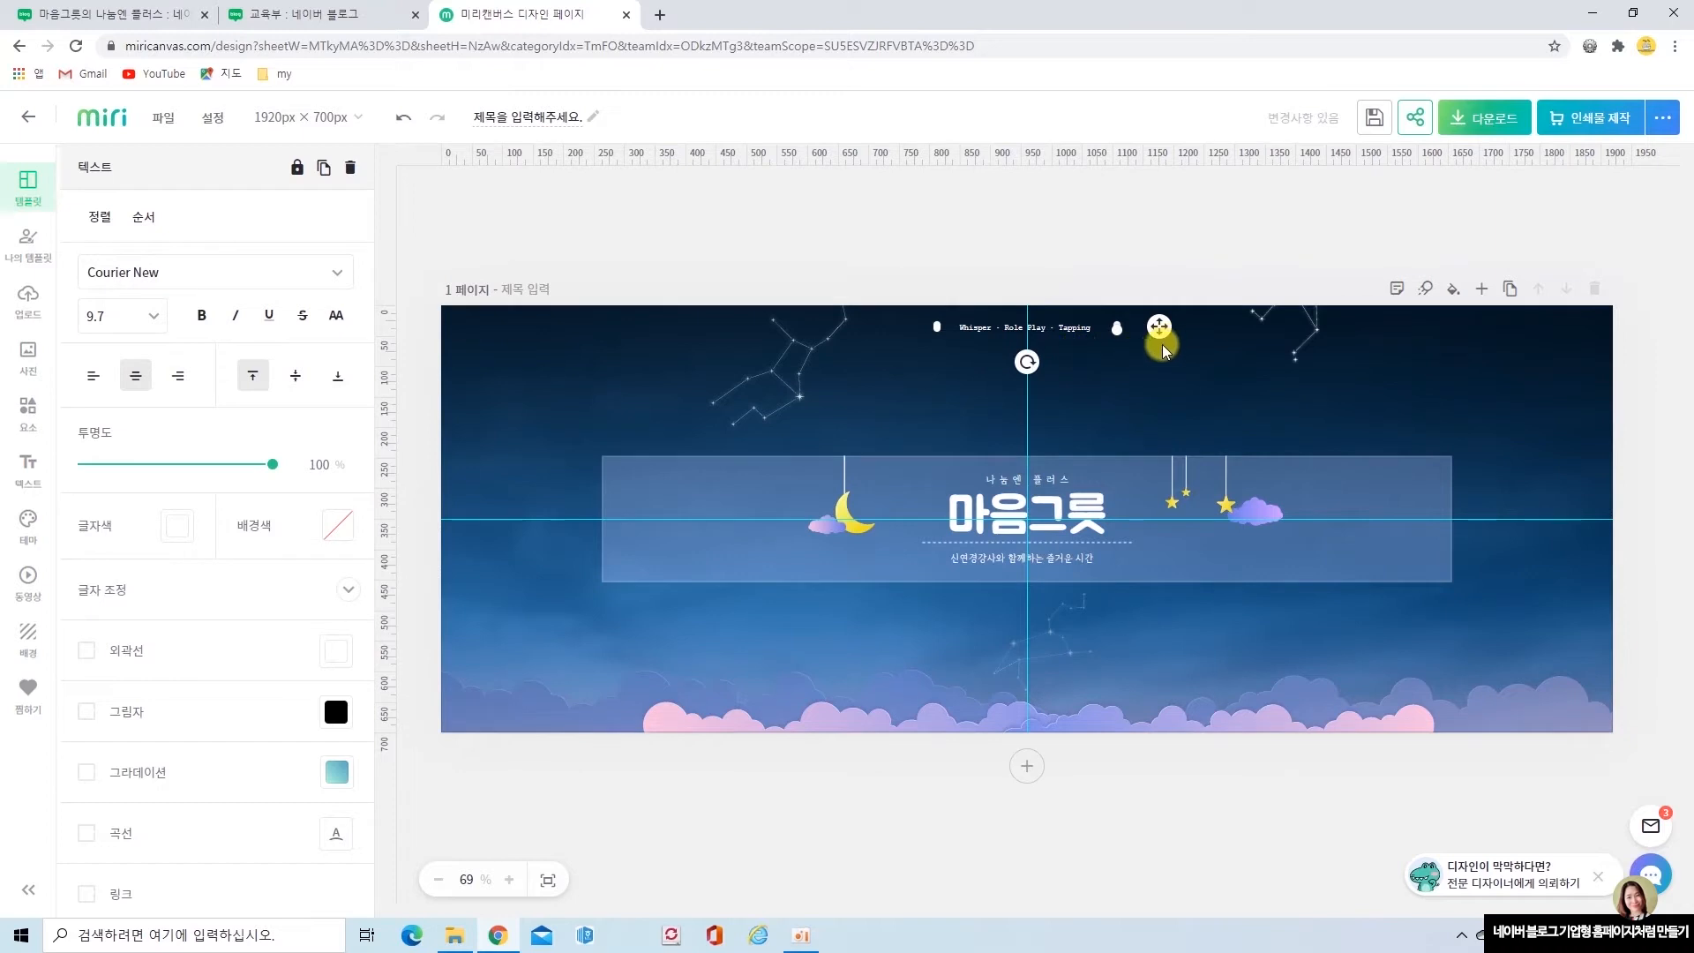
pyautogui.click(1198, 400)
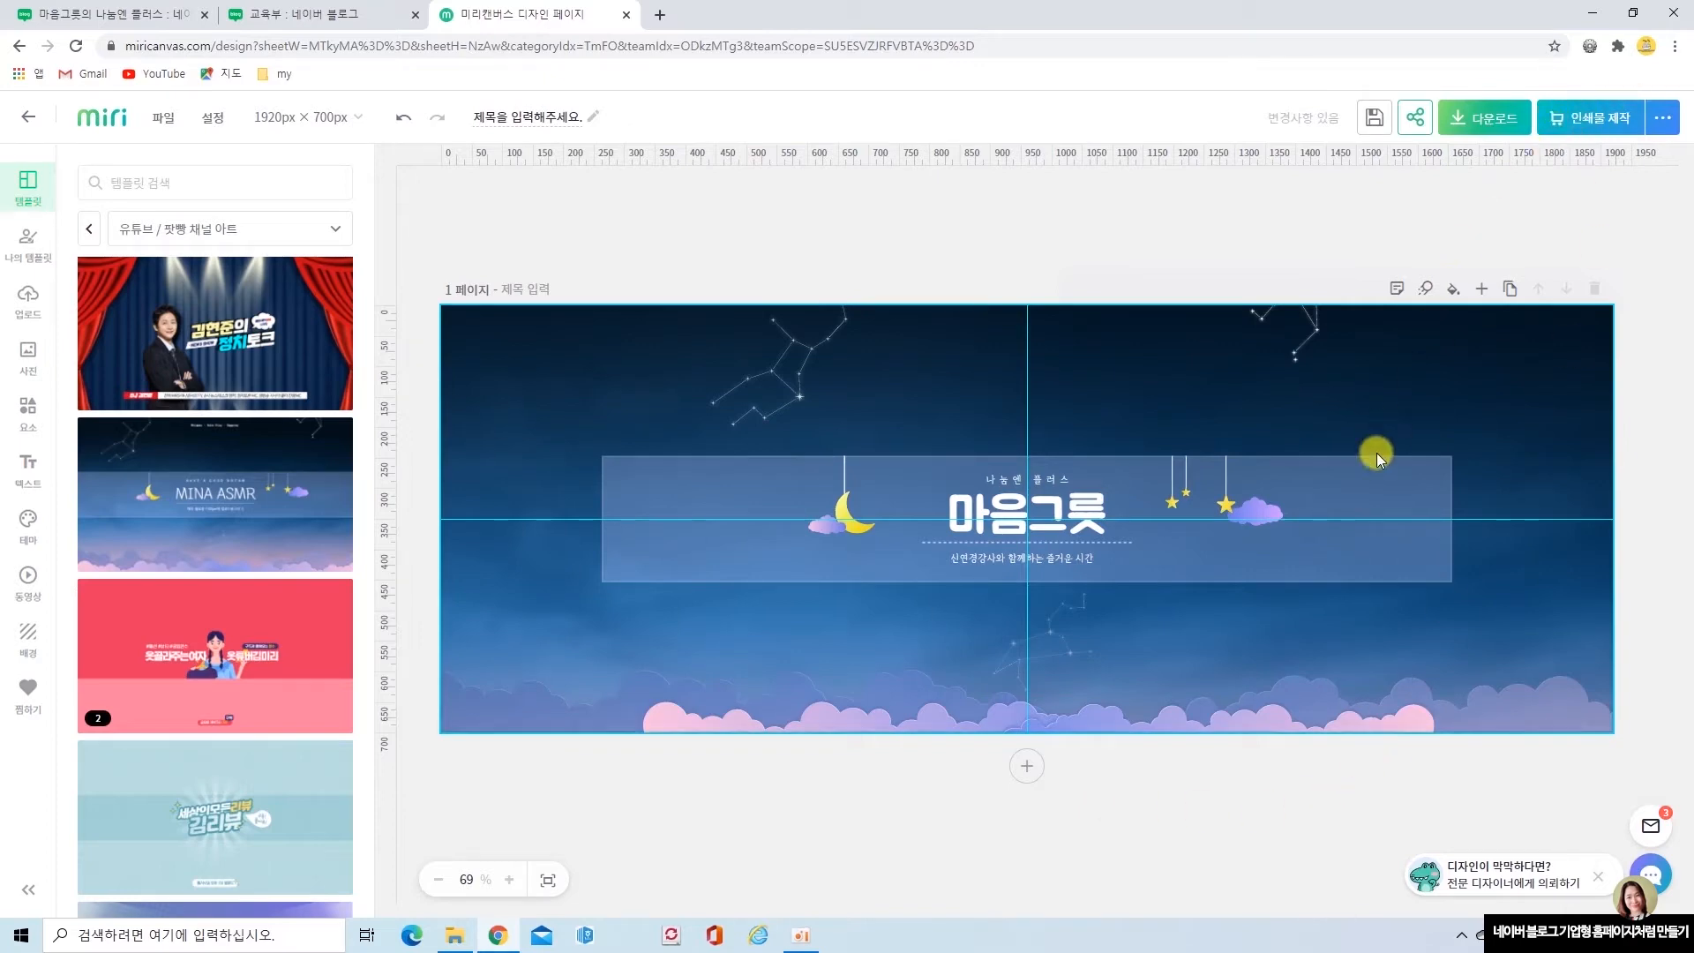
# Download the banner as a high-resolution JPG for web use and dismiss the completion message.
pyautogui.click(1494, 124)
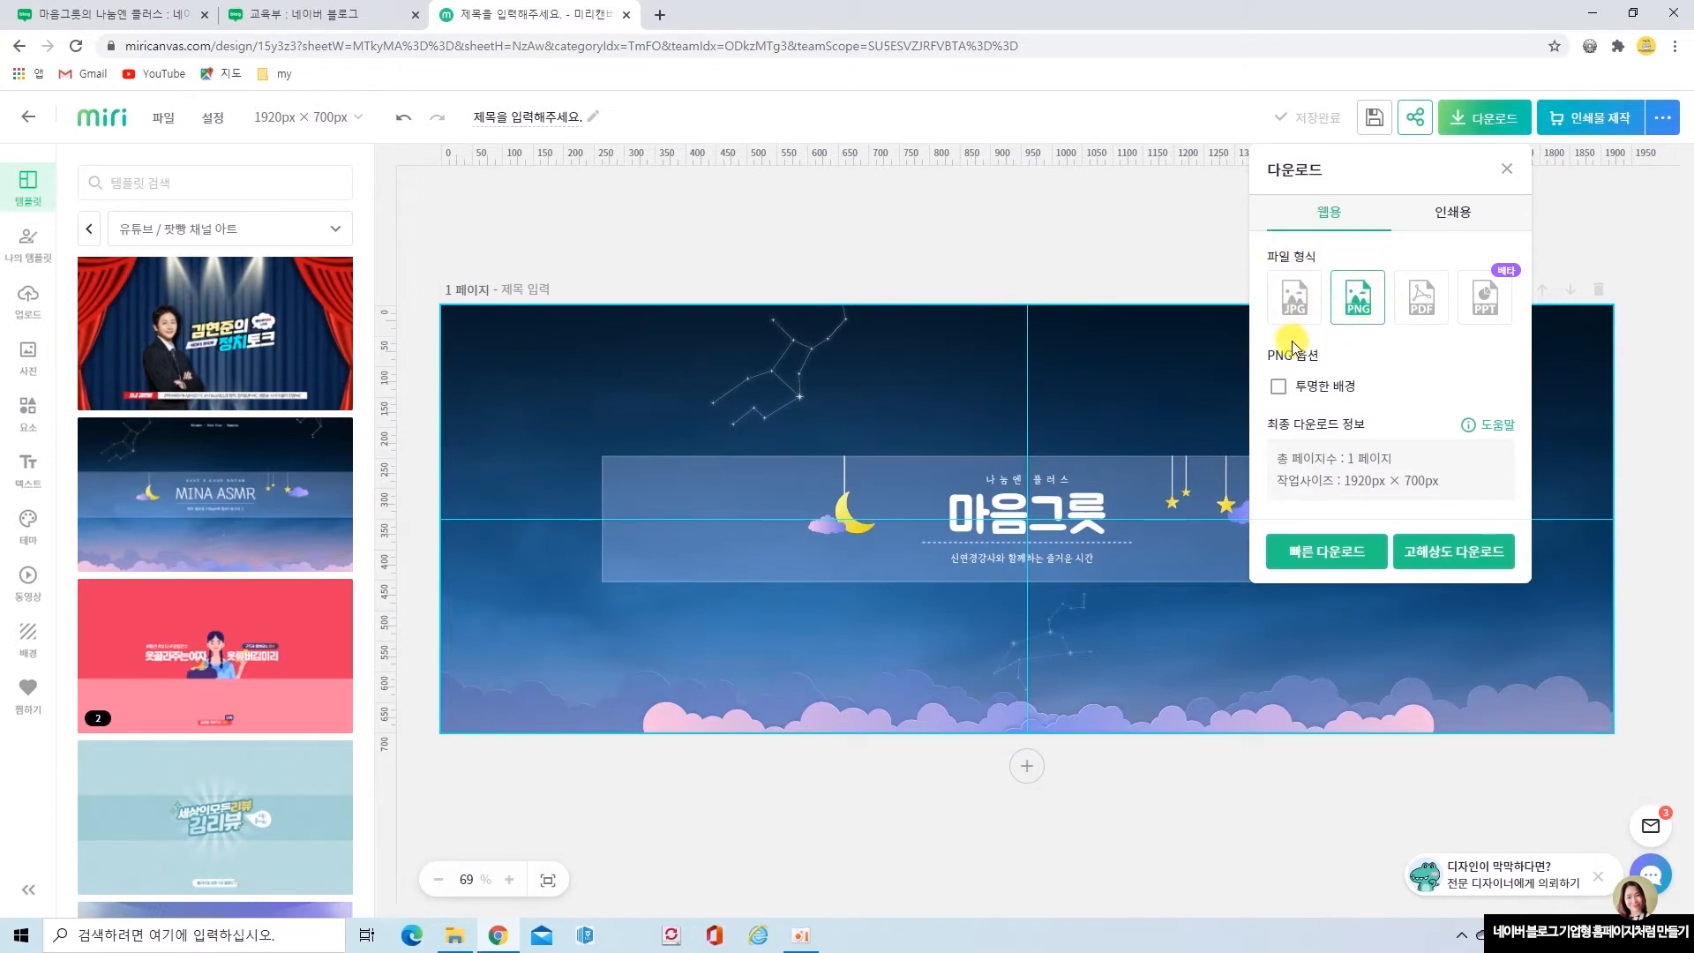
pyautogui.click(1295, 300)
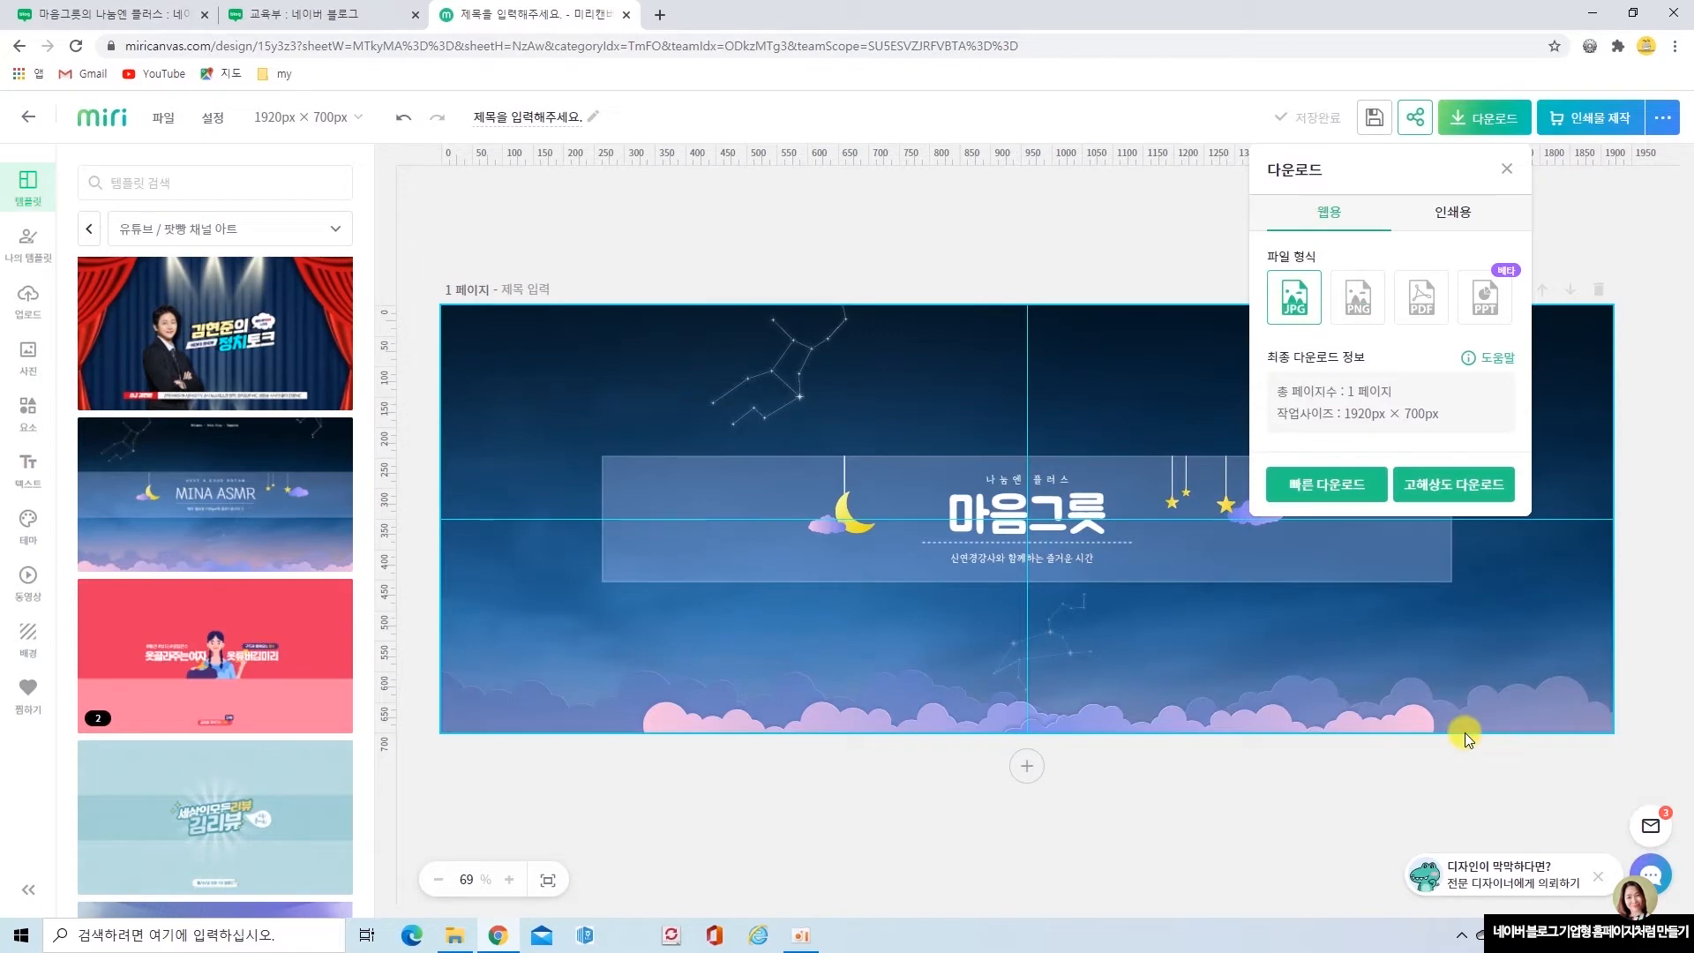
pyautogui.click(1458, 485)
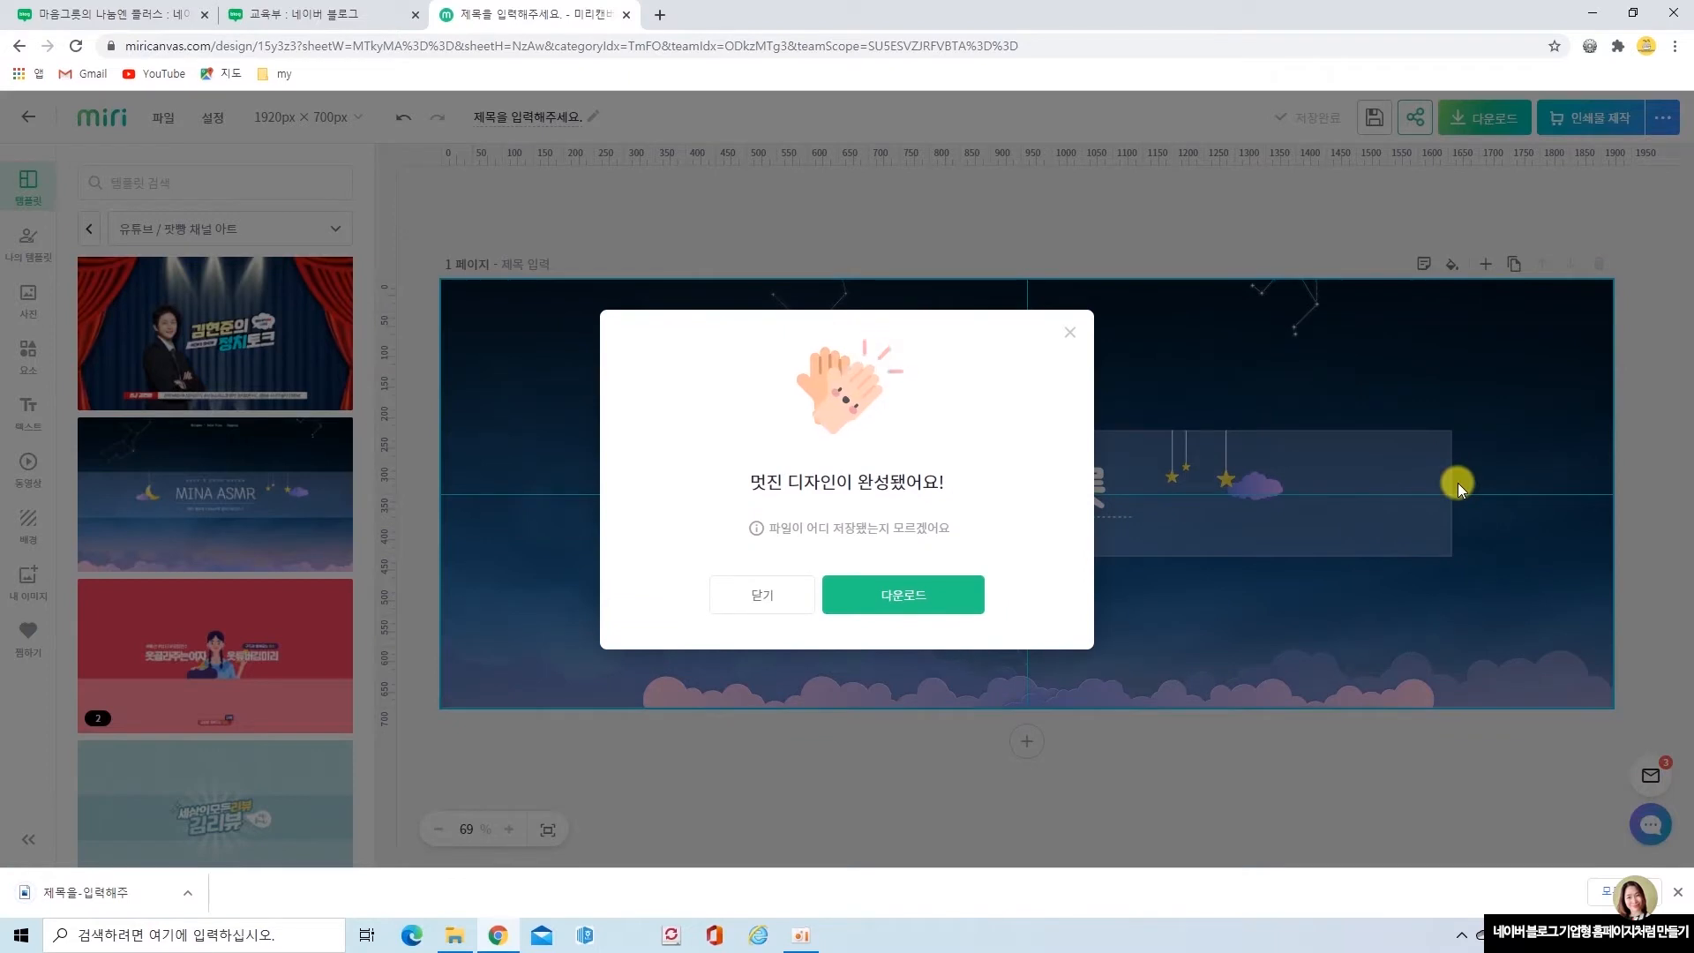
pyautogui.click(1068, 341)
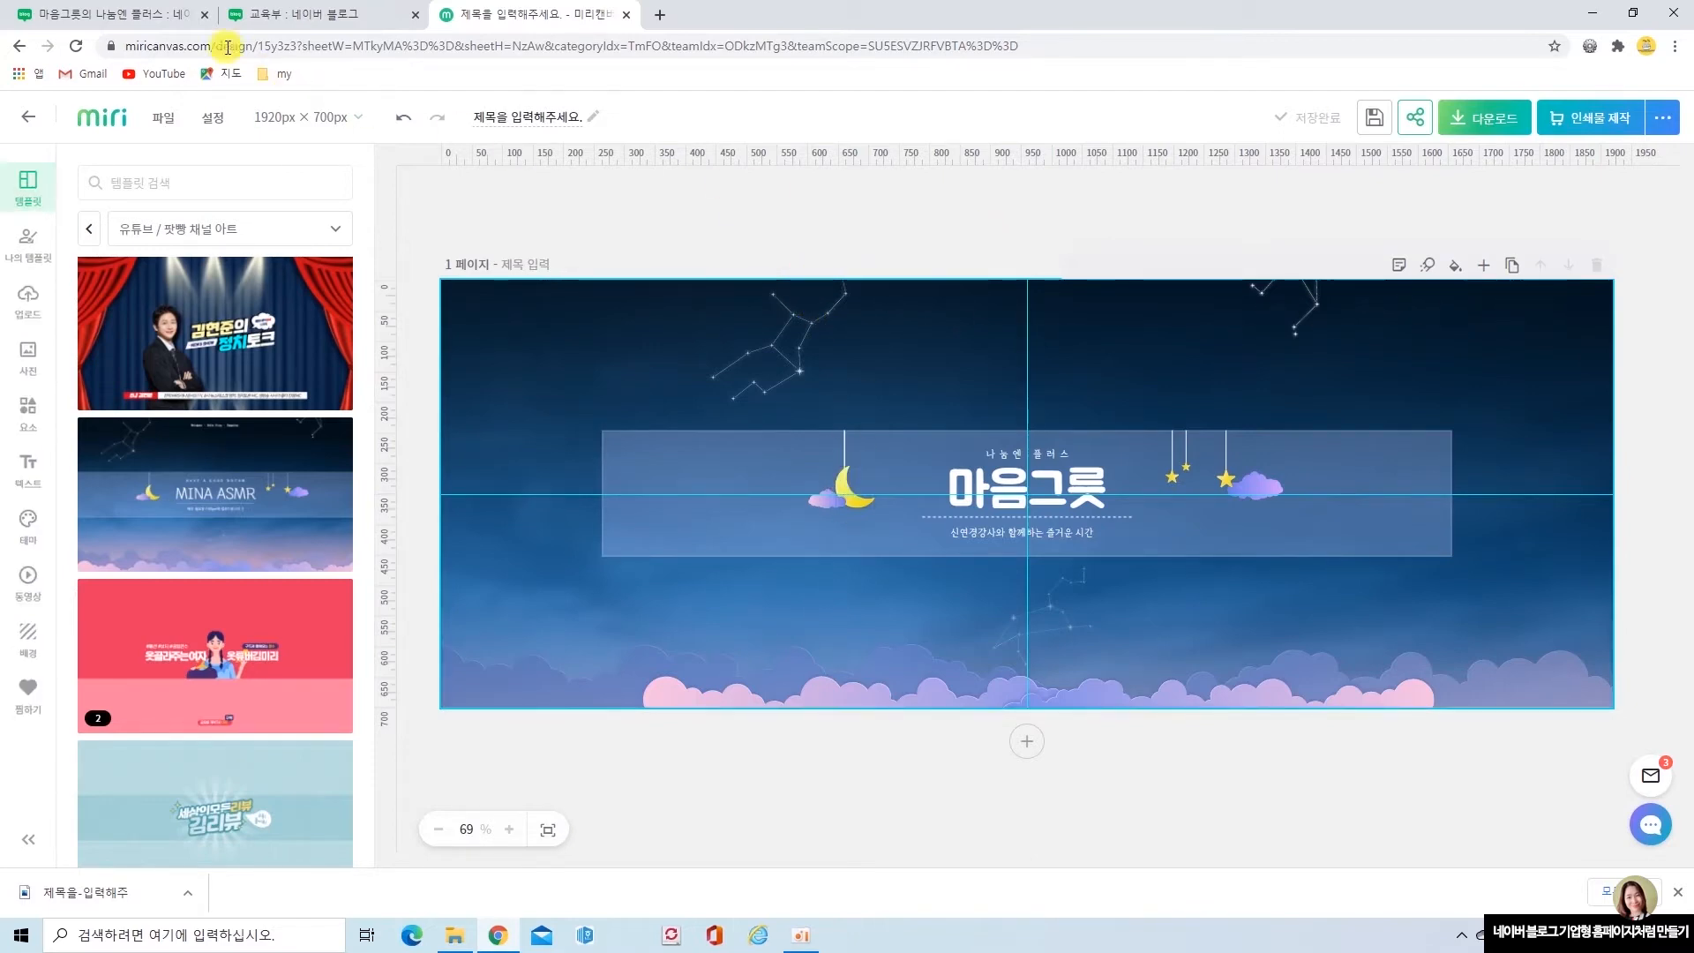
# Compare the header areas of the 나눔엔 플러스 and 교육부 blogs in the other tabs and return to the banner design.
pyautogui.click(148, 18)
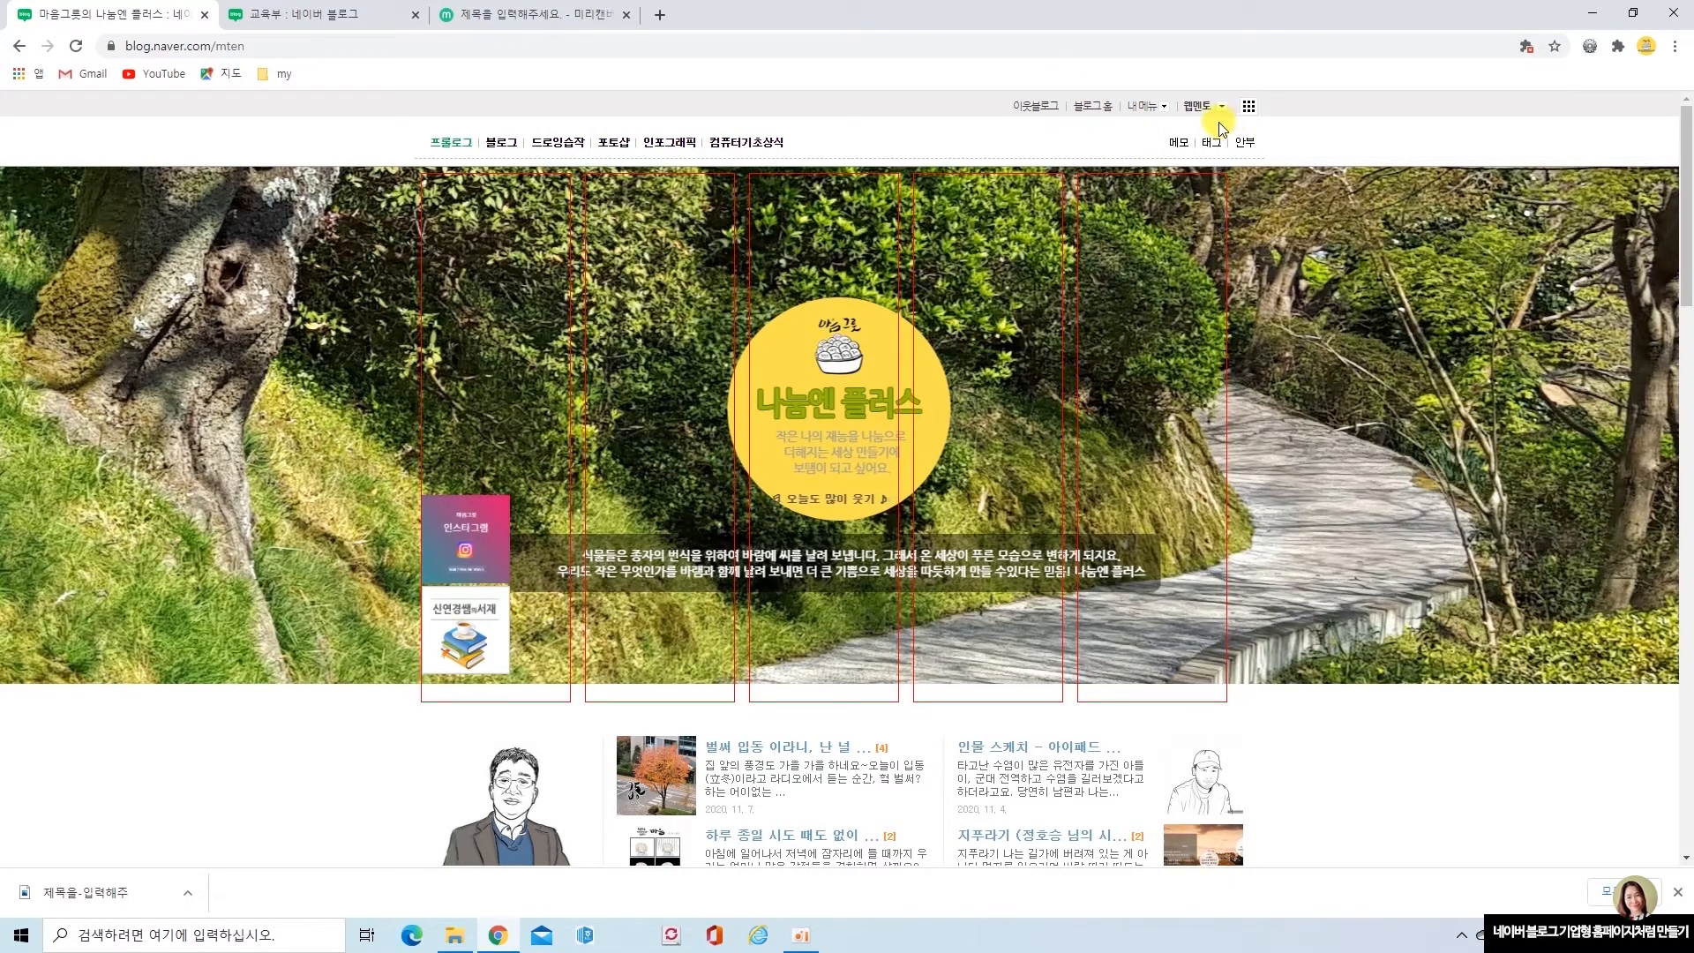
pyautogui.click(369, 18)
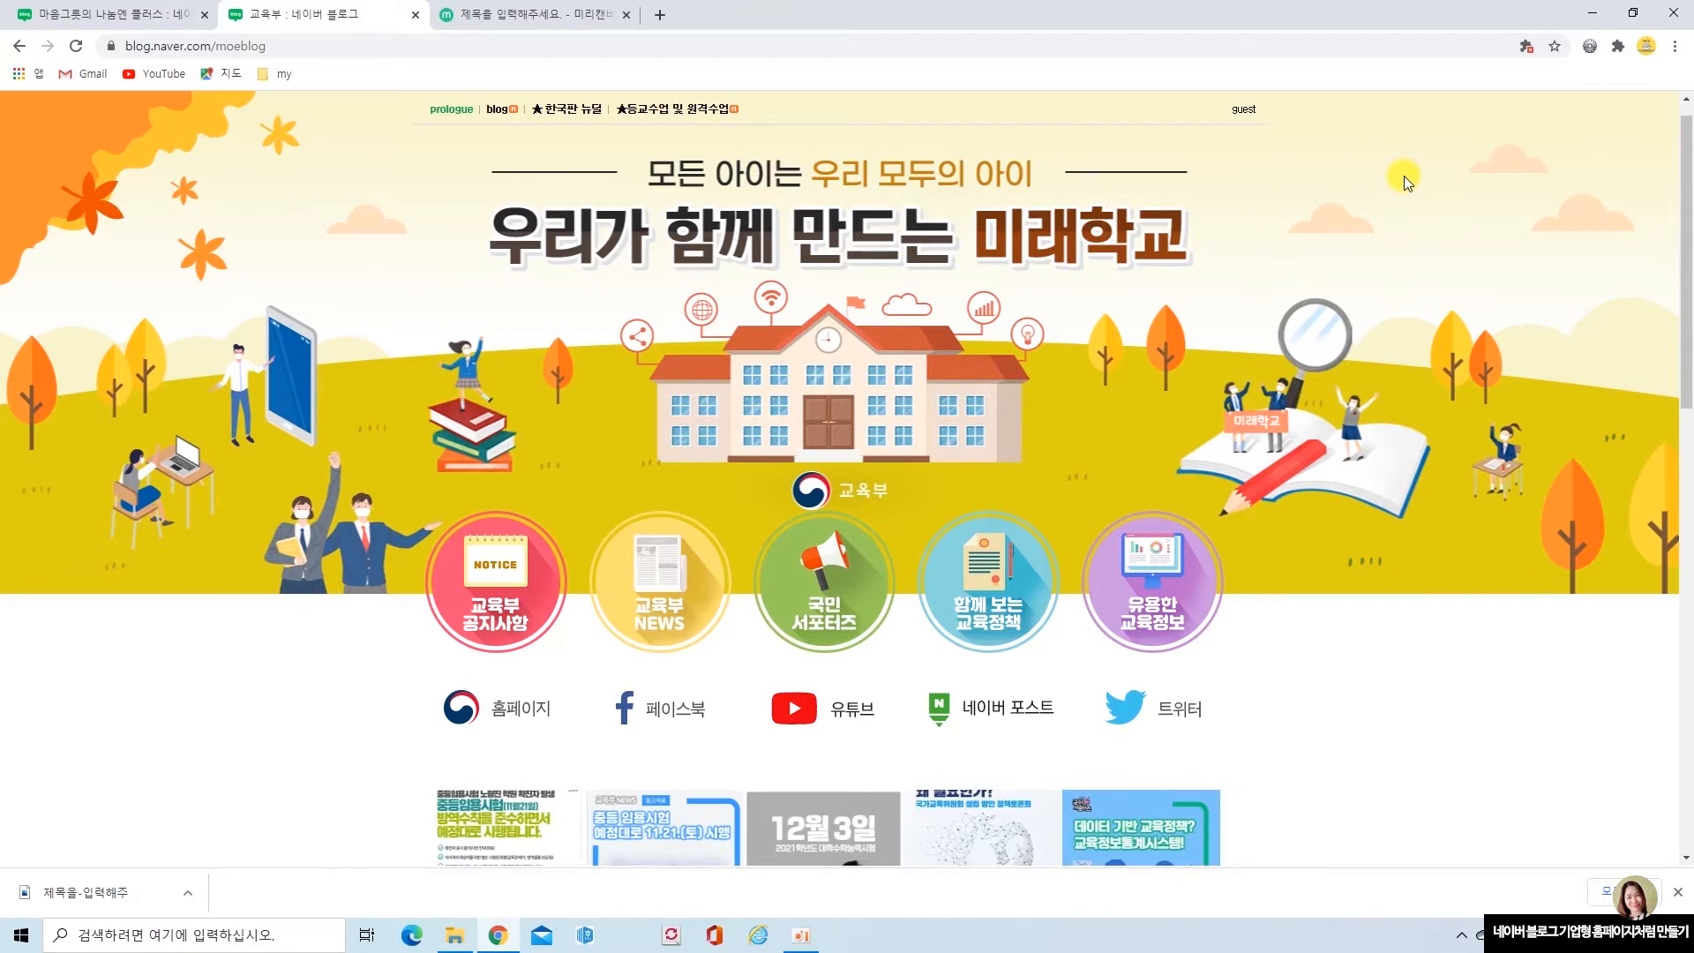
pyautogui.click(159, 15)
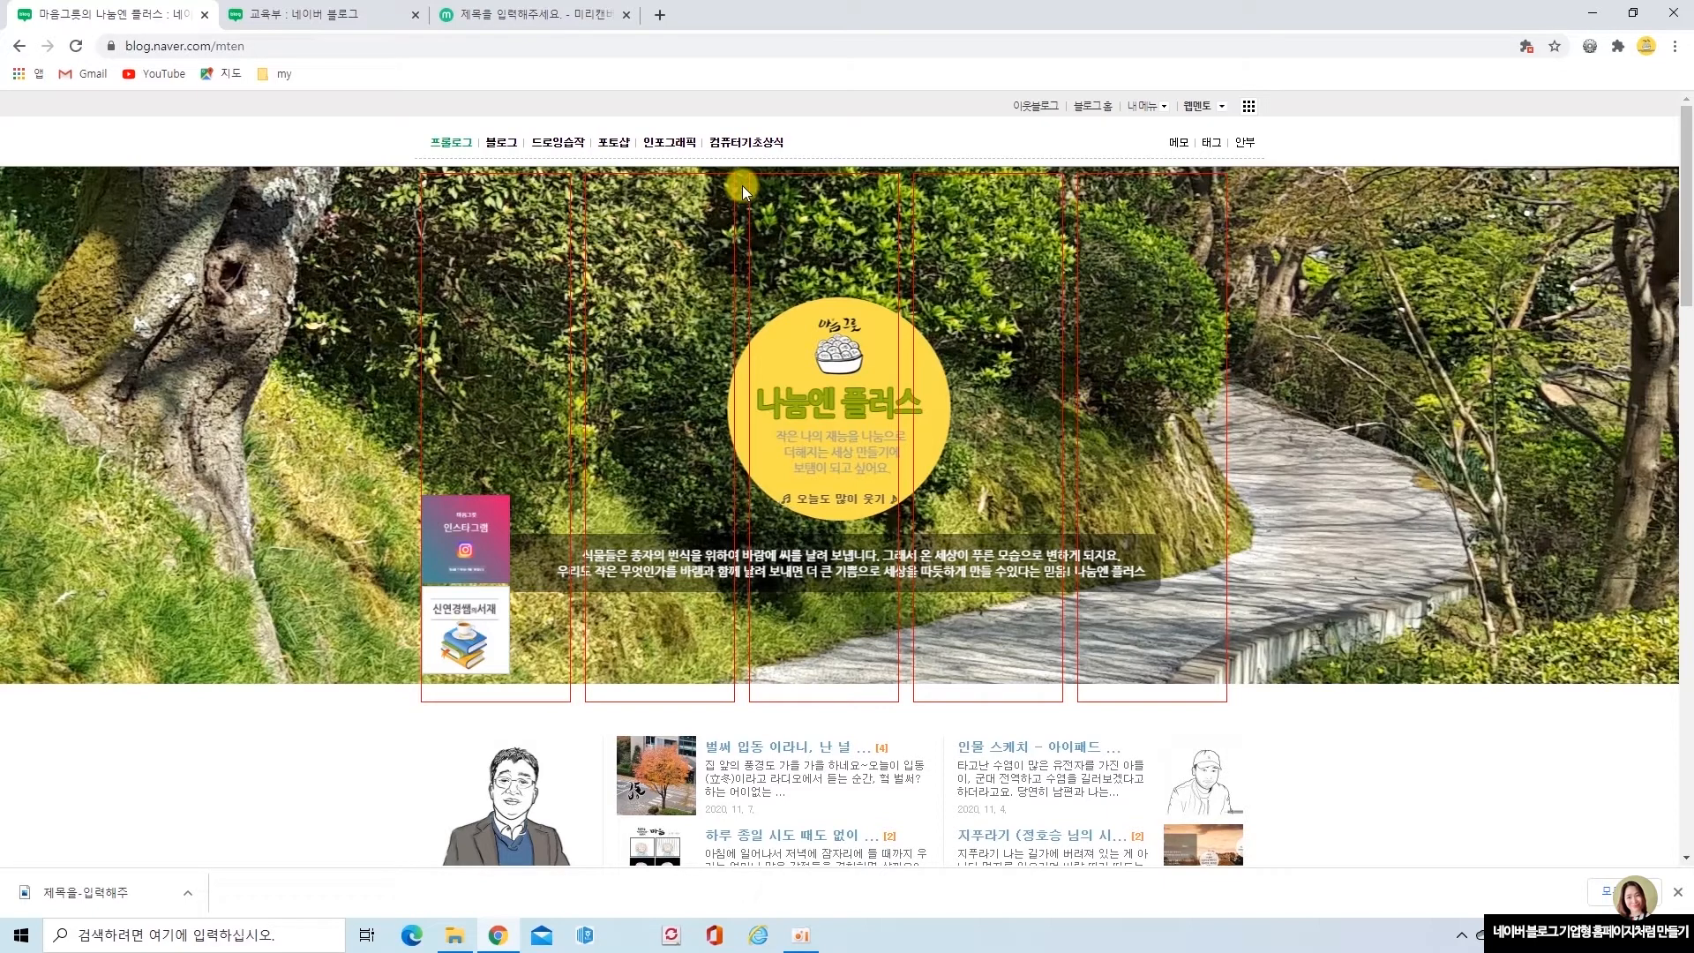
pyautogui.click(497, 14)
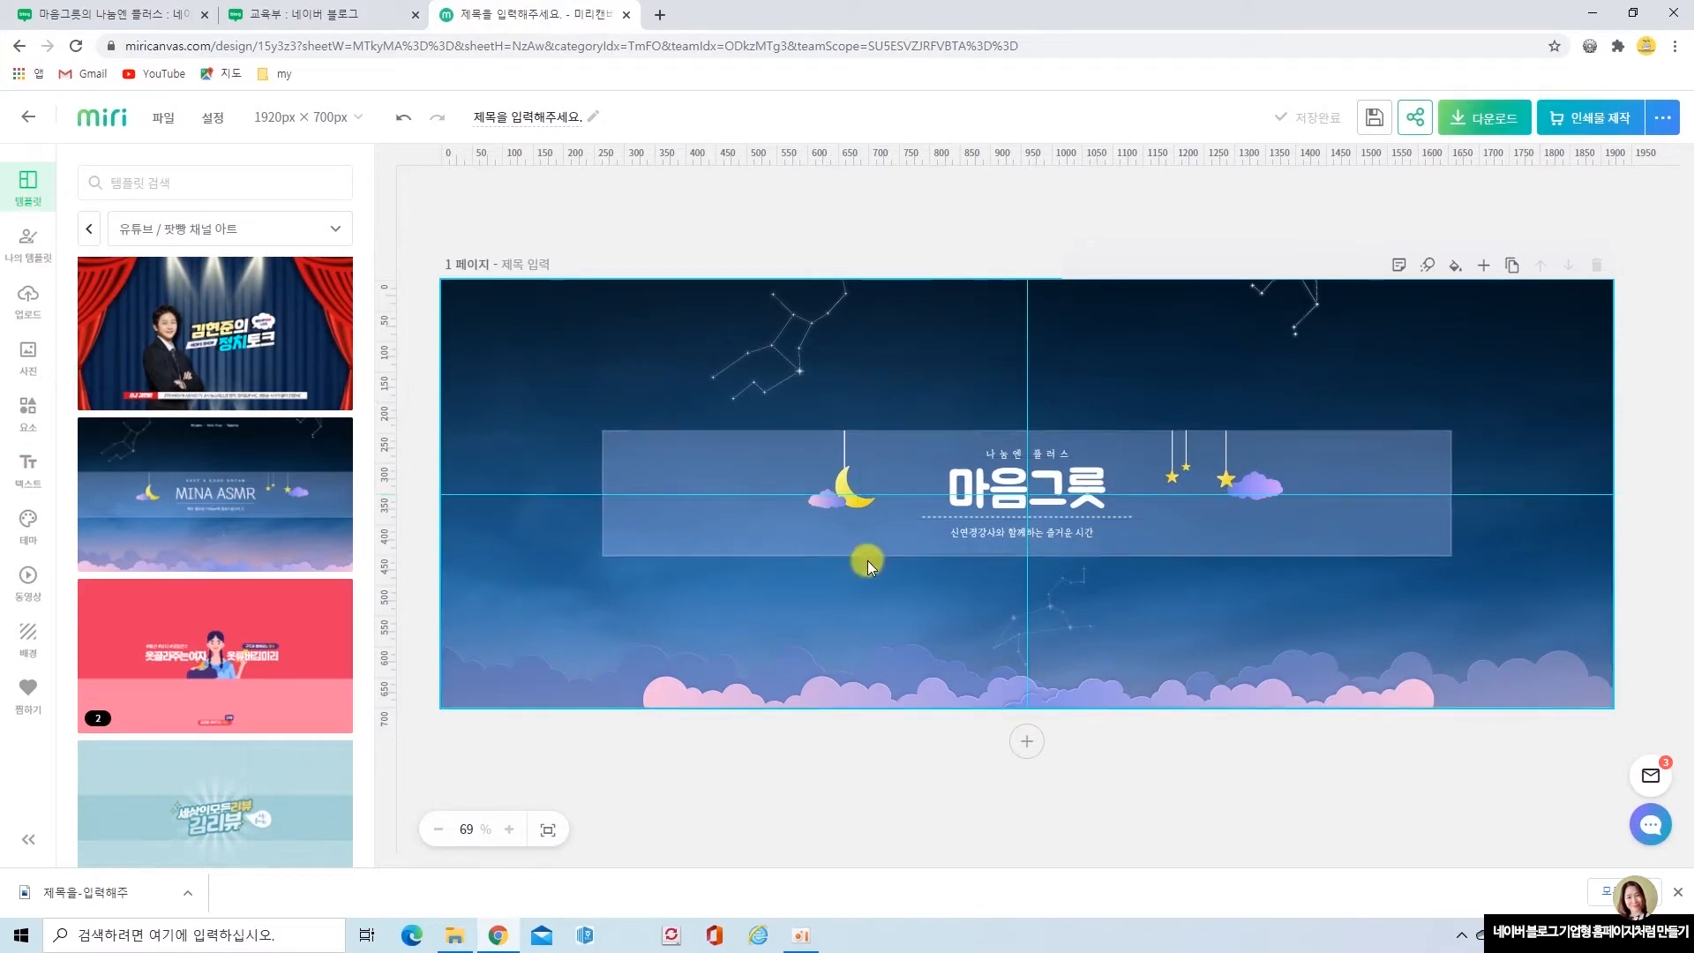
# Insert a plain rectangle shape and stretch it into a thin strip along the banner's upper edge across its full width.
pyautogui.click(28, 411)
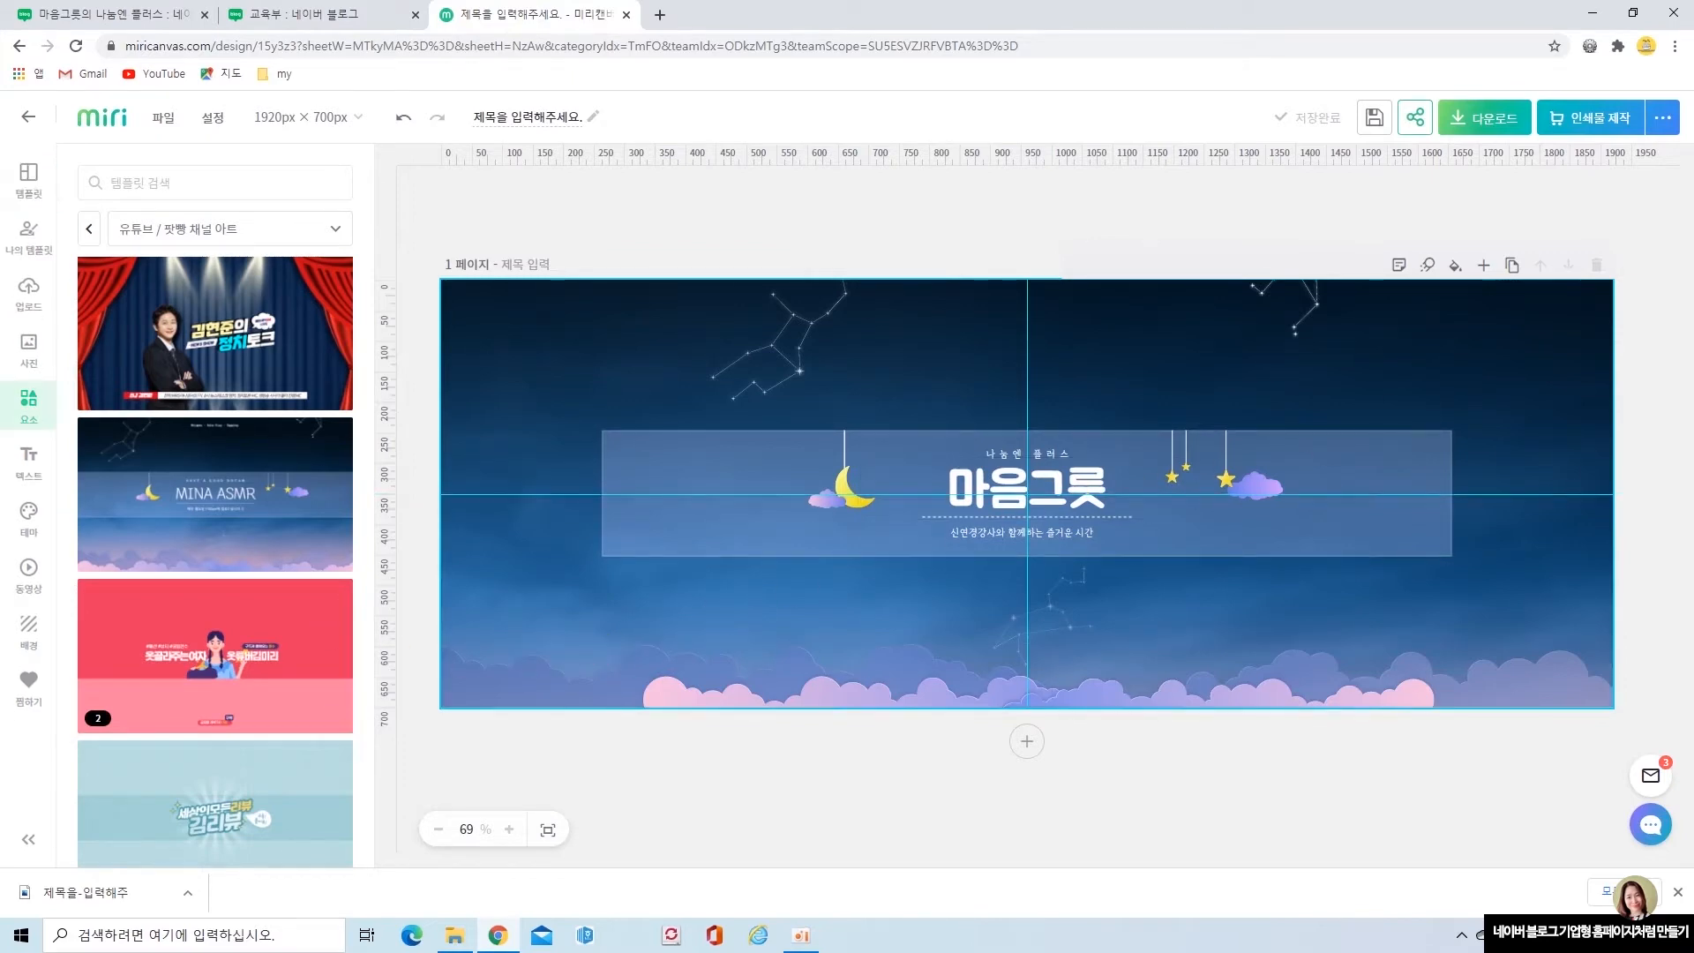
pyautogui.press('Delete')
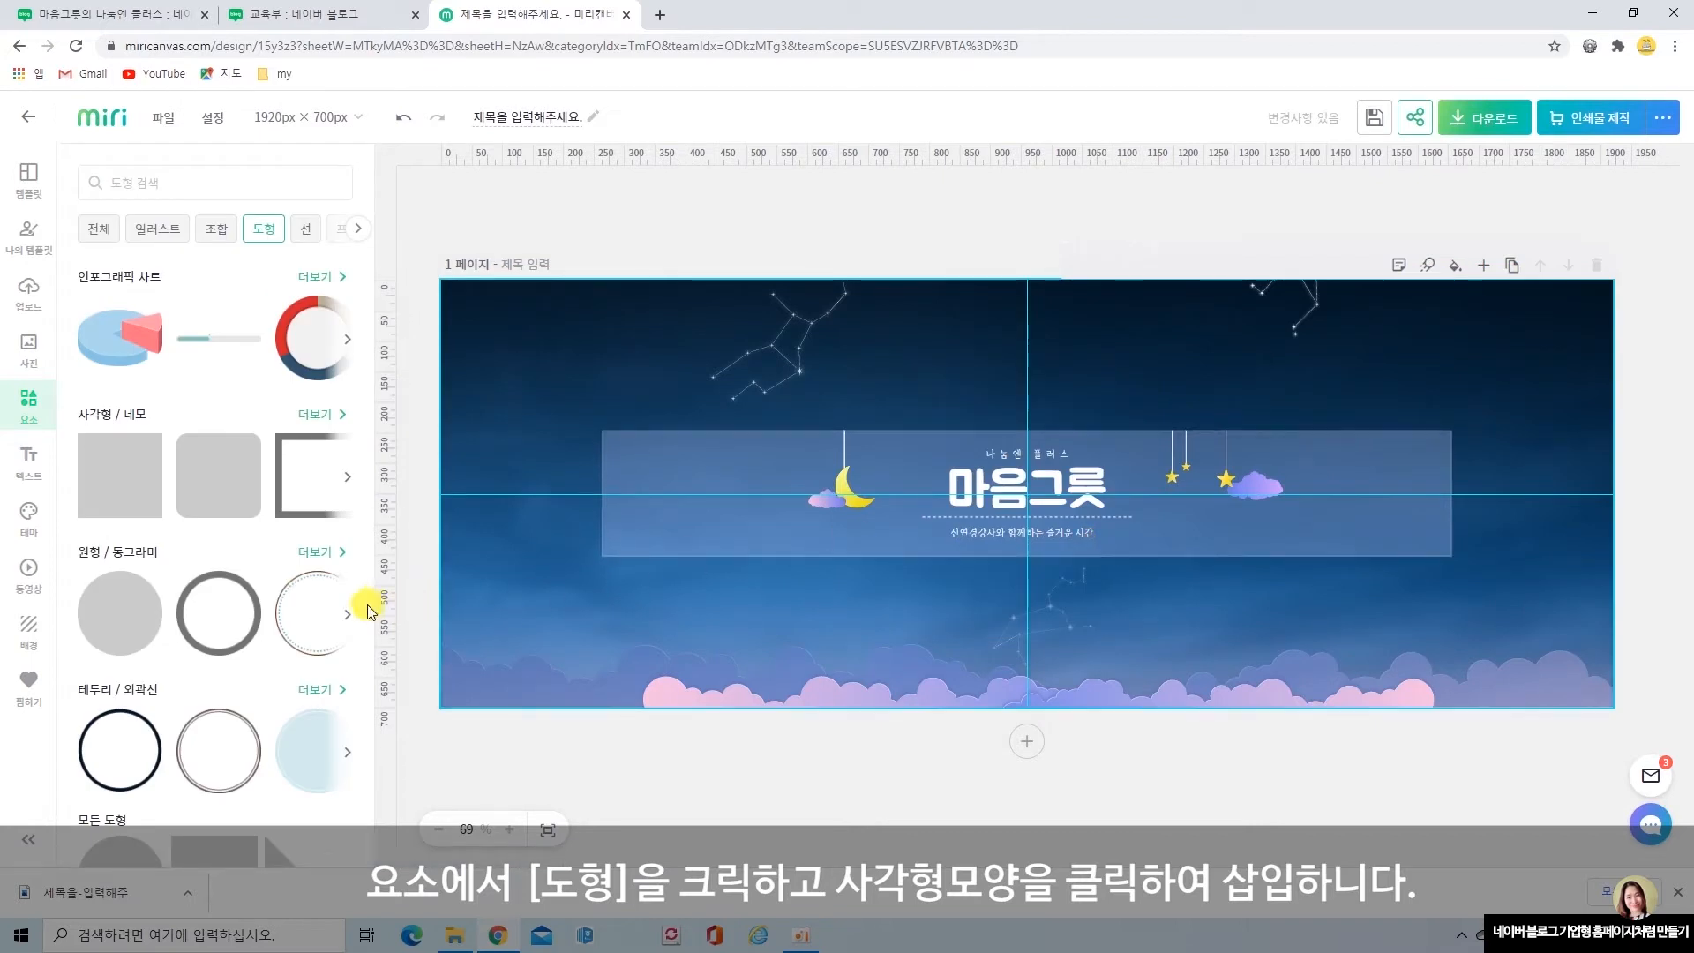
pyautogui.click(125, 484)
pyautogui.moveTo(1031, 621); pyautogui.dragTo(1032, 399)
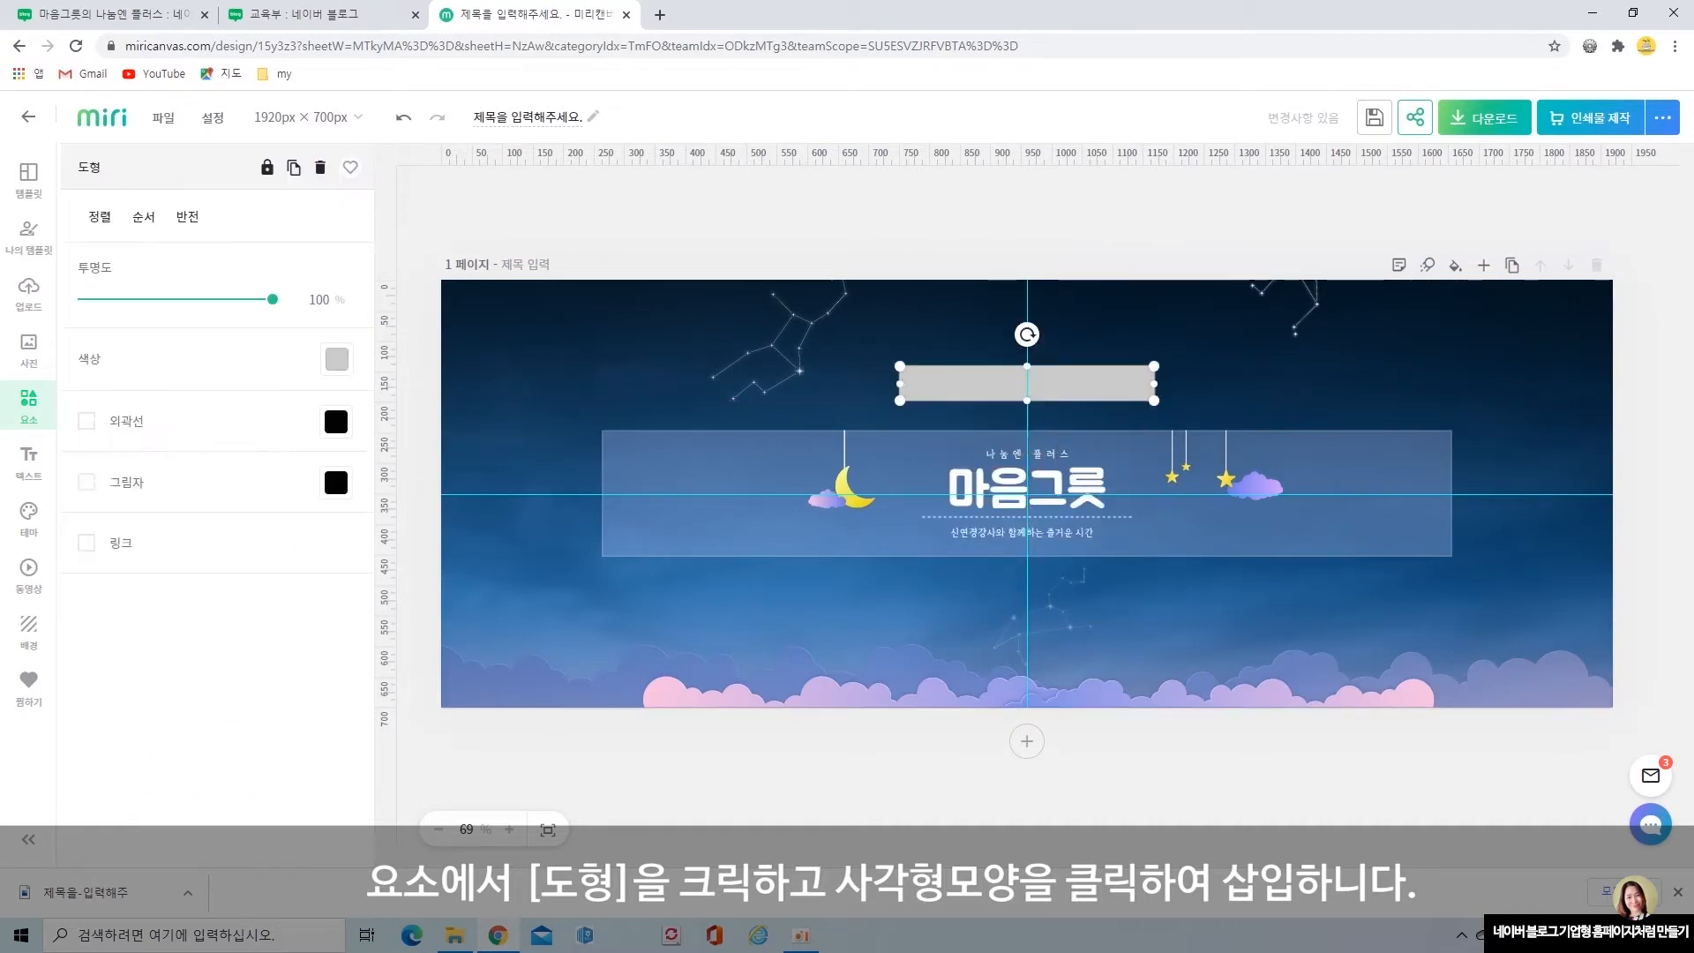
pyautogui.moveTo(894, 377); pyautogui.dragTo(441, 380)
pyautogui.click(1050, 399)
pyautogui.moveTo(1154, 383); pyautogui.dragTo(1599, 390)
pyautogui.moveTo(1173, 367); pyautogui.dragTo(1164, 309)
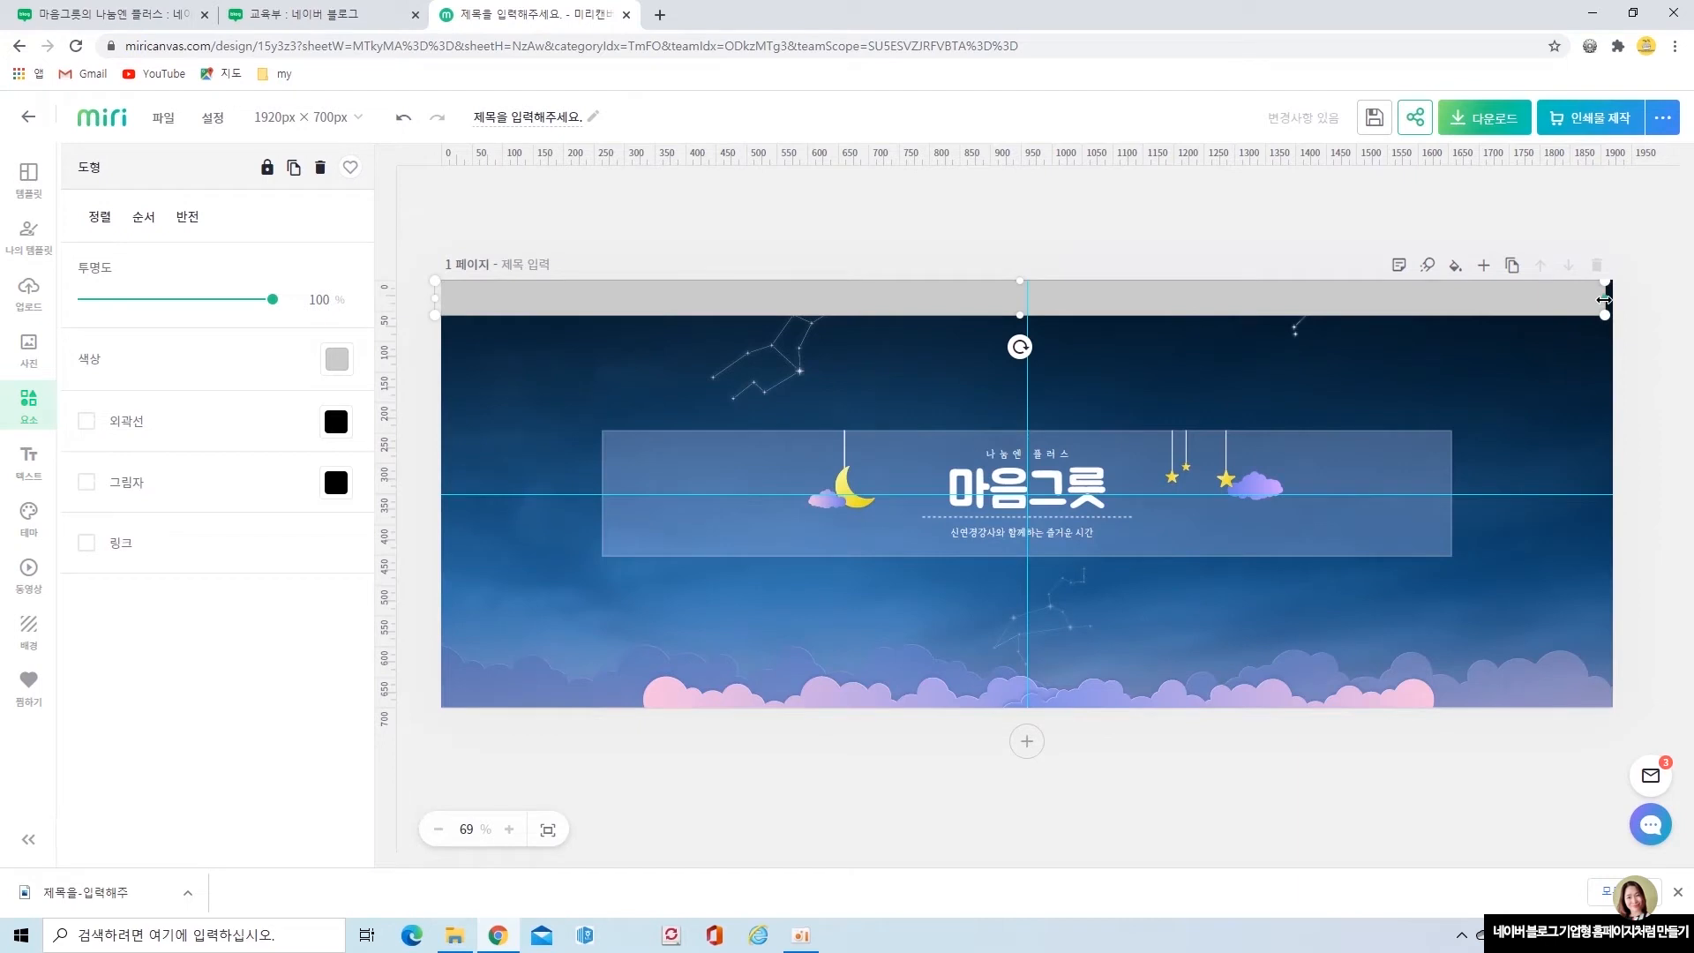
pyautogui.moveTo(1604, 297); pyautogui.dragTo(1613, 297)
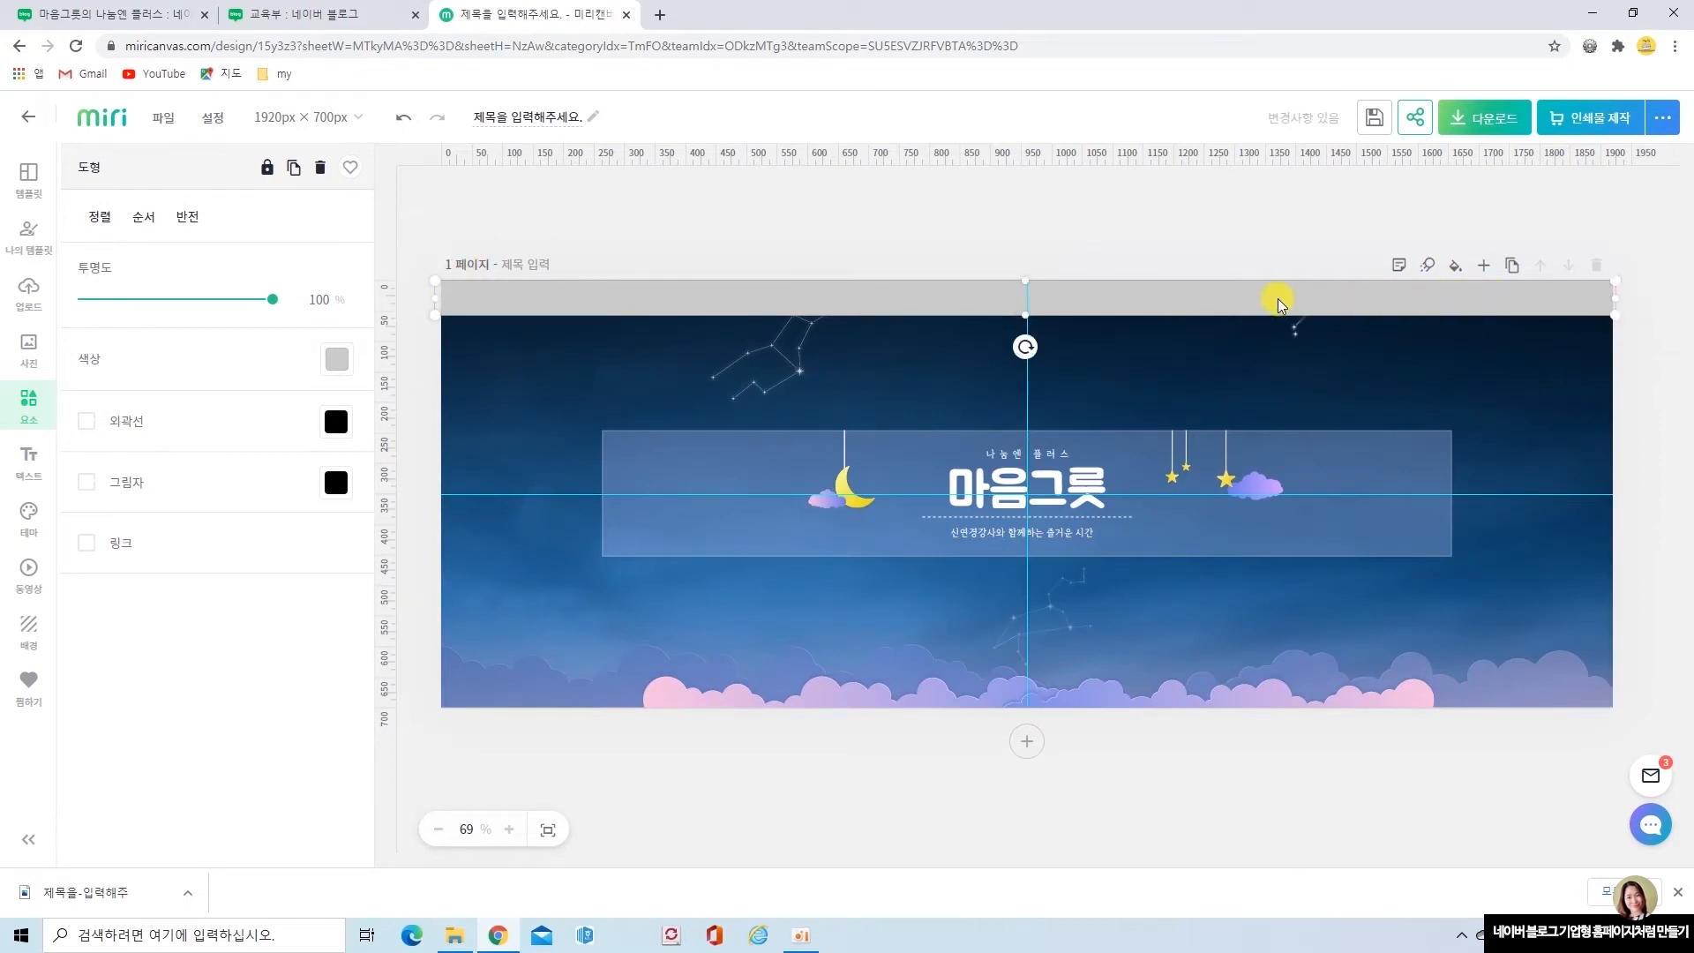
# Fill the strip along the banner's upper edge with white (#FFFFFF) and delete the strip.
pyautogui.click(336, 359)
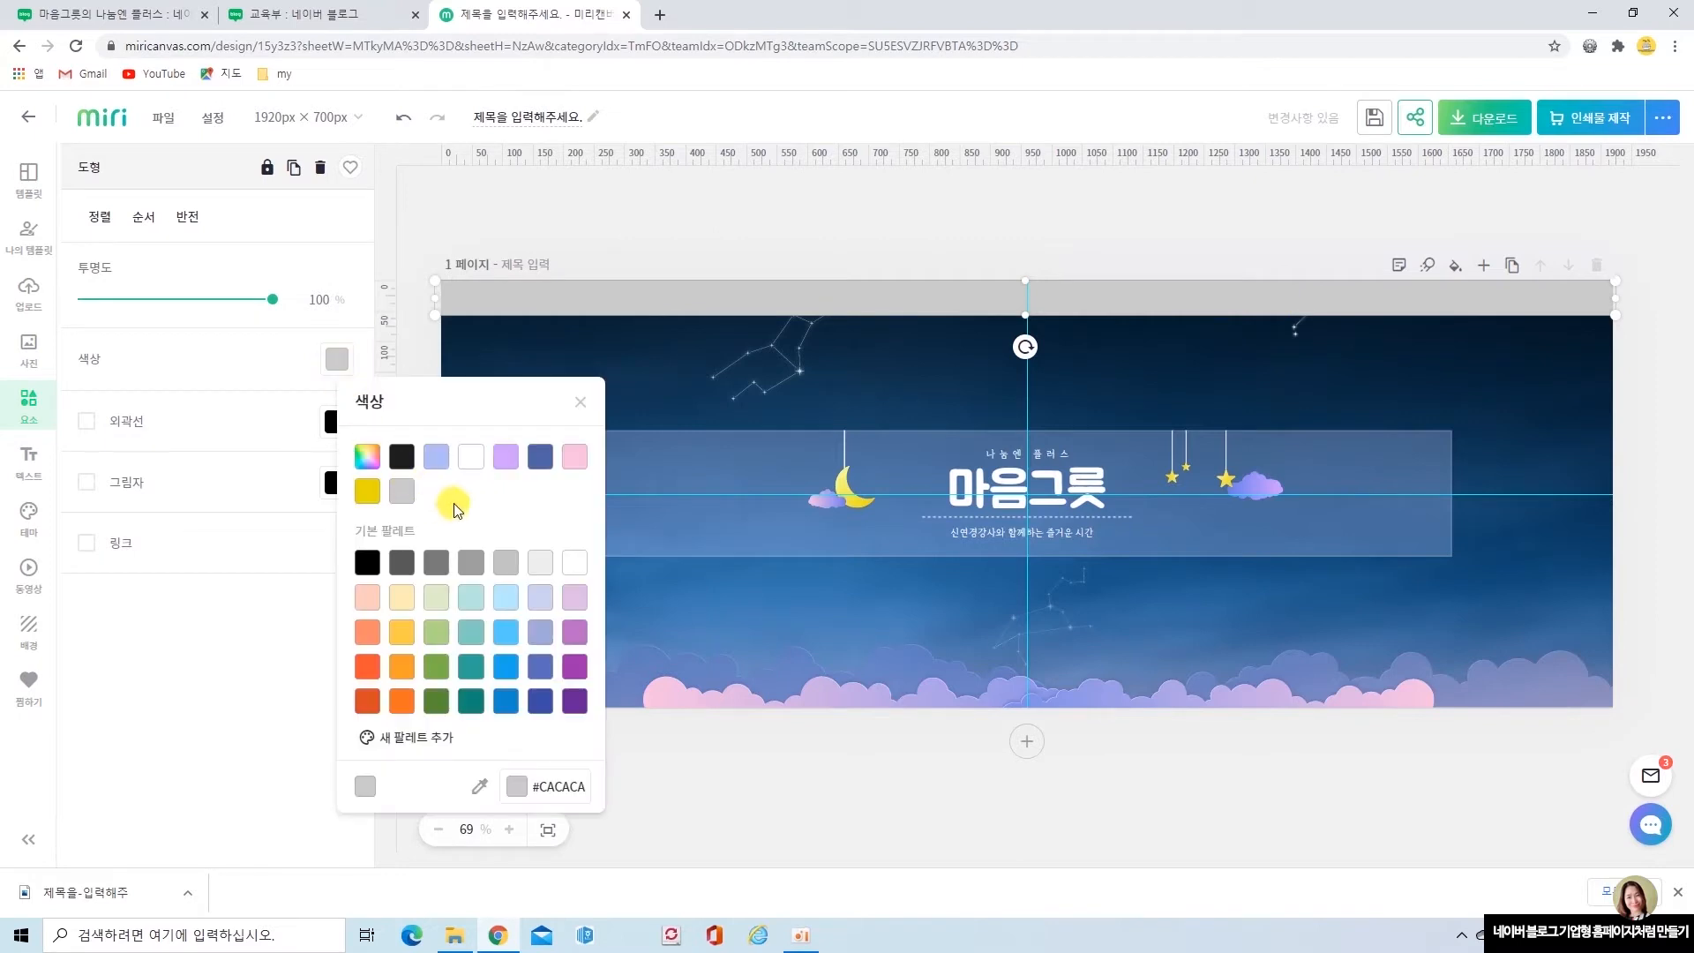
pyautogui.click(470, 456)
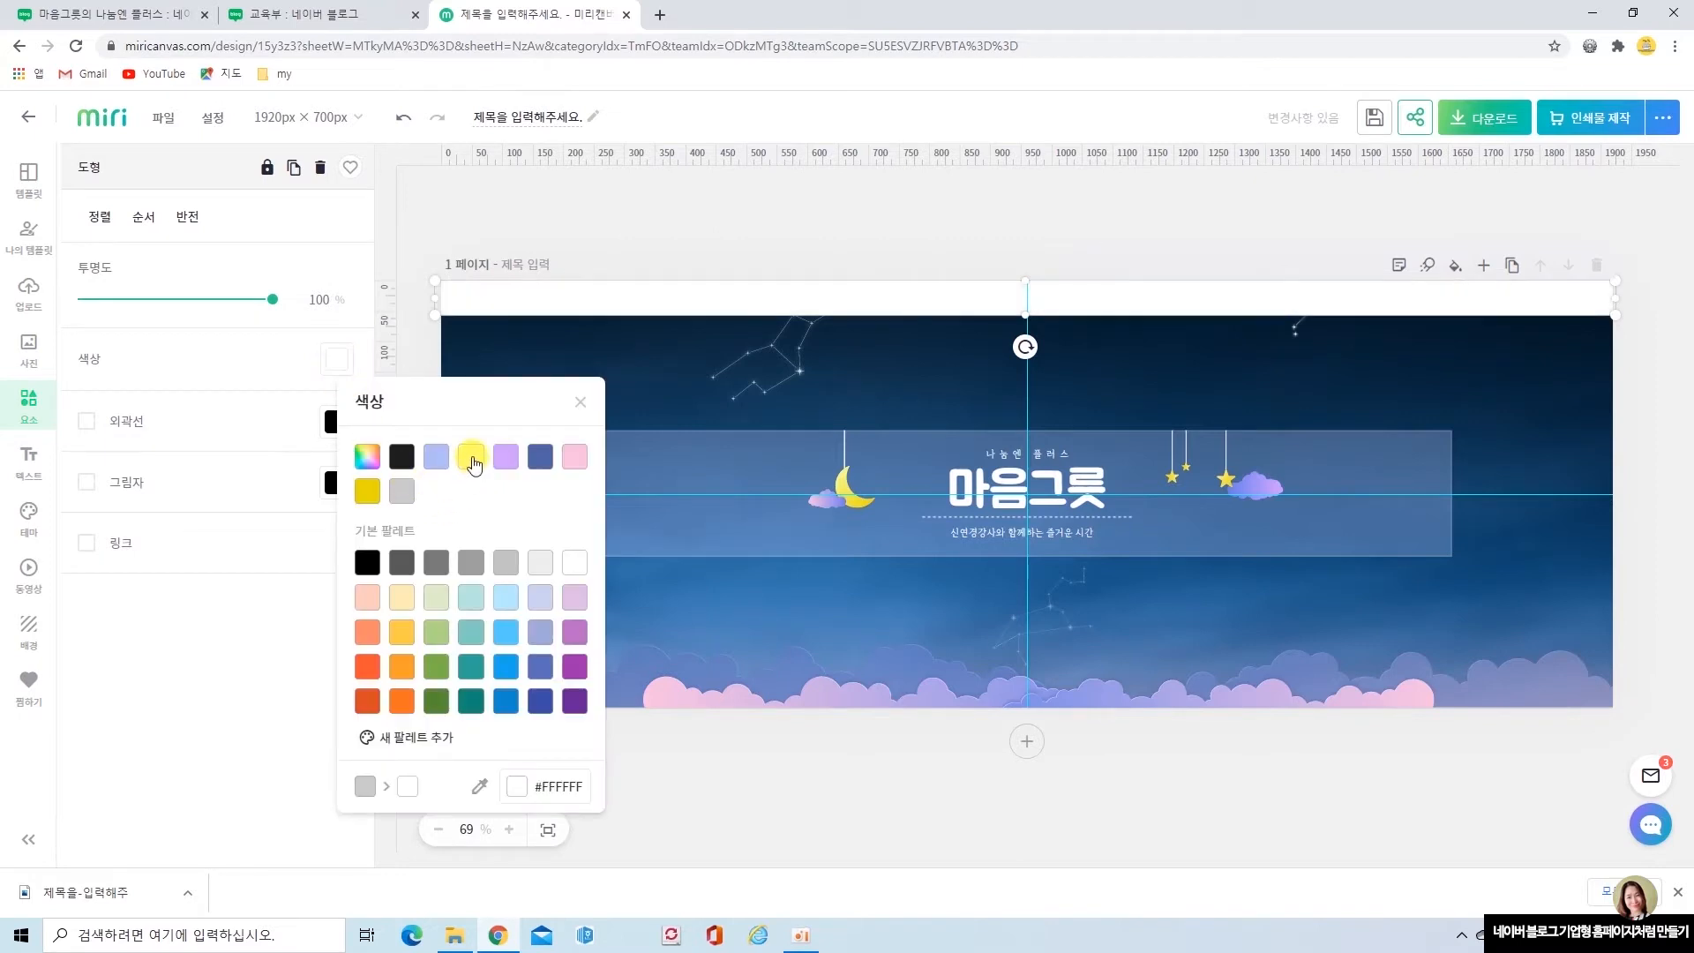
pyautogui.click(424, 317)
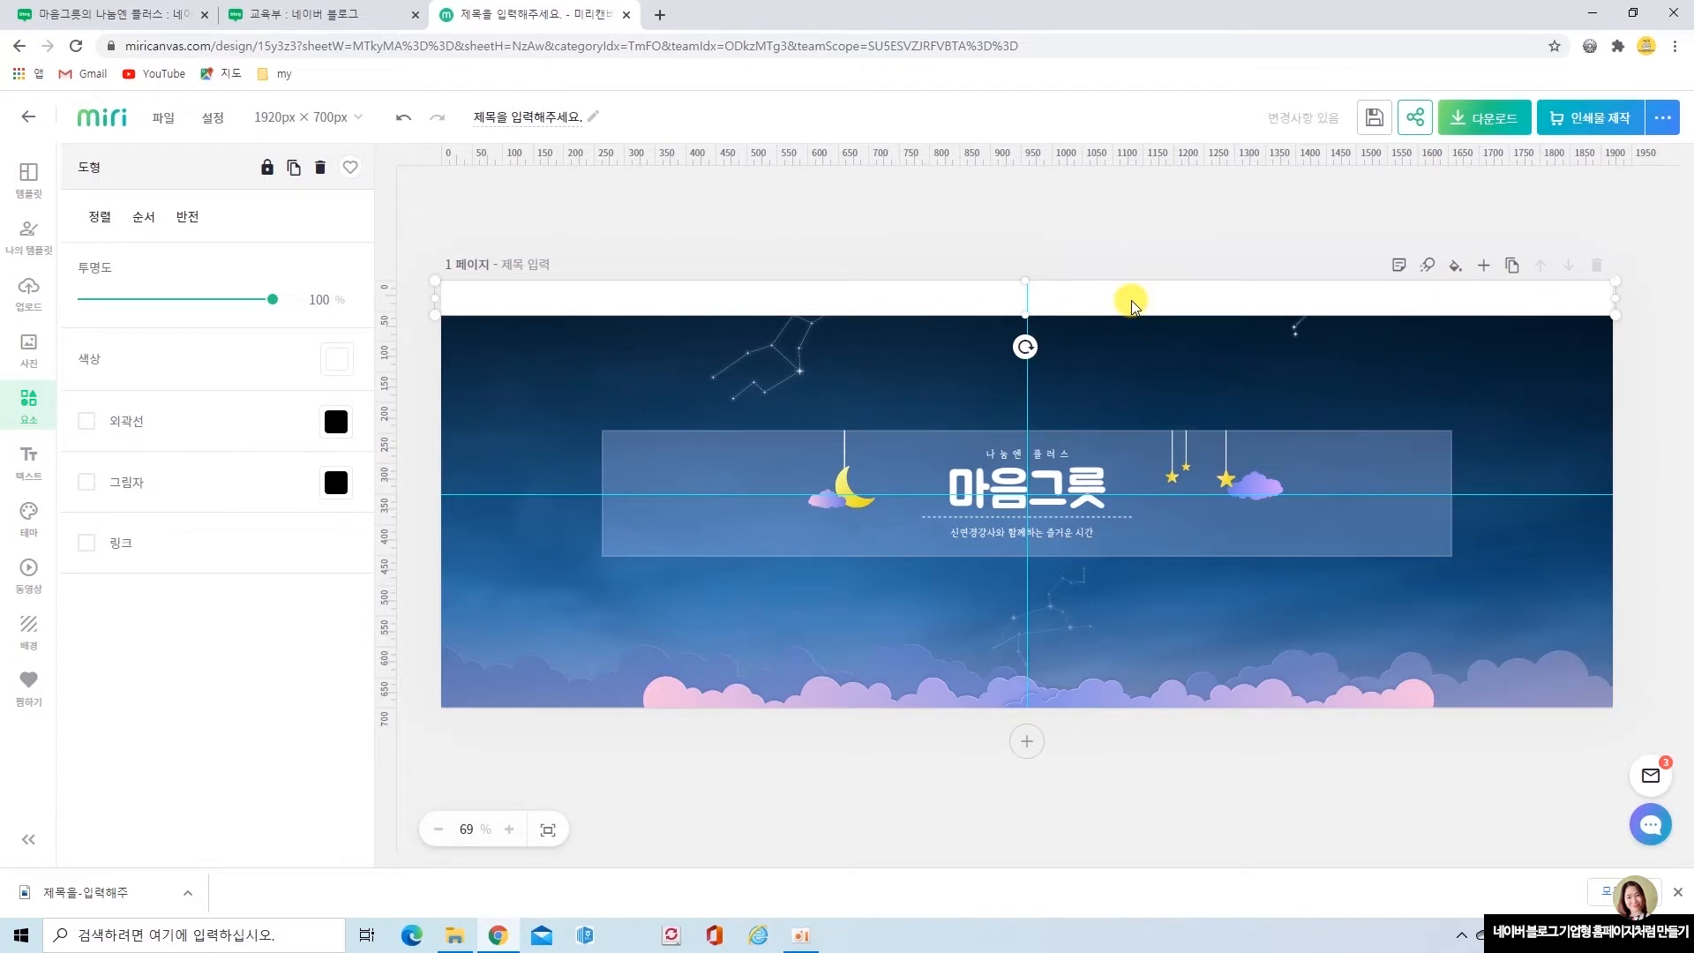
pyautogui.press('Delete')
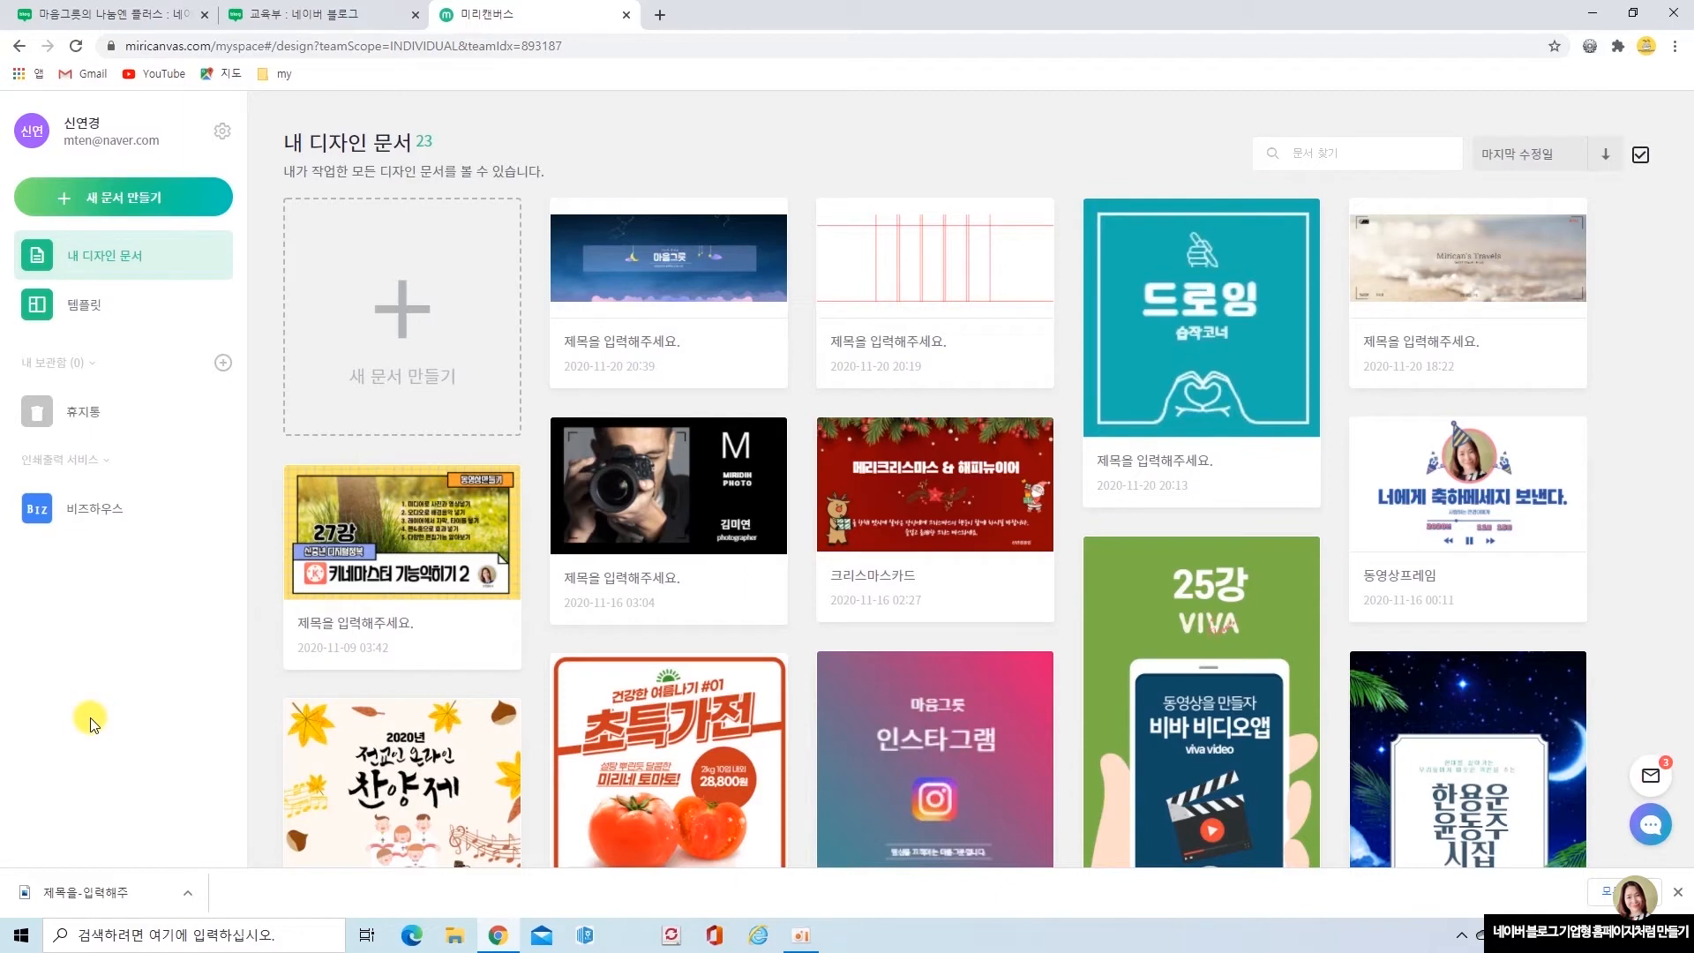
# Create a new web design document with a custom size of 170 × 170 px.
pyautogui.click(413, 282)
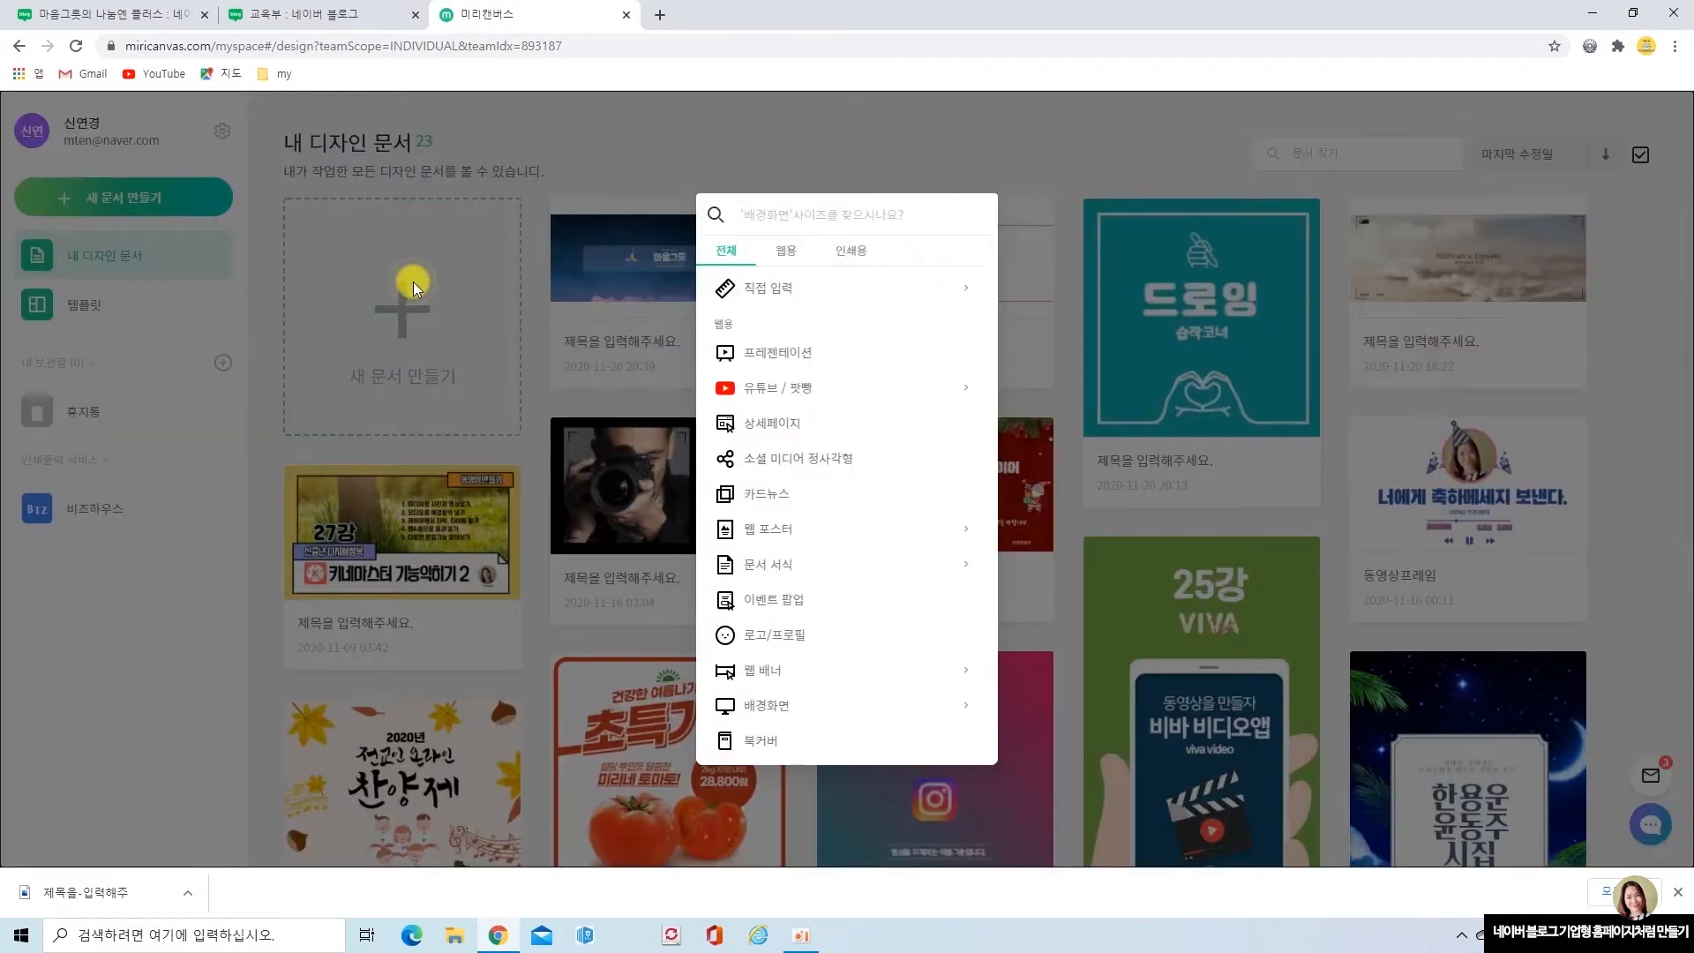
pyautogui.click(790, 254)
pyautogui.click(816, 286)
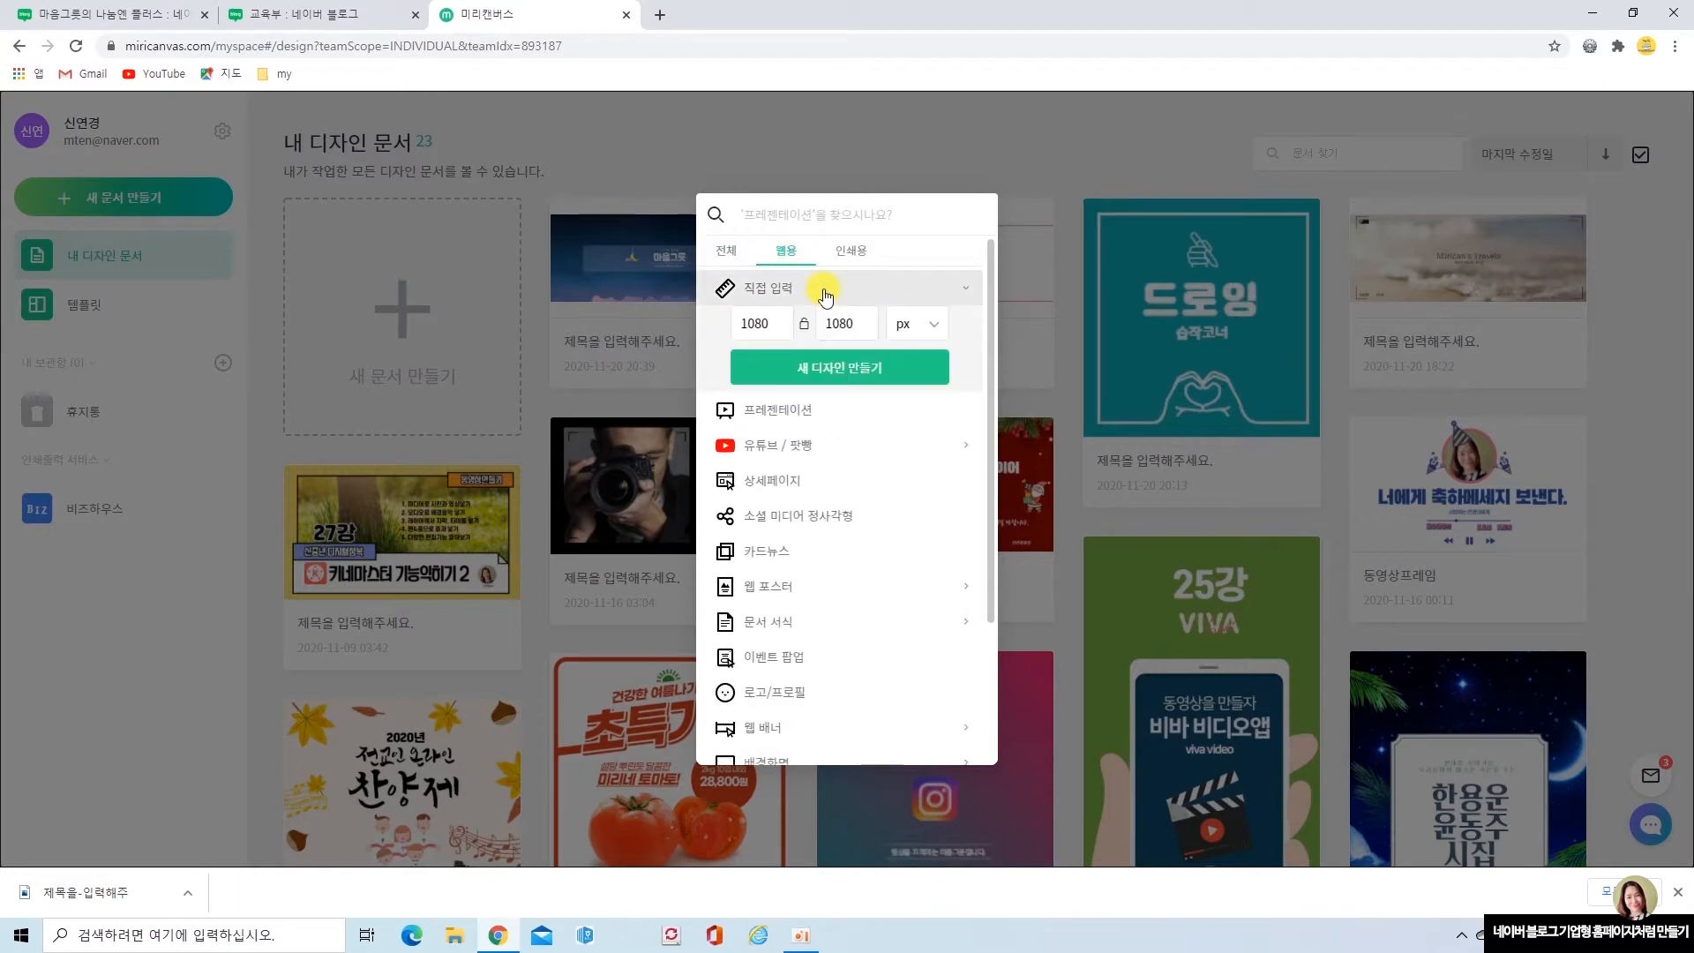
pyautogui.doubleClick(783, 326)
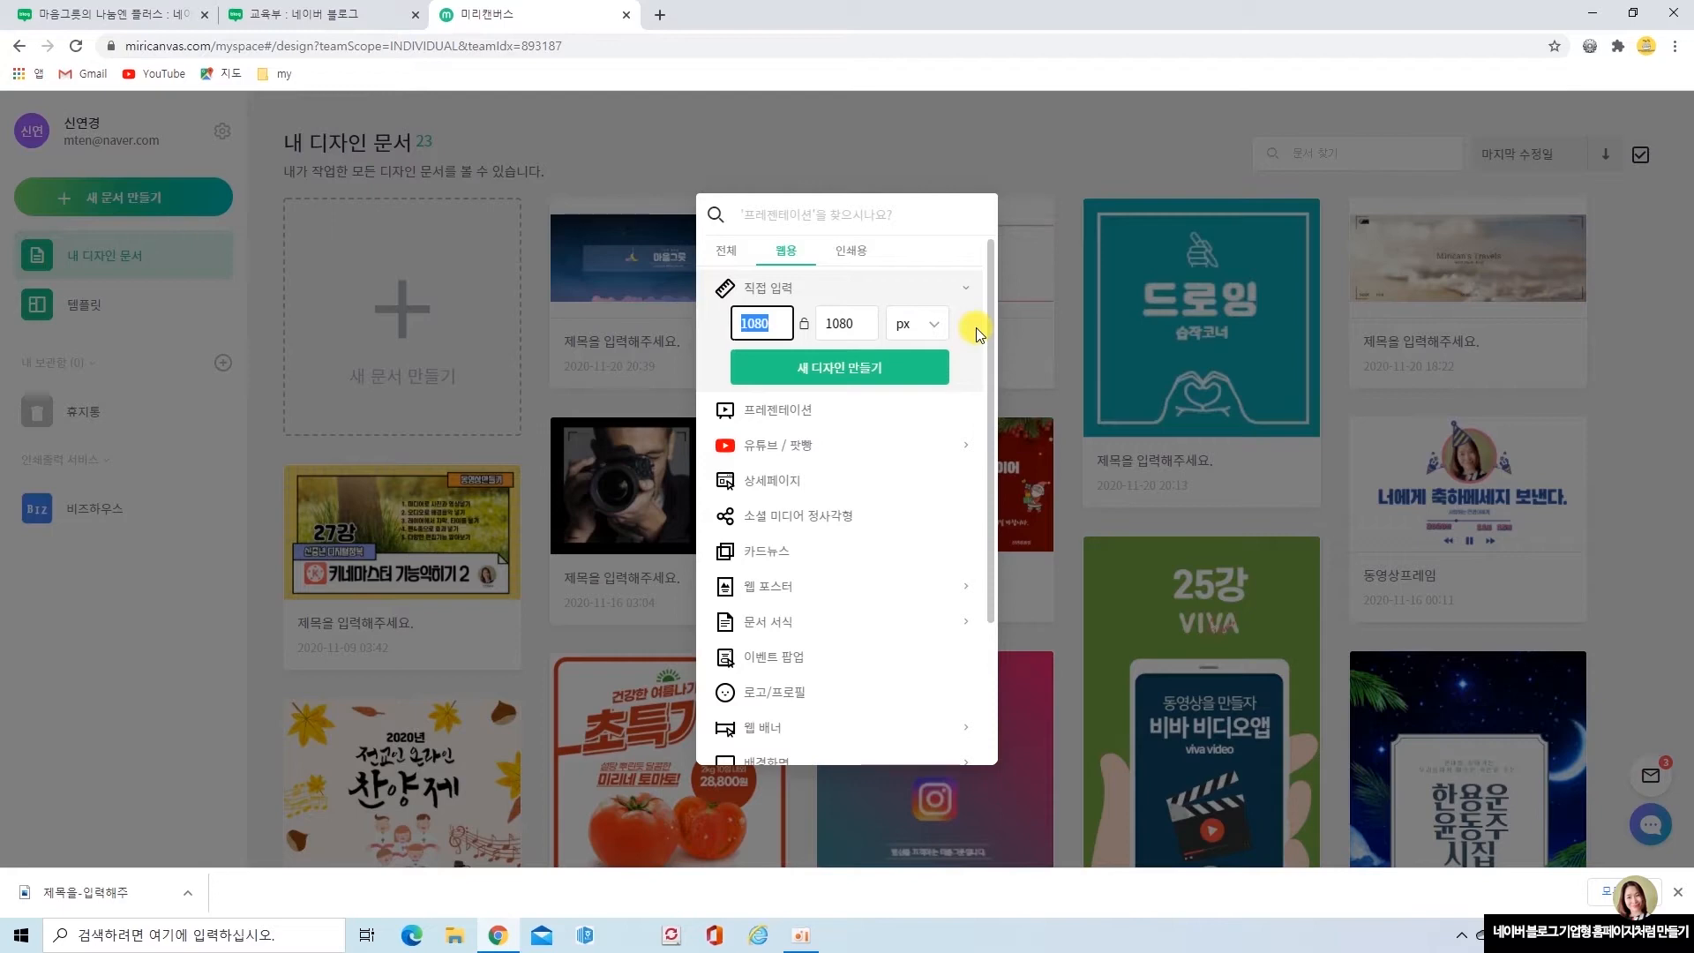
pyautogui.write('170')
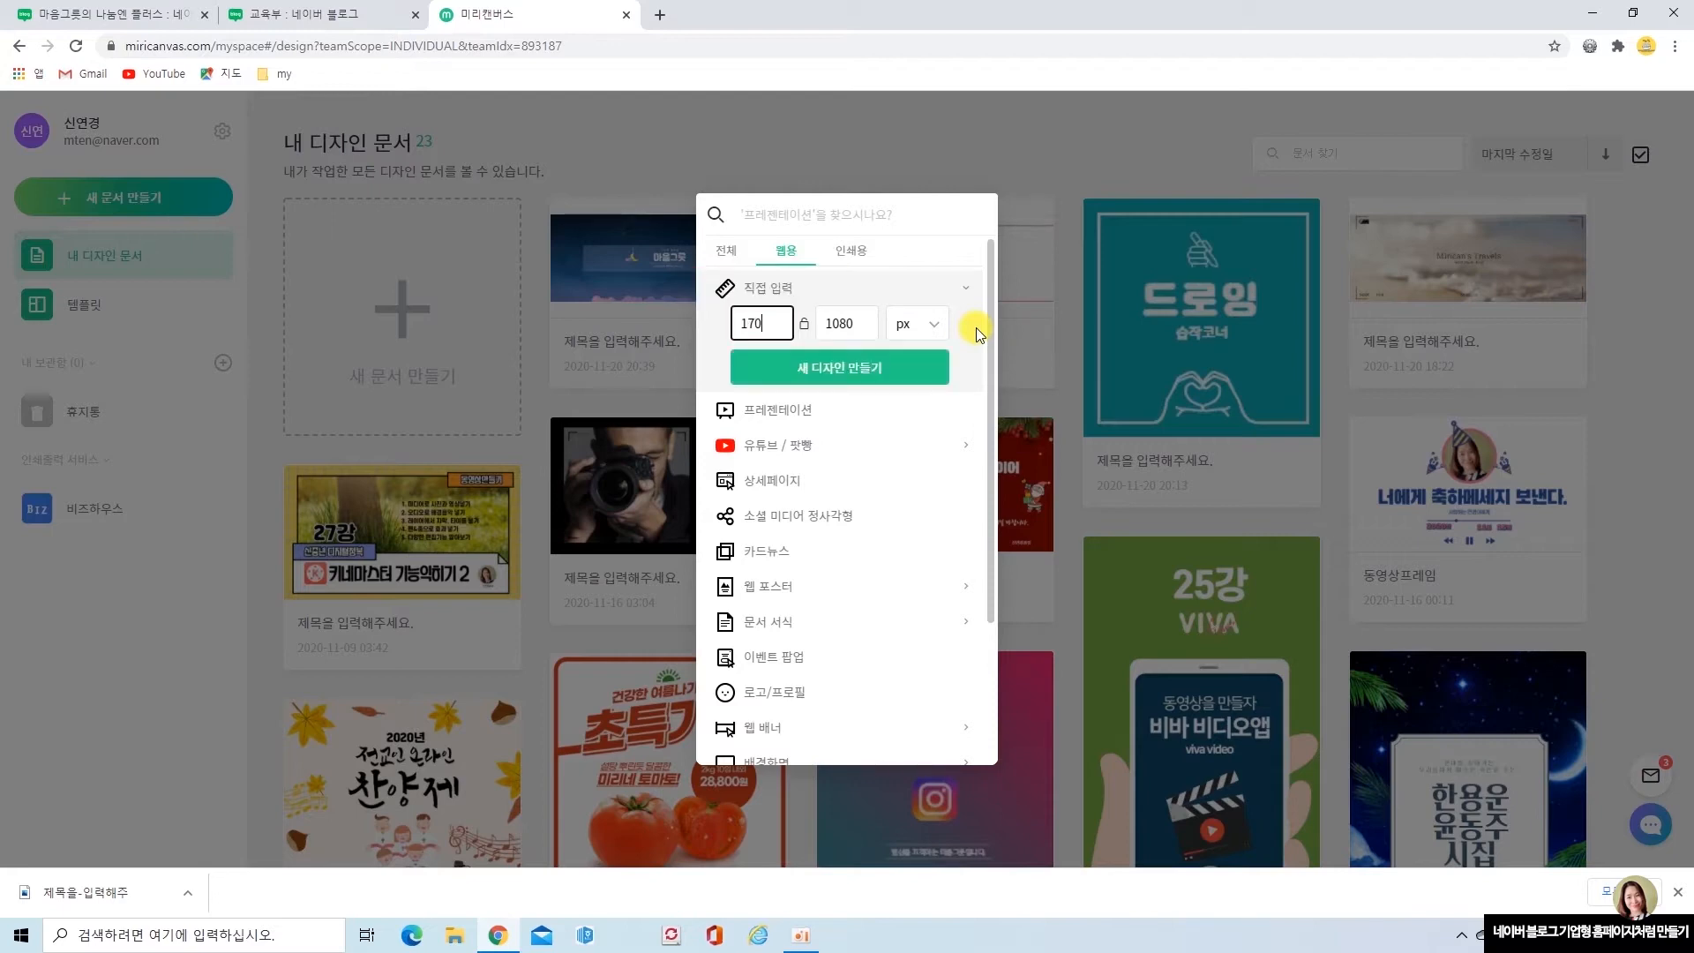
pyautogui.press('Tab')
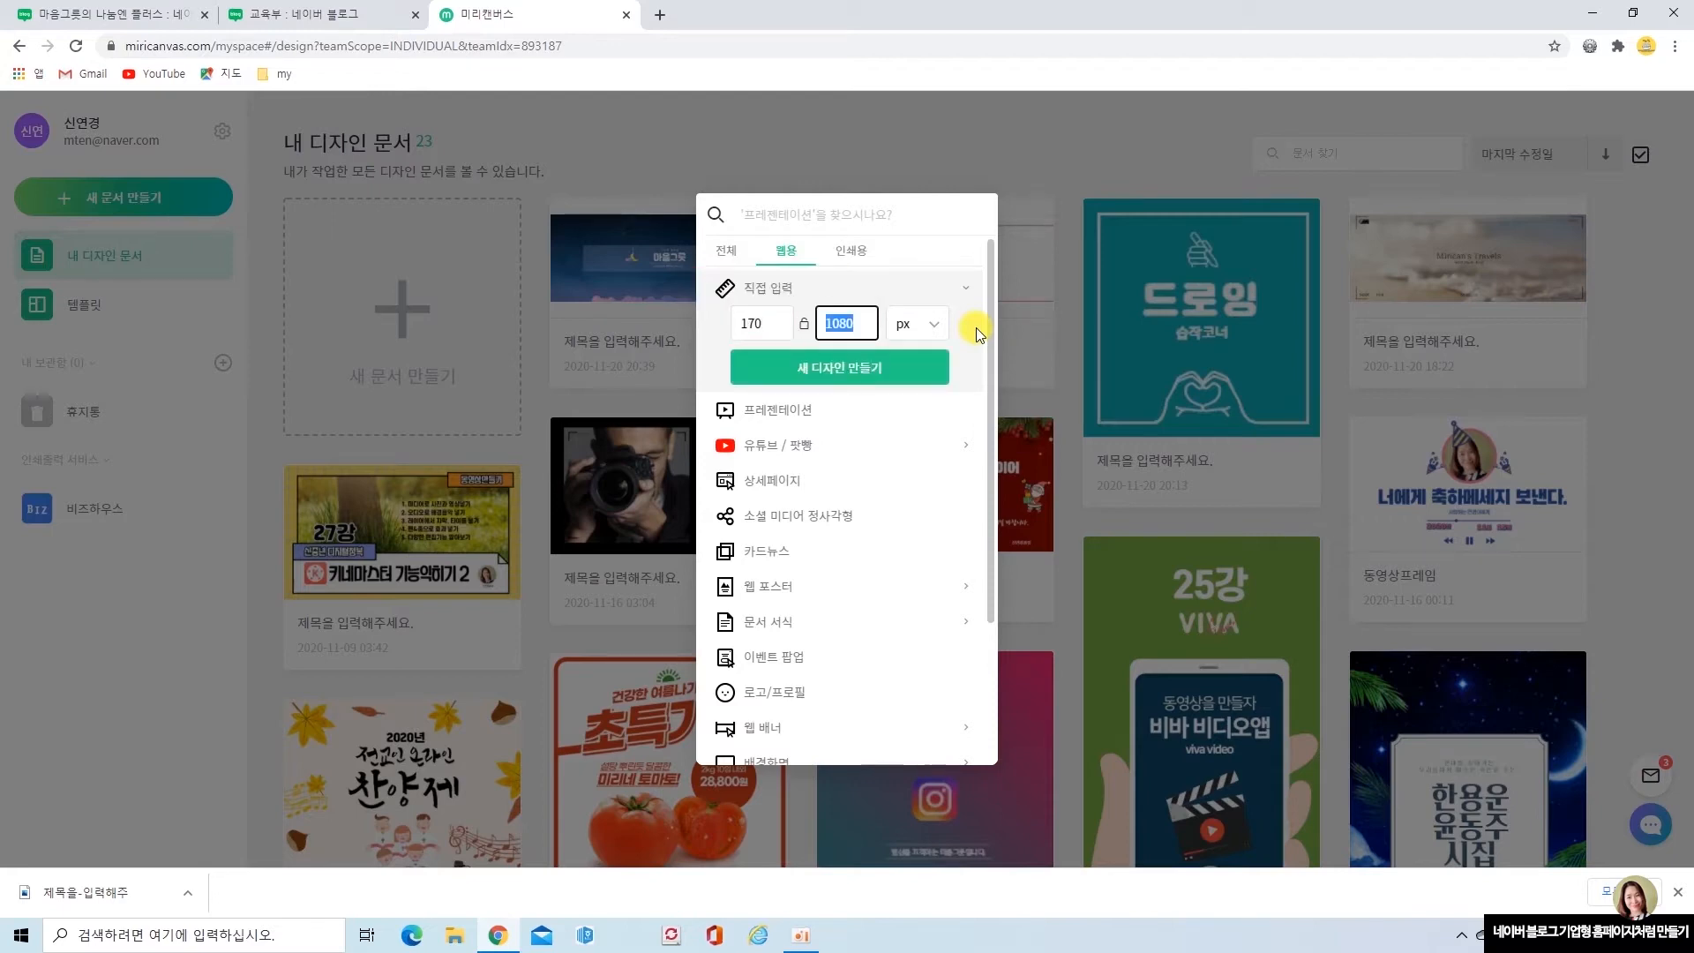
pyautogui.write('170')
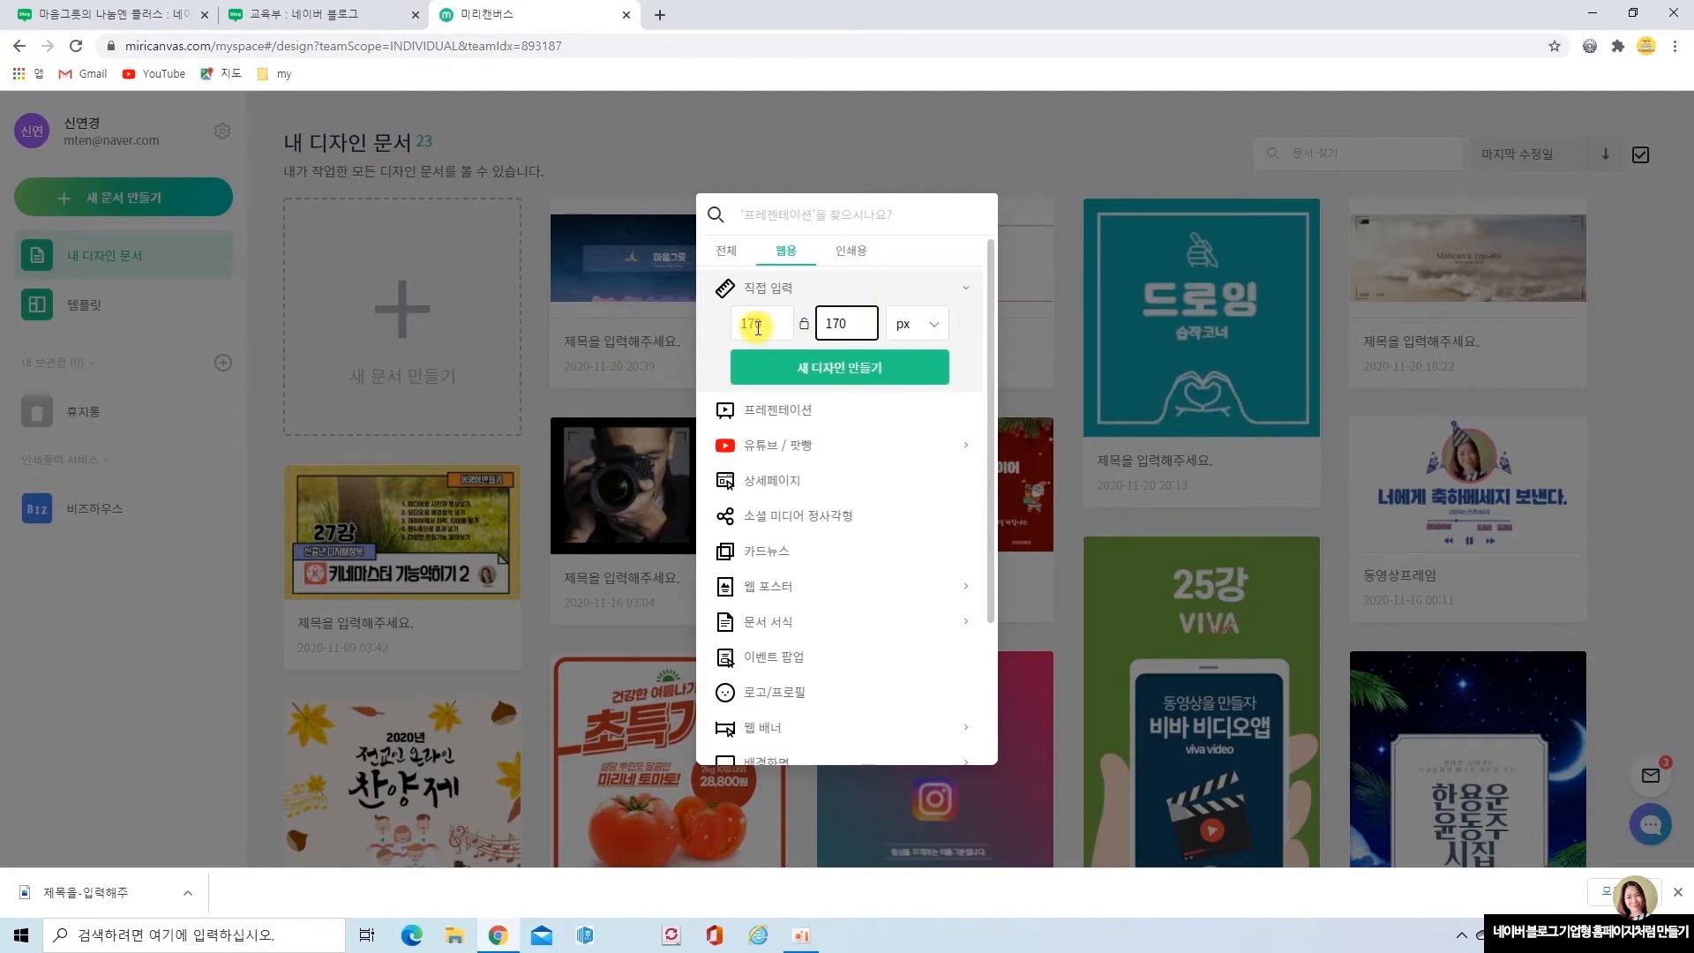
pyautogui.click(857, 373)
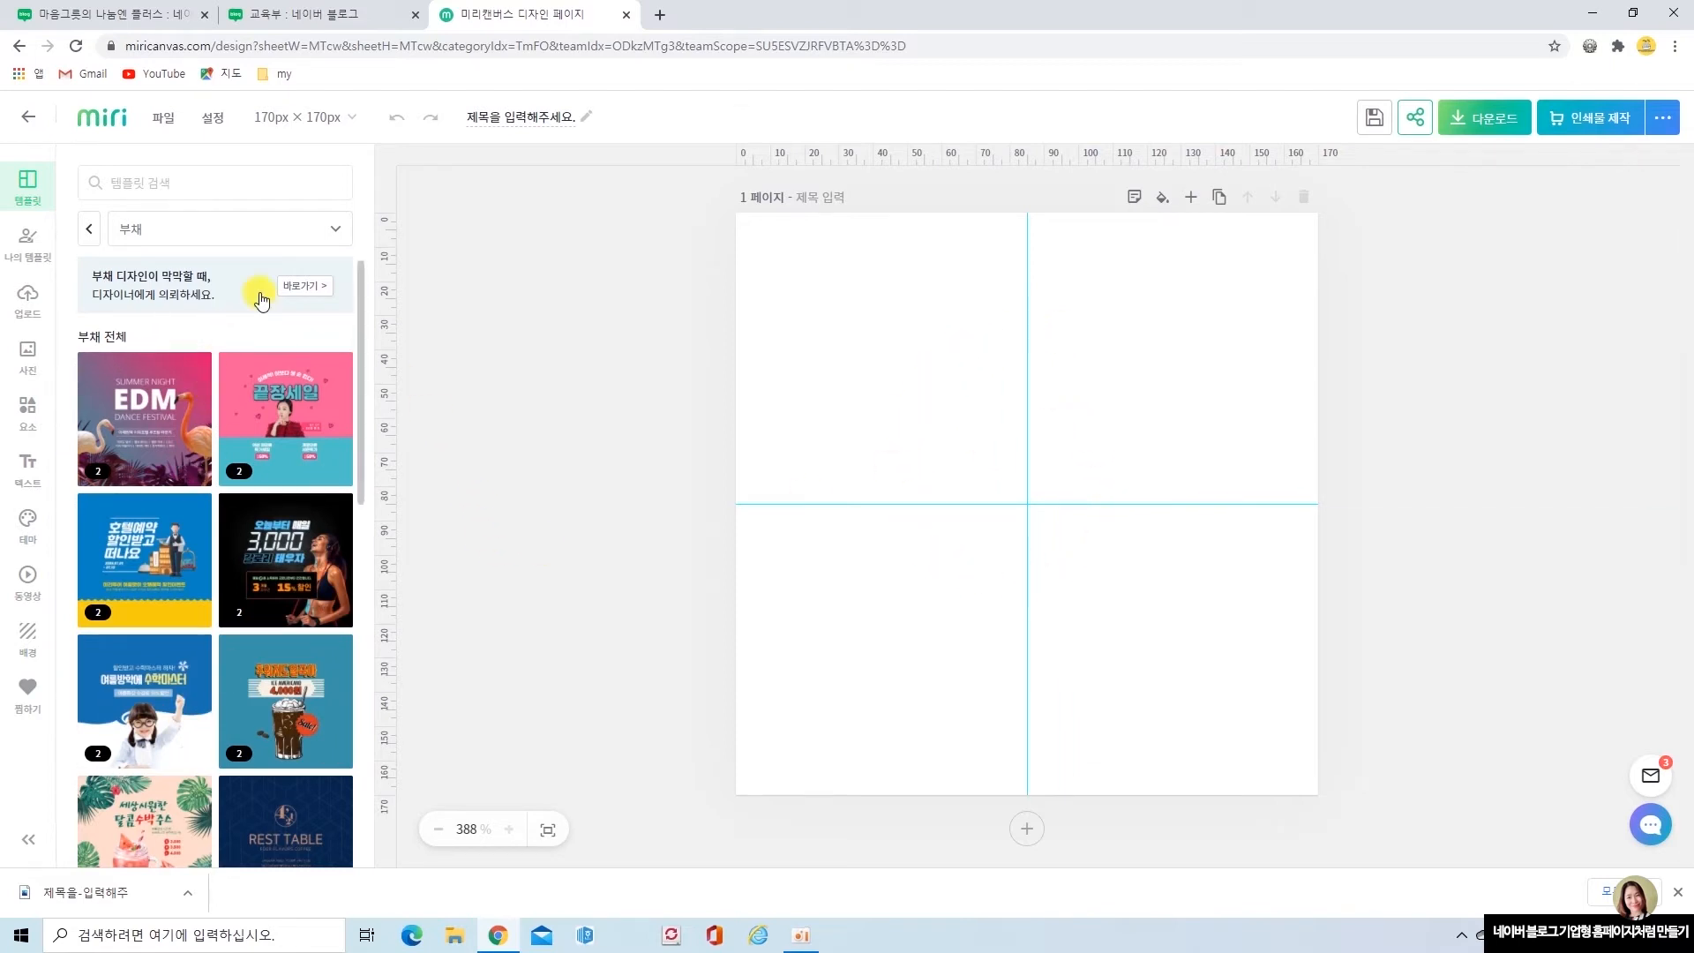
# Apply the round brown 독서토론학원 book logo from the 로고/프로필 template category to the blank page.
pyautogui.click(332, 231)
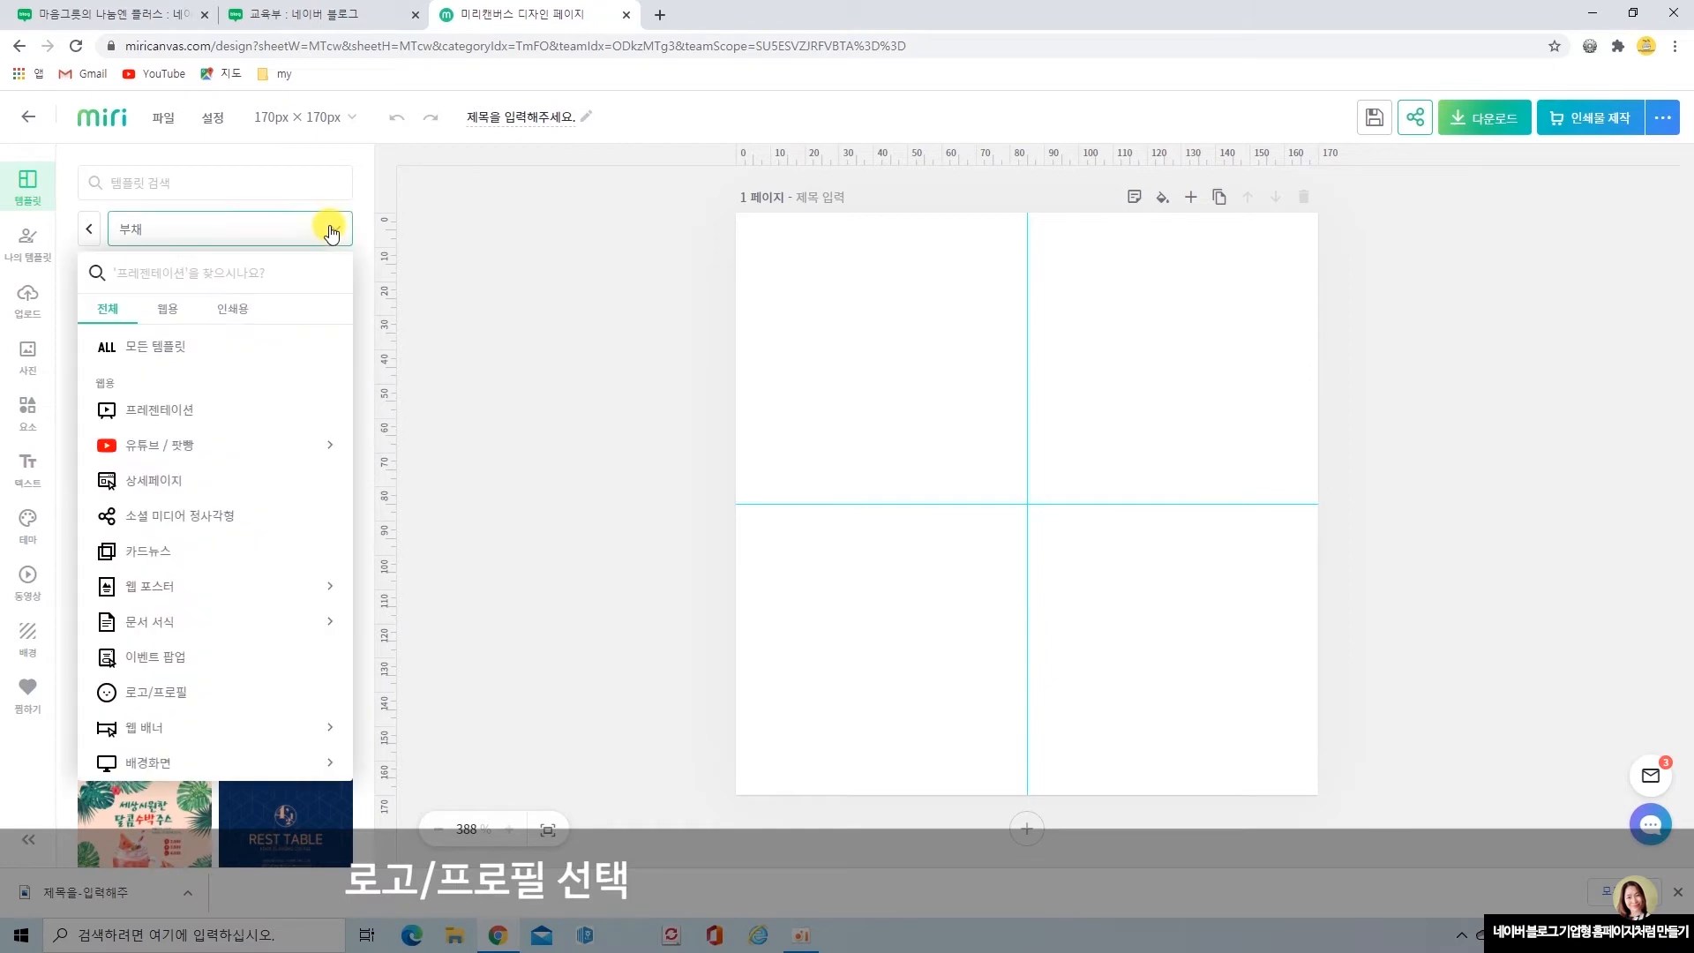
pyautogui.click(146, 697)
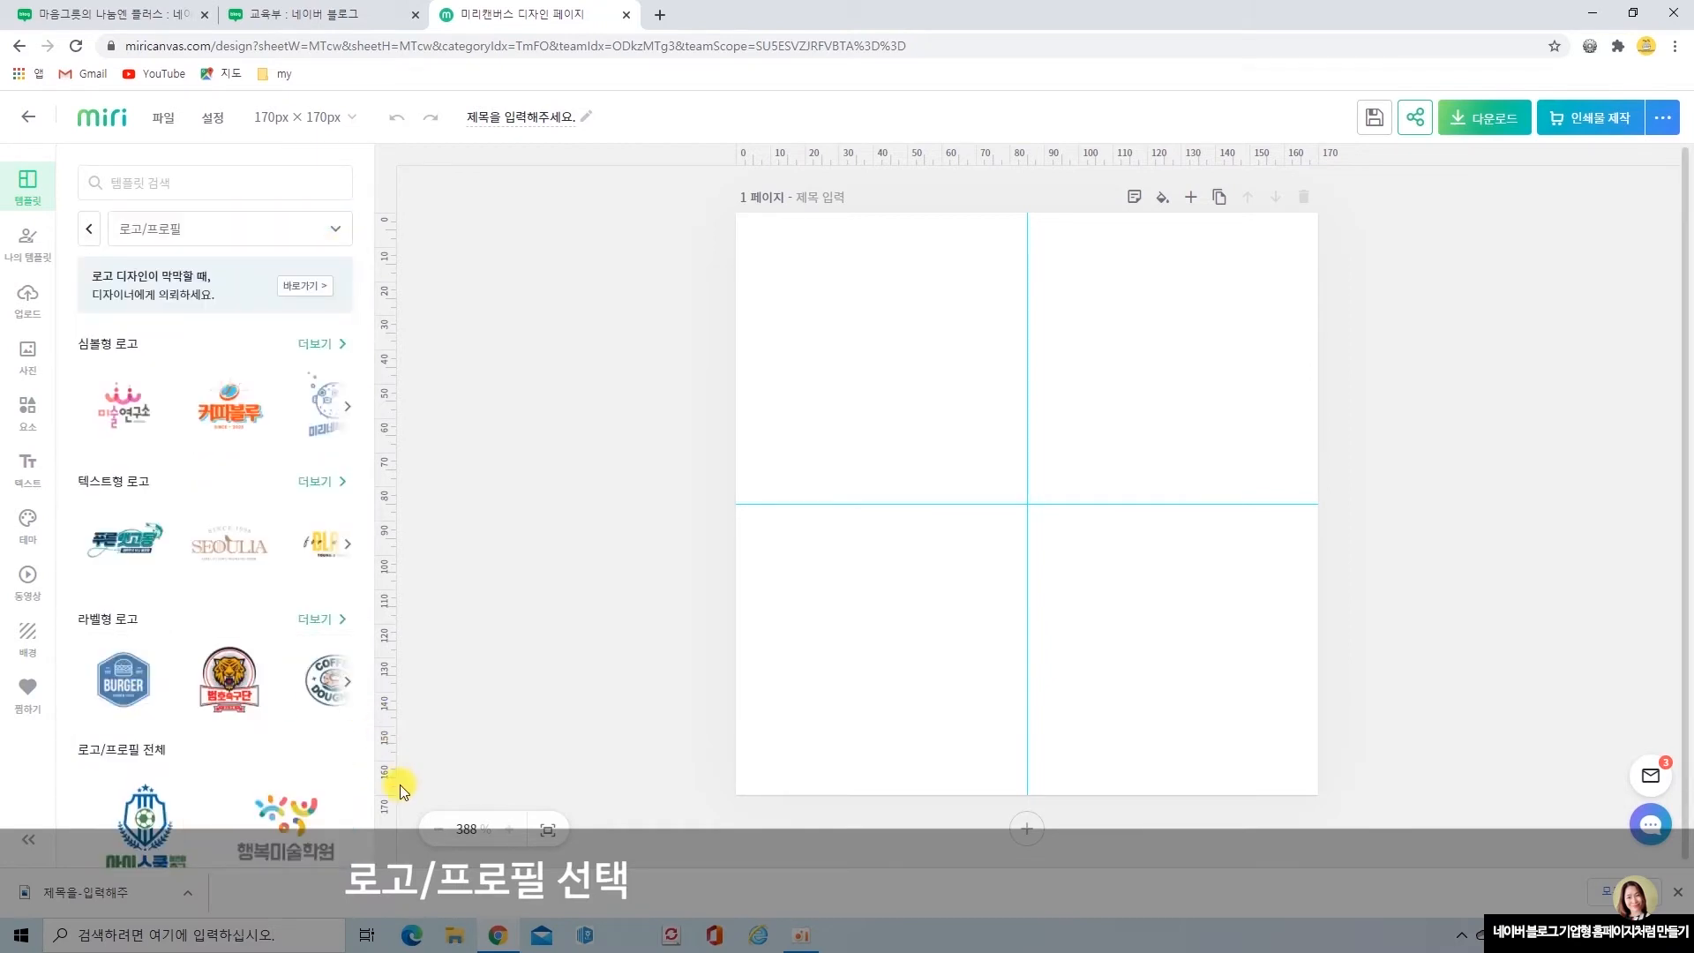
pyautogui.scroll(-10, 334, 807)
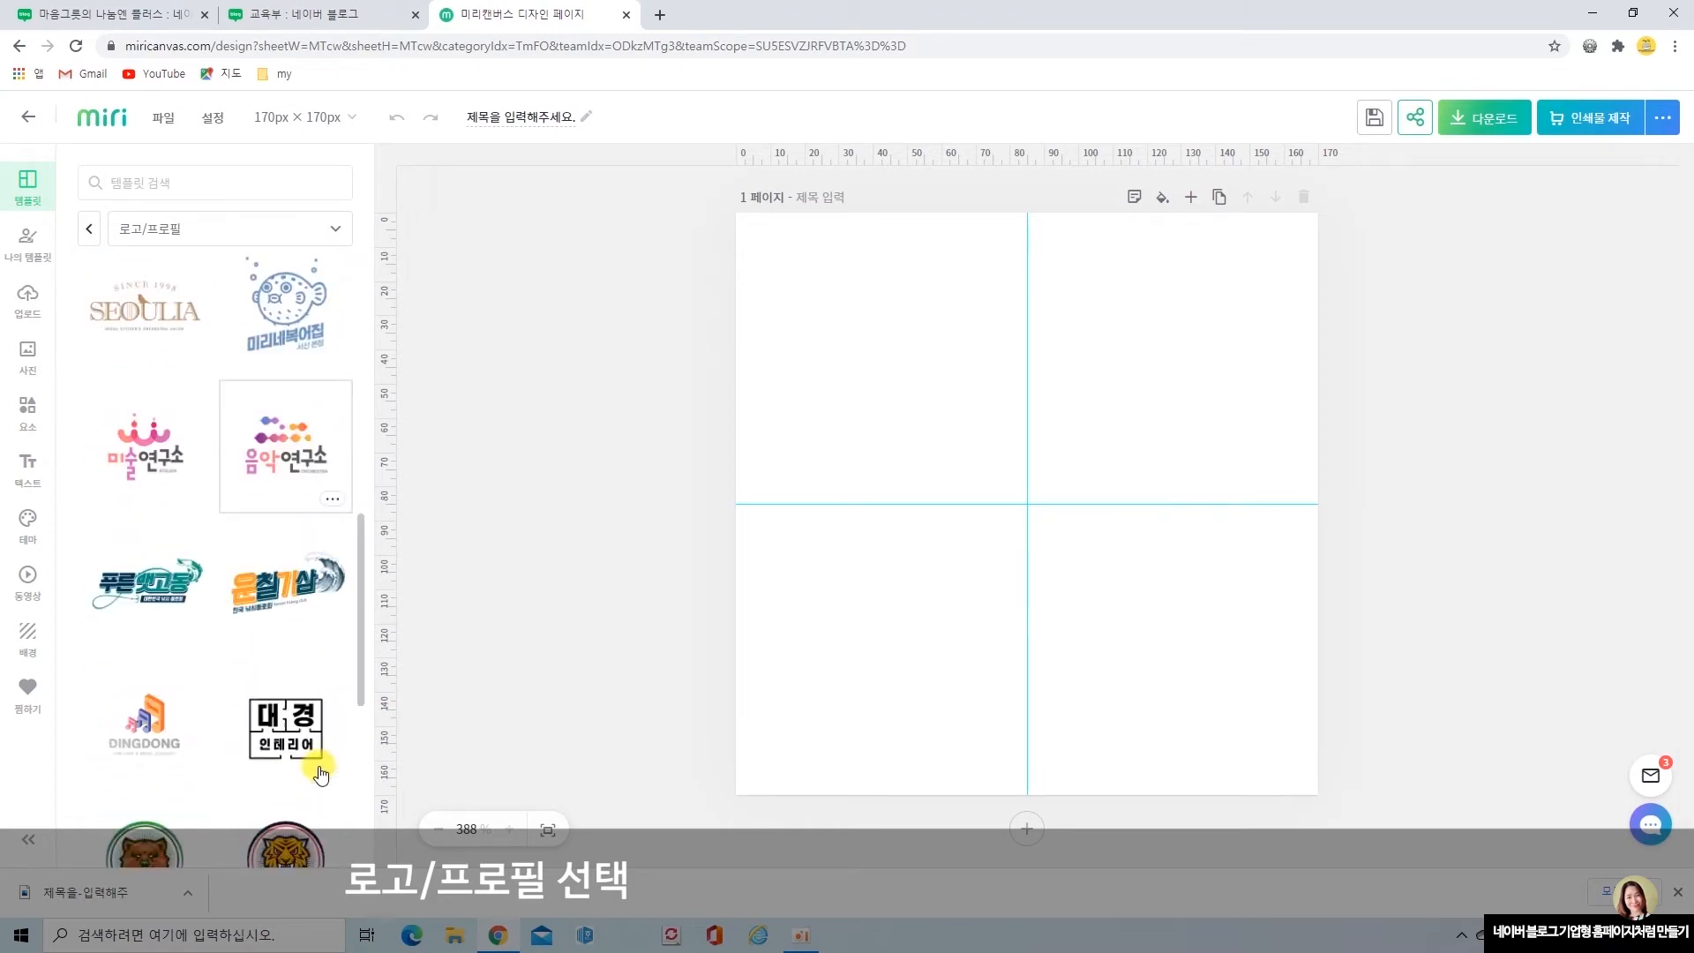
pyautogui.scroll(-12, 321, 774)
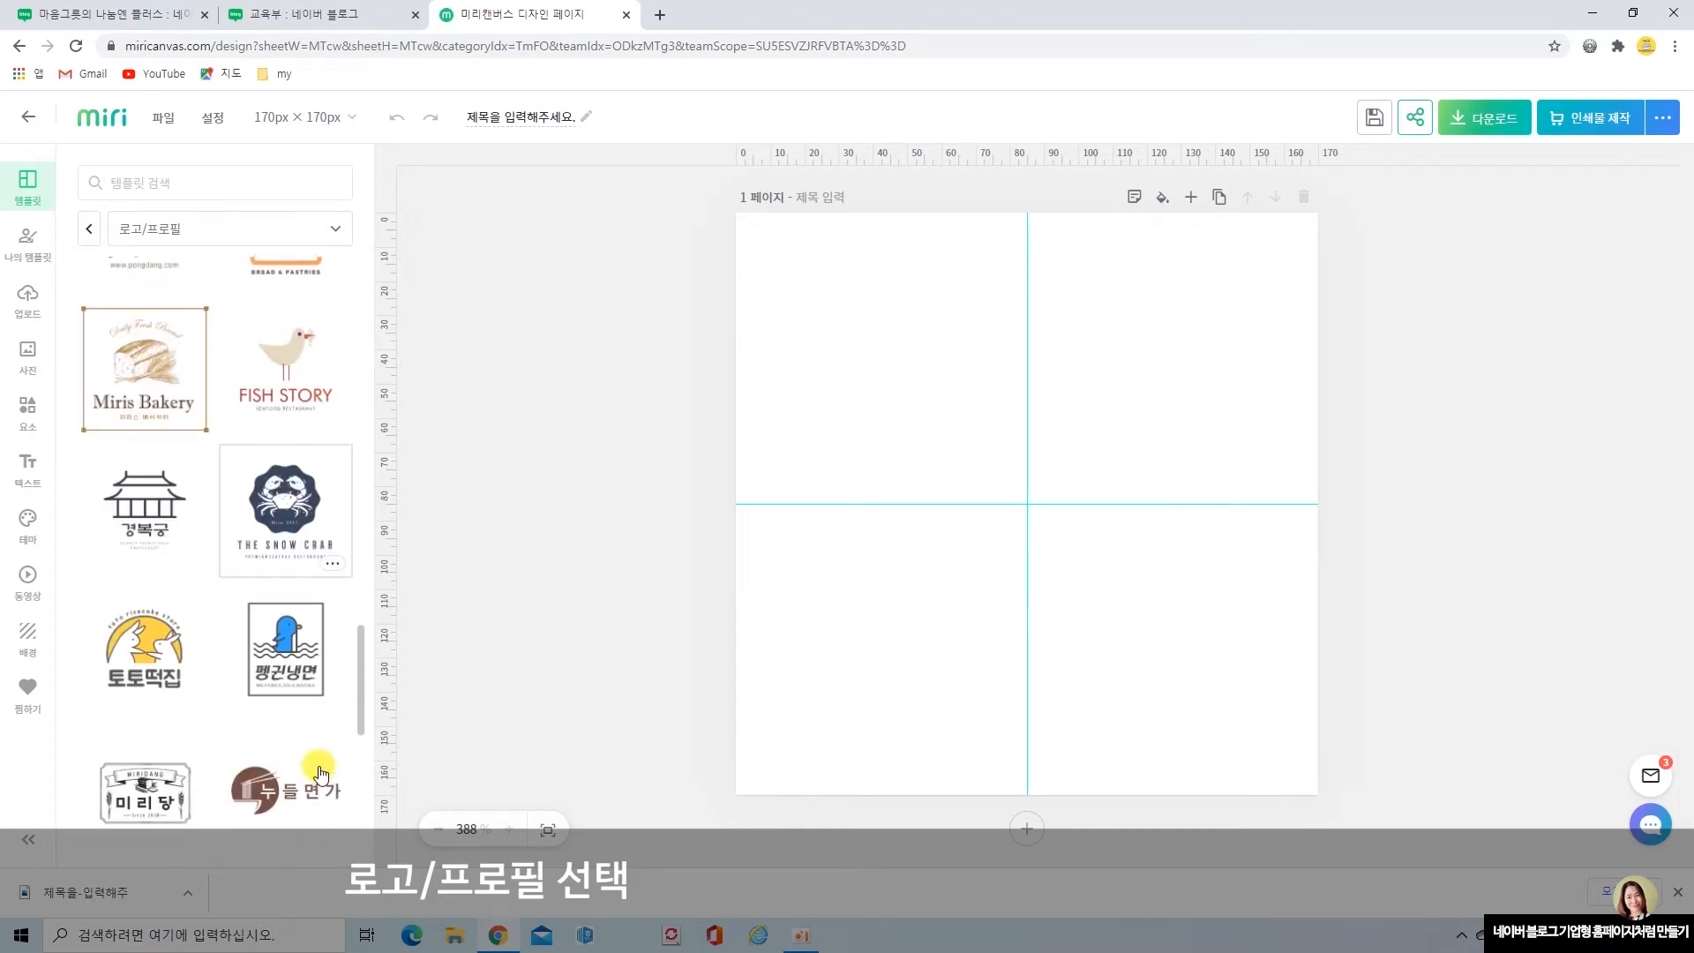
pyautogui.scroll(-3, 320, 775)
pyautogui.scroll(-8, 320, 775)
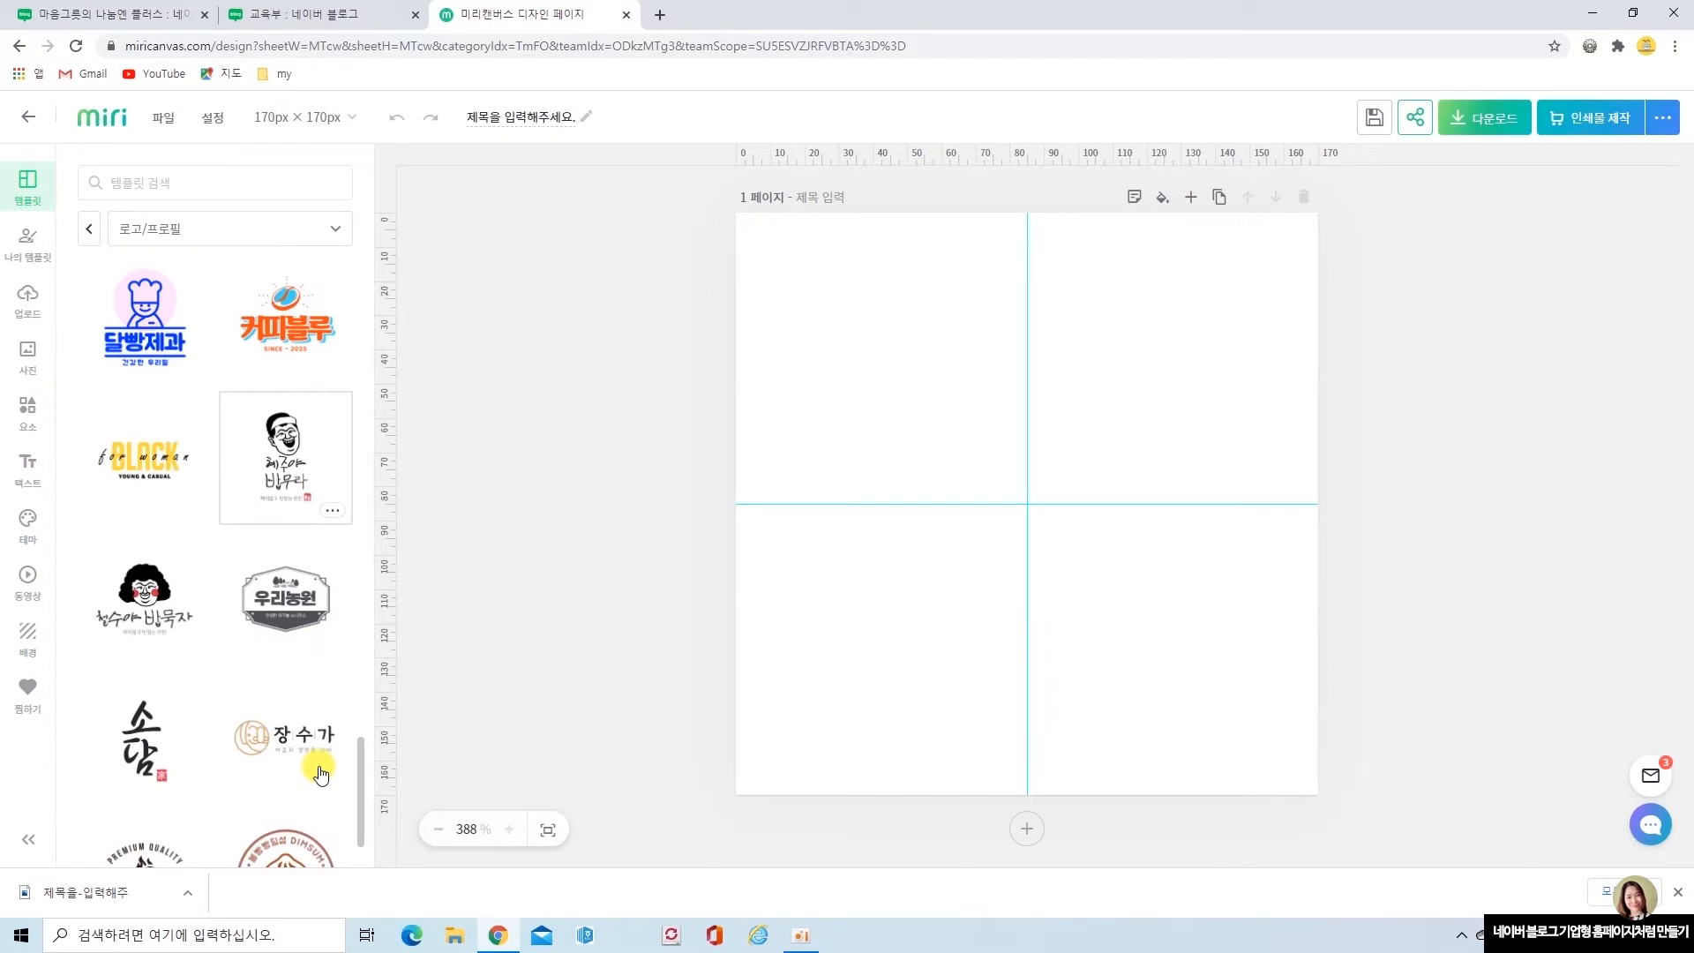
pyautogui.scroll(-6, 301, 797)
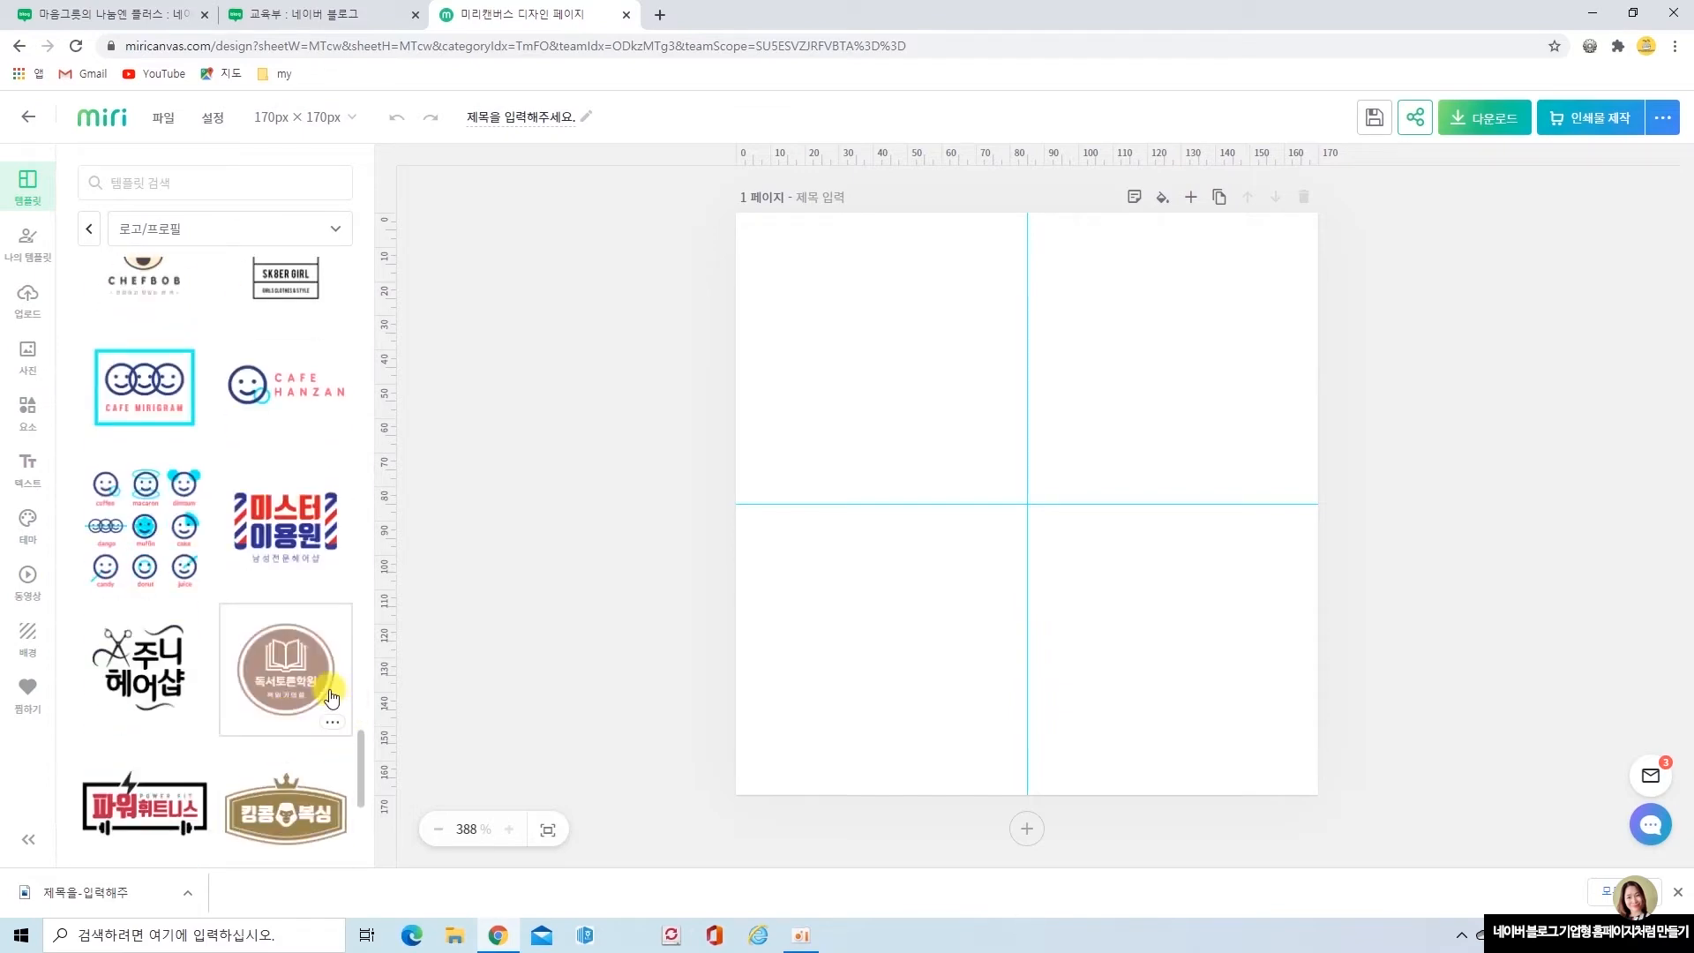
pyautogui.click(295, 682)
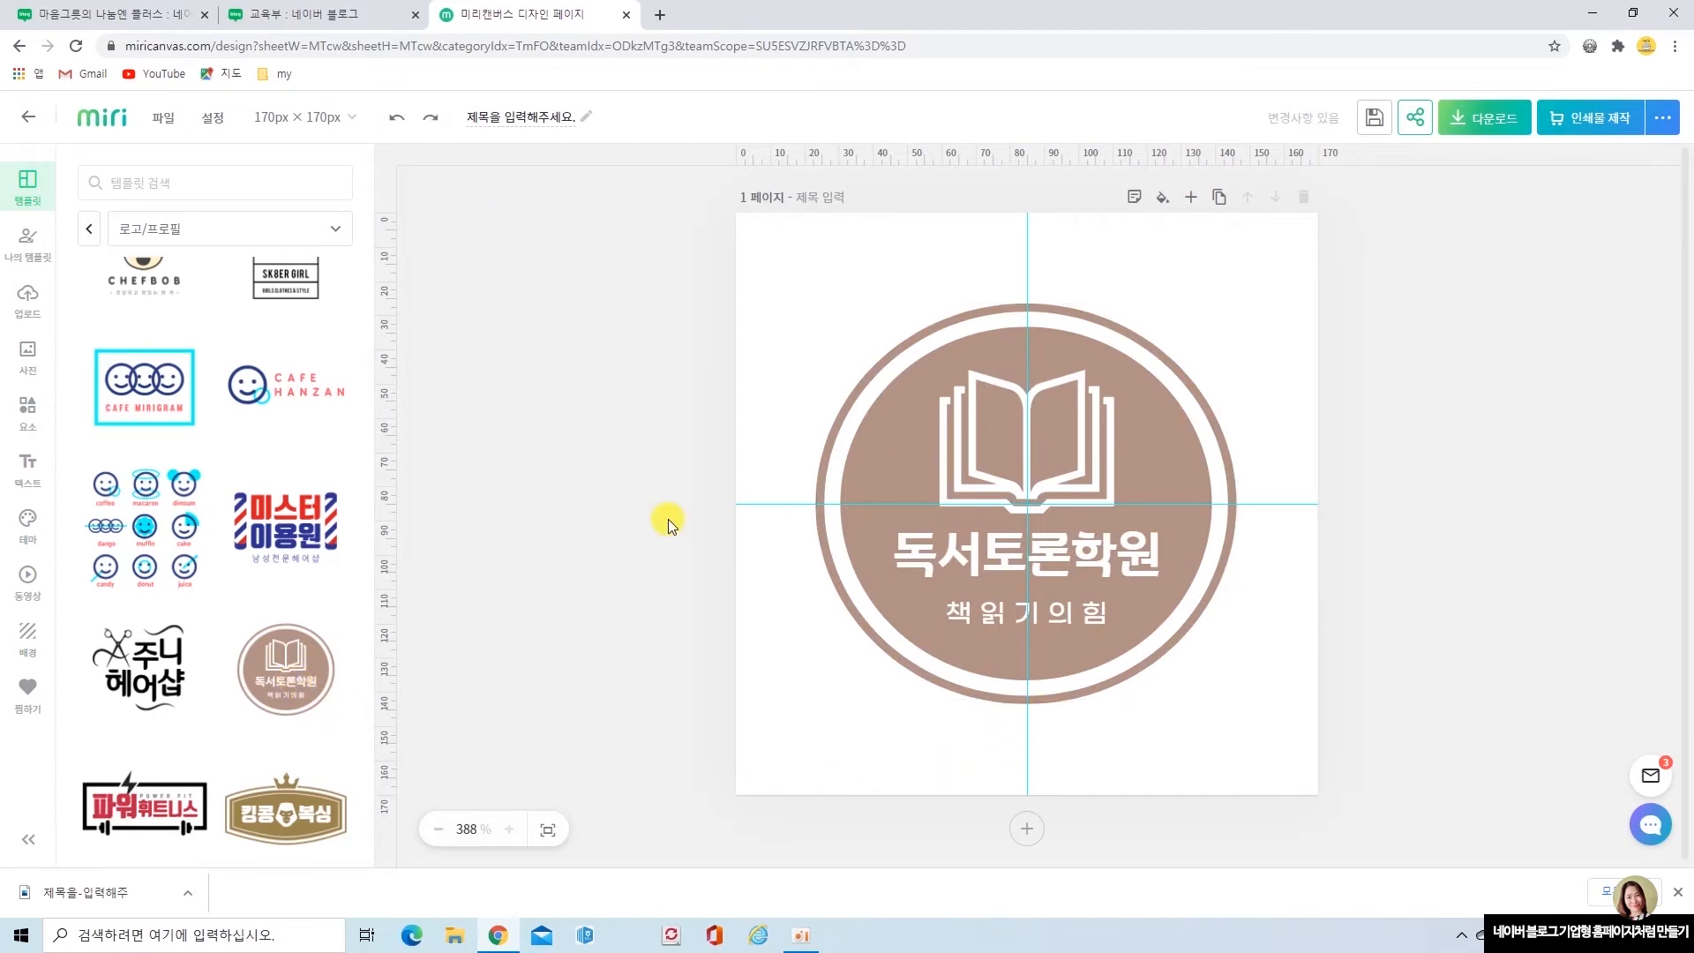
# Replace the logo's main title text with 드로잉습작.
pyautogui.click(1103, 560)
pyautogui.click(1108, 560)
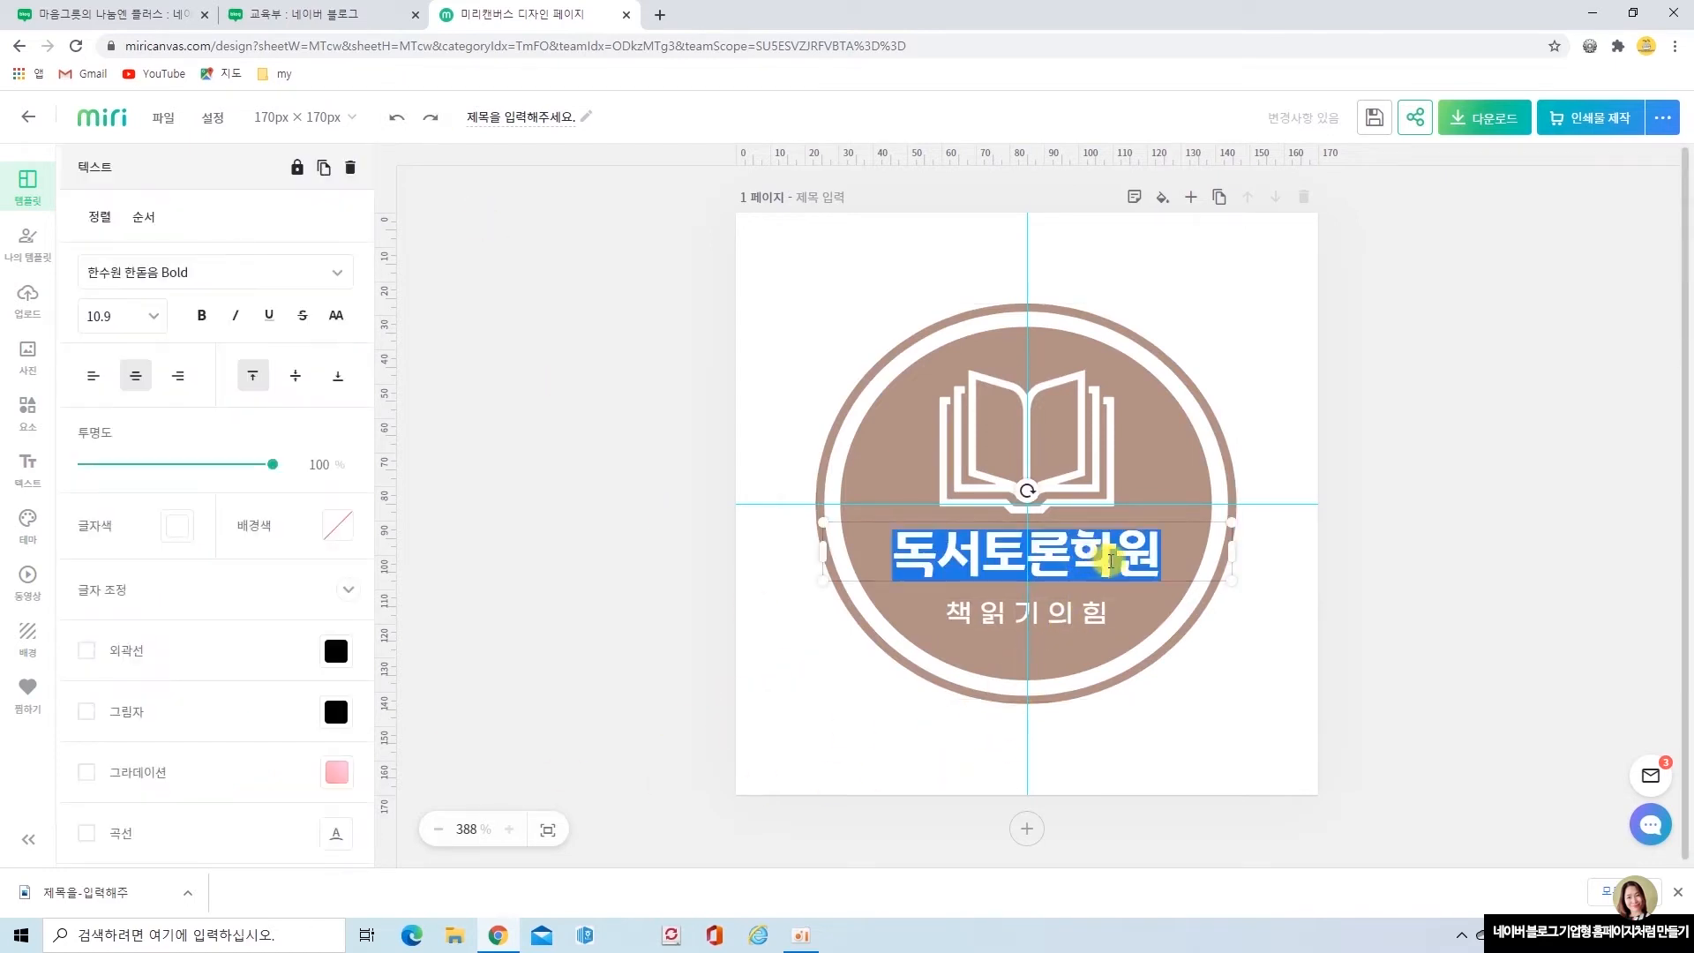
pyautogui.write('드로잉ㅅ')
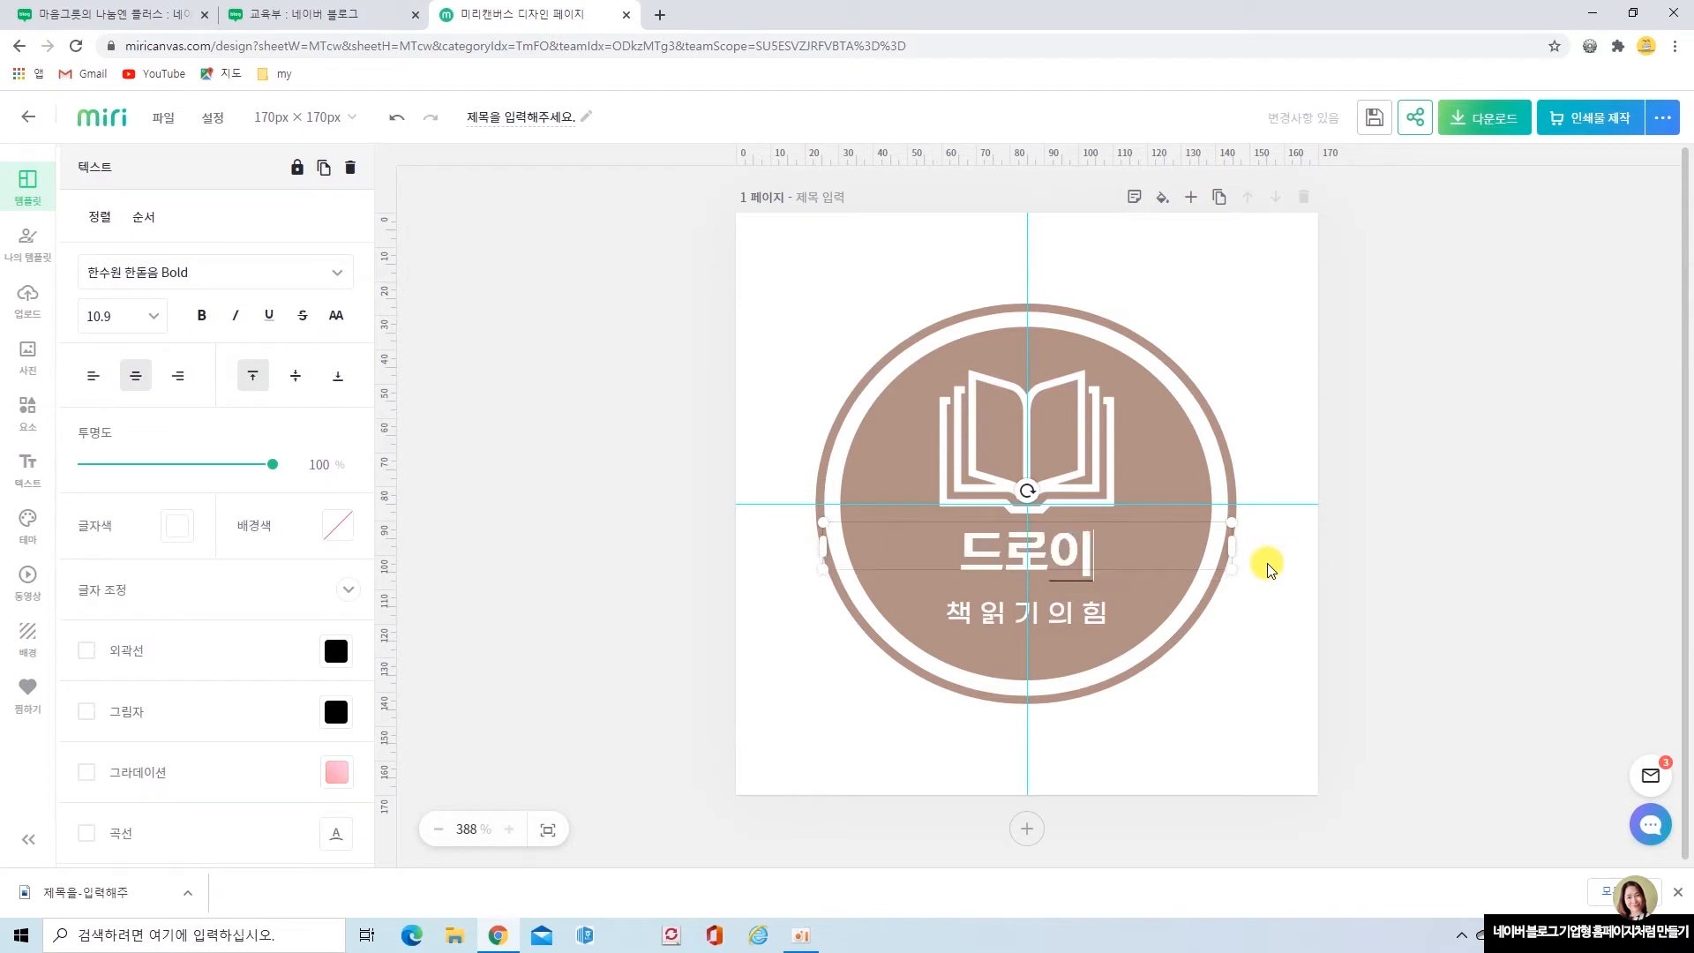
pyautogui.write('습작')
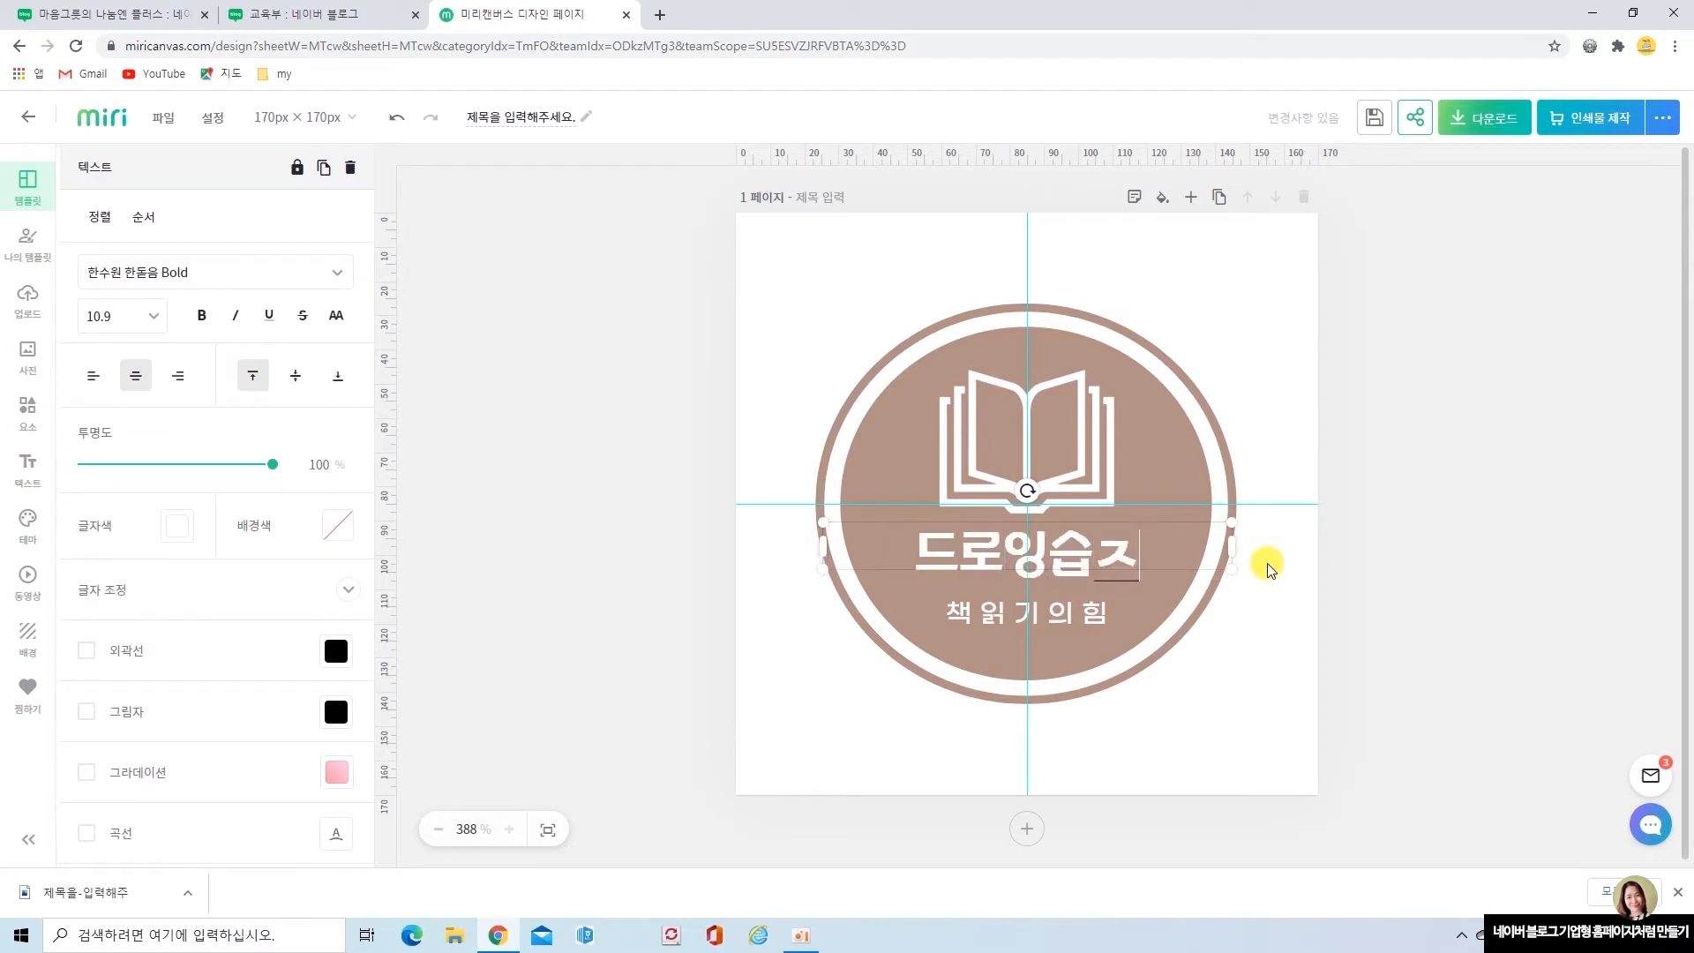
# Set the subtitle's font size to 3 and replace its text with "1일 1작품 그리기".
pyautogui.click(1041, 613)
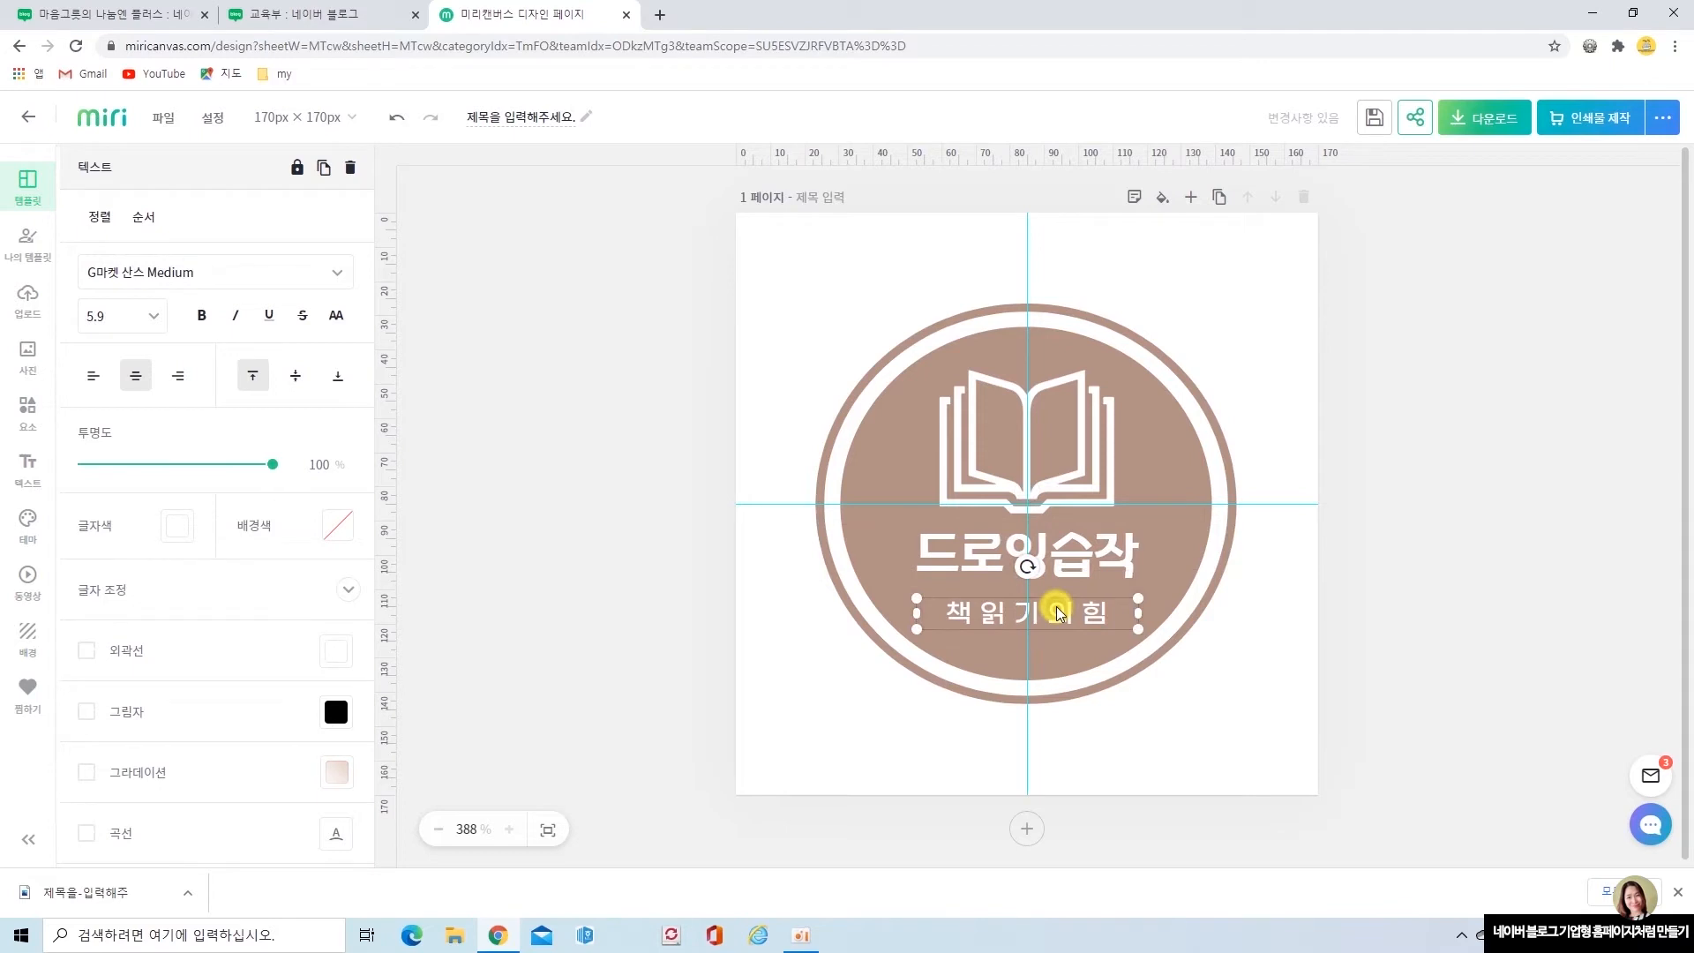
pyautogui.moveTo(113, 318); pyautogui.dragTo(70, 330)
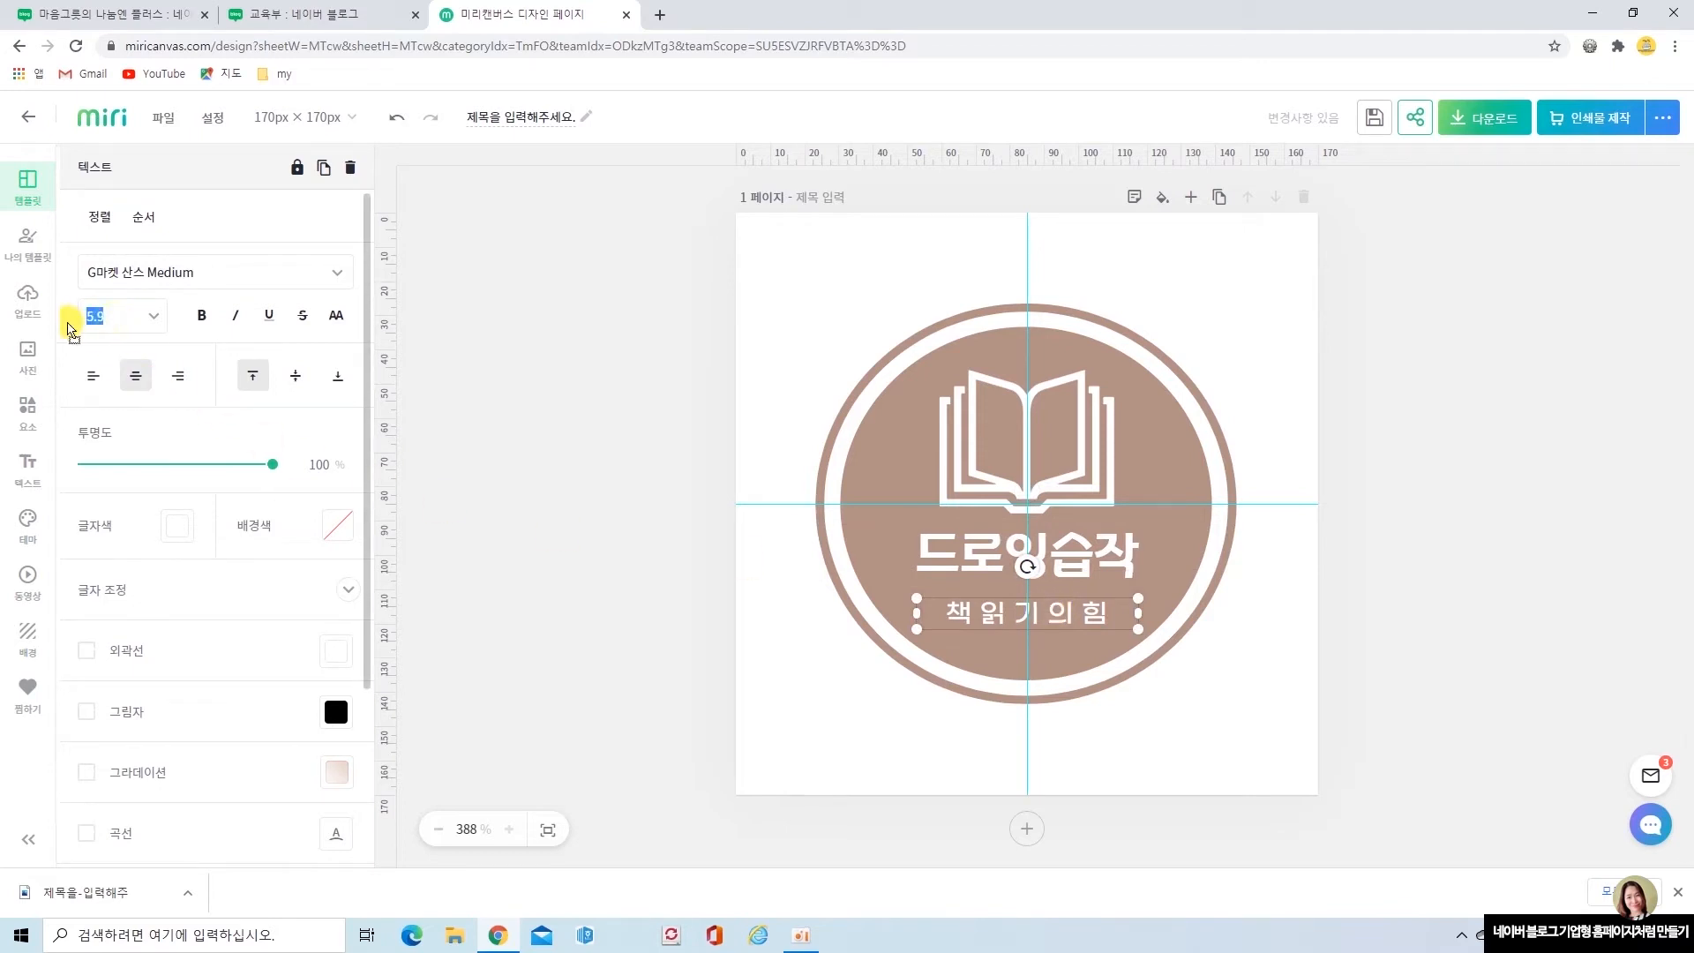
pyautogui.write('3')
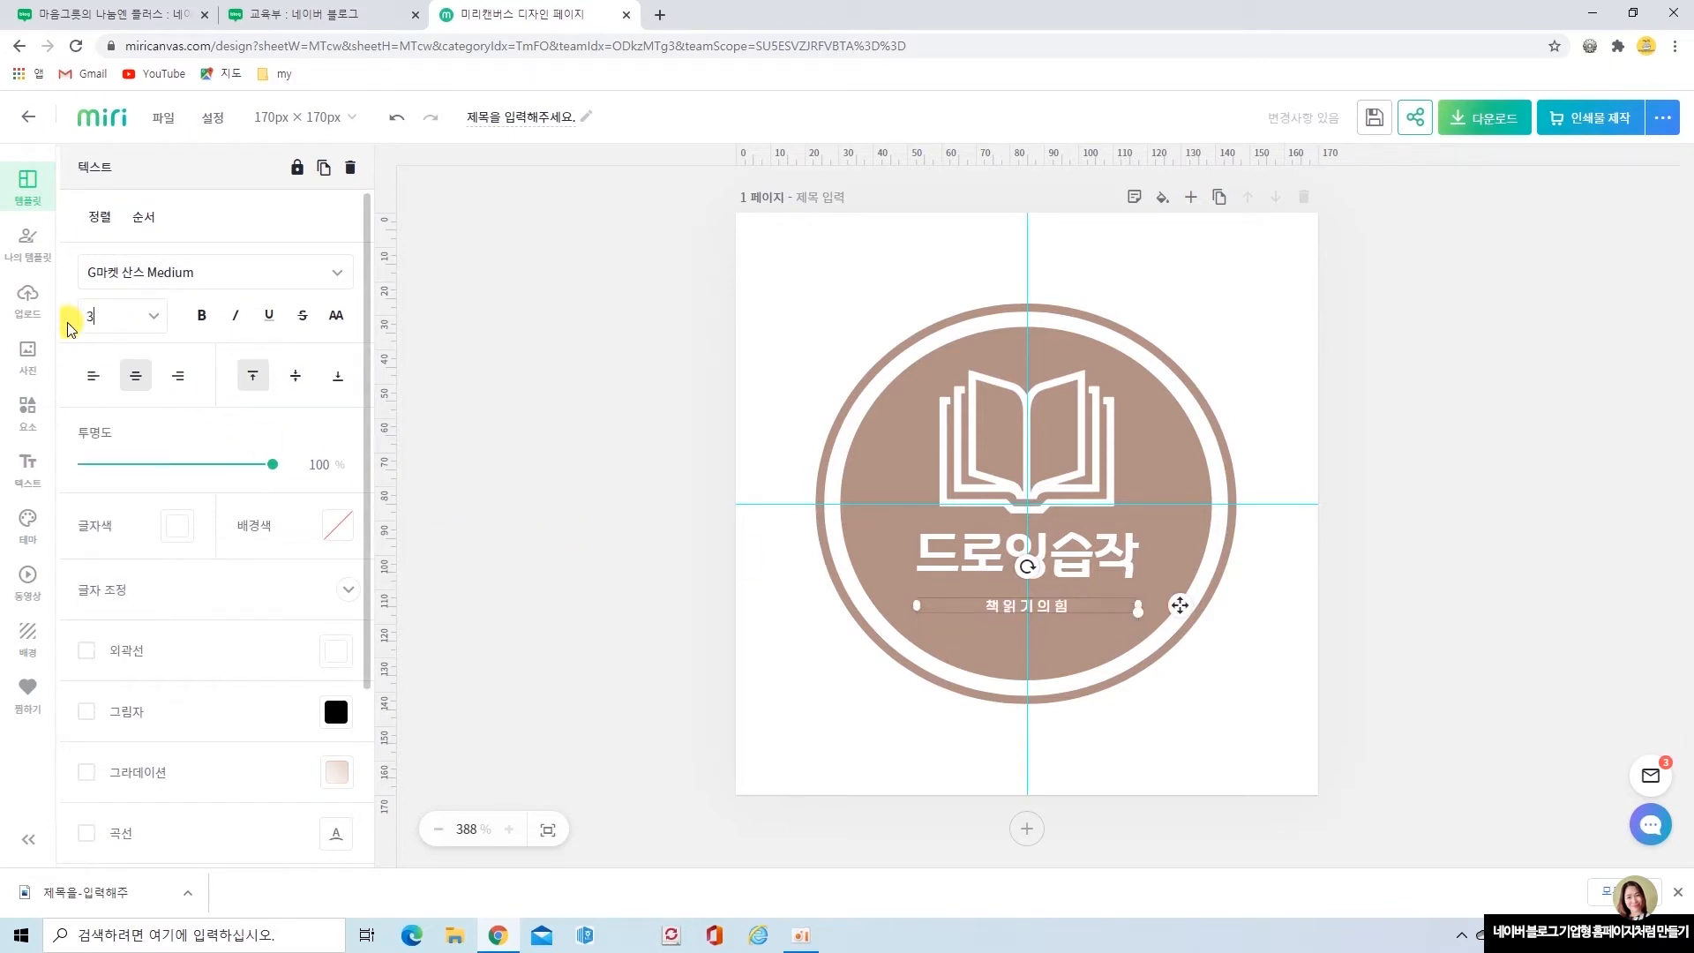
pyautogui.doubleClick(1071, 607)
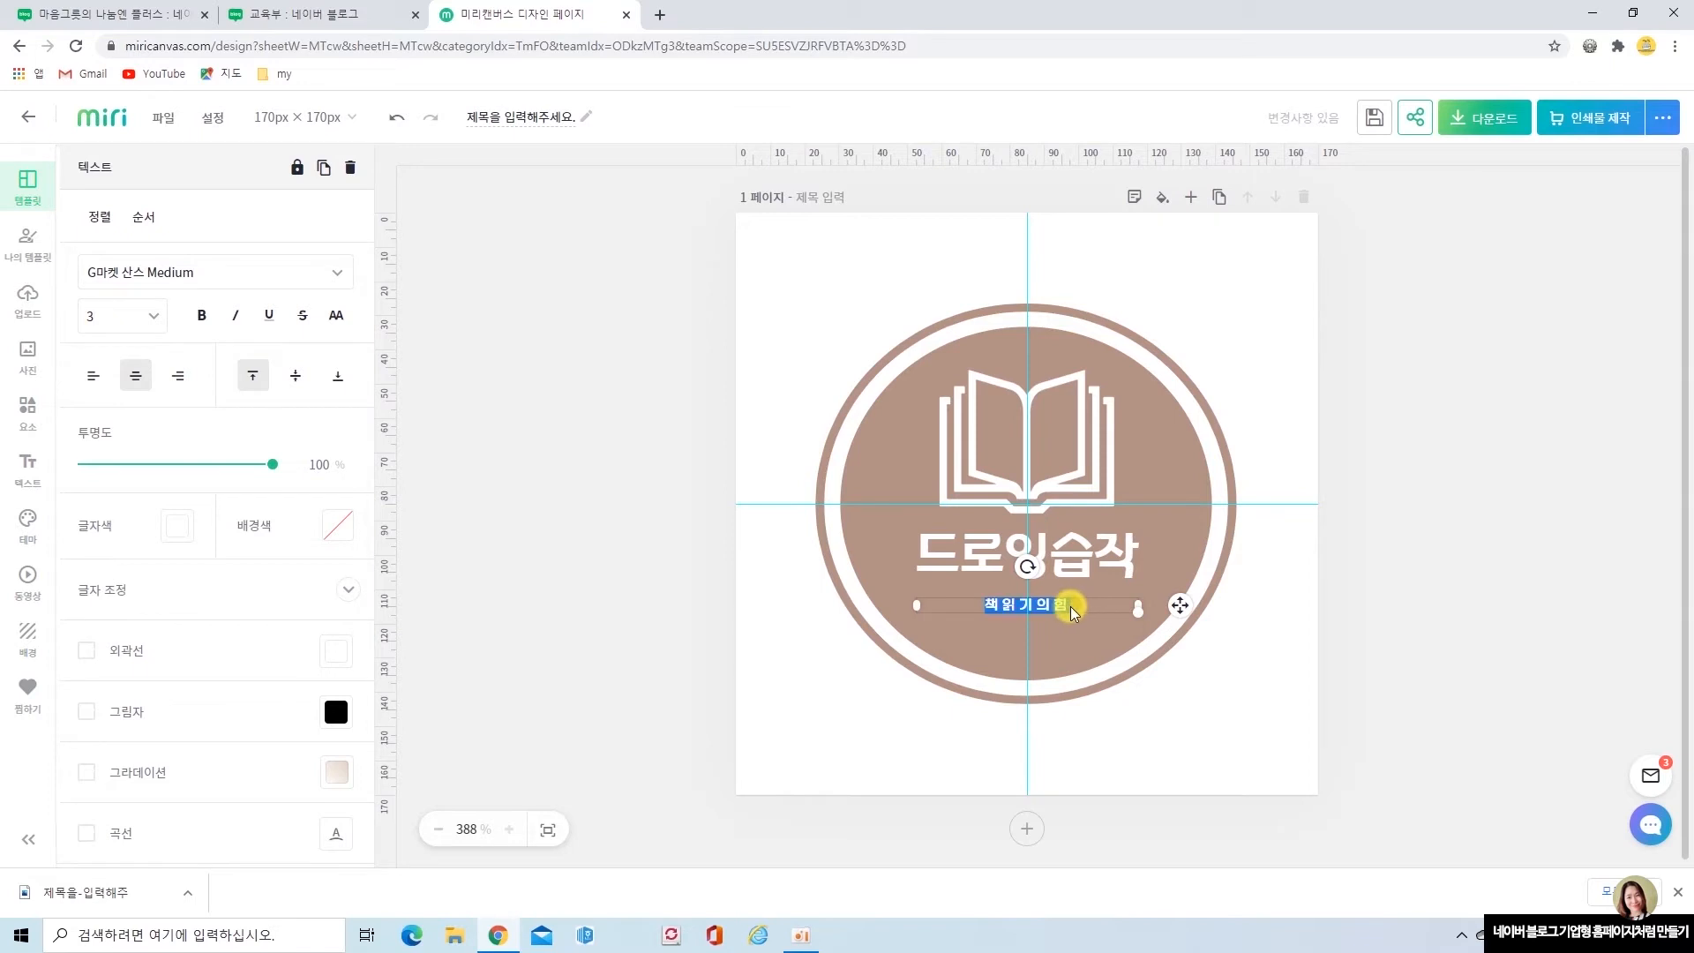
pyautogui.write('ㄱ')
pyautogui.write(' 1작품')
pyautogui.write(' 그리기')
pyautogui.click(1257, 688)
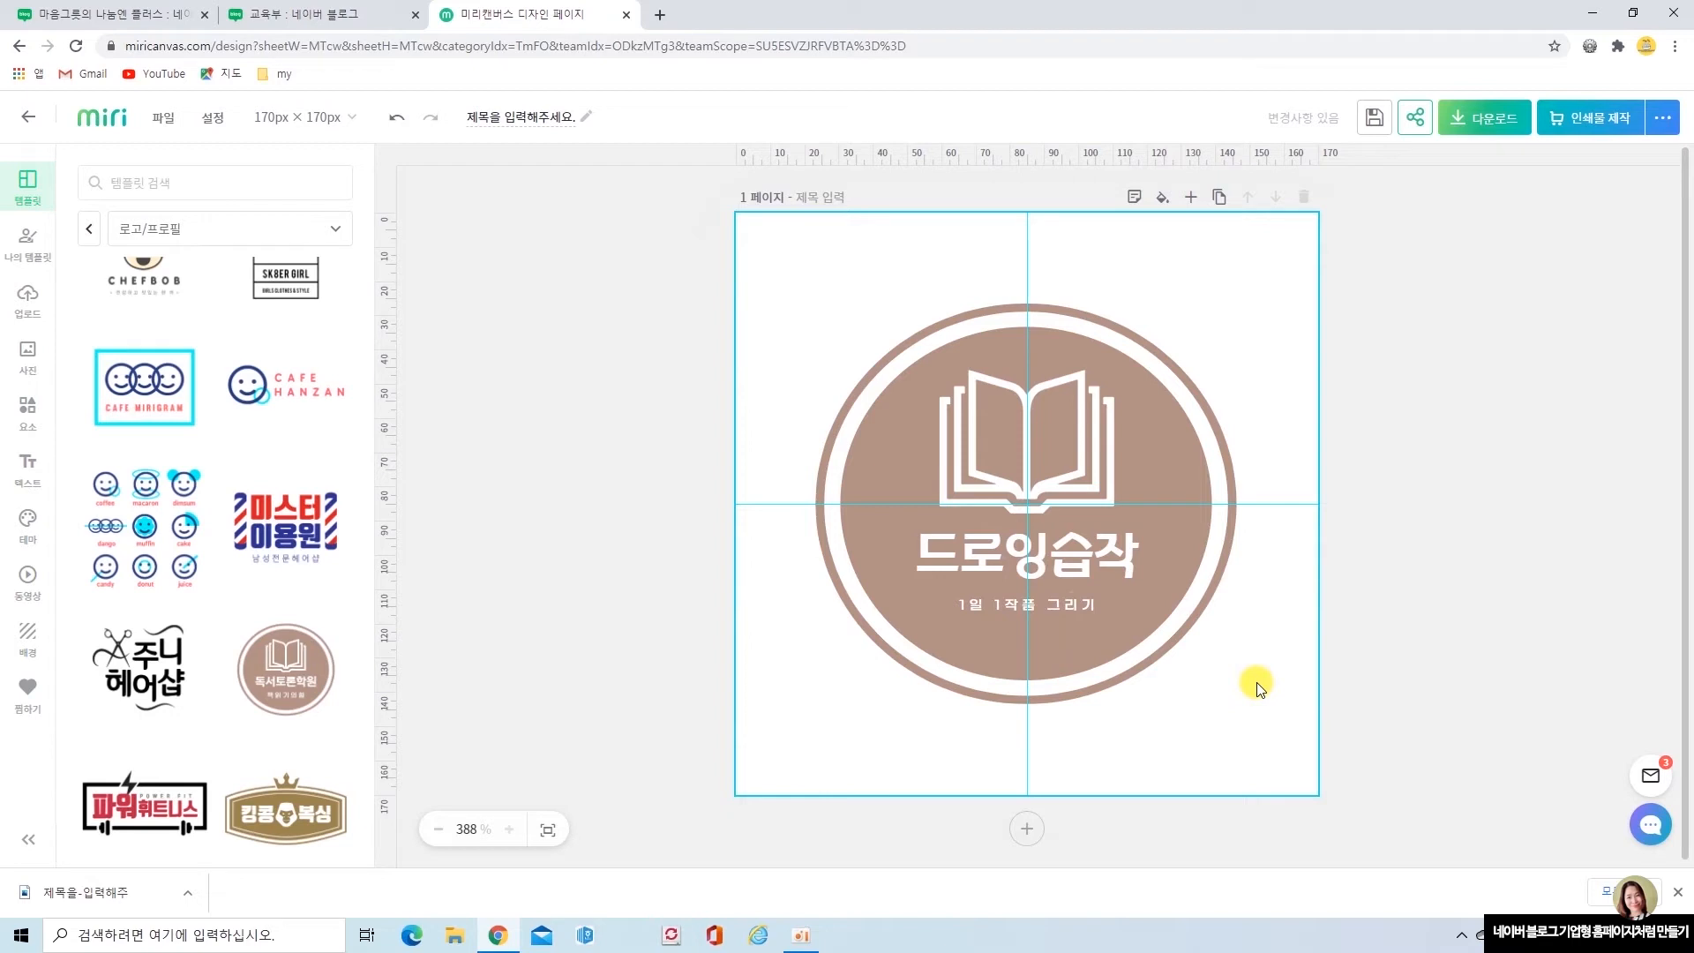
# Delete the open-book illustration from the logo and search the elements for 펜일러스트.
pyautogui.click(1096, 457)
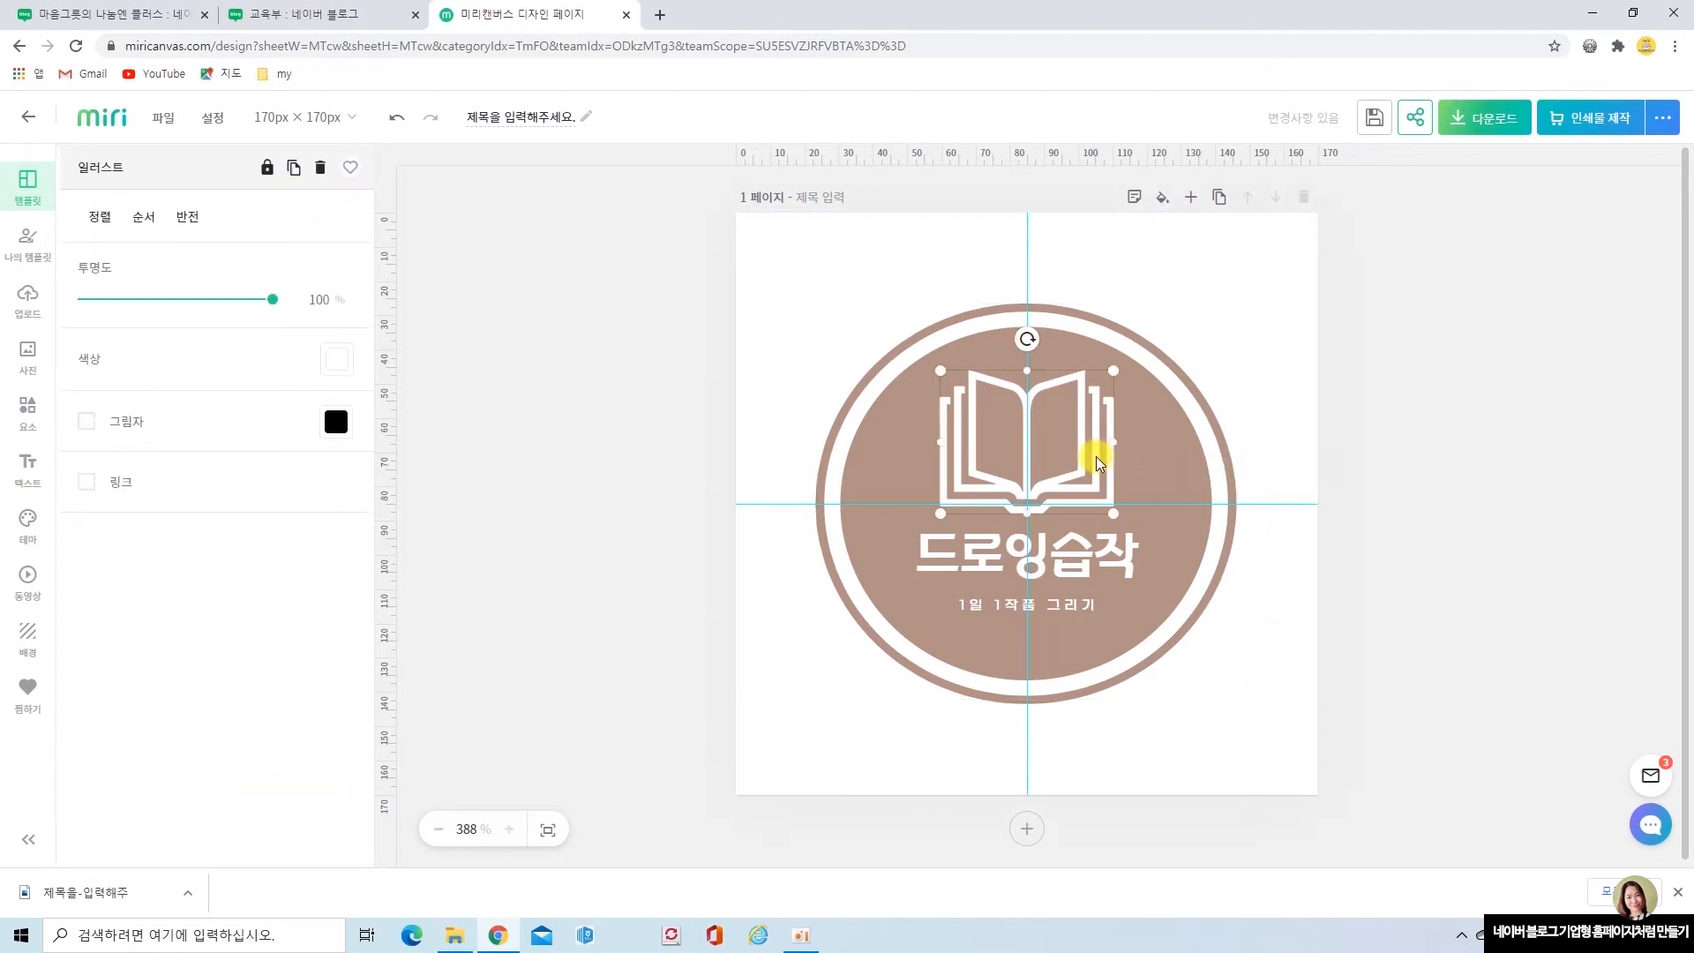
pyautogui.press('Delete')
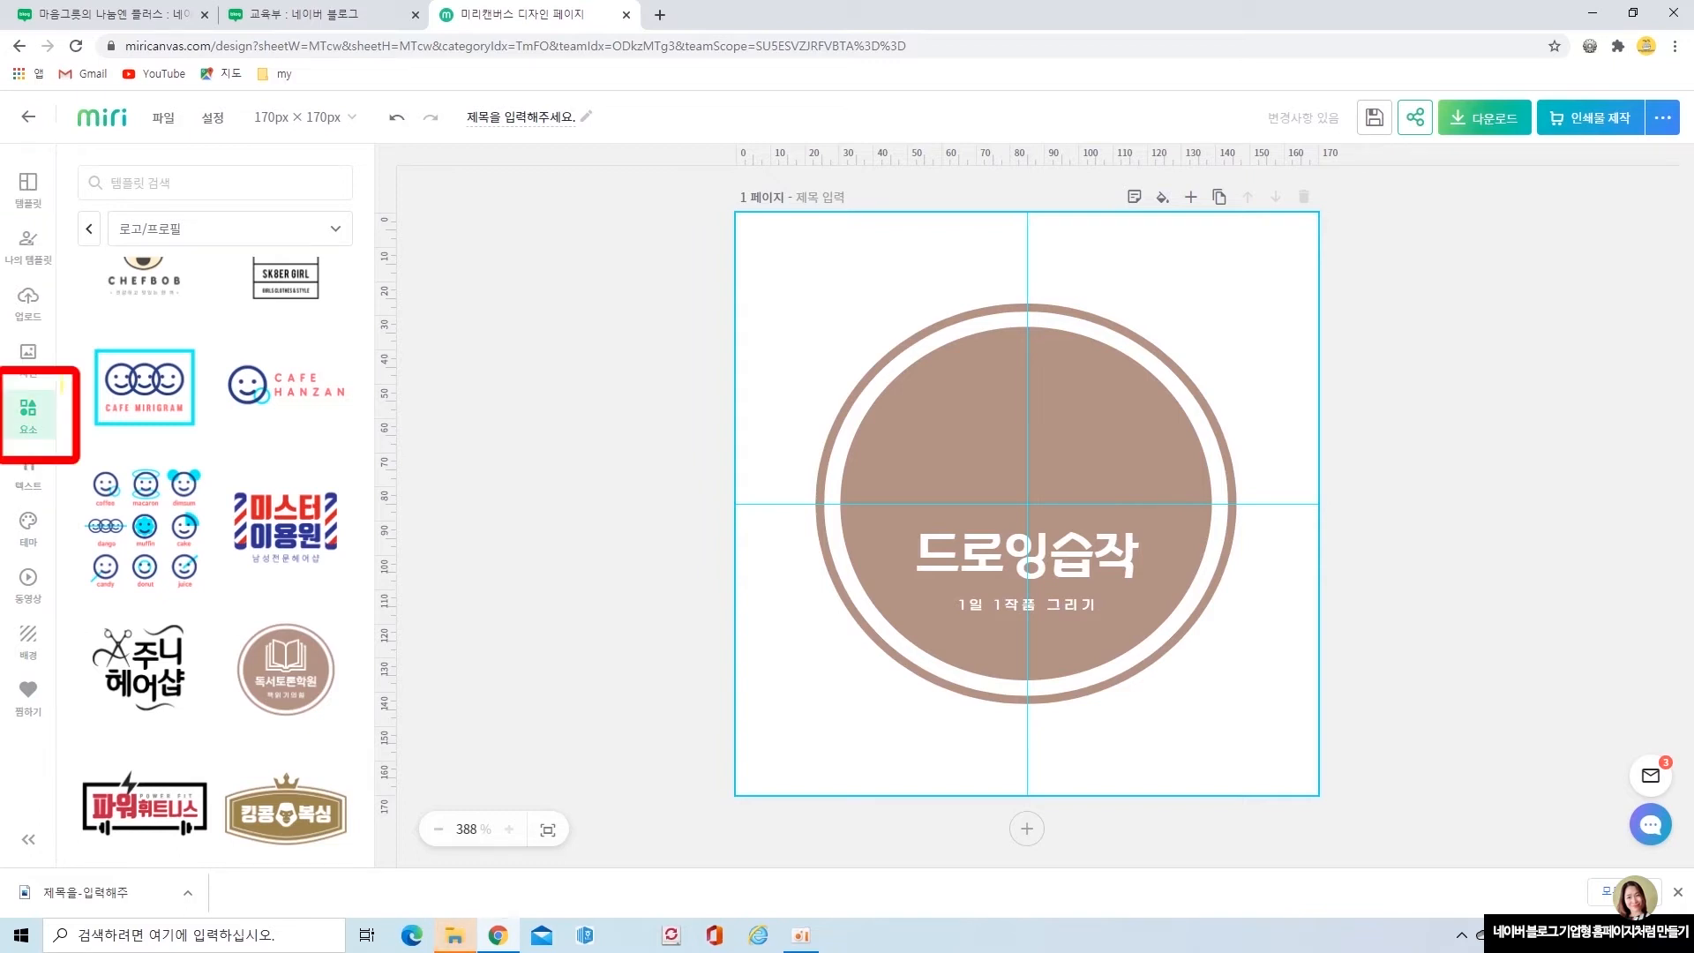
pyautogui.click(28, 417)
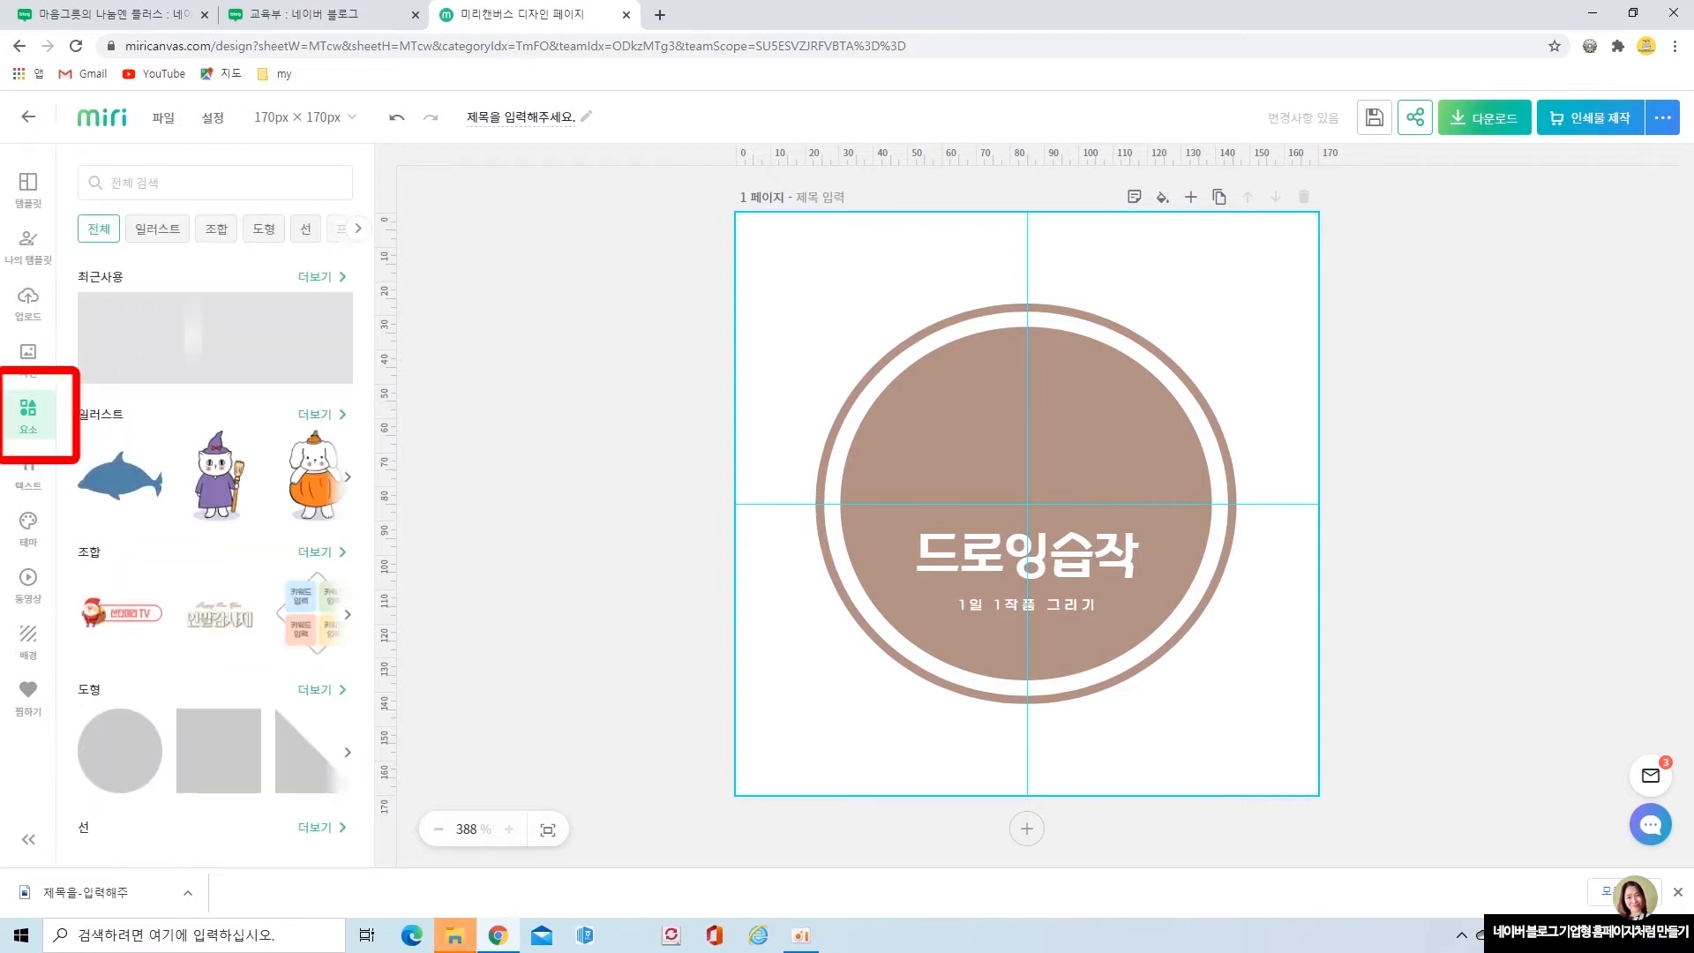
pyautogui.click(156, 186)
pyautogui.write('펜일러')
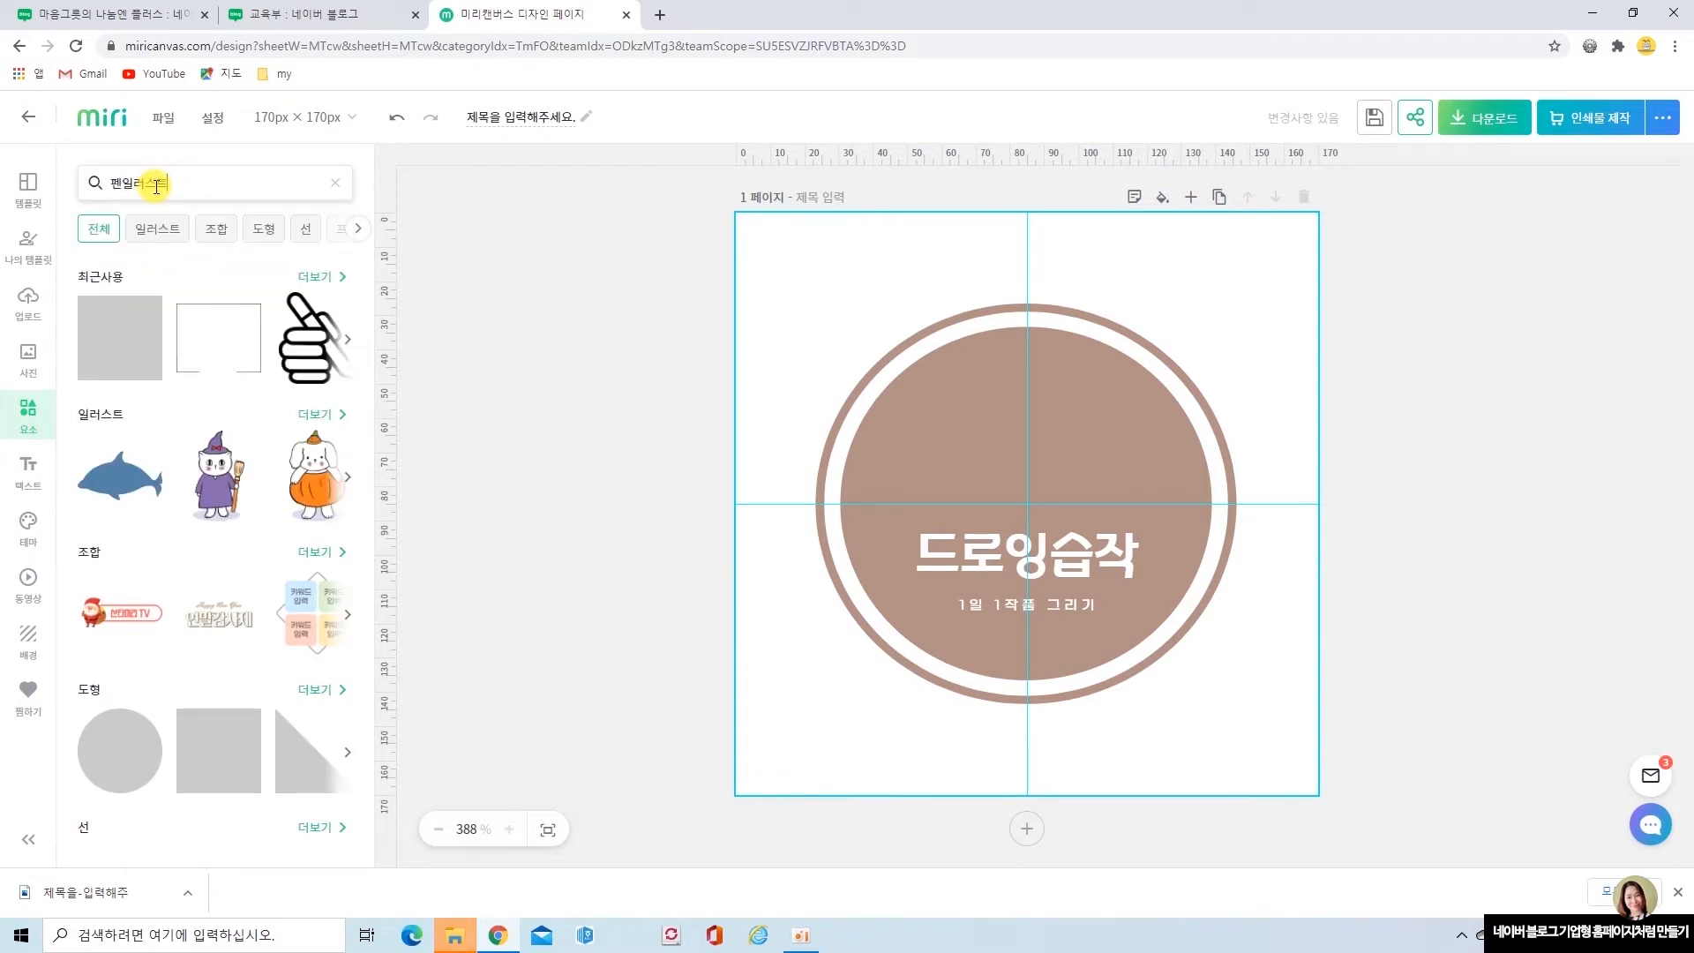
pyautogui.write('스트')
pyautogui.press('Return')
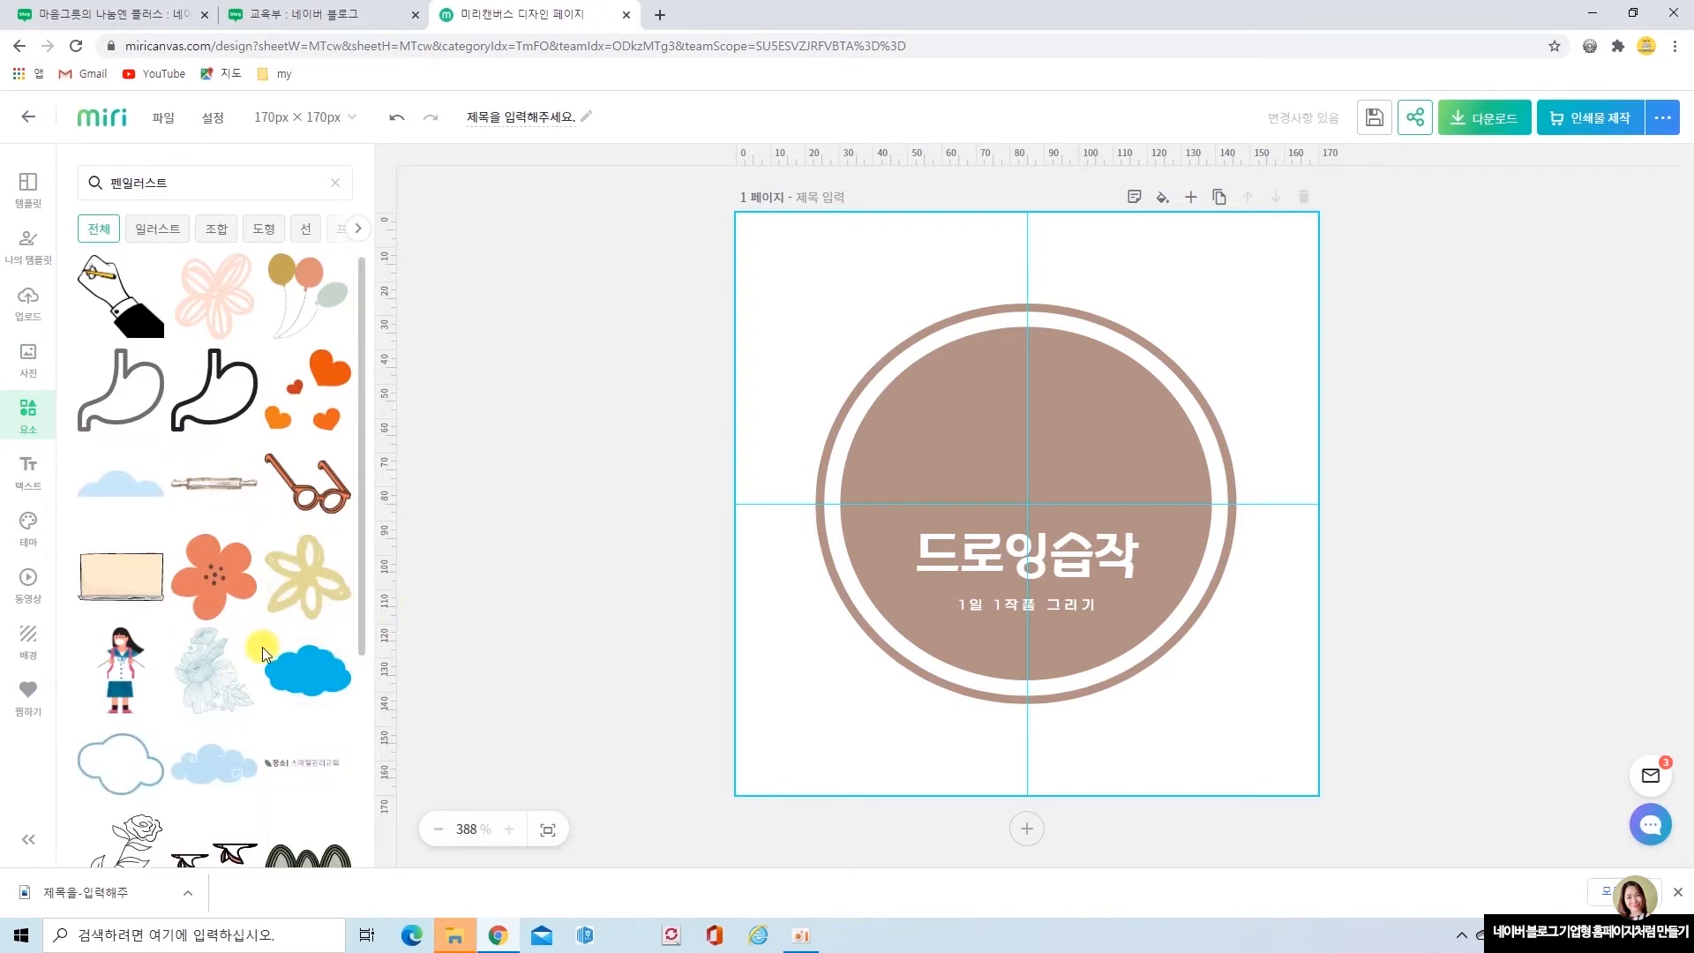
# Browse the found elements, shorten the search term to 펜일러 and insert the black outline illustration of a hand holding a pen.
pyautogui.scroll(-3, 262, 648)
pyautogui.scroll(-1, 263, 653)
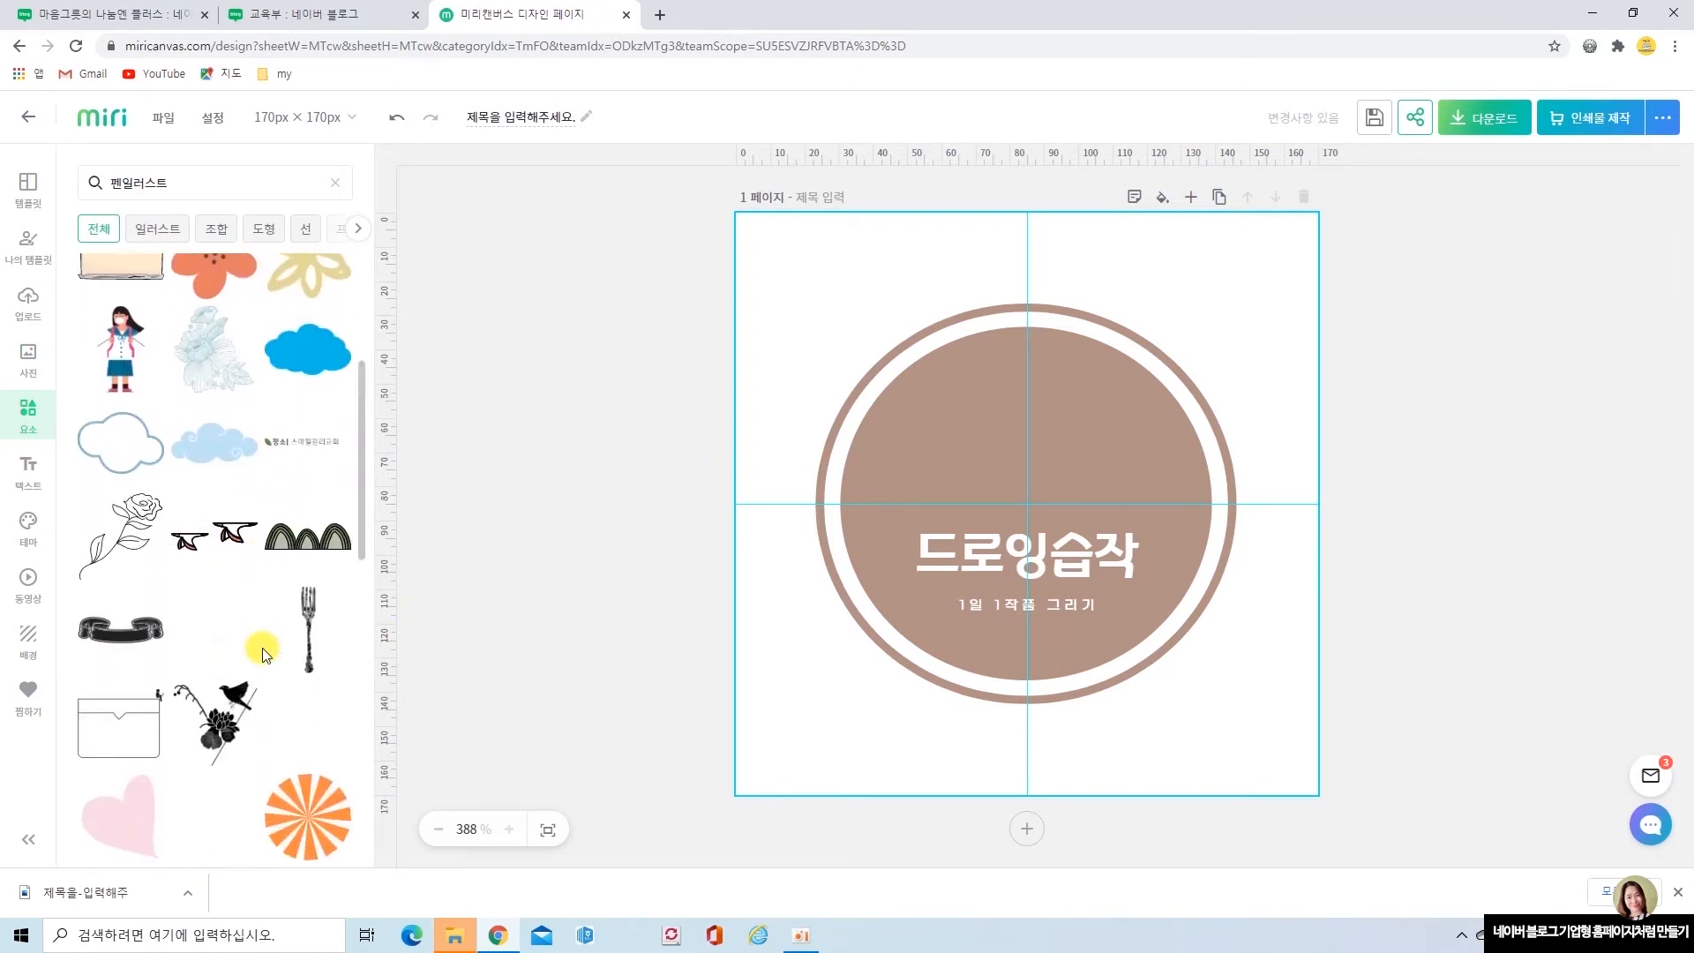
pyautogui.scroll(3, 262, 651)
pyautogui.scroll(-5, 262, 662)
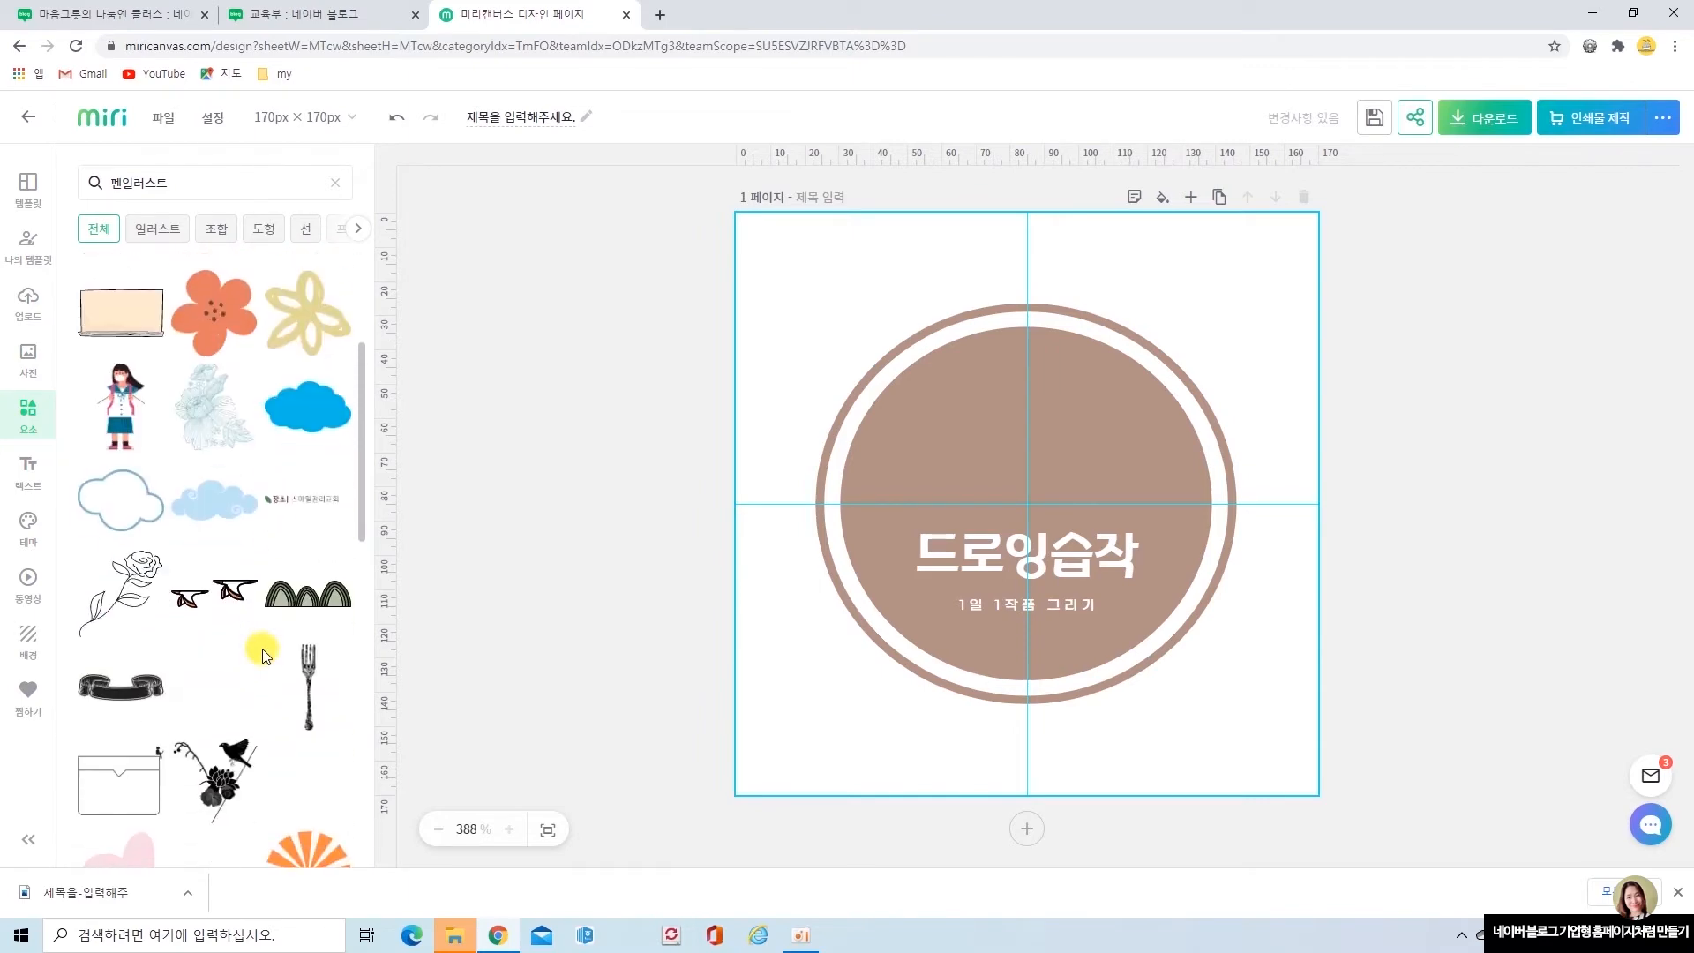
pyautogui.scroll(-5, 262, 687)
pyautogui.scroll(-2, 266, 692)
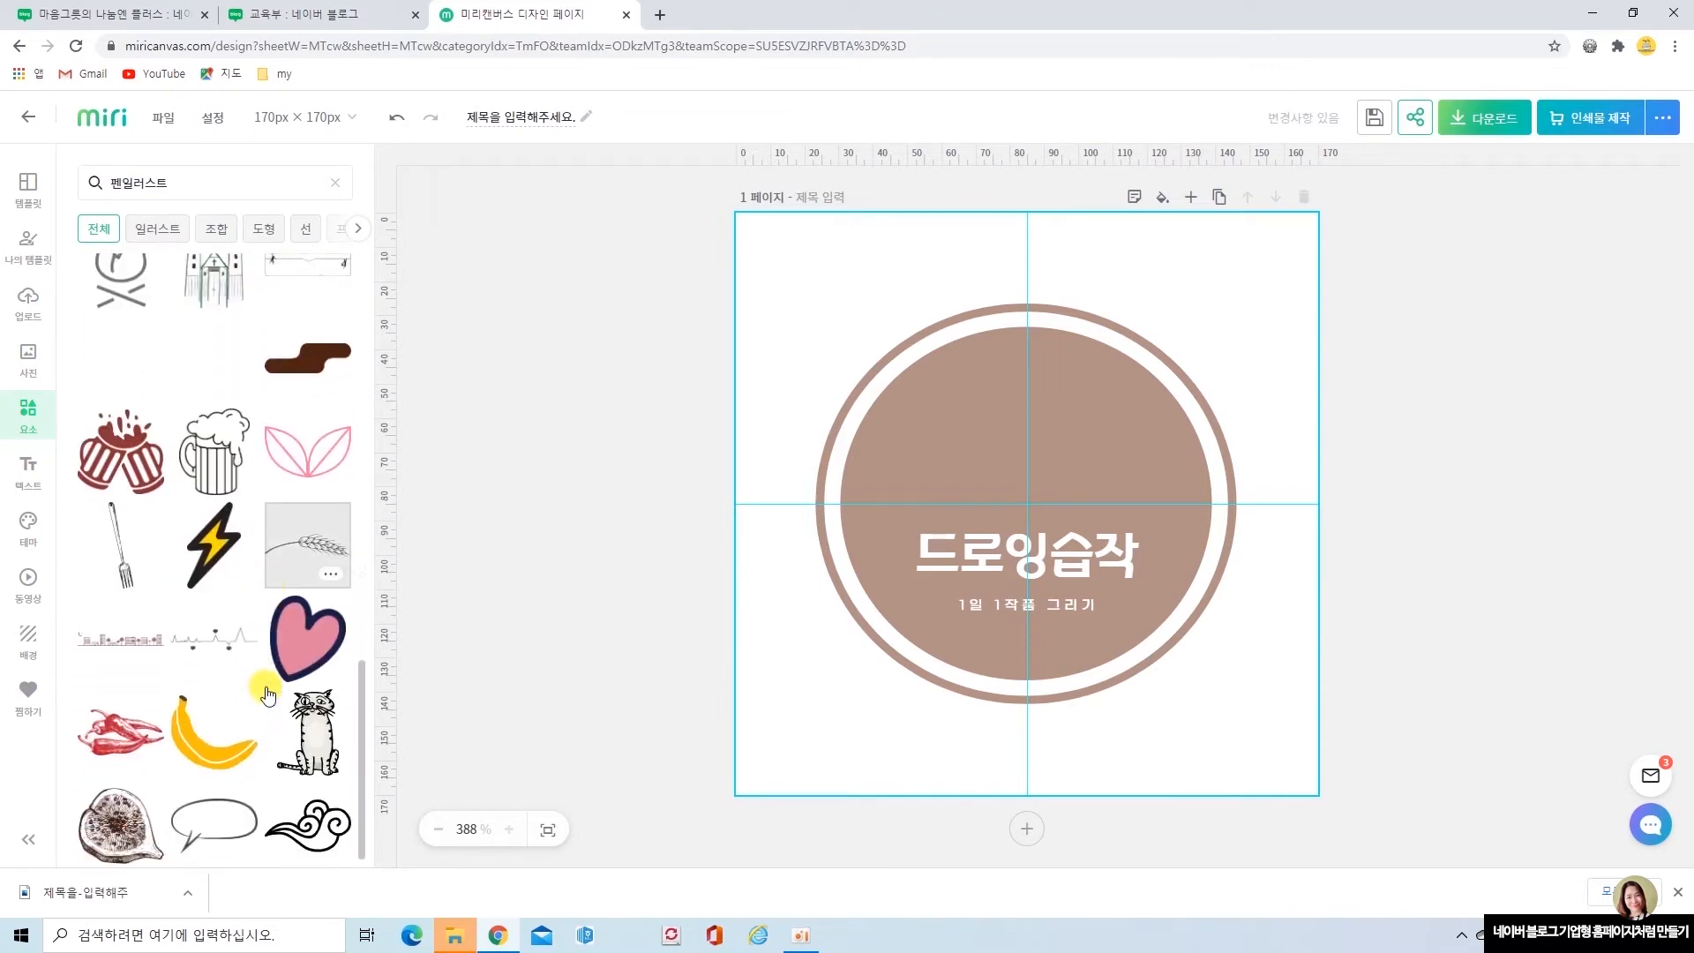
pyautogui.scroll(10, 265, 688)
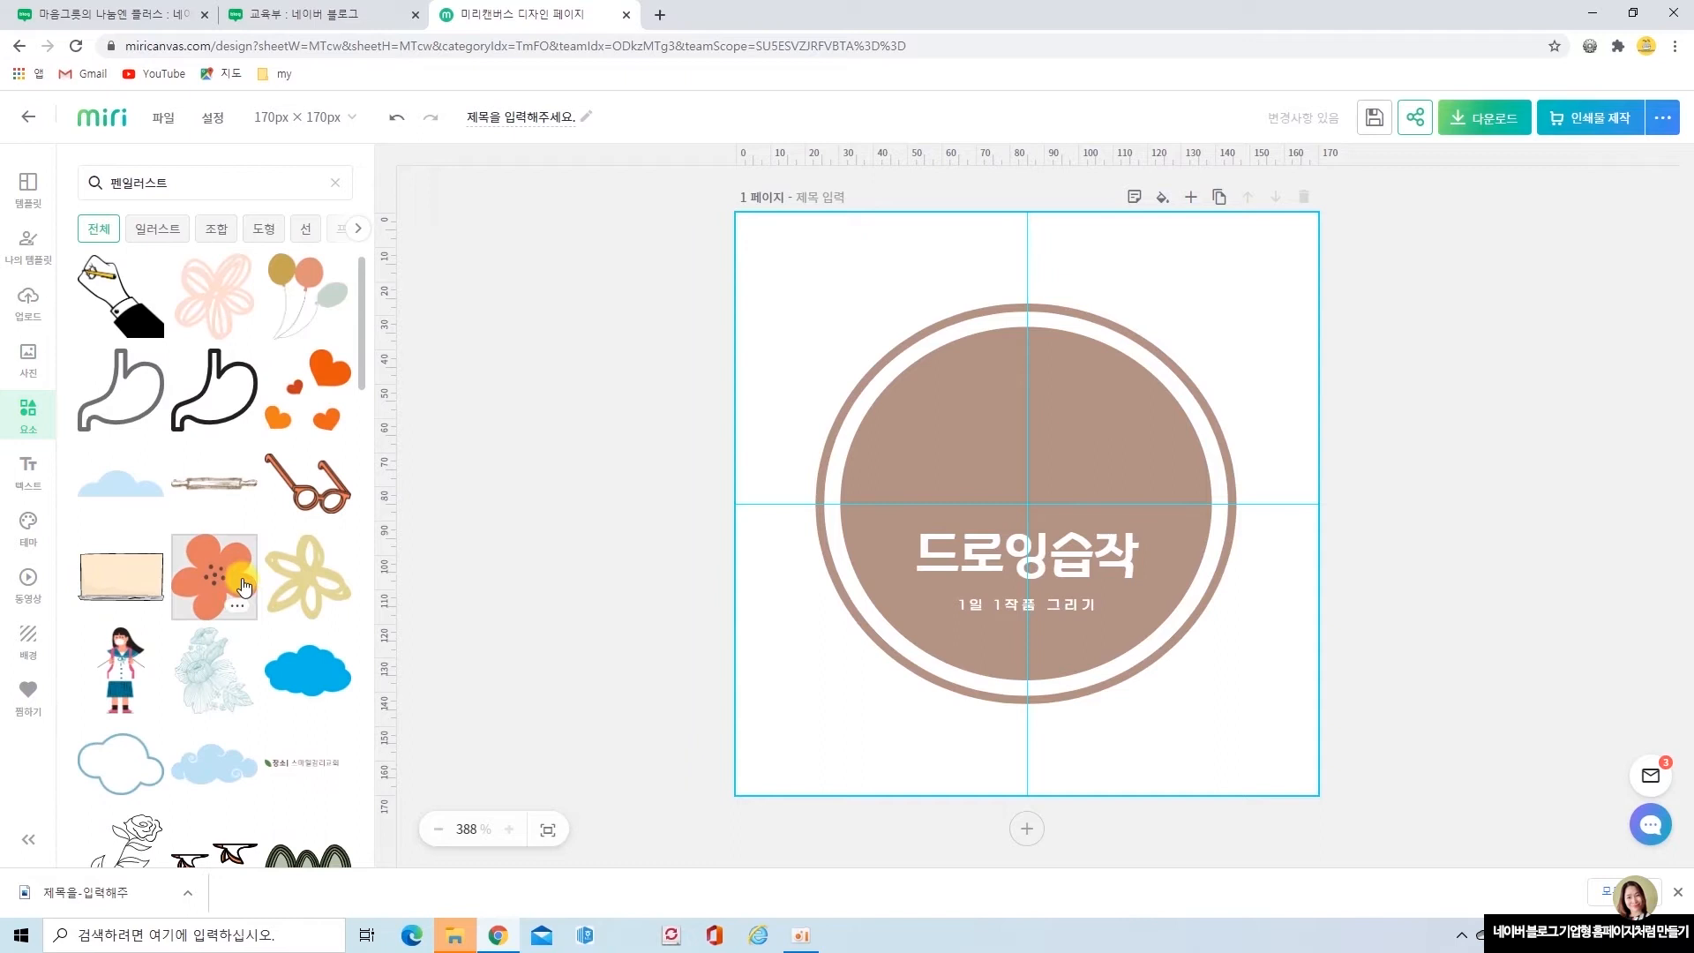
pyautogui.click(197, 178)
pyautogui.click(282, 178)
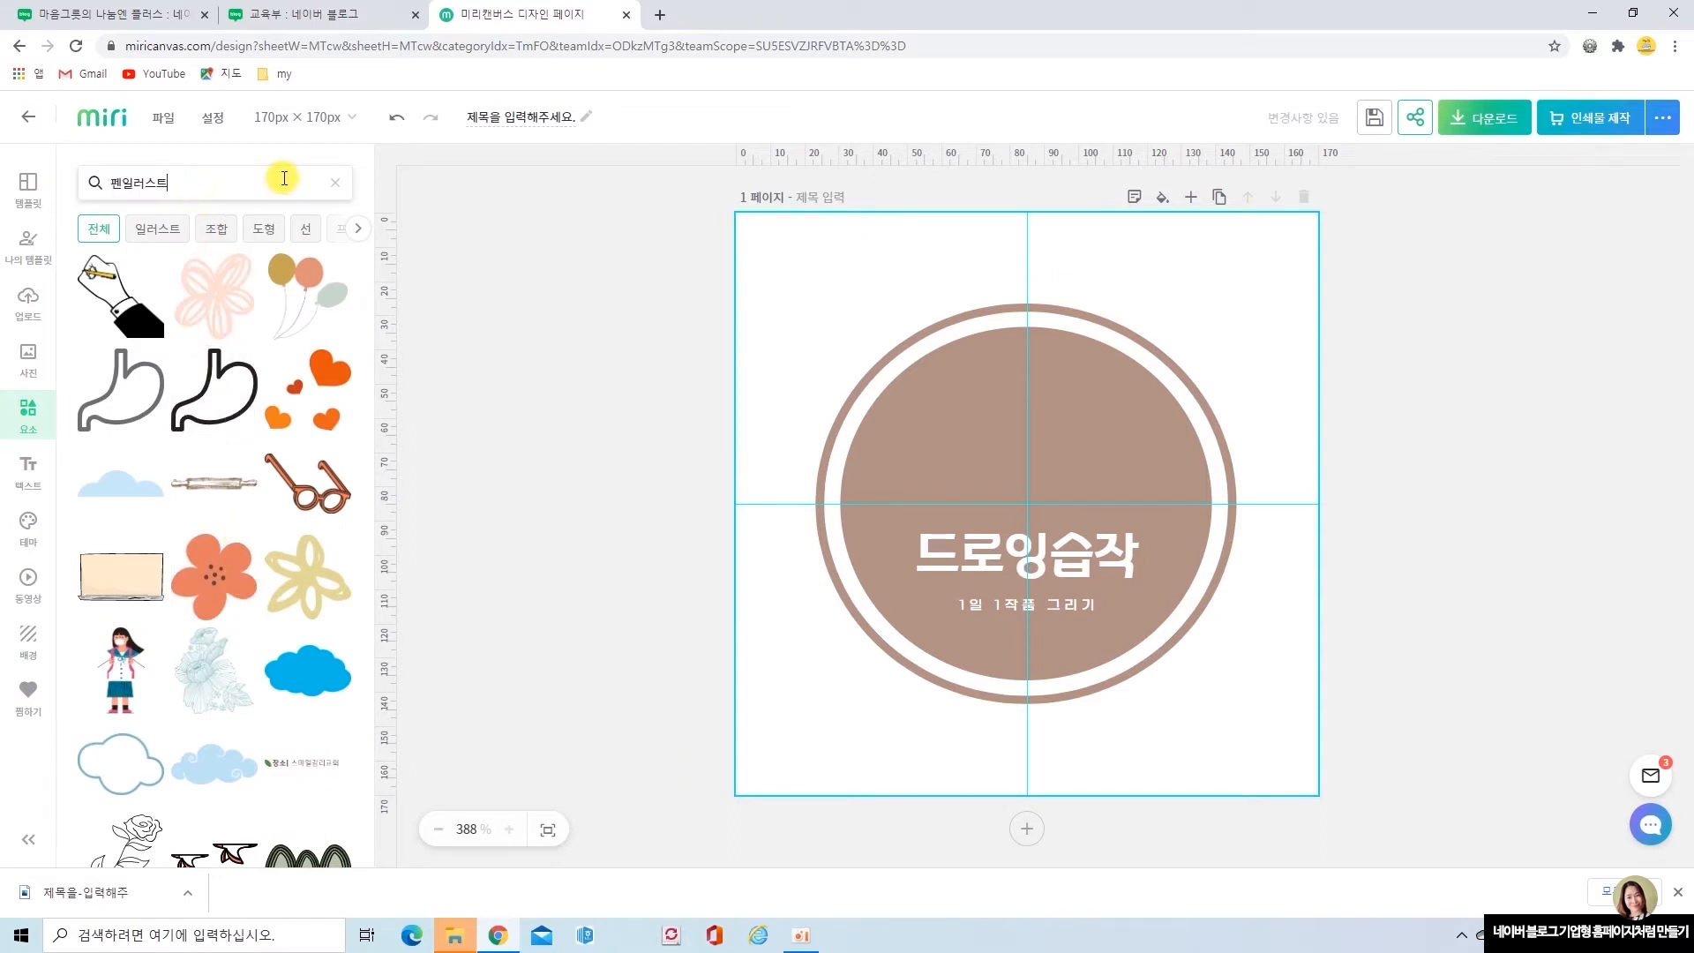
pyautogui.press('BackSpace')
pyautogui.write('러')
pyautogui.press('Return')
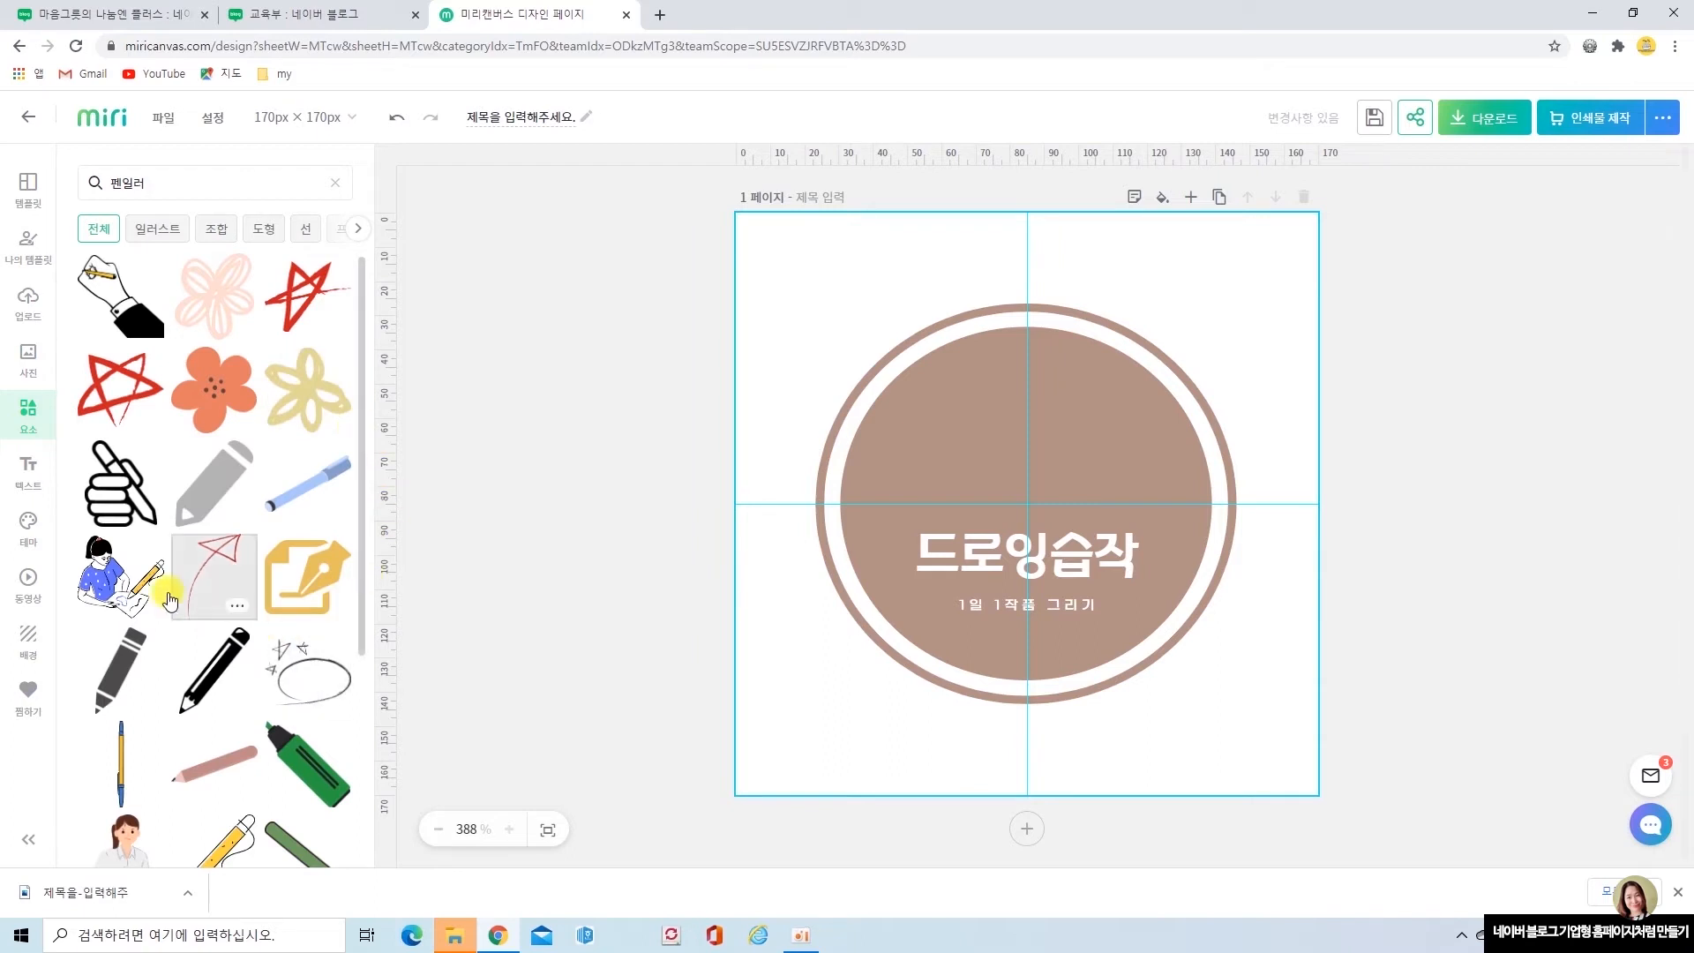
pyautogui.click(132, 500)
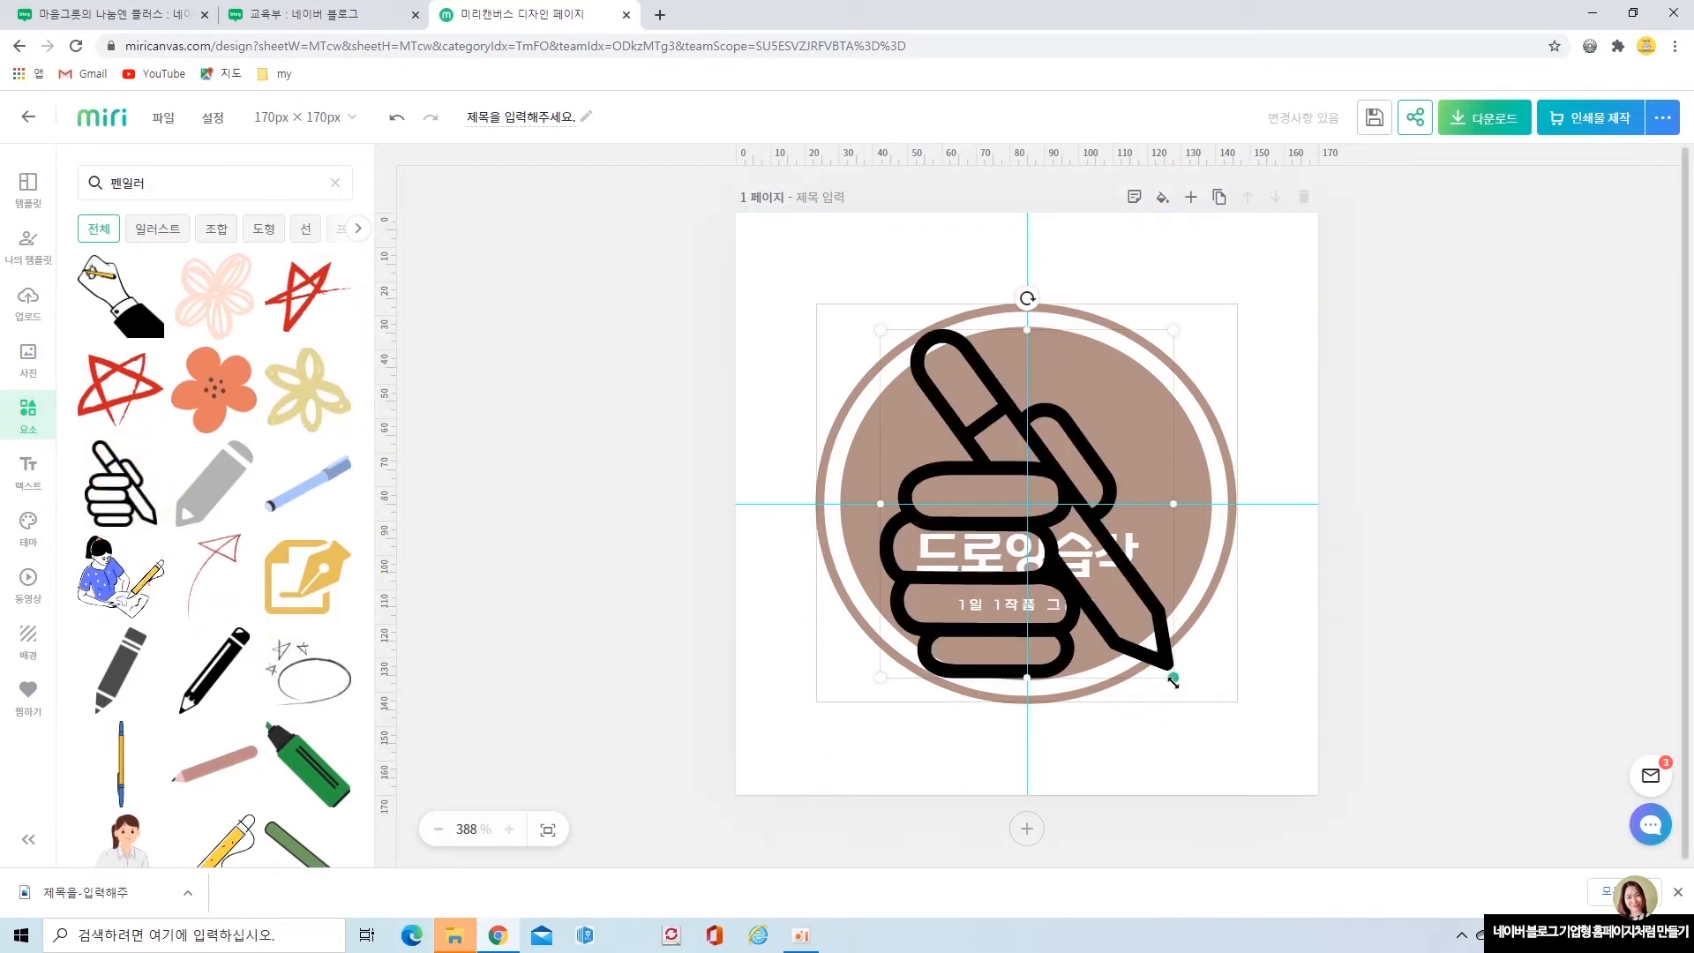
# Shrink the hand-with-pen illustration and centre it inside the brown circle above the 드로잉습작 title.
pyautogui.moveTo(1174, 679); pyautogui.dragTo(1009, 482)
pyautogui.moveTo(934, 411); pyautogui.dragTo(1013, 425)
pyautogui.moveTo(1092, 480); pyautogui.dragTo(1070, 455)
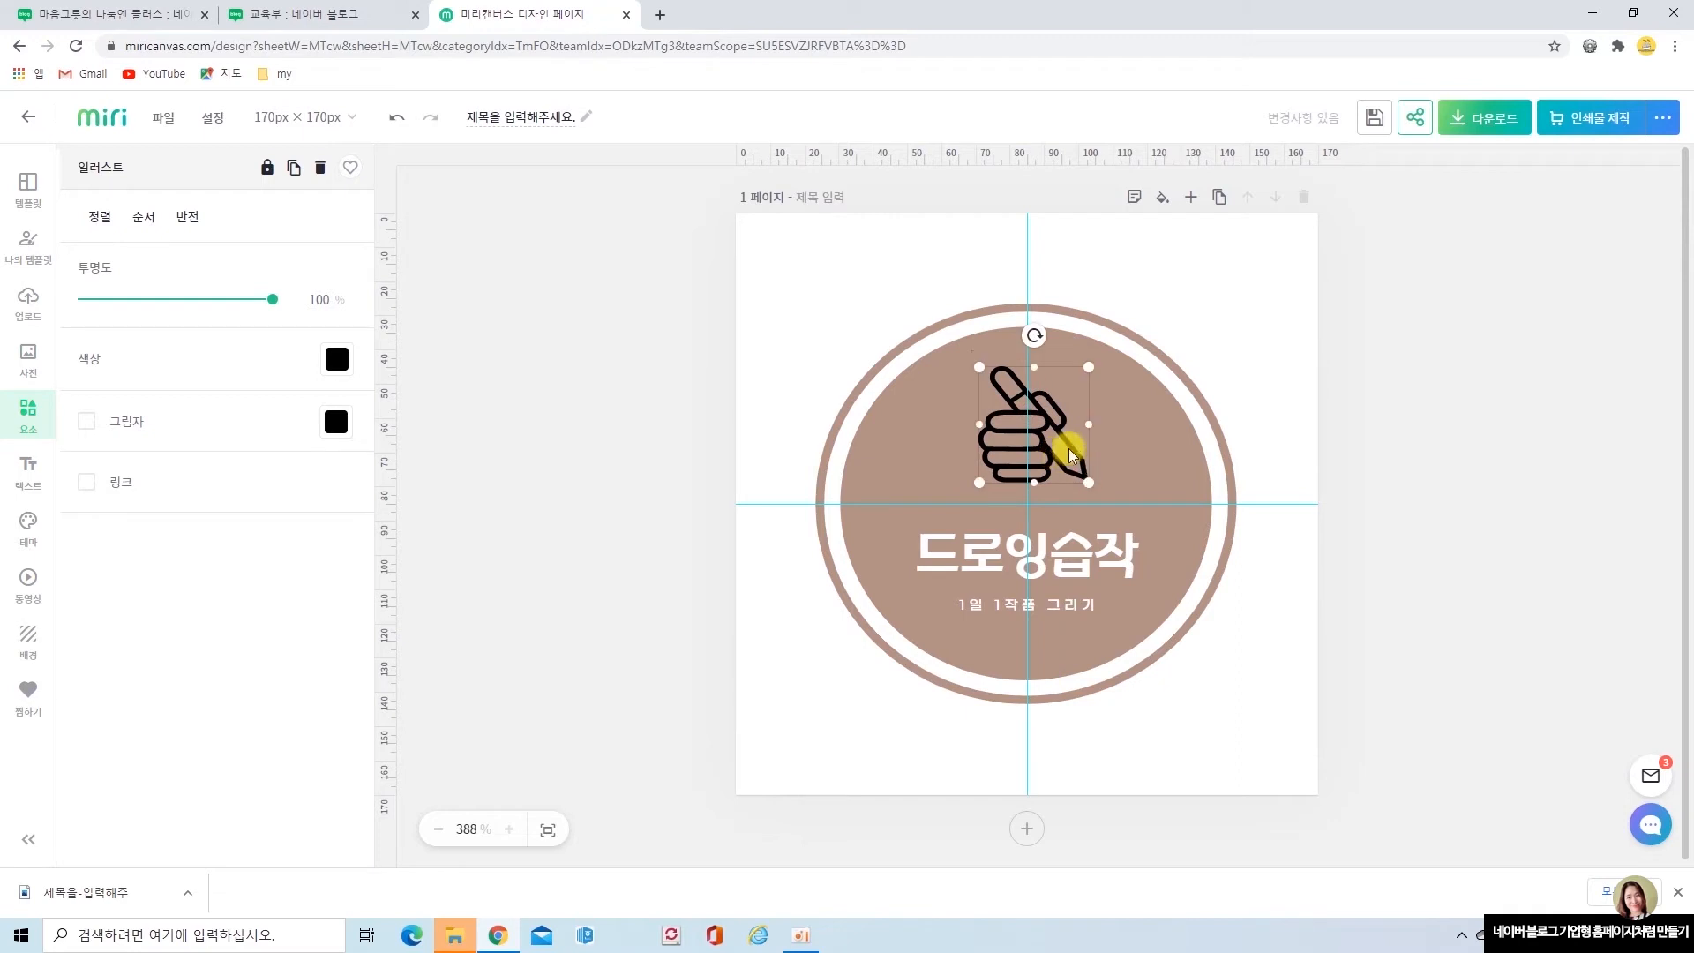
# Recolour the hand-with-pen illustration white (#FFFFFF) and align it with the vertical centre guide.
pyautogui.click(336, 359)
pyautogui.click(401, 456)
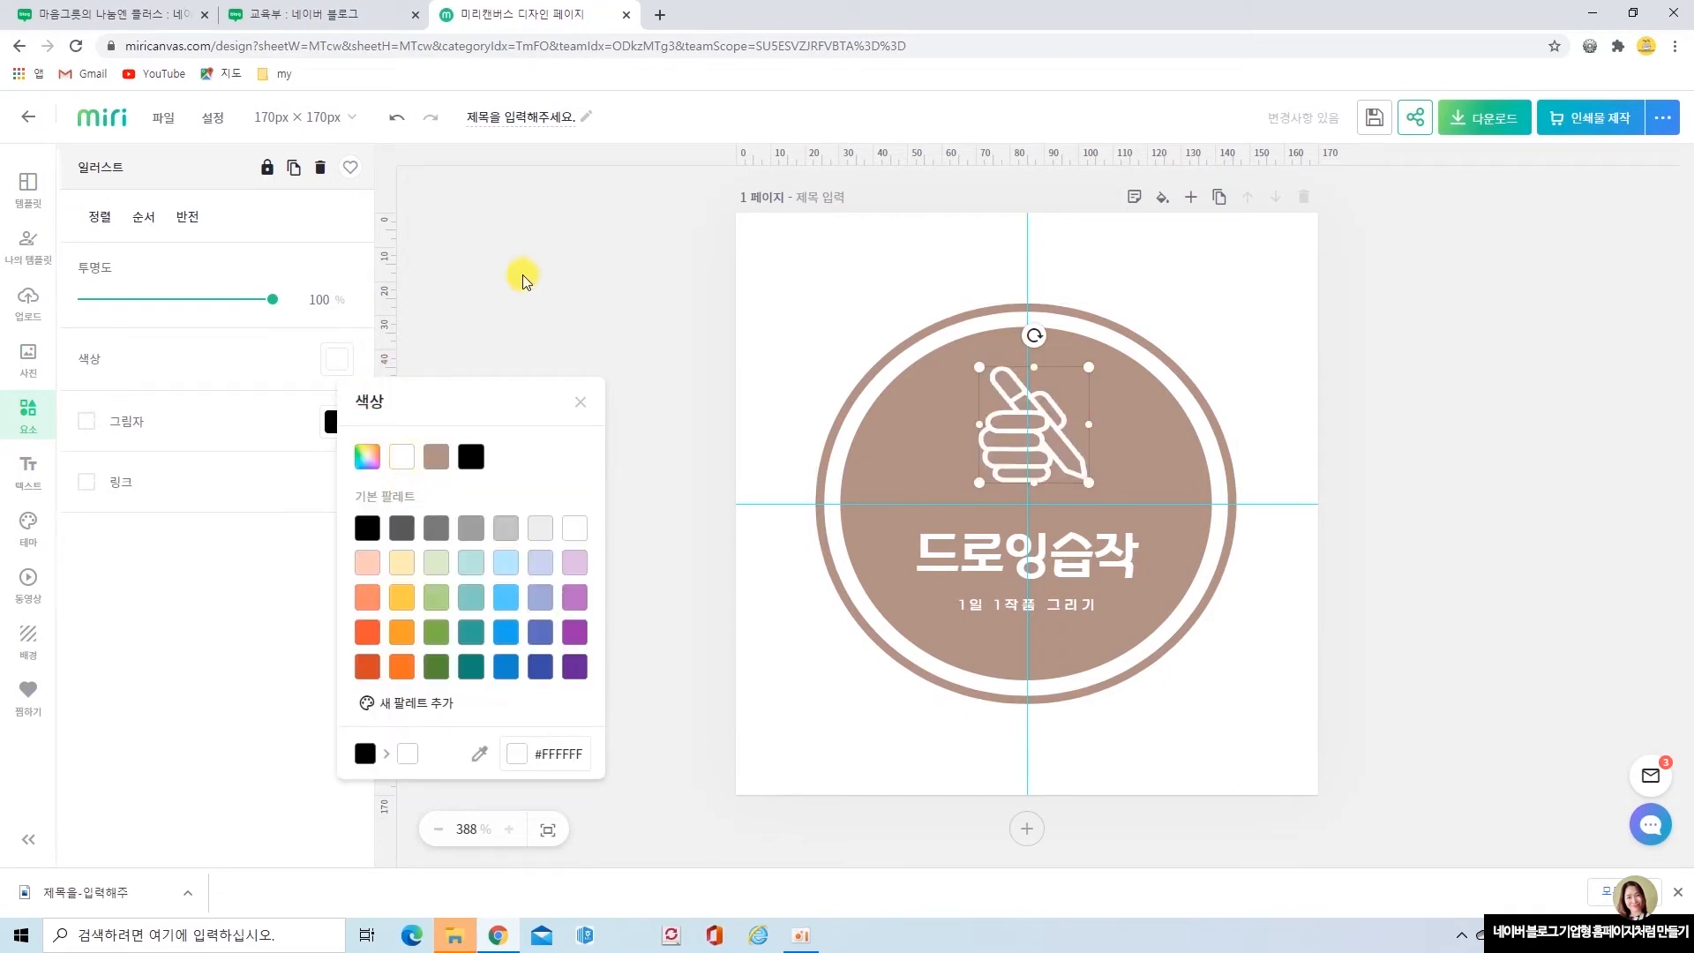
pyautogui.click(523, 280)
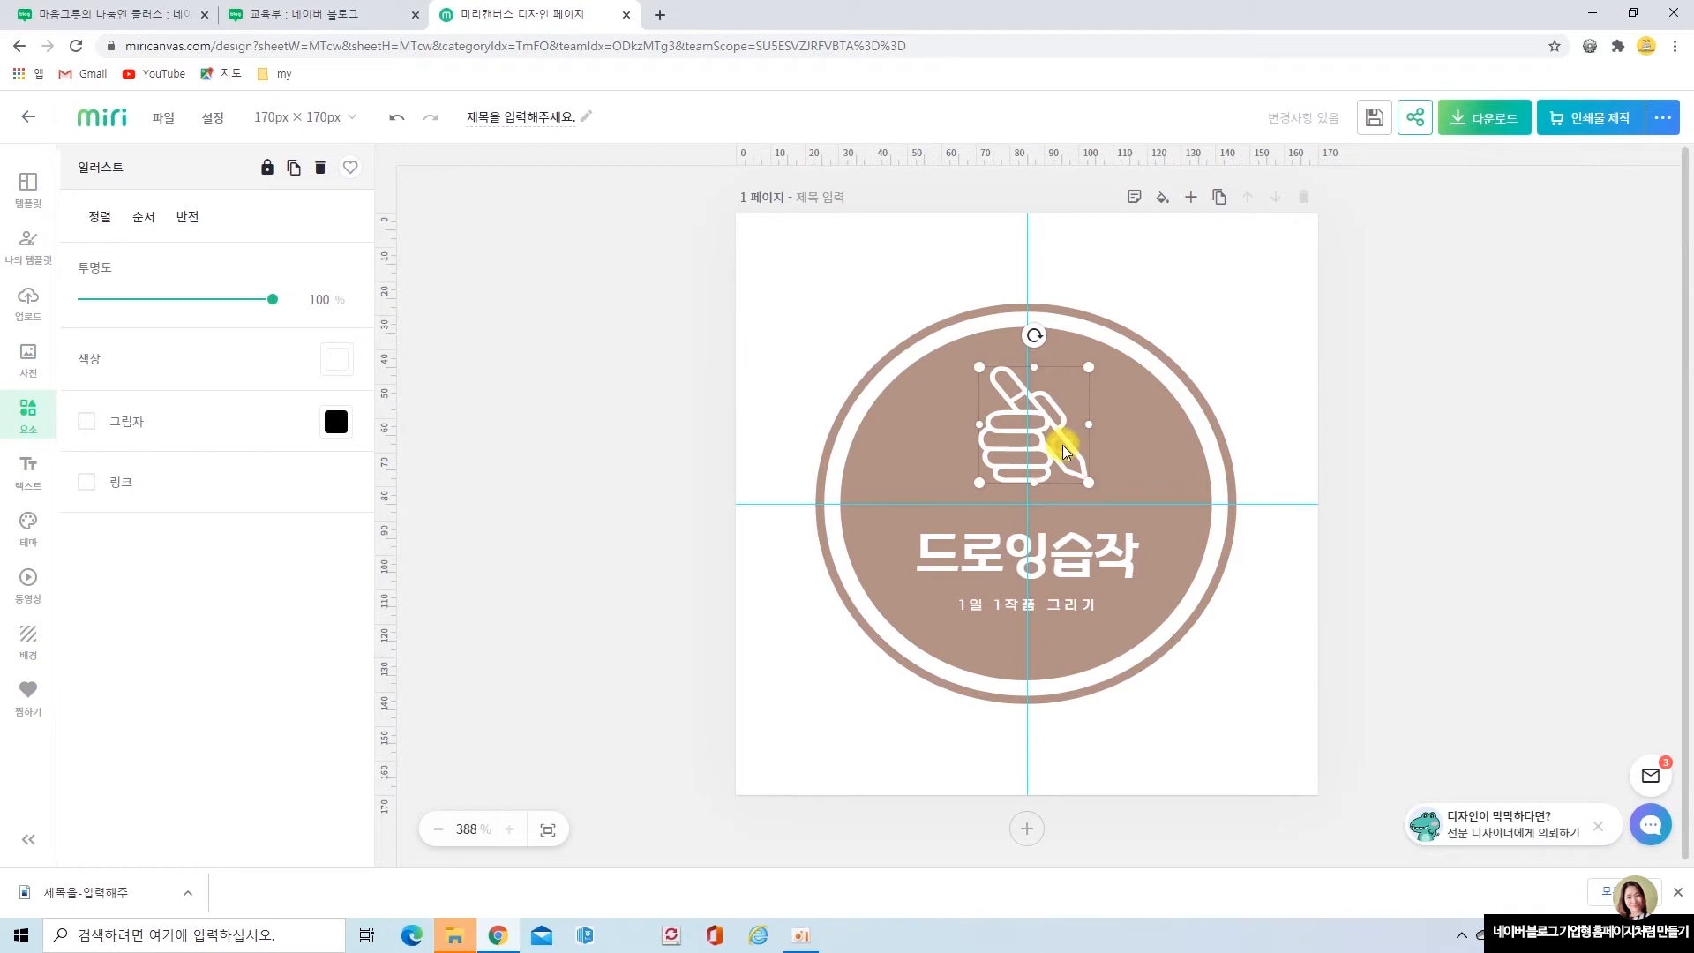
pyautogui.moveTo(1065, 452); pyautogui.dragTo(1056, 454)
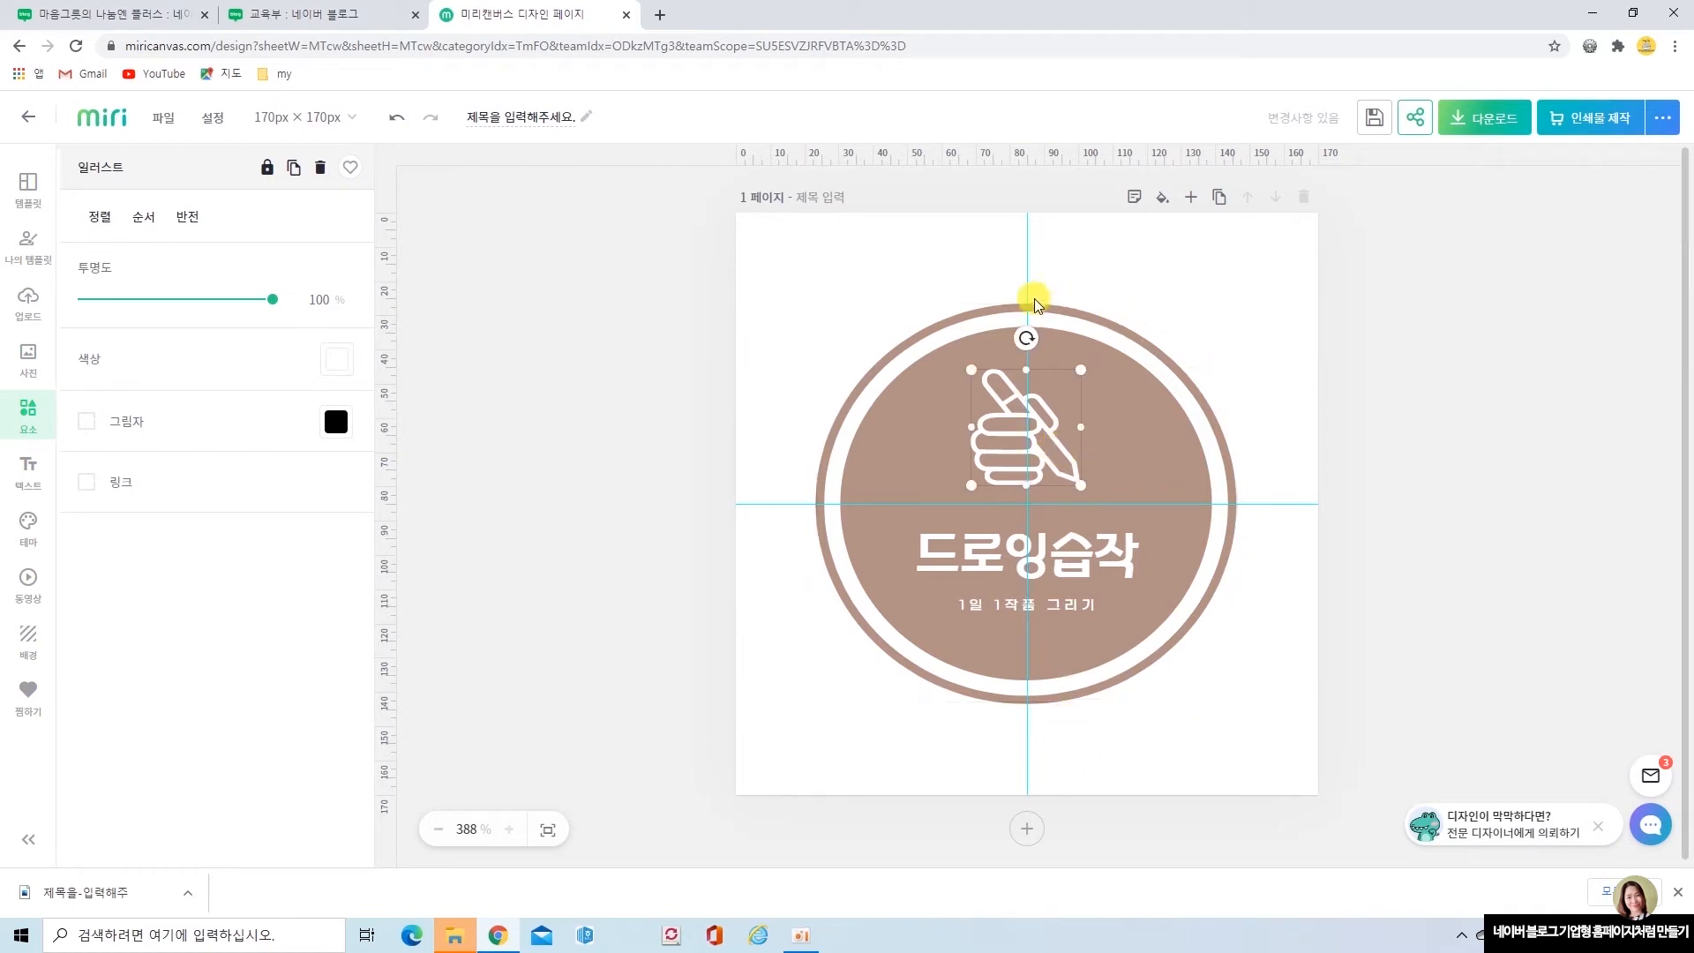
# Change the ringed circle behind the logo text to yellow #FFCD4A.
pyautogui.click(1233, 611)
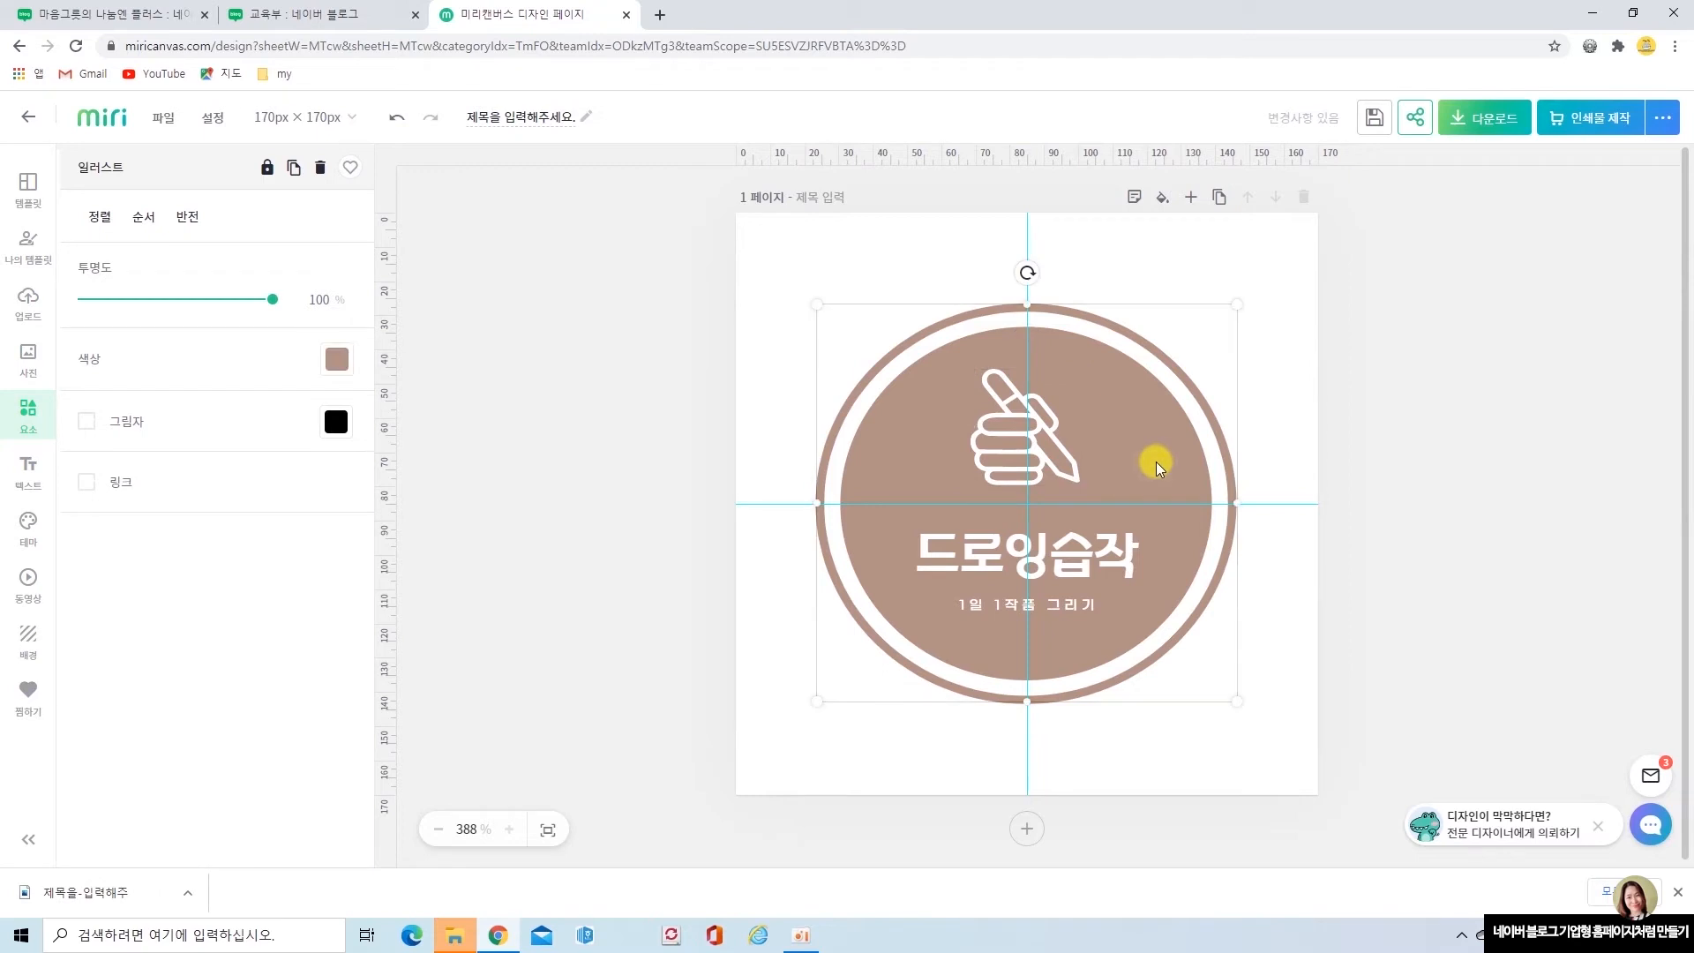
pyautogui.click(336, 359)
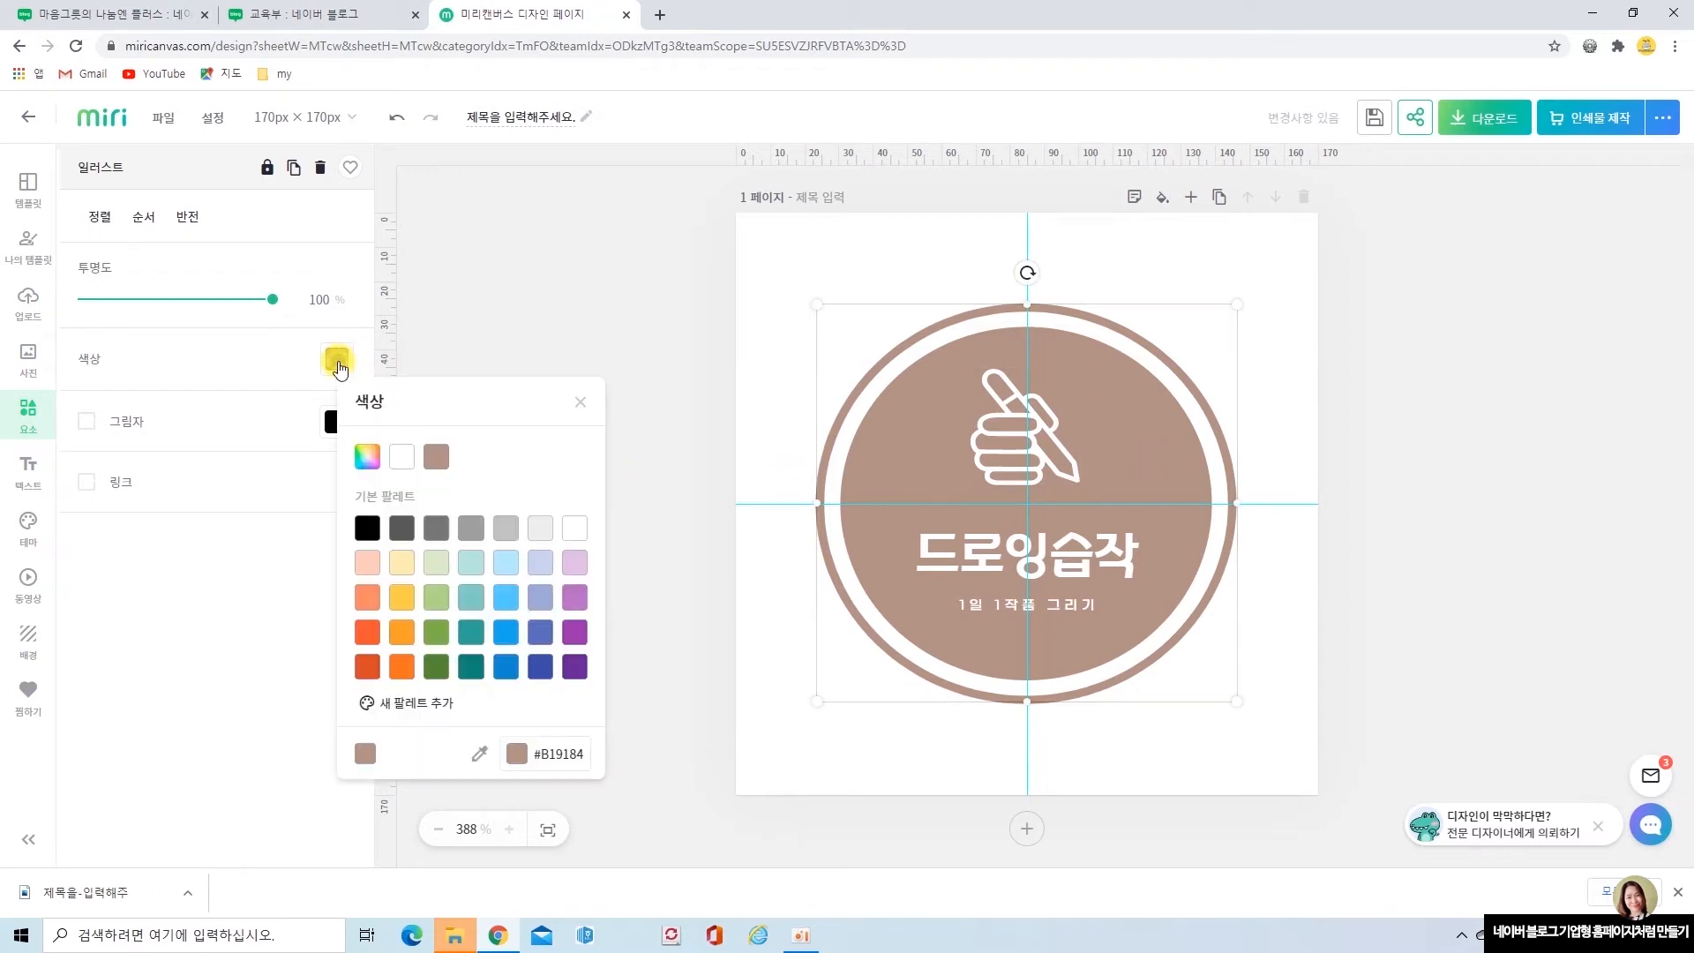
pyautogui.click(402, 598)
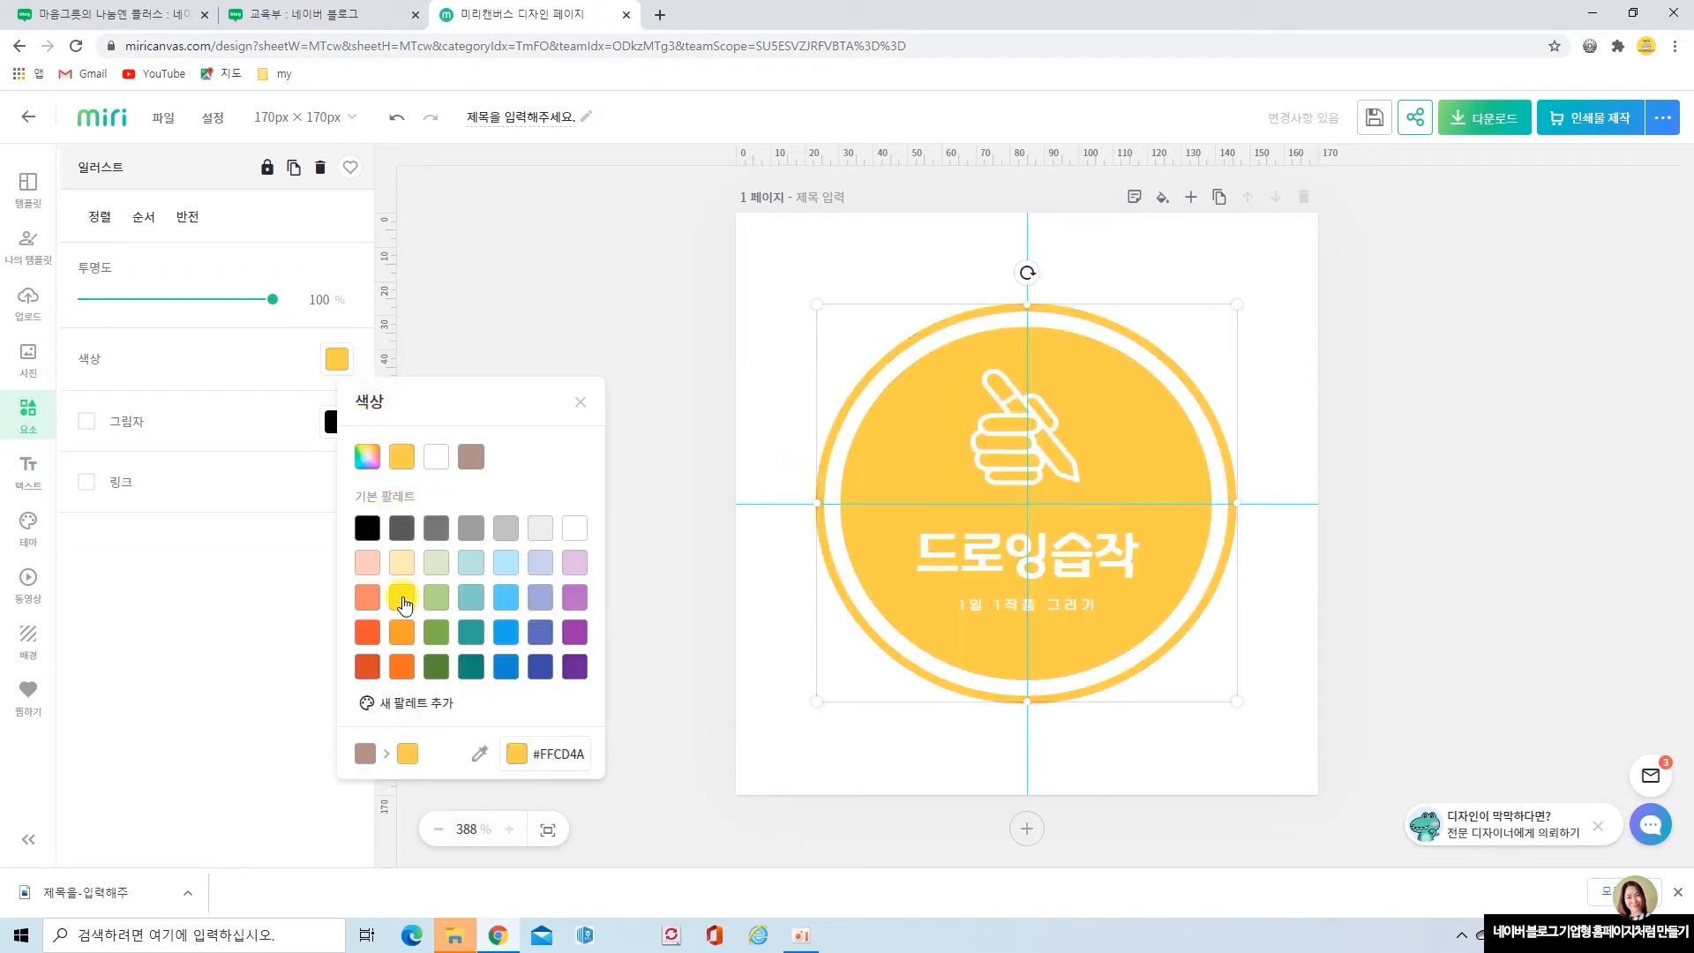
pyautogui.click(503, 267)
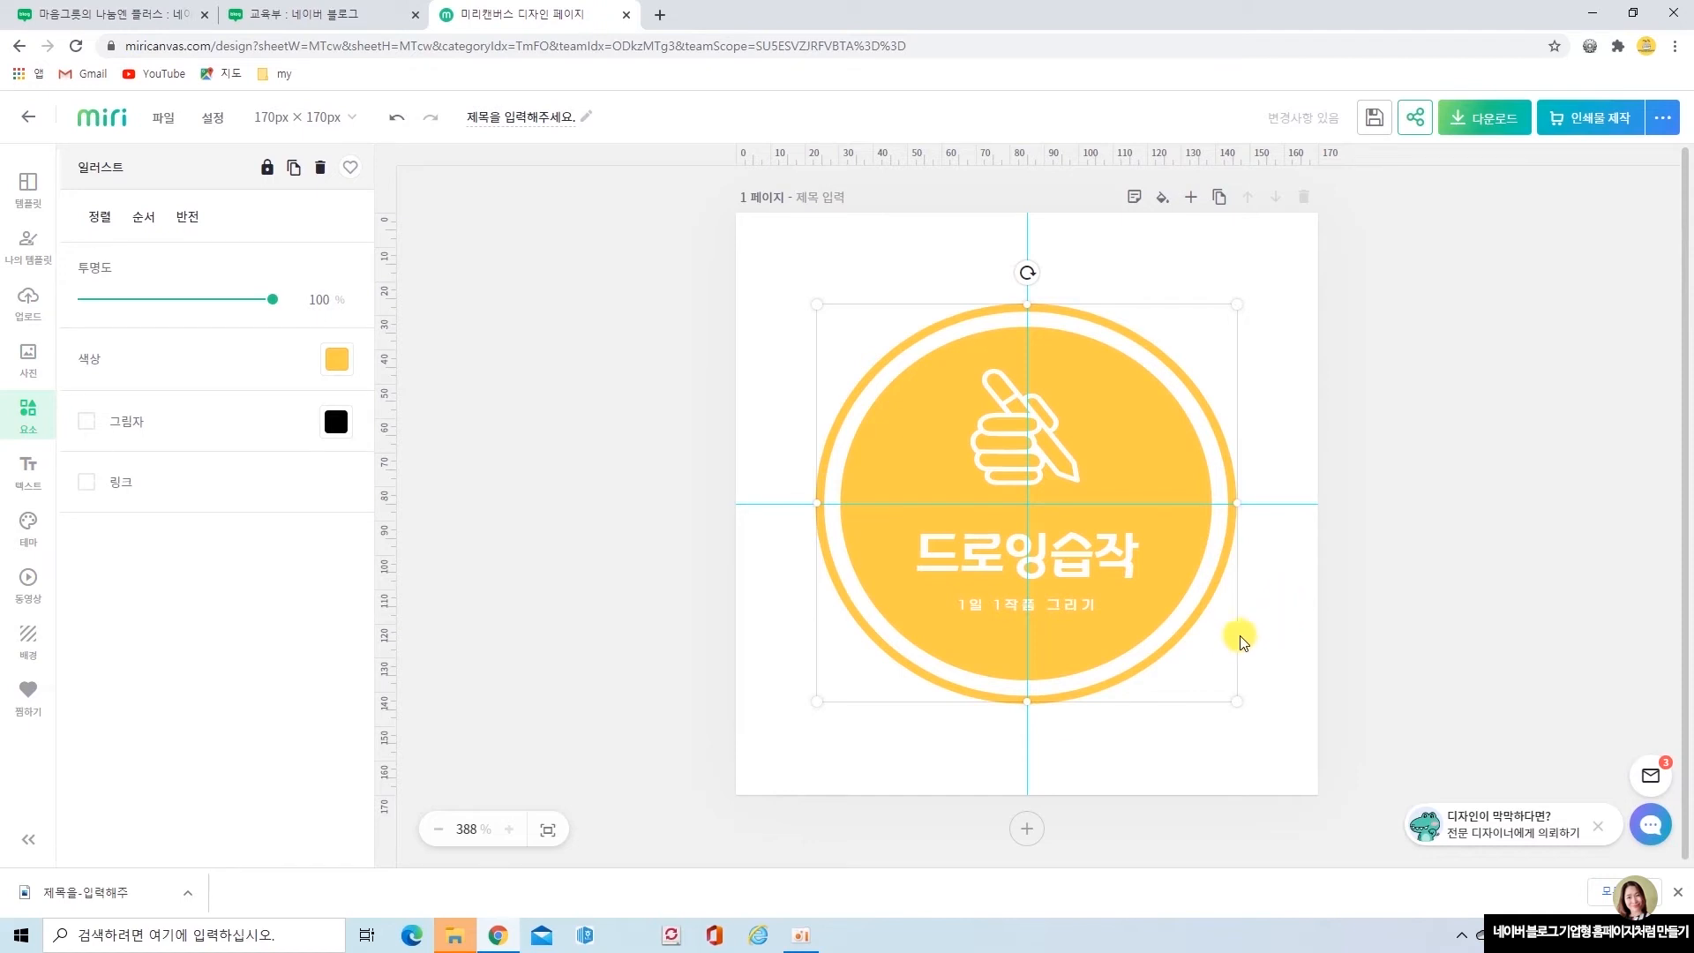
pyautogui.click(651, 511)
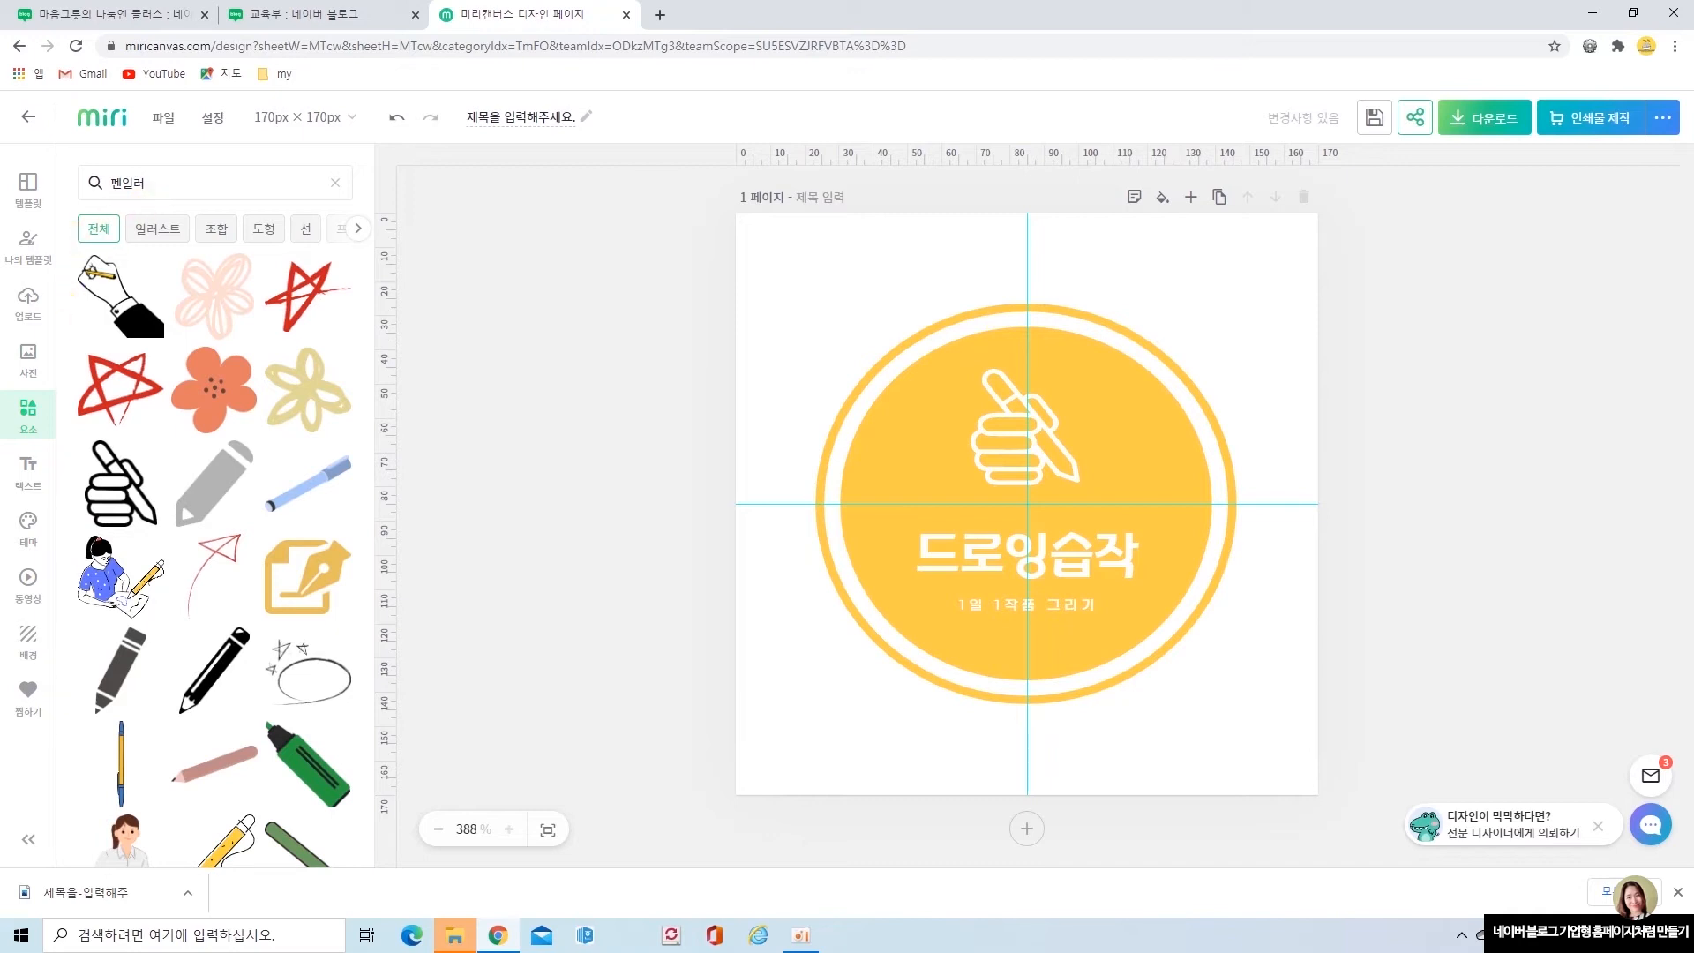
# Limit the found elements to lines (선) and insert the outlined leafy branch line.
pyautogui.click(304, 231)
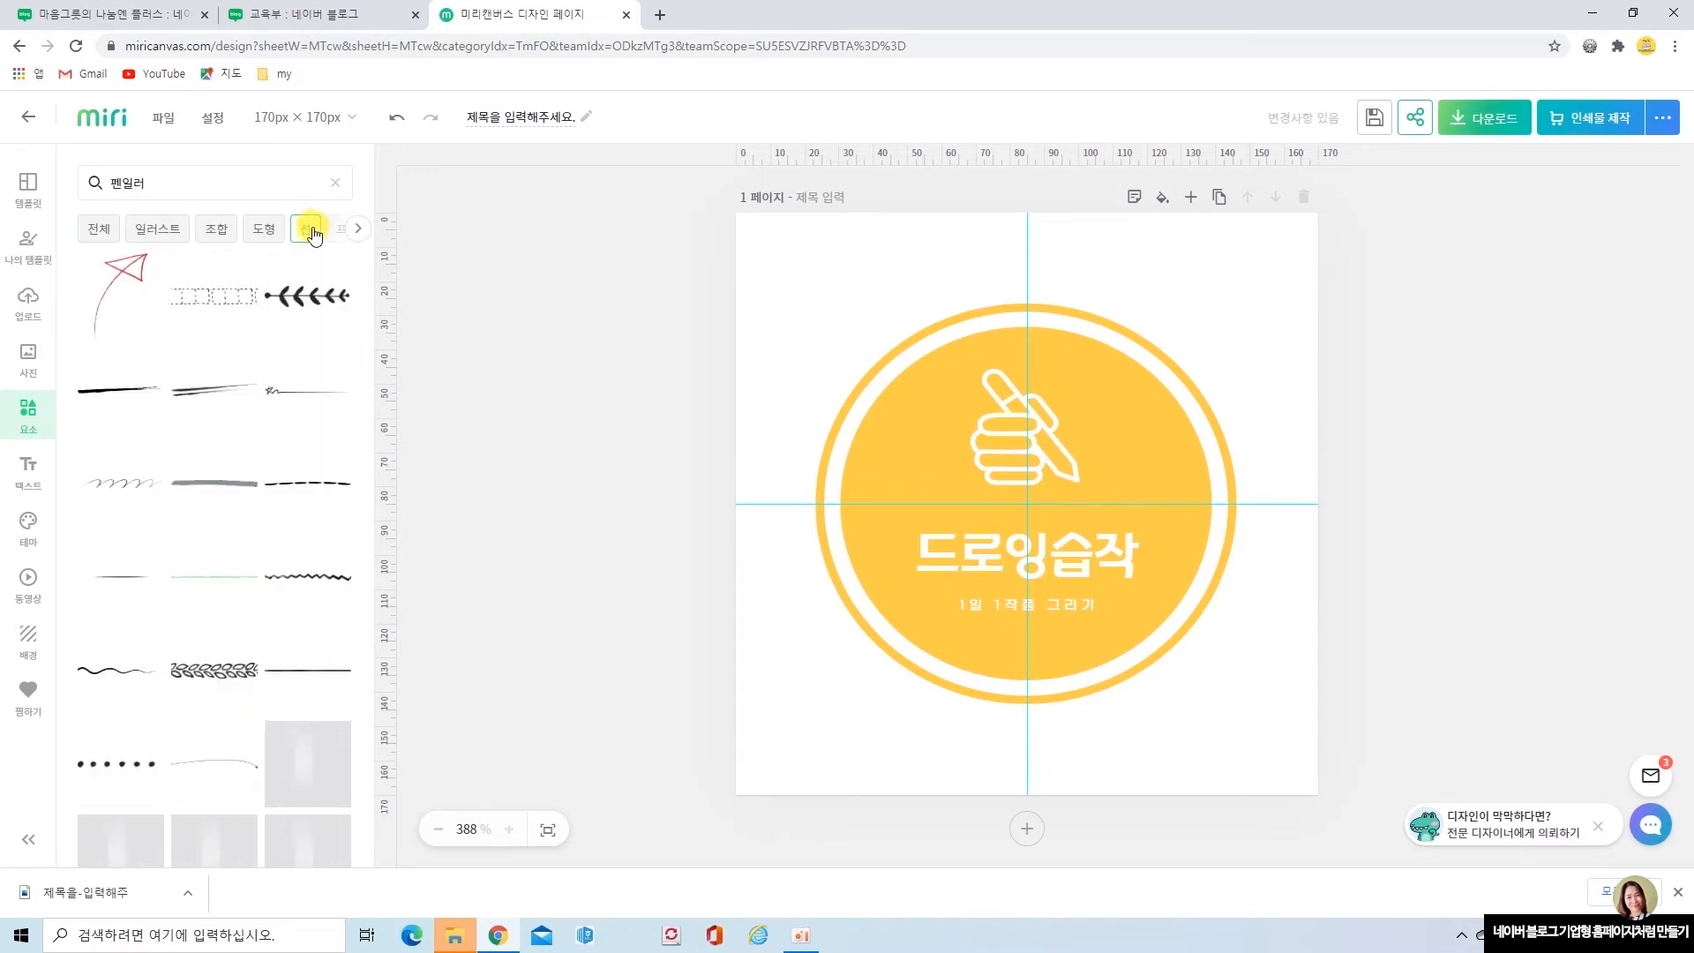
pyautogui.scroll(-7, 295, 705)
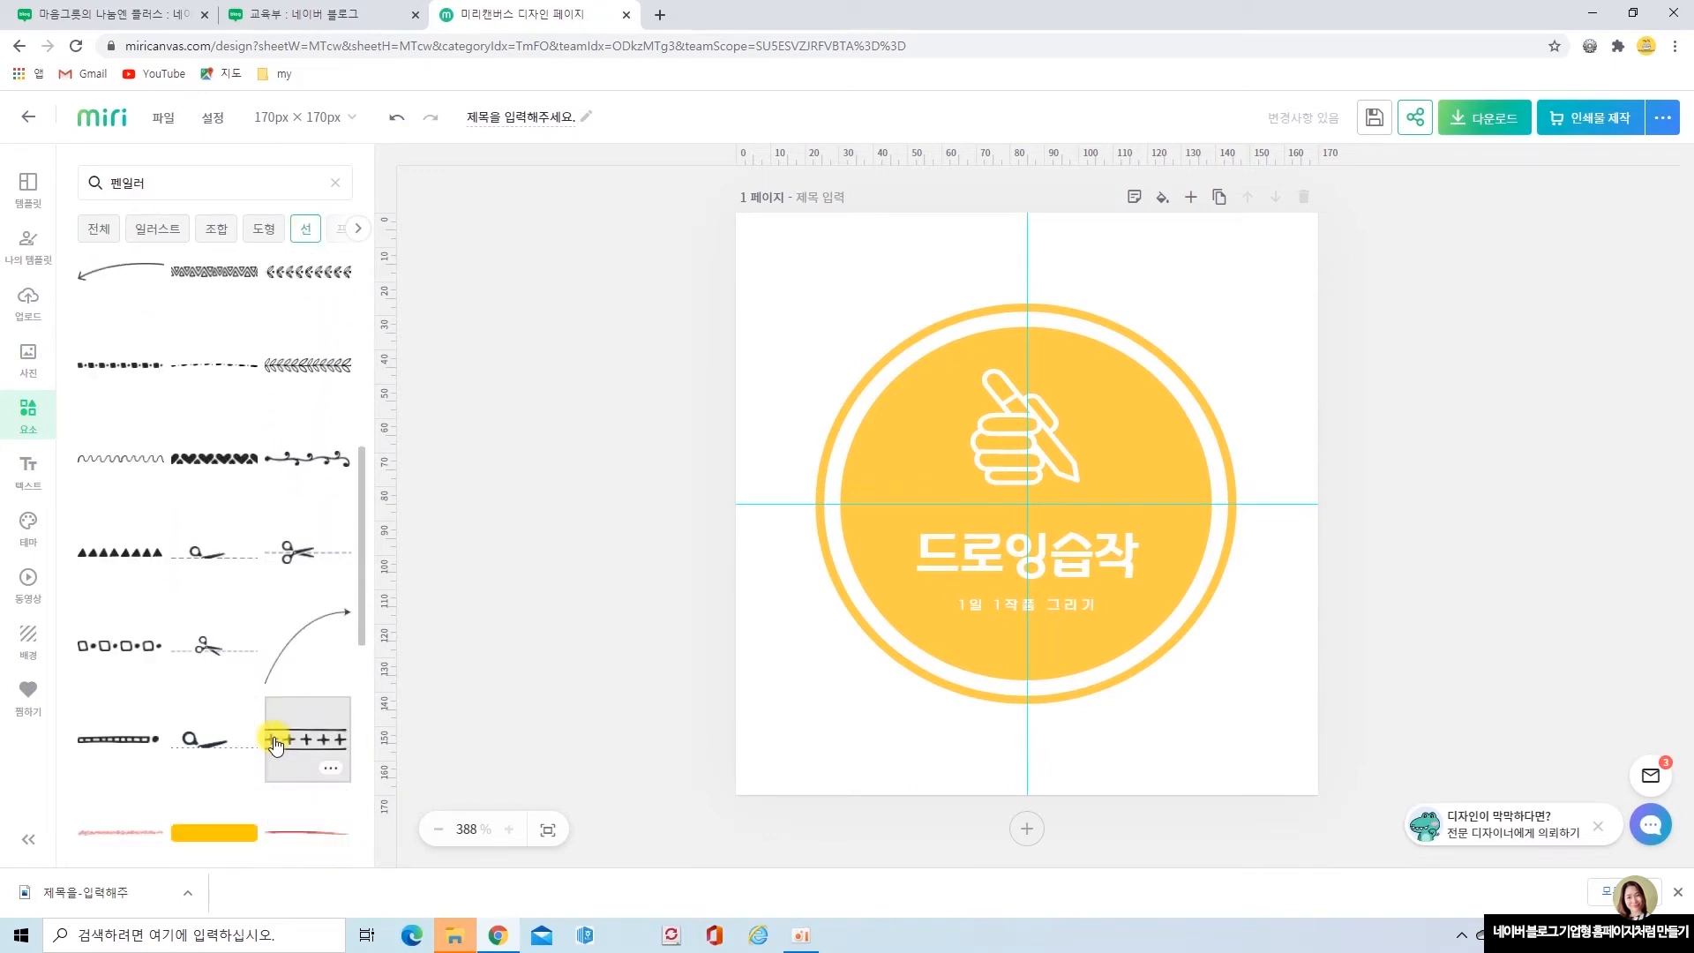
pyautogui.scroll(3, 230, 810)
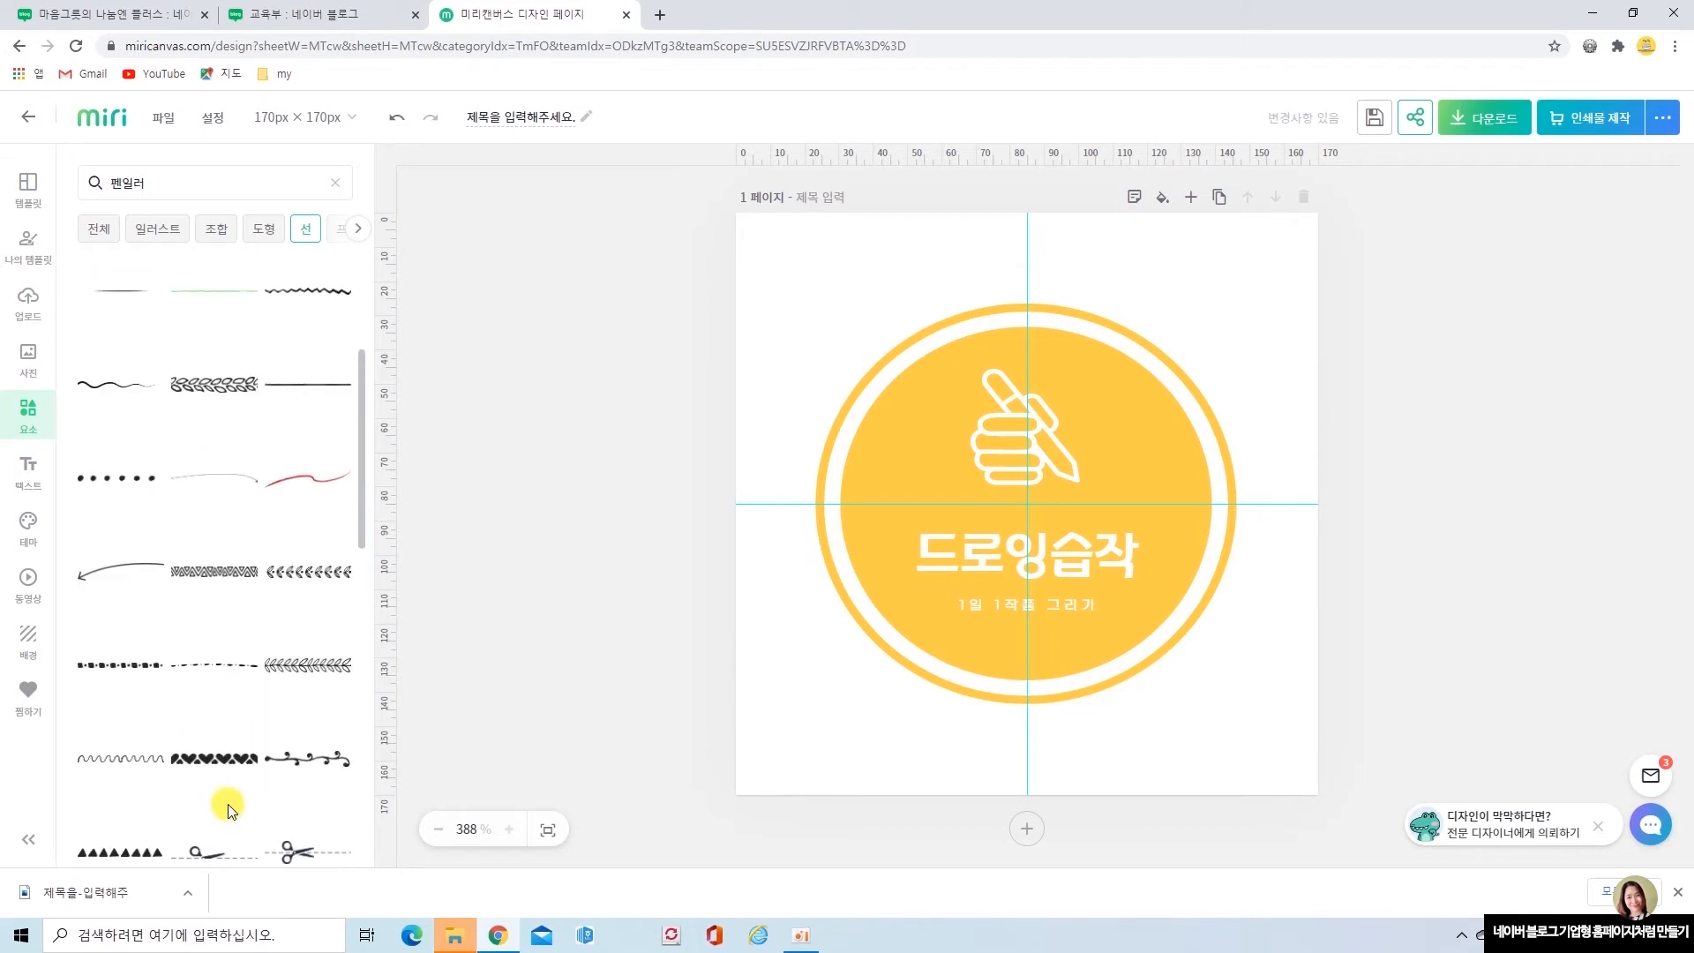
pyautogui.click(299, 665)
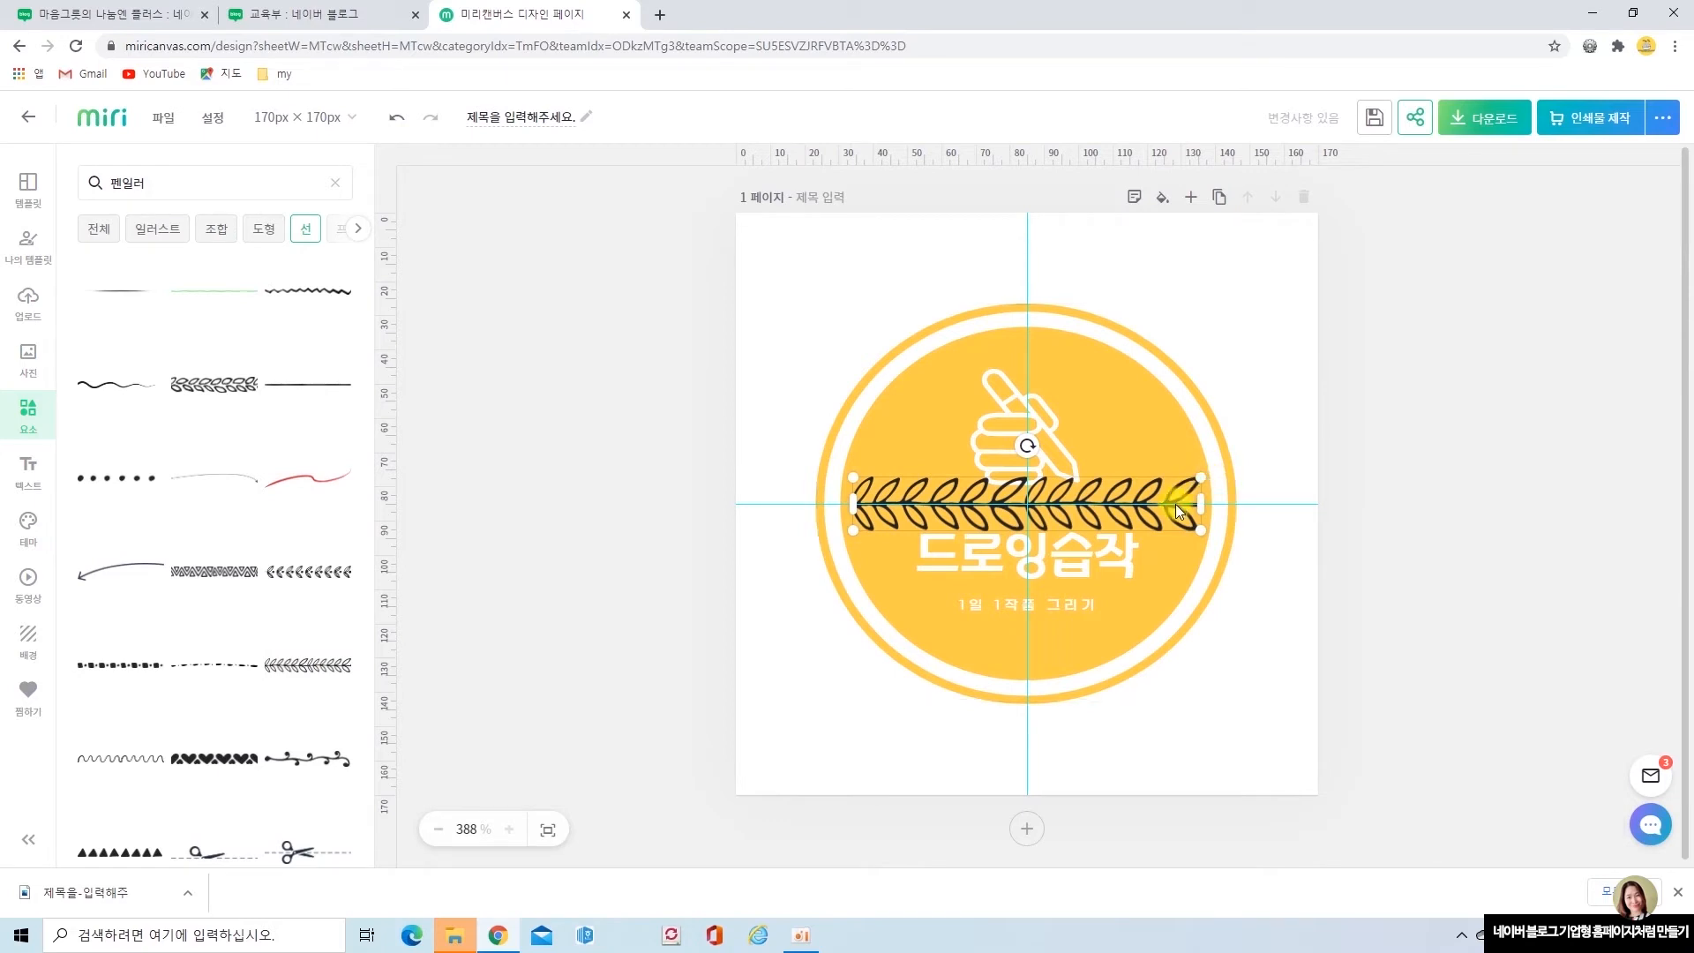
# Recolour the leafy branch line to the circle's yellow, #FFCD4A.
pyautogui.click(1148, 521)
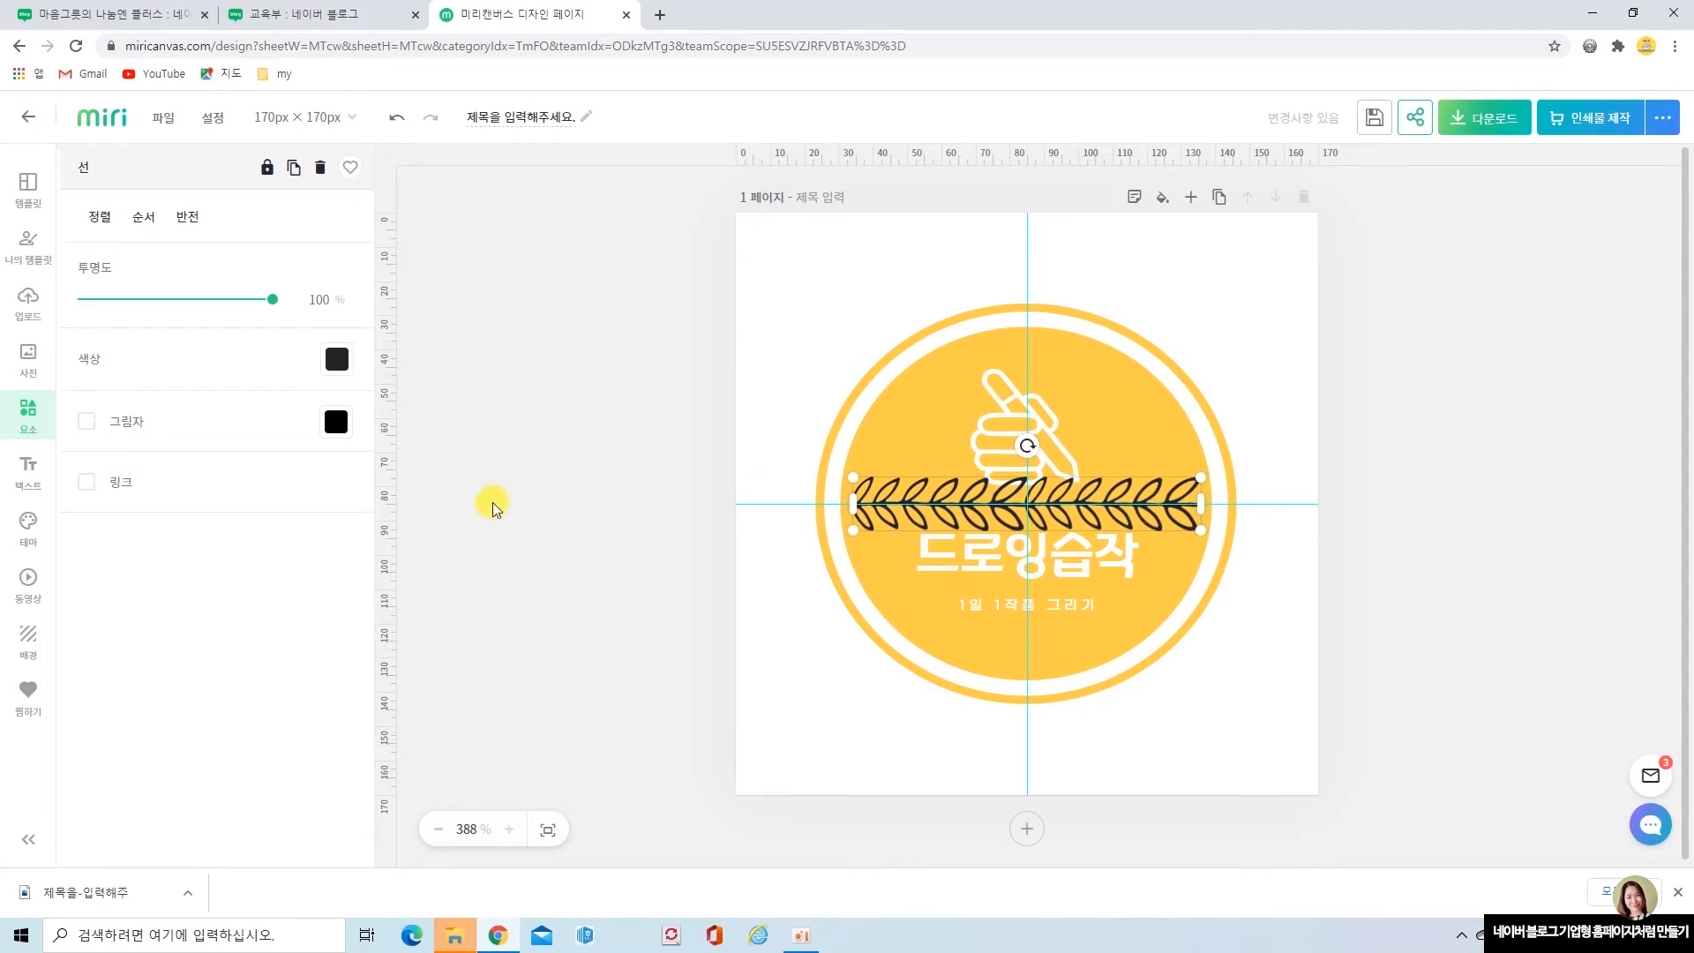
pyautogui.click(340, 366)
pyautogui.click(436, 457)
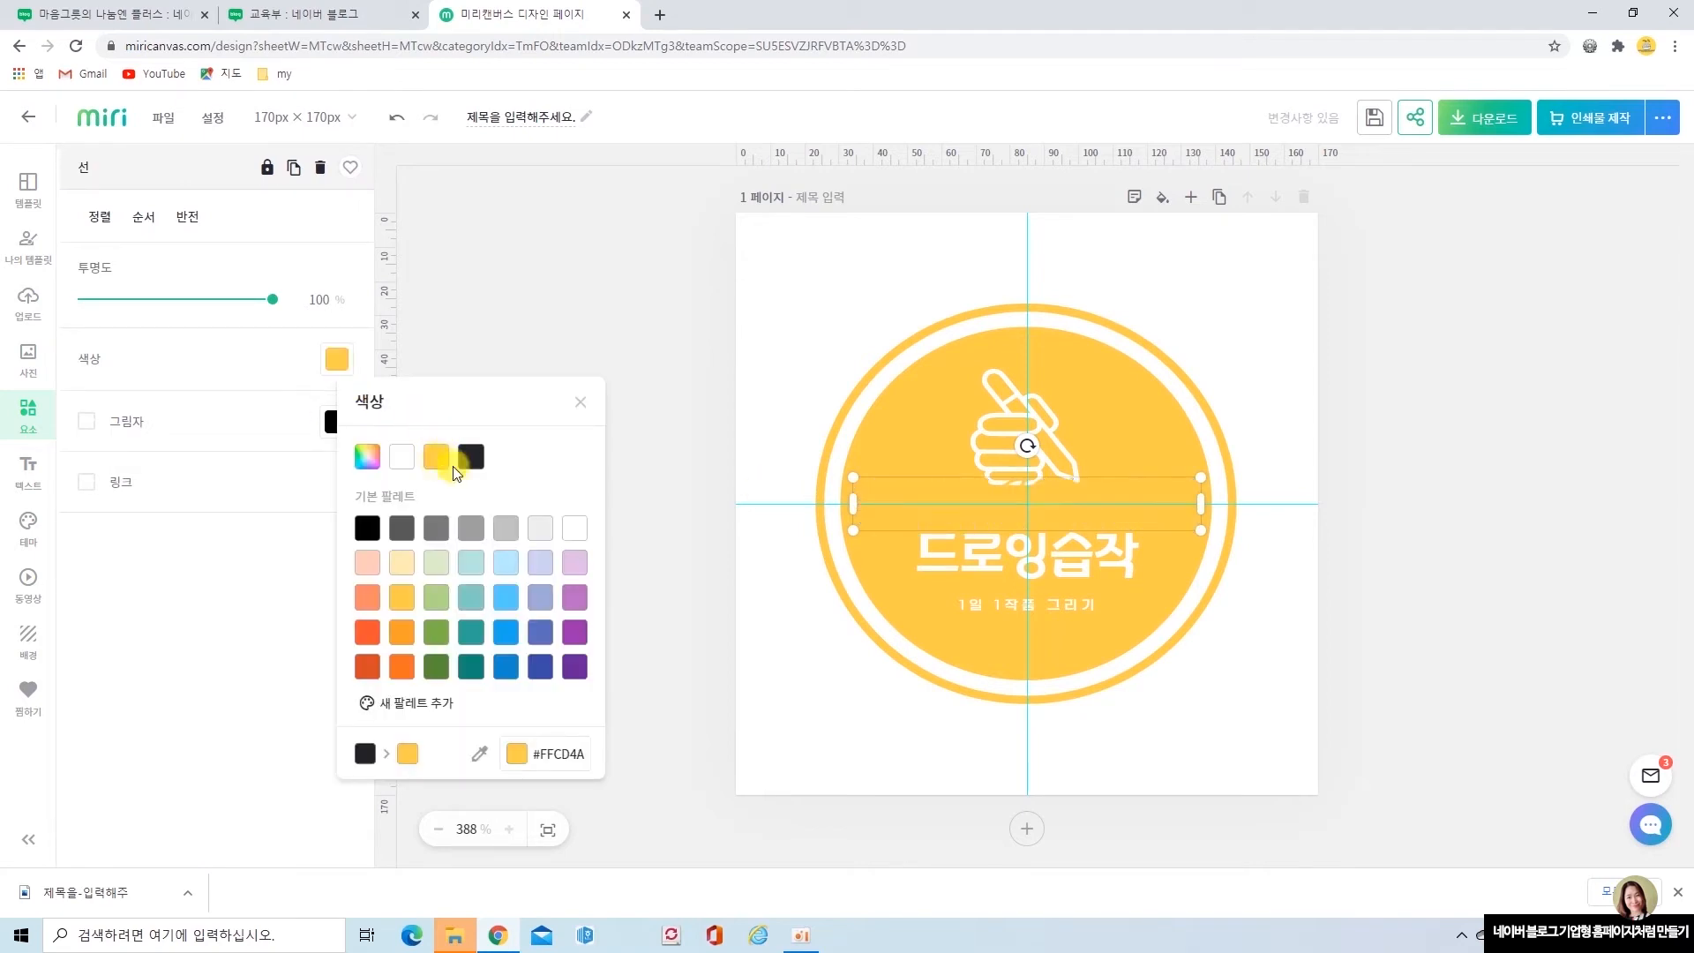
pyautogui.click(1200, 533)
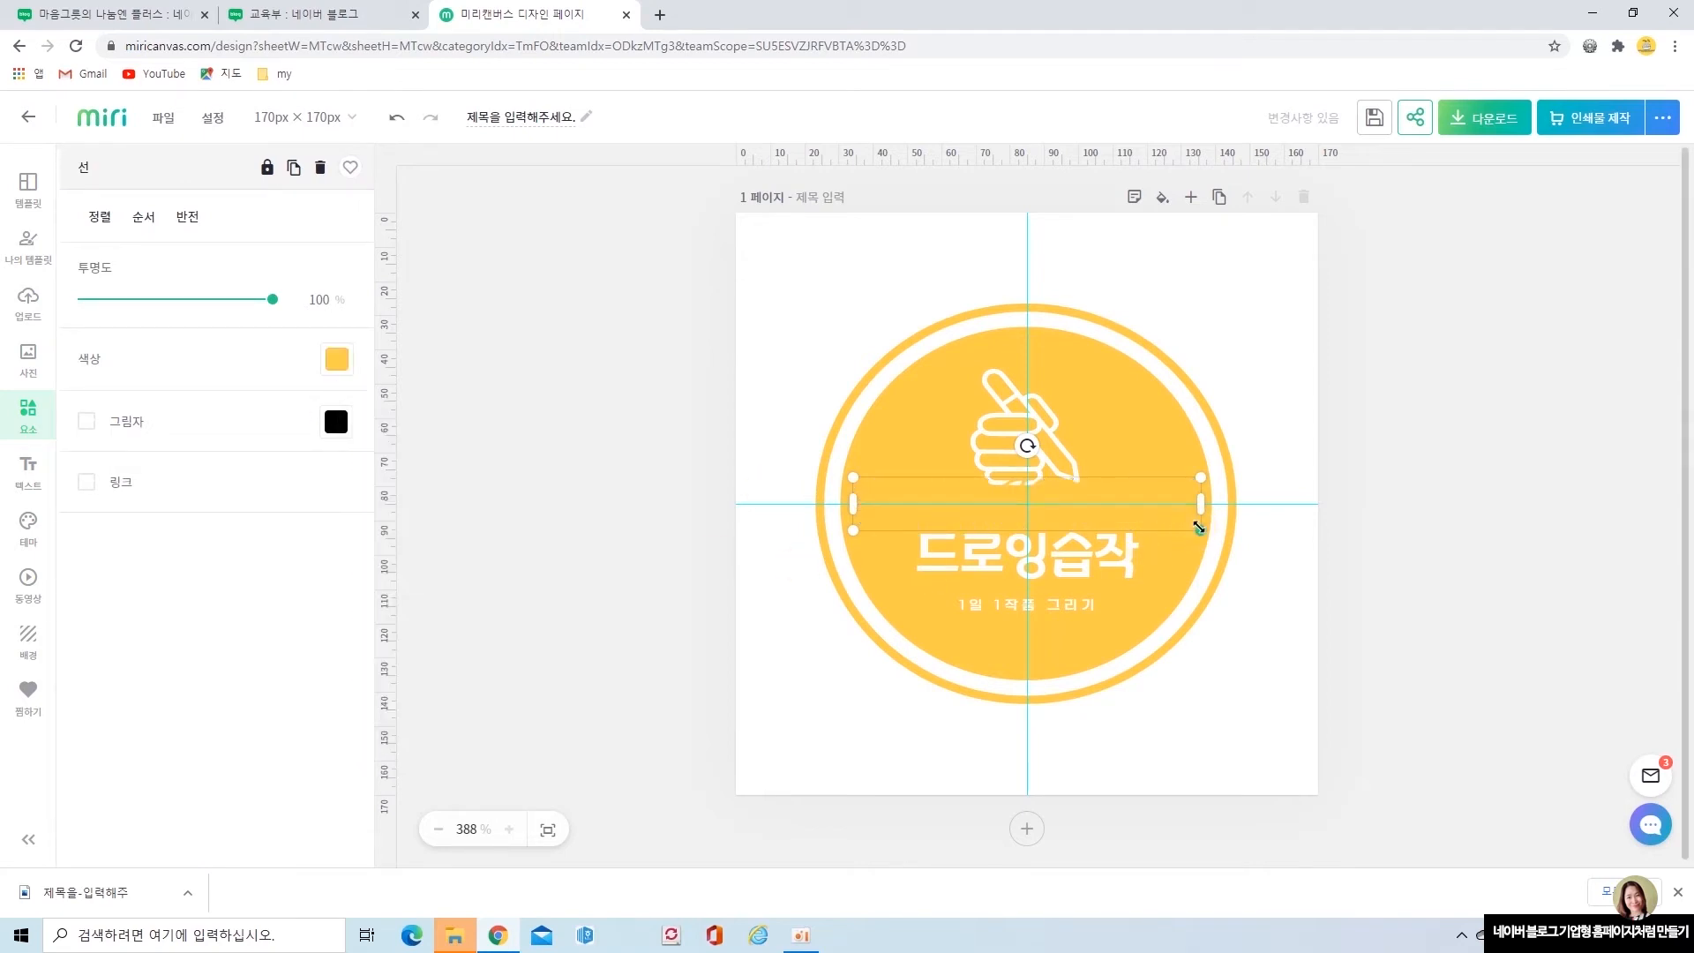
# Shrink the leafy line, rotate it upright and place it on the vertical centre guide as a hanger above the circle.
pyautogui.click(1163, 519)
pyautogui.moveTo(1199, 532); pyautogui.dragTo(1064, 509)
pyautogui.click(961, 491)
pyautogui.moveTo(959, 445); pyautogui.dragTo(868, 497)
pyautogui.moveTo(865, 491); pyautogui.dragTo(1020, 307)
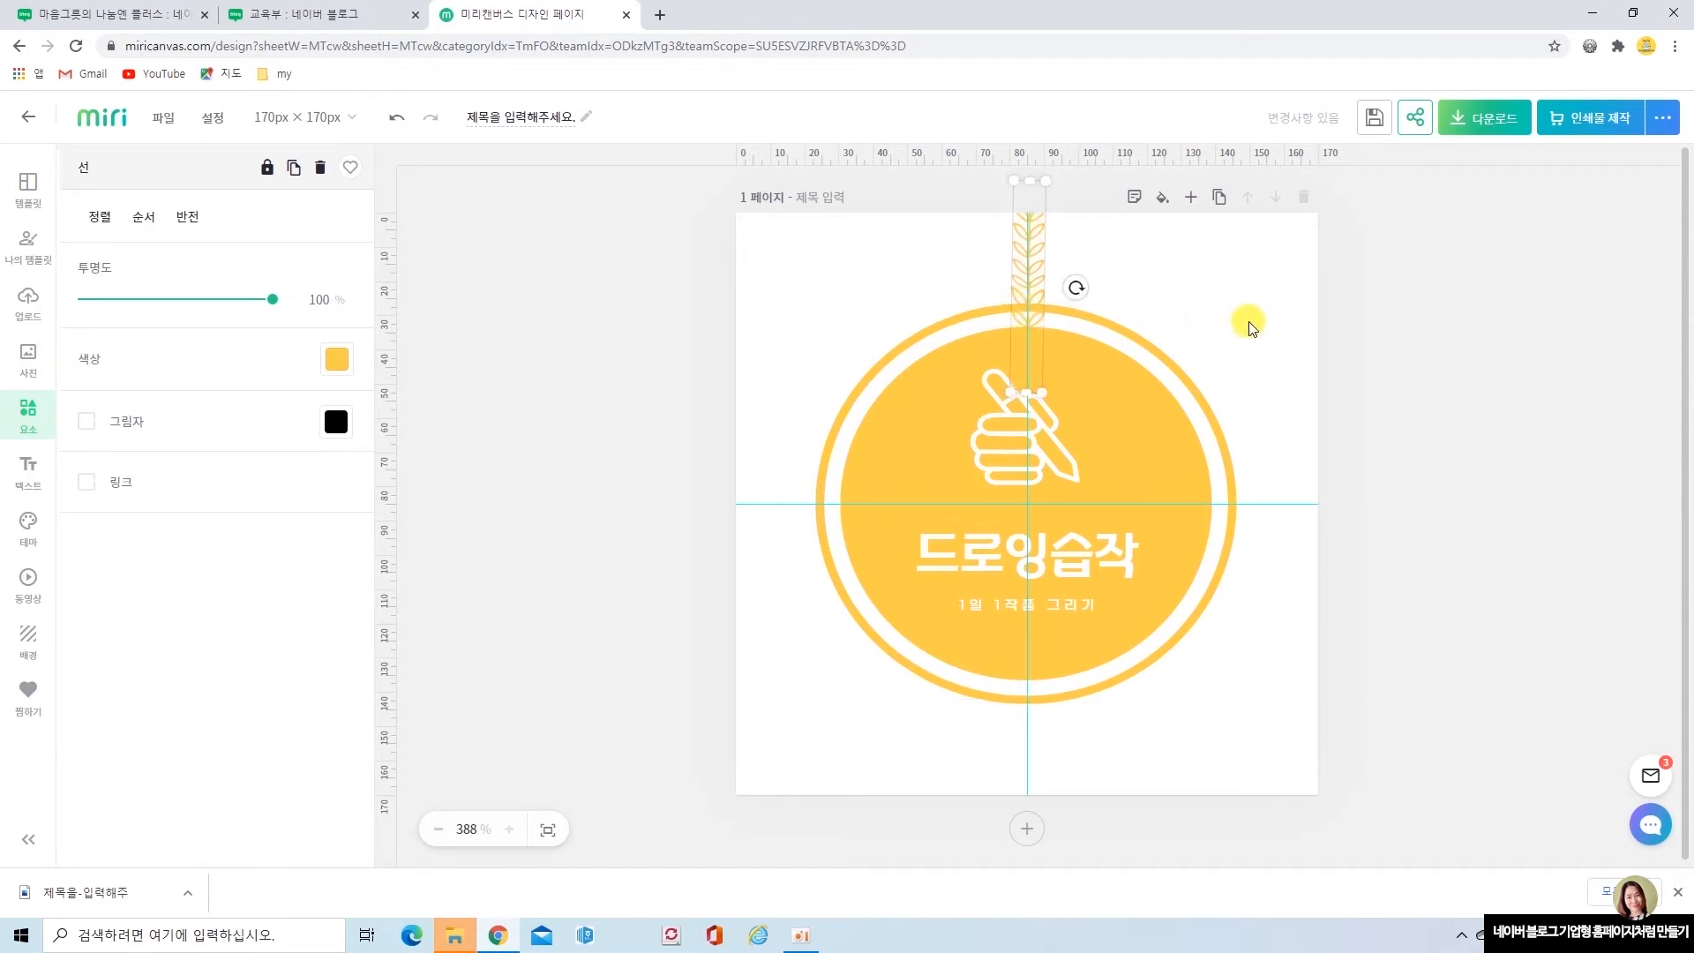
pyautogui.click(1305, 342)
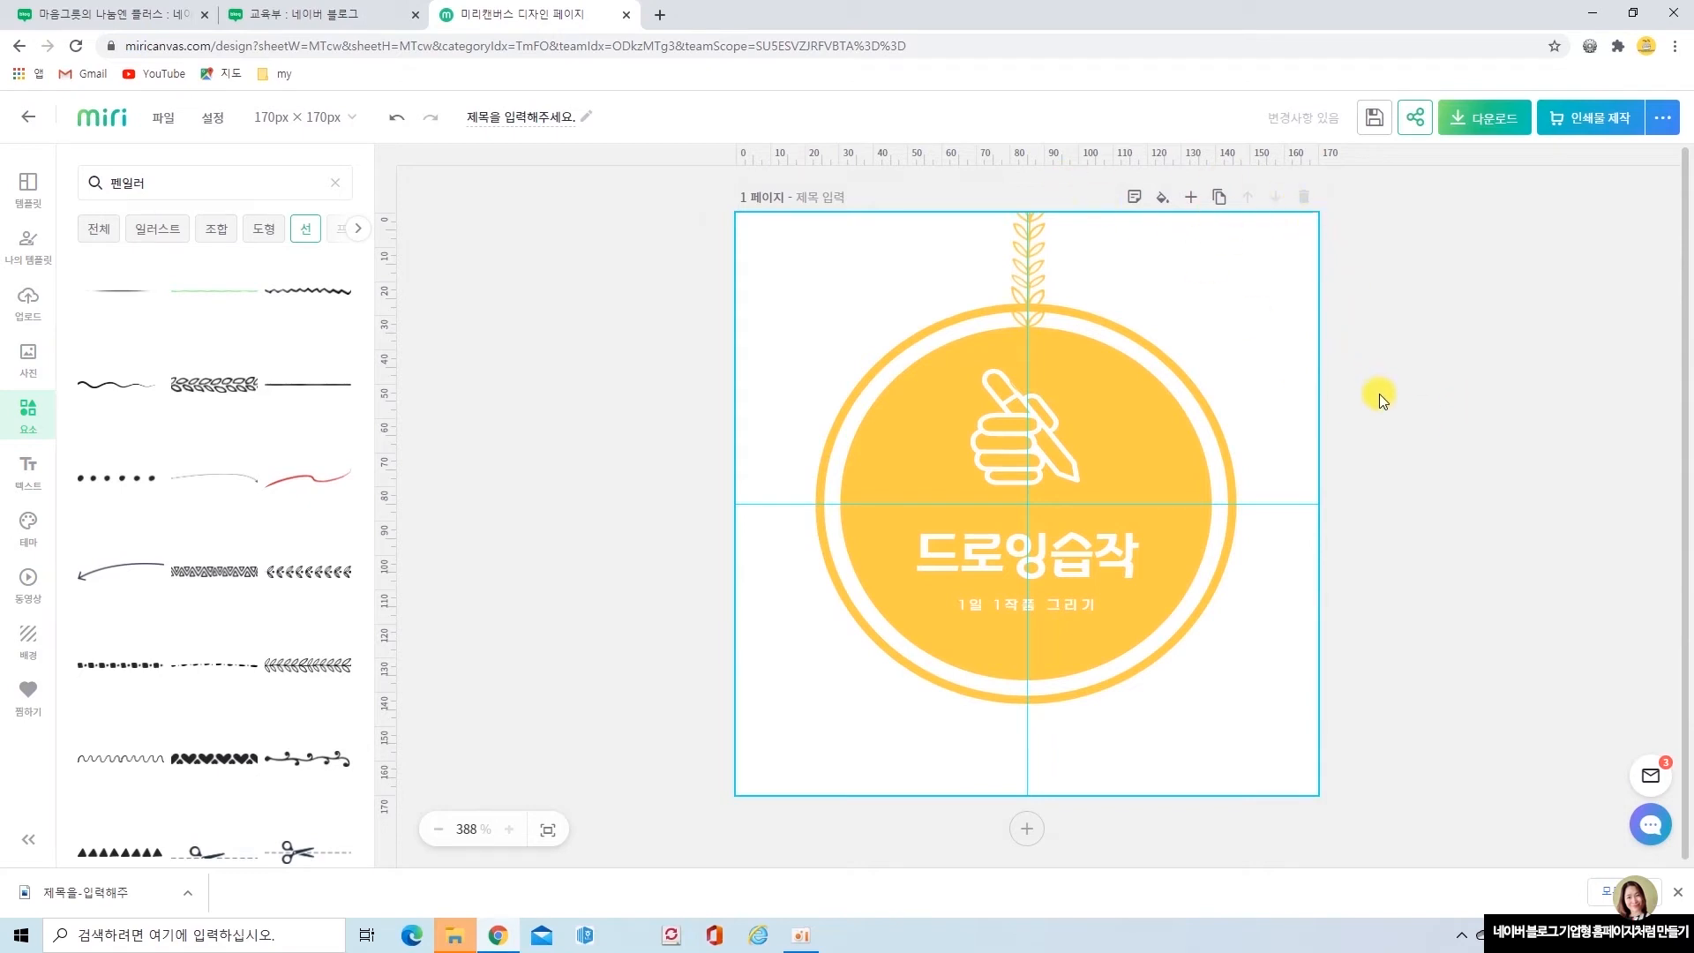
# Download the logo as a high-resolution PNG with a transparent background (투명한 배경) and dismiss the completion dialog.
pyautogui.click(1489, 119)
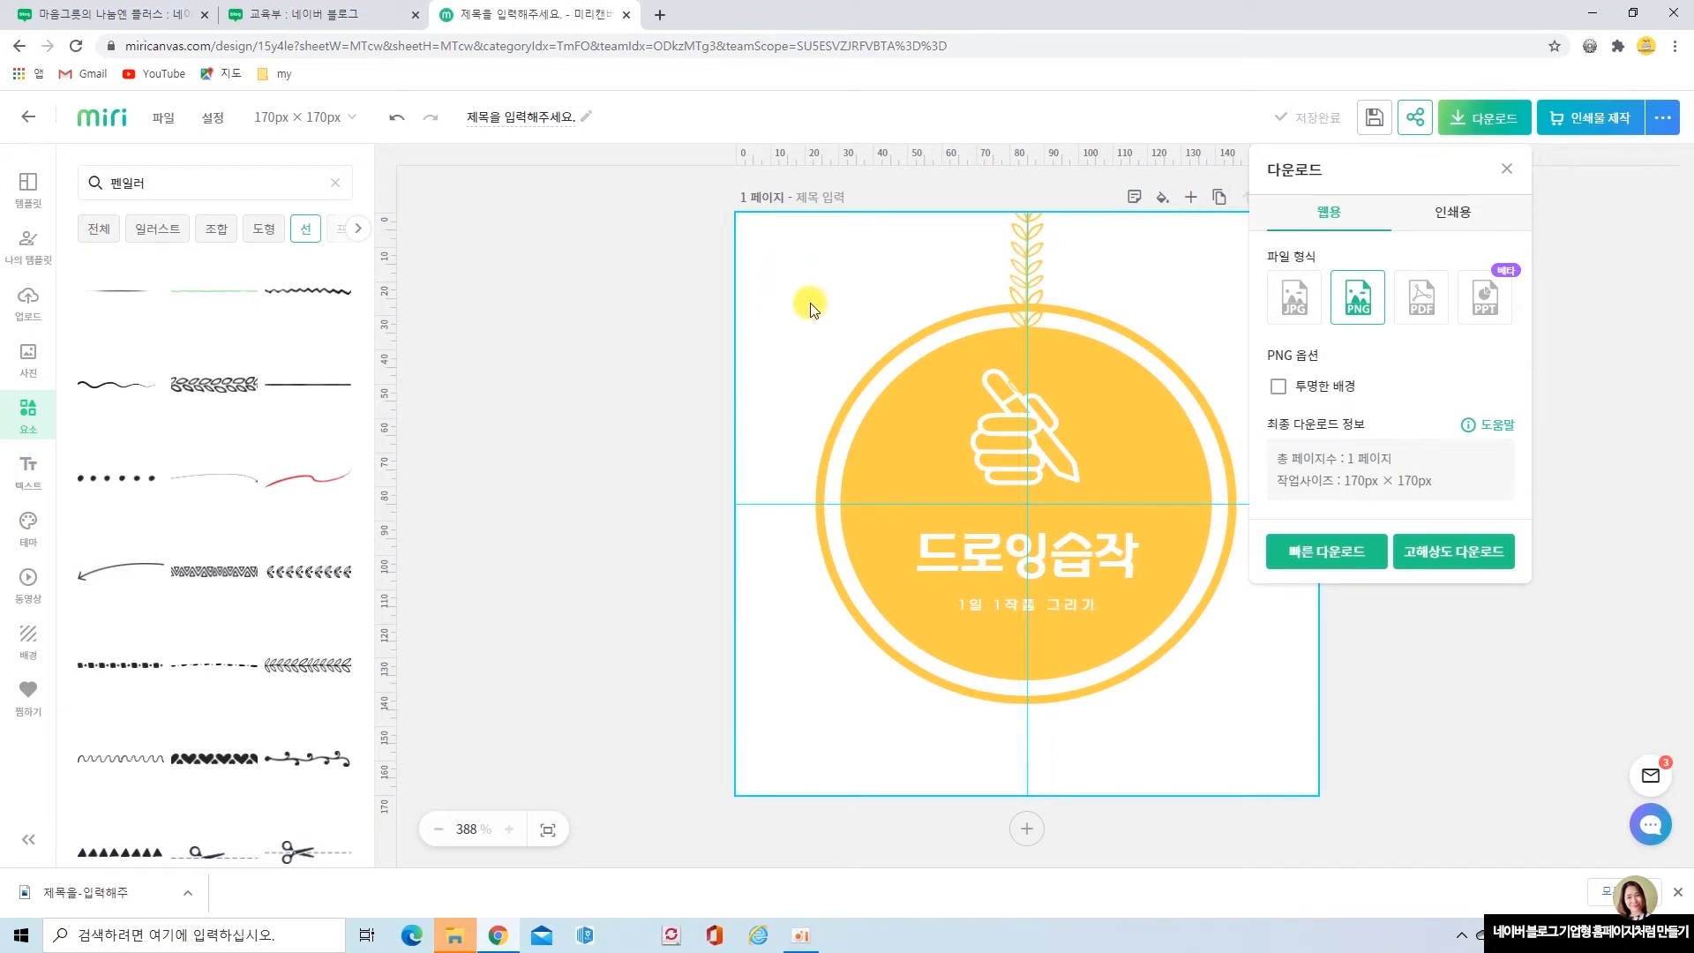
pyautogui.click(1277, 388)
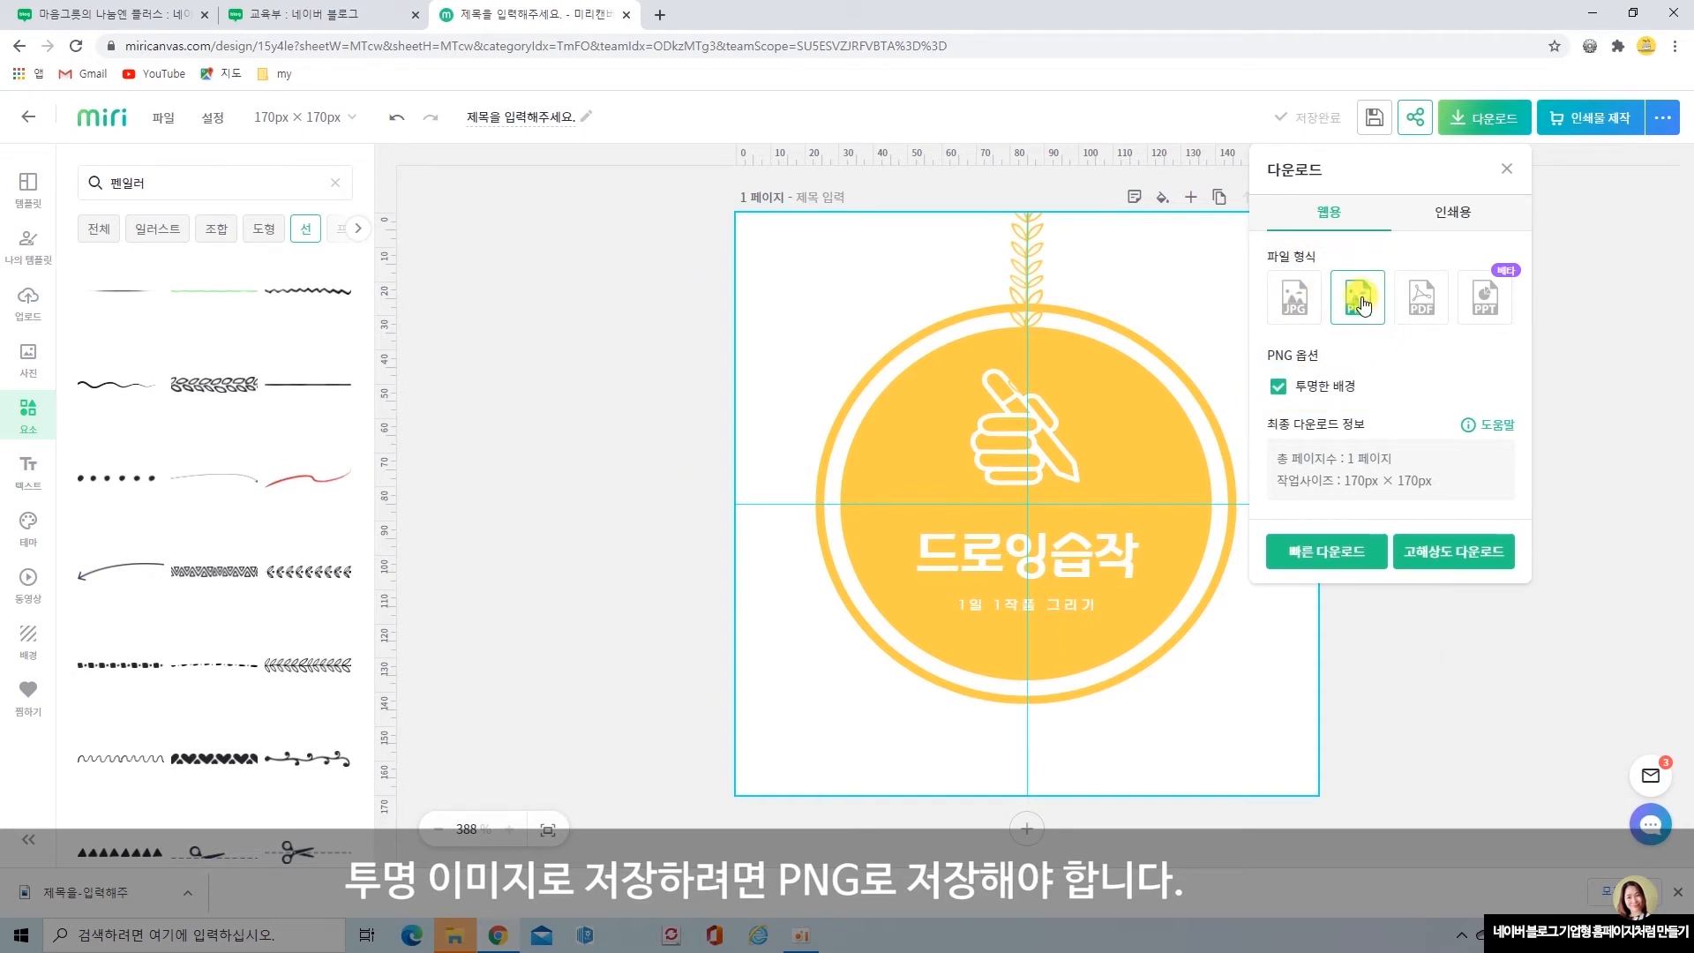
pyautogui.click(1457, 548)
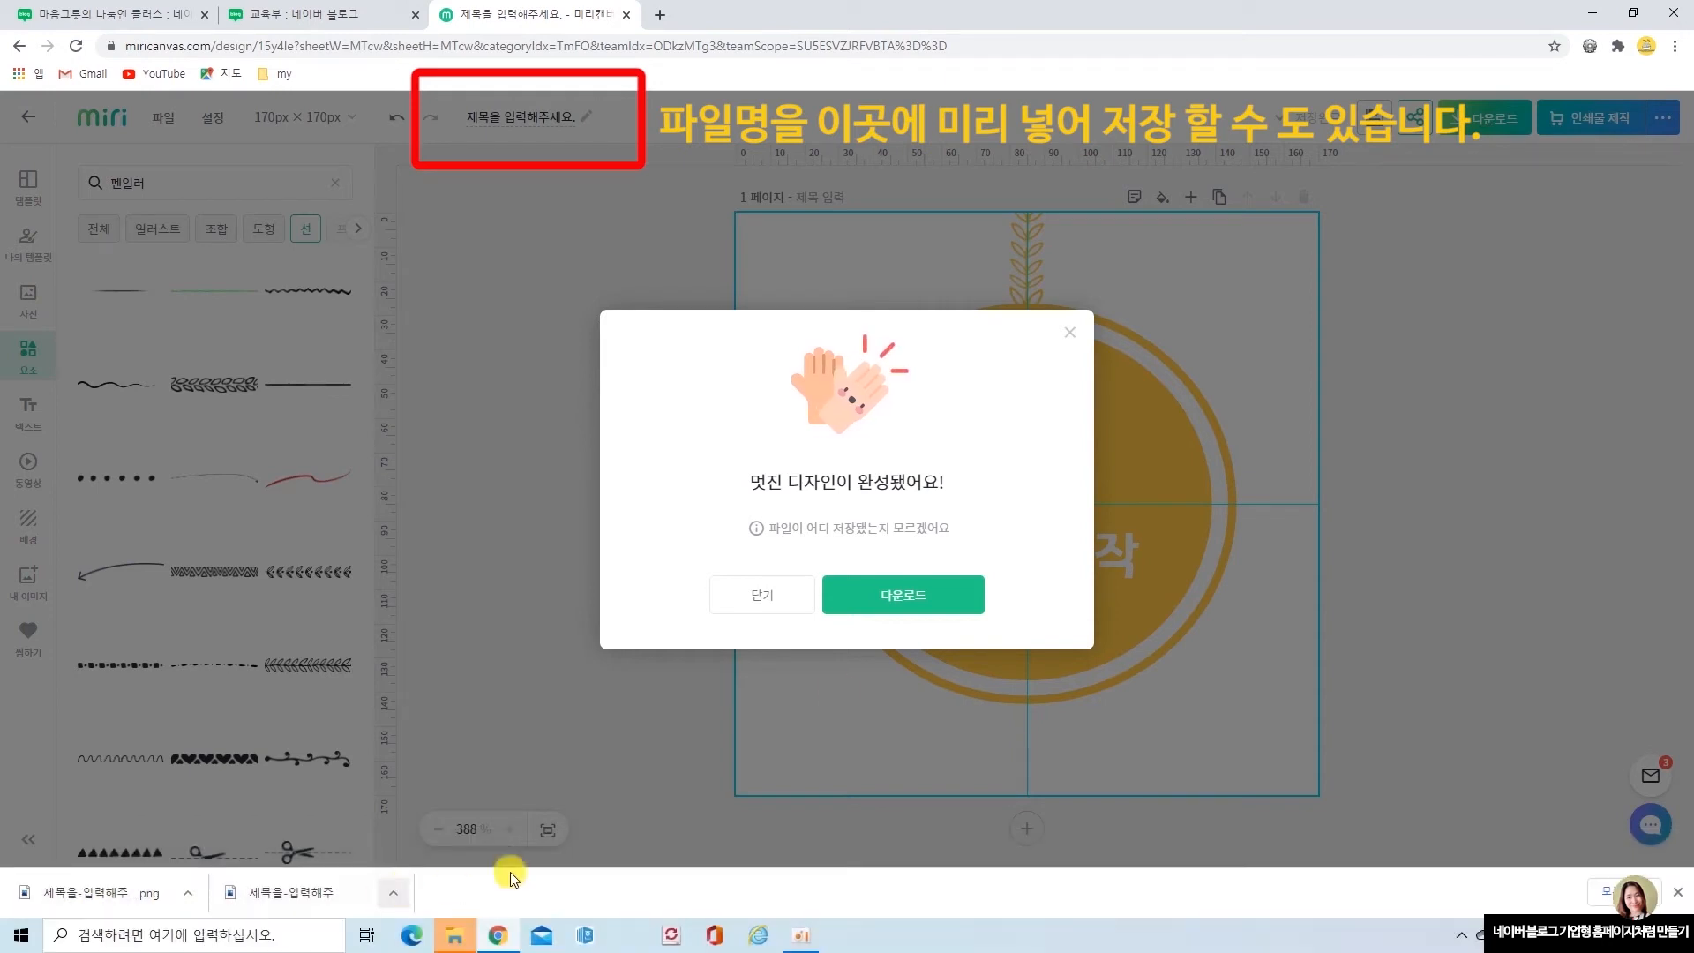
pyautogui.click(1073, 340)
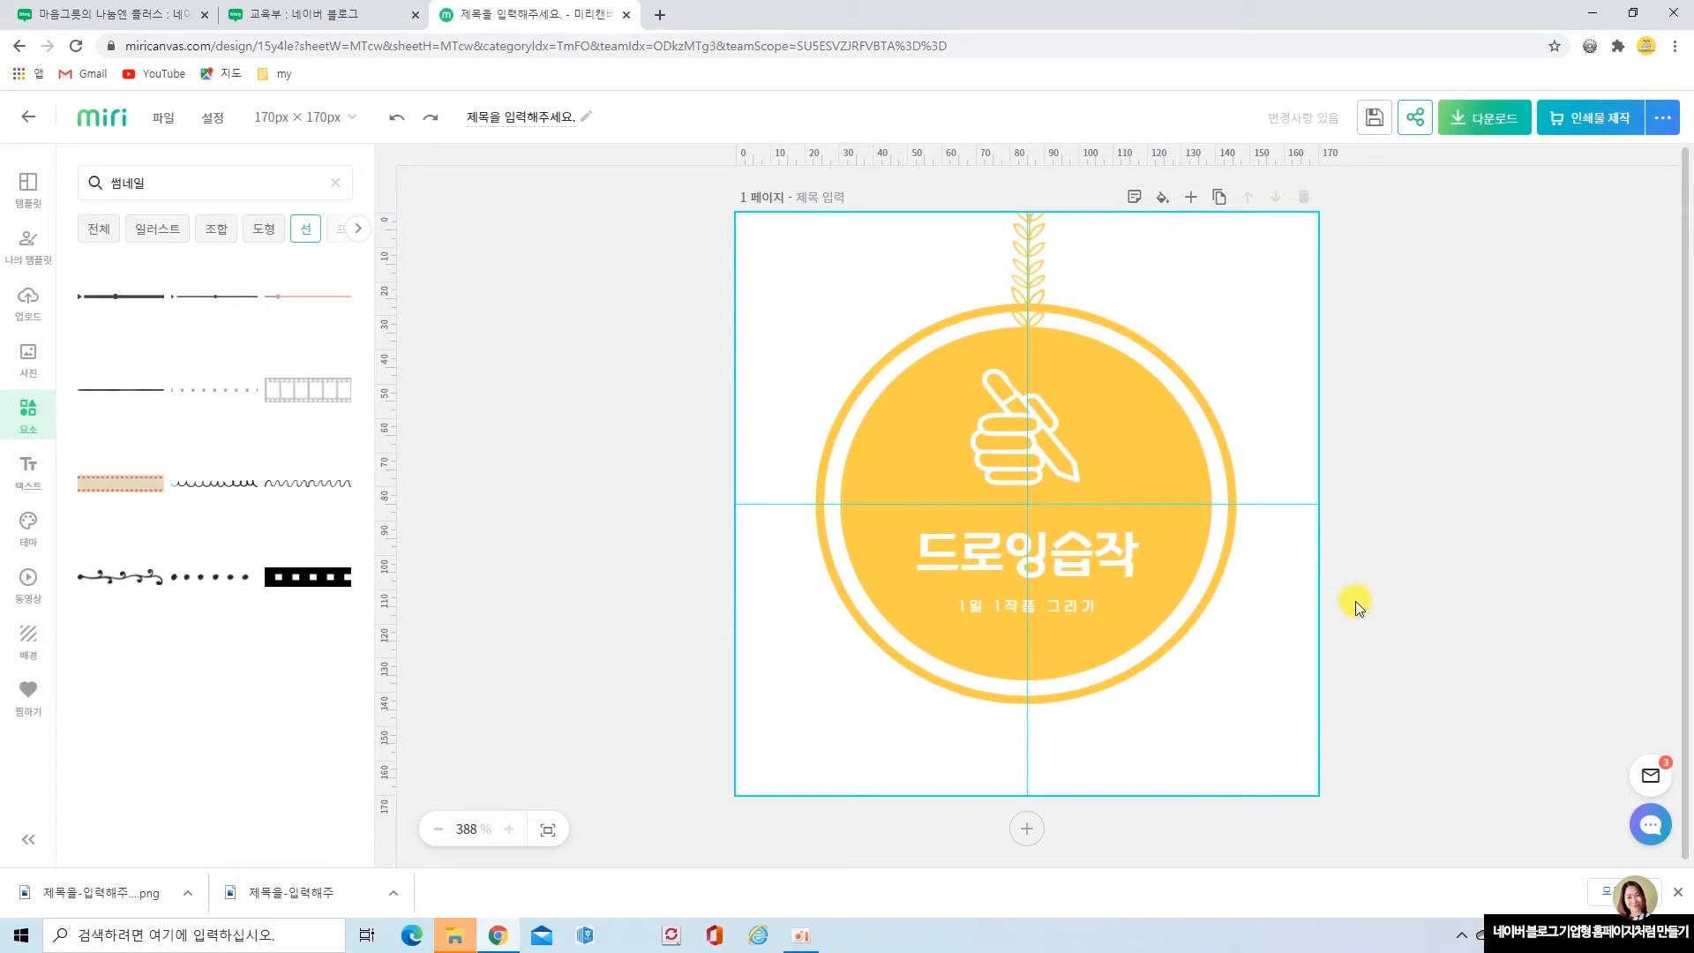
# Replace the logo's title text 드로잉습작 with 블로그썸네일.
pyautogui.click(1089, 559)
pyautogui.doubleClick(1089, 559)
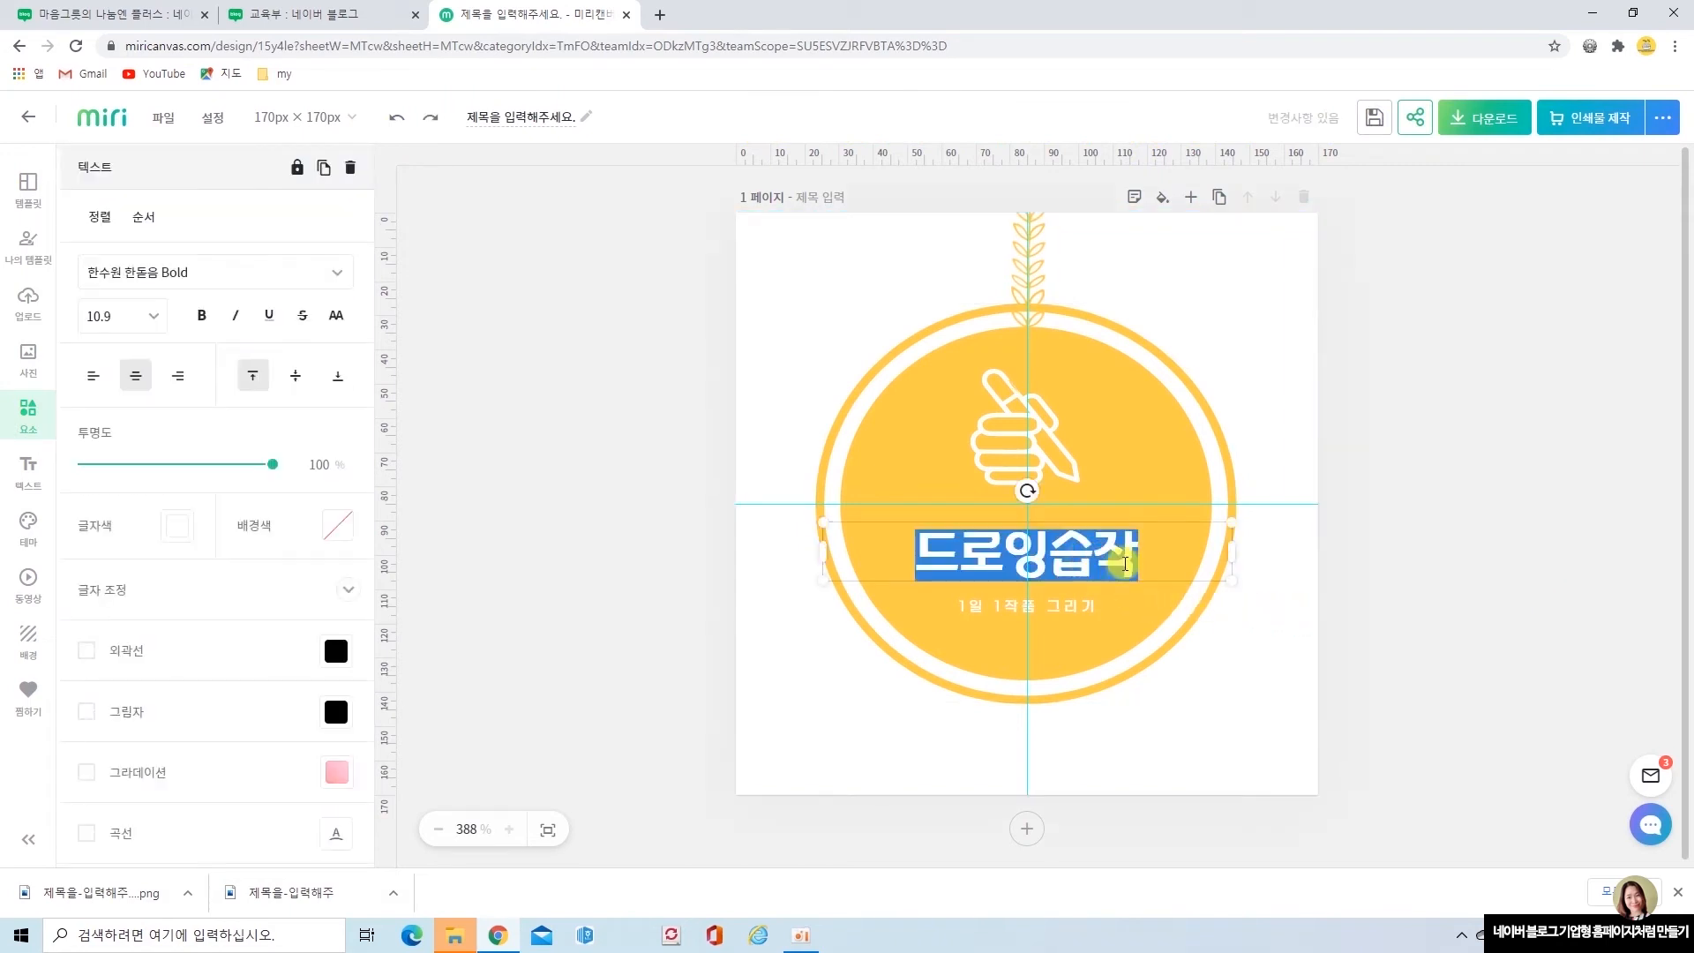
pyautogui.write('블로그')
pyautogui.write('썸')
pyautogui.write('네일')
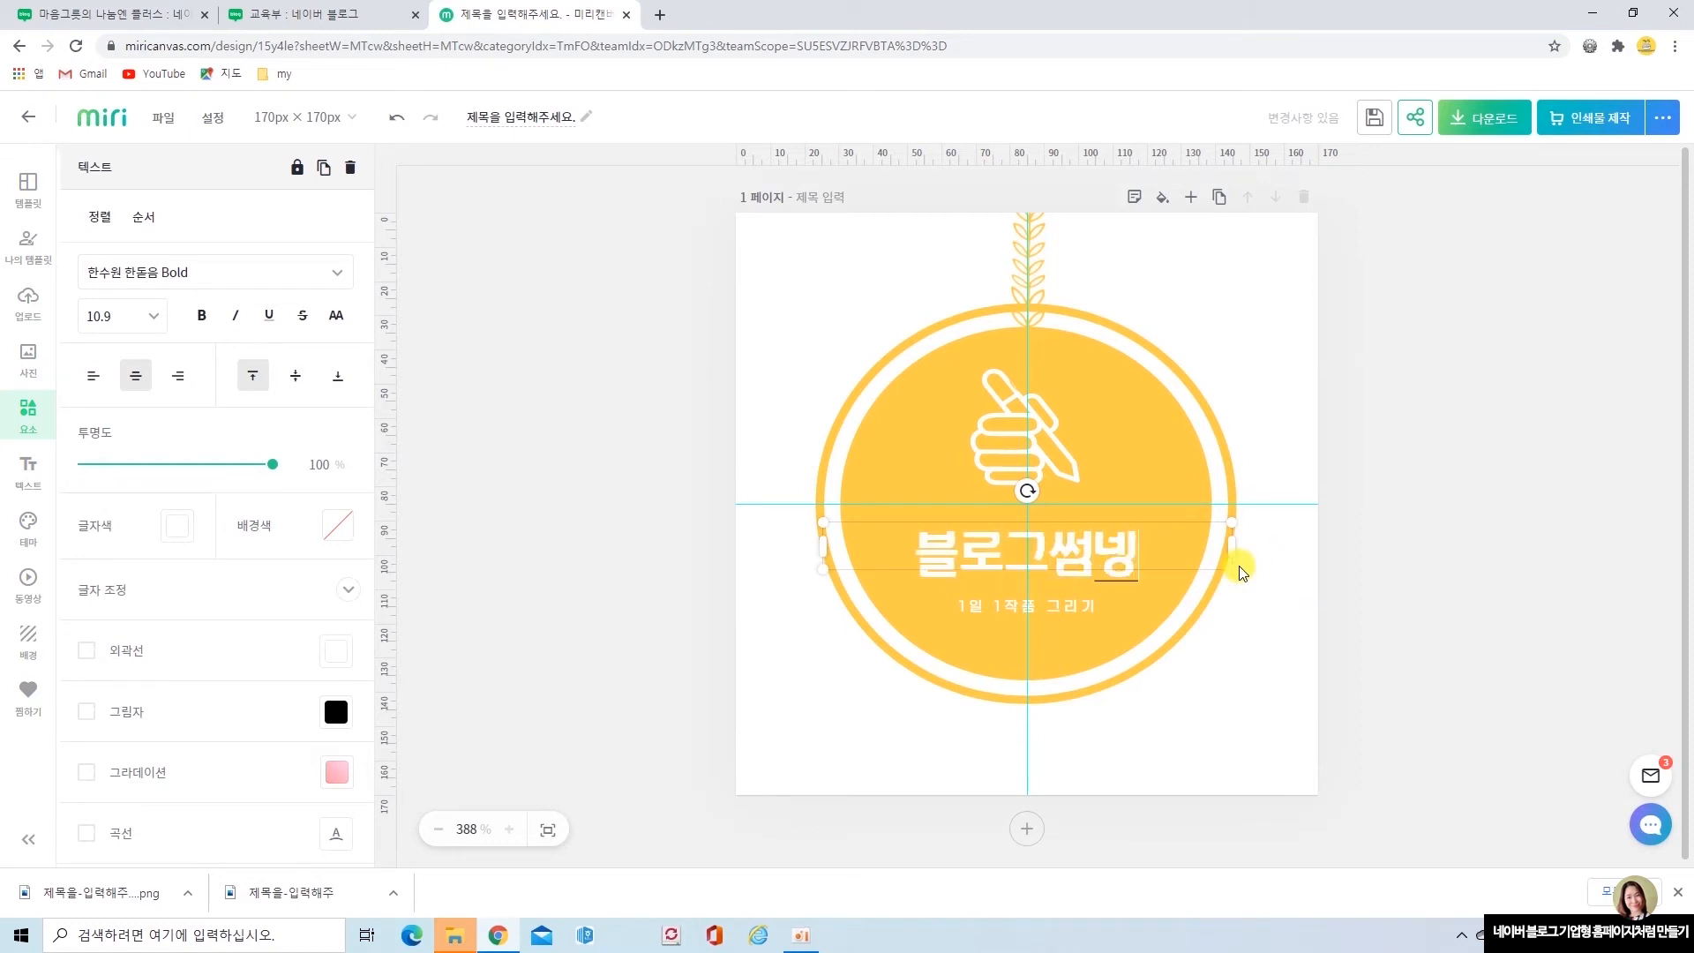
# Replace the subtitle below the title with 만들기 방법.
pyautogui.click(1073, 607)
pyautogui.doubleClick(1071, 604)
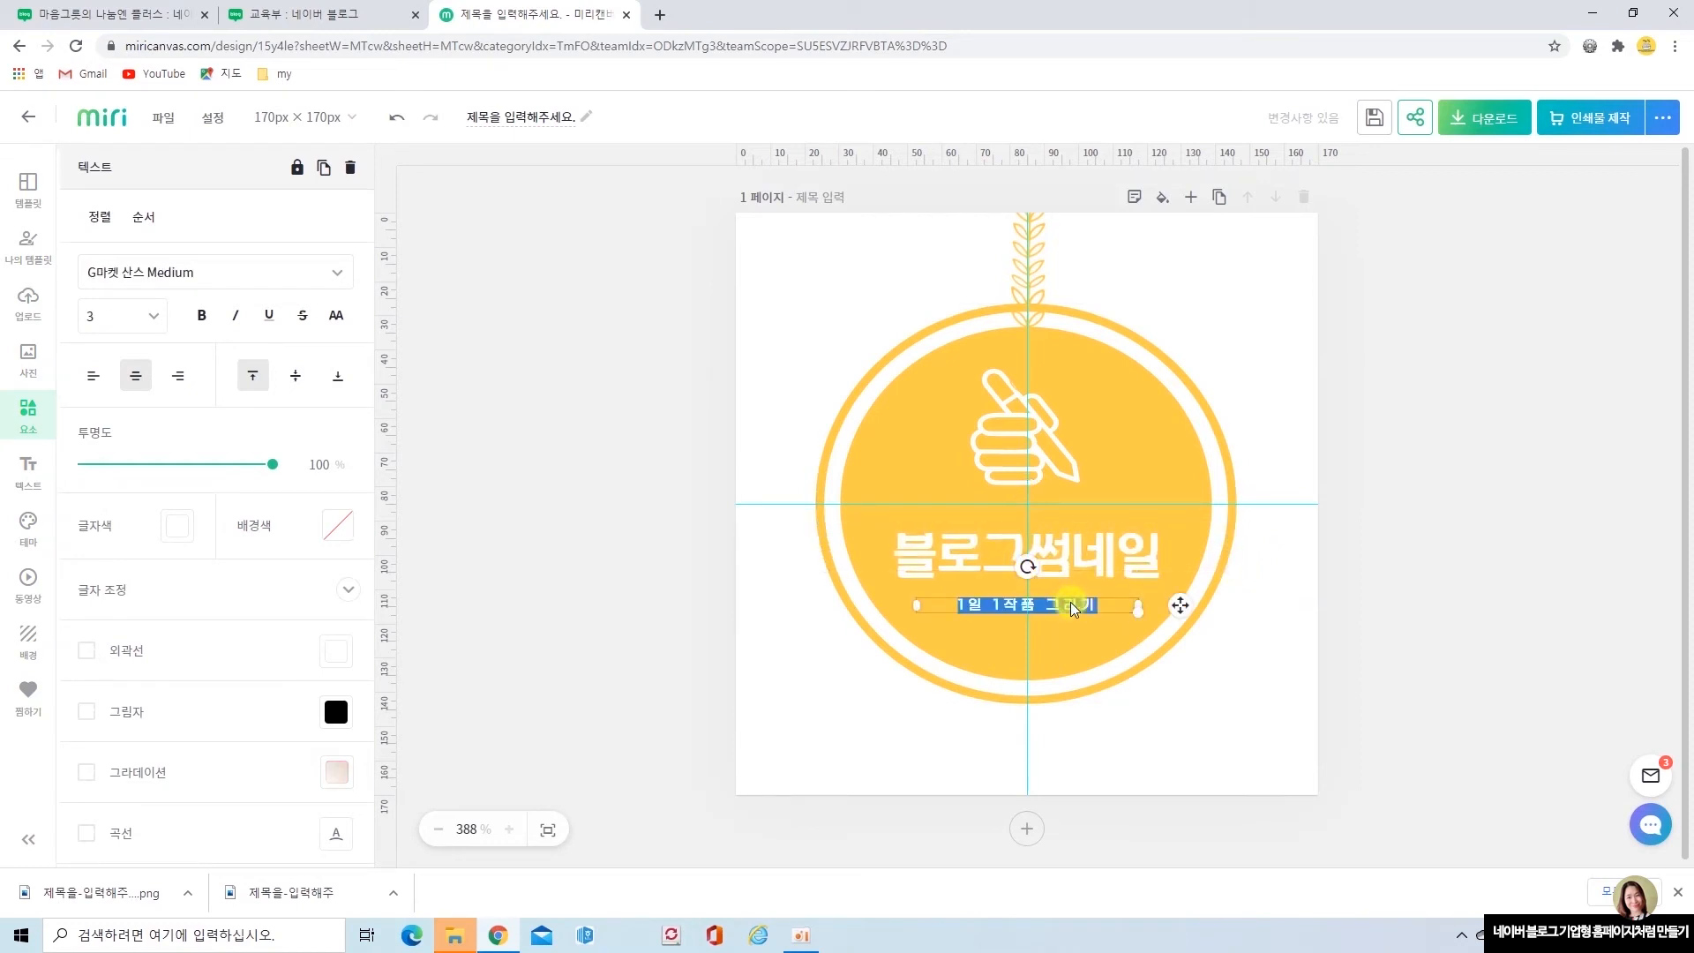
pyautogui.write('만들기 방버')
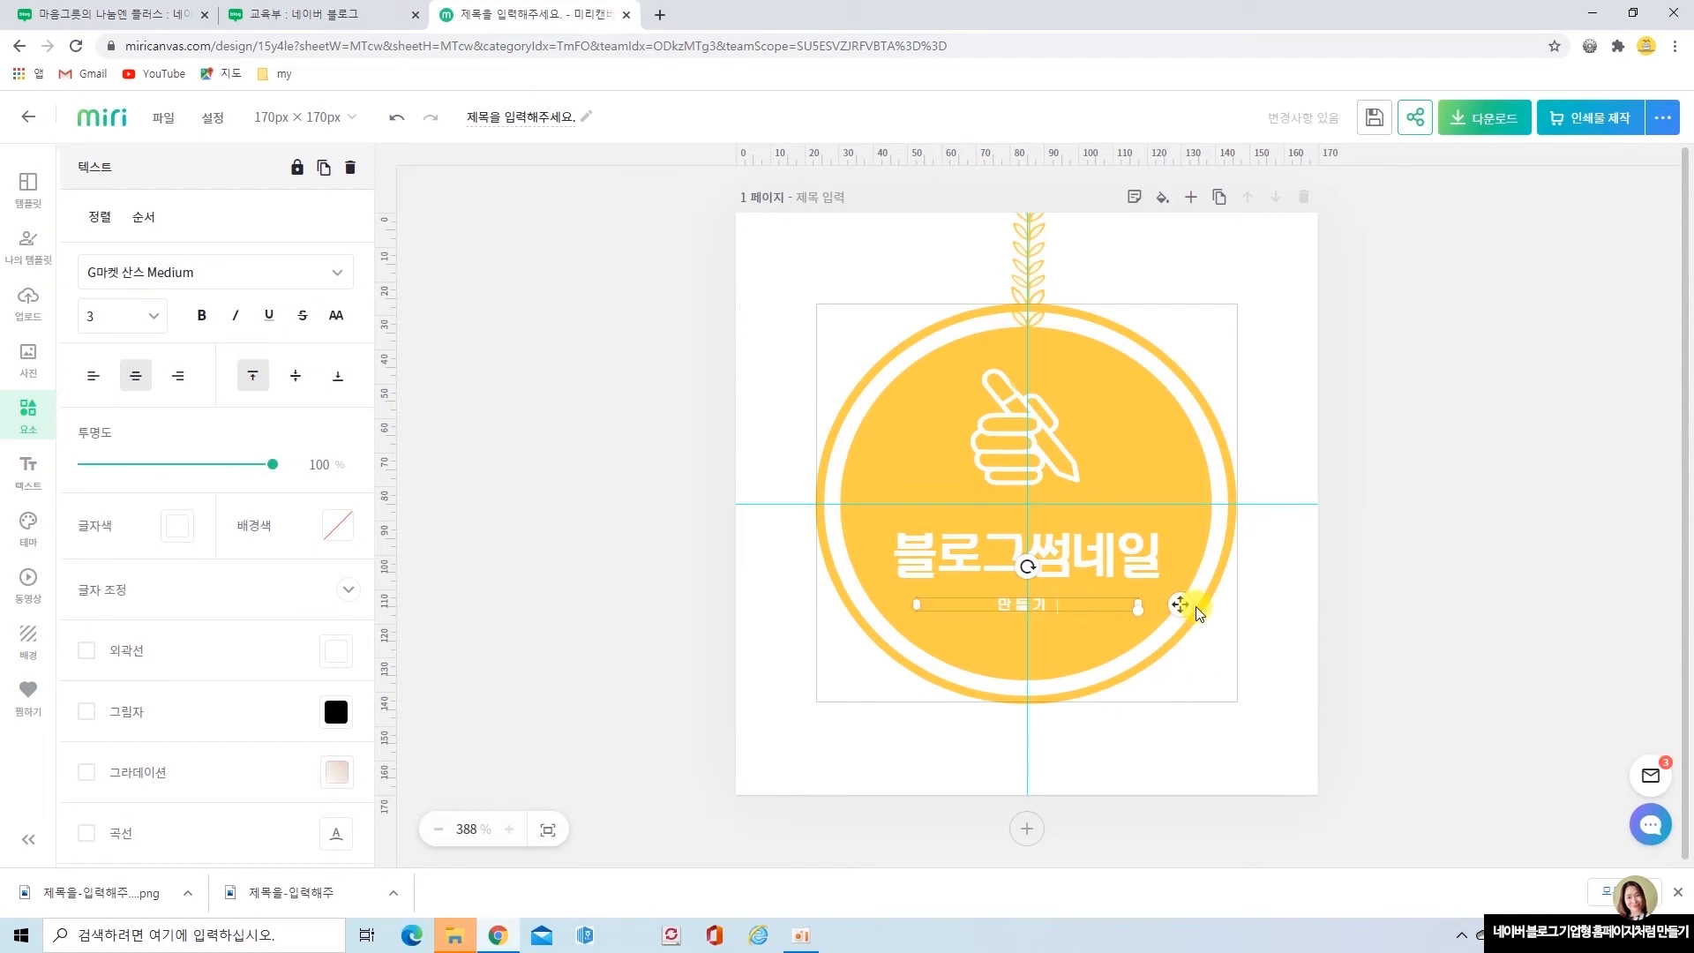
pyautogui.click(1352, 592)
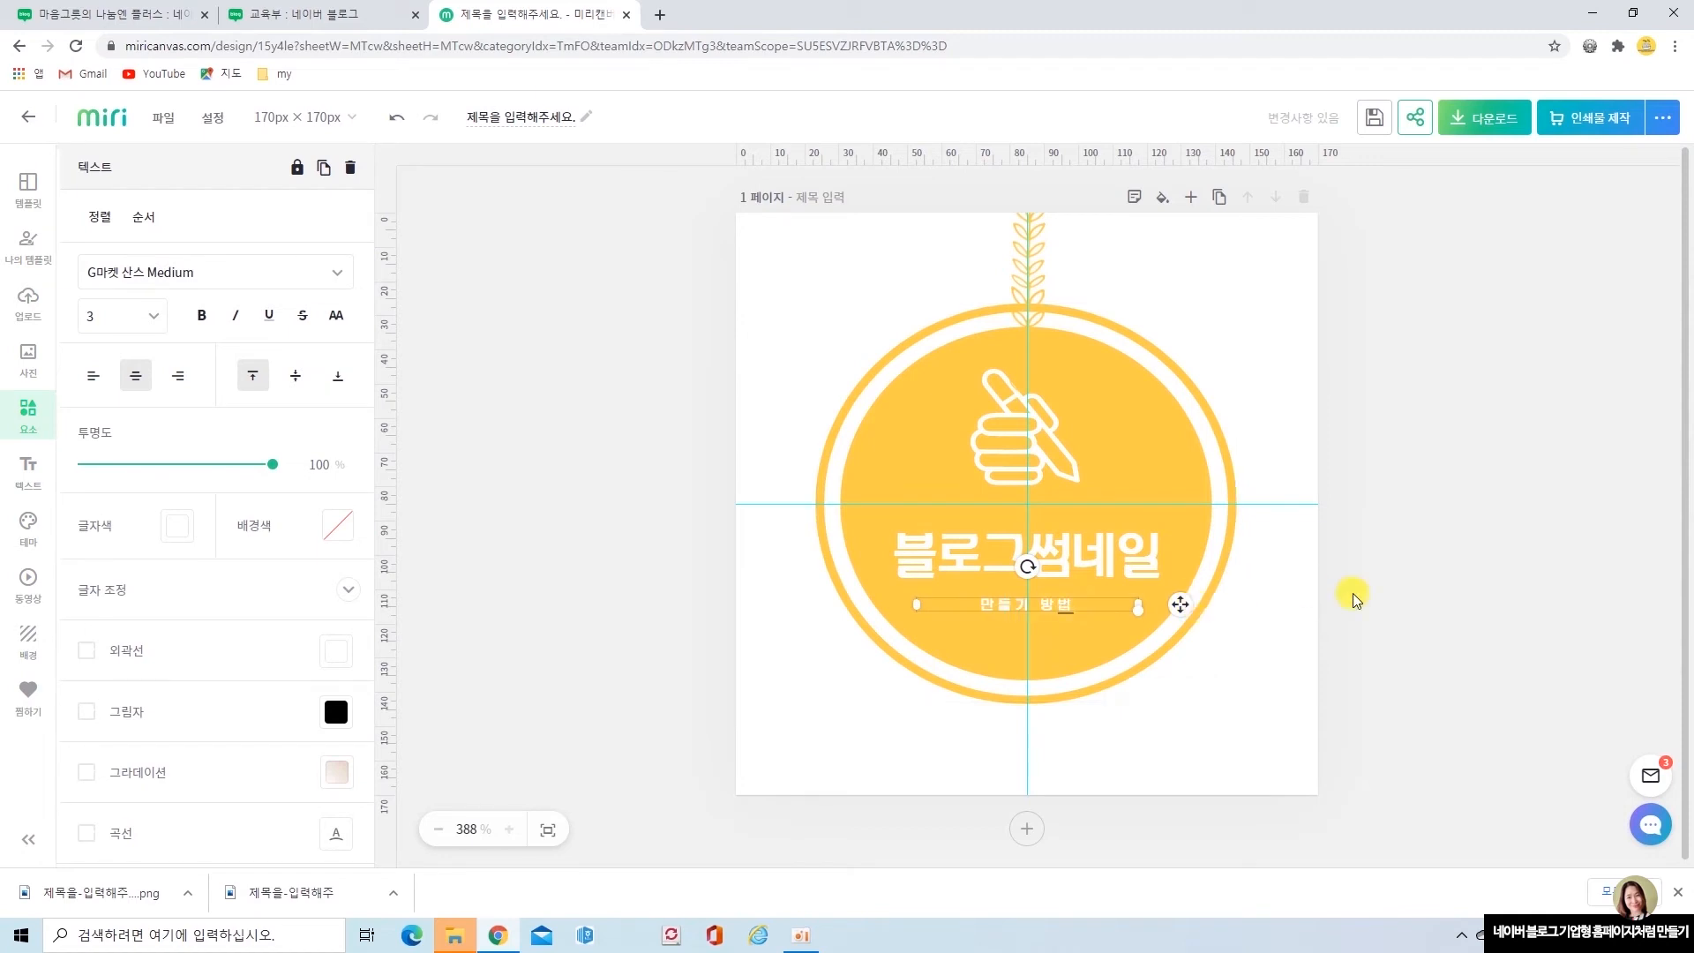
# Delete the hand-with-pen illustration and search all element types for 블로그 썸네일.
pyautogui.click(1050, 448)
pyautogui.press('Delete')
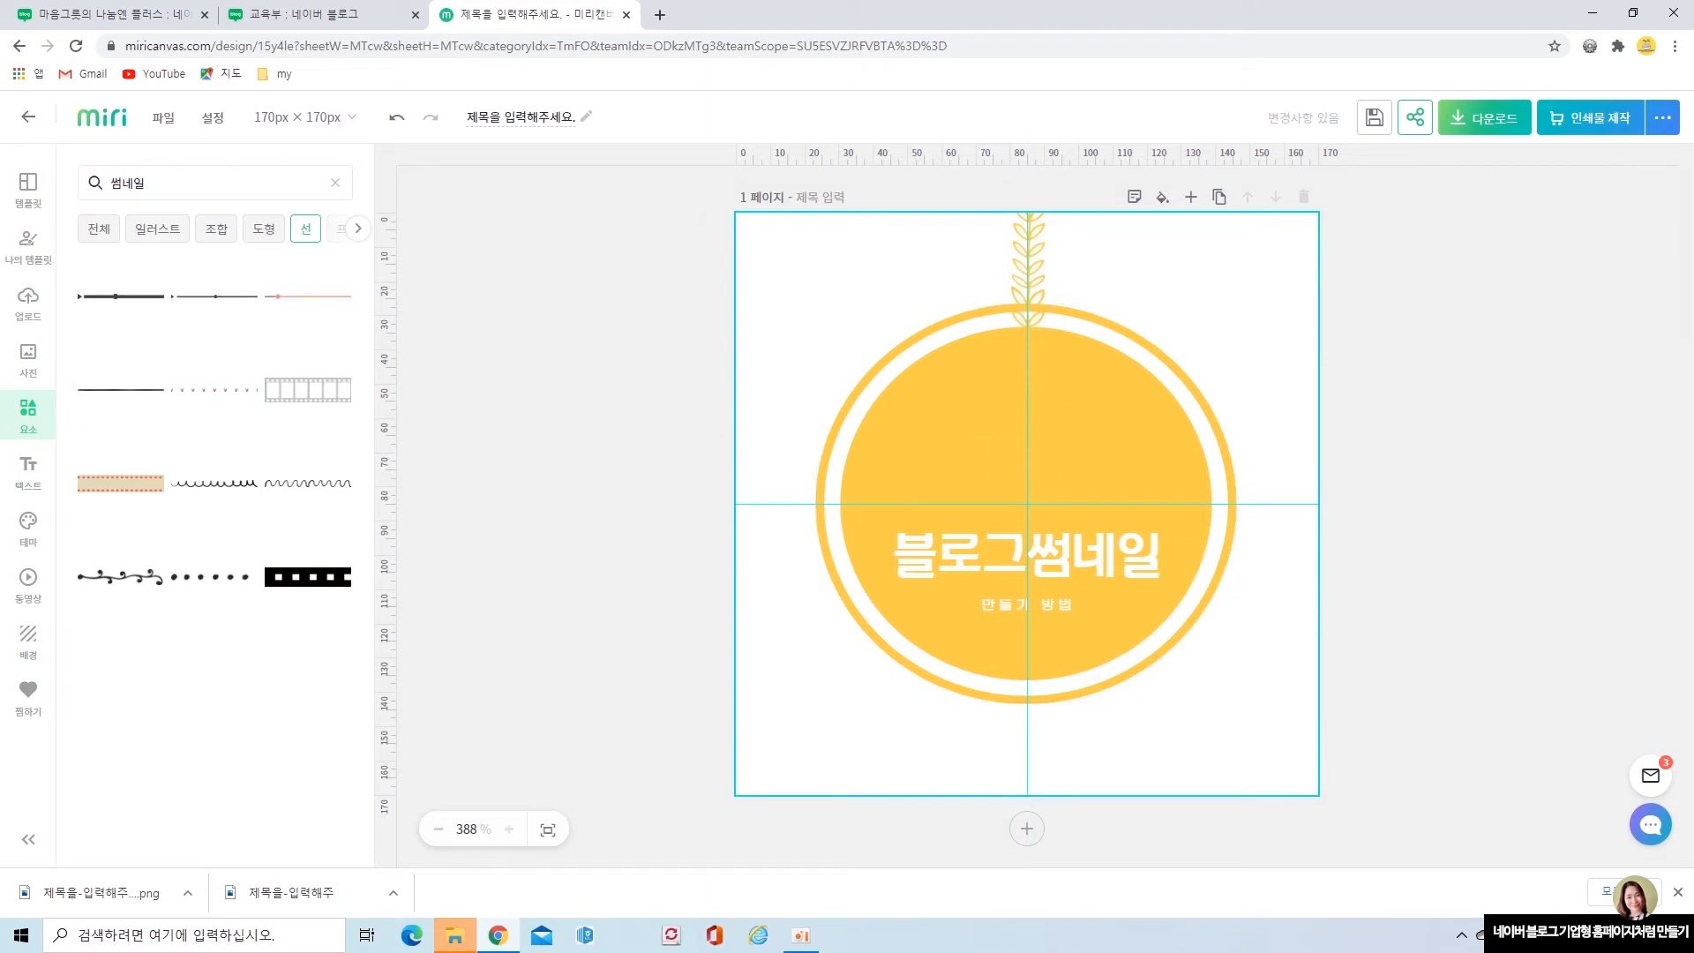
pyautogui.click(98, 231)
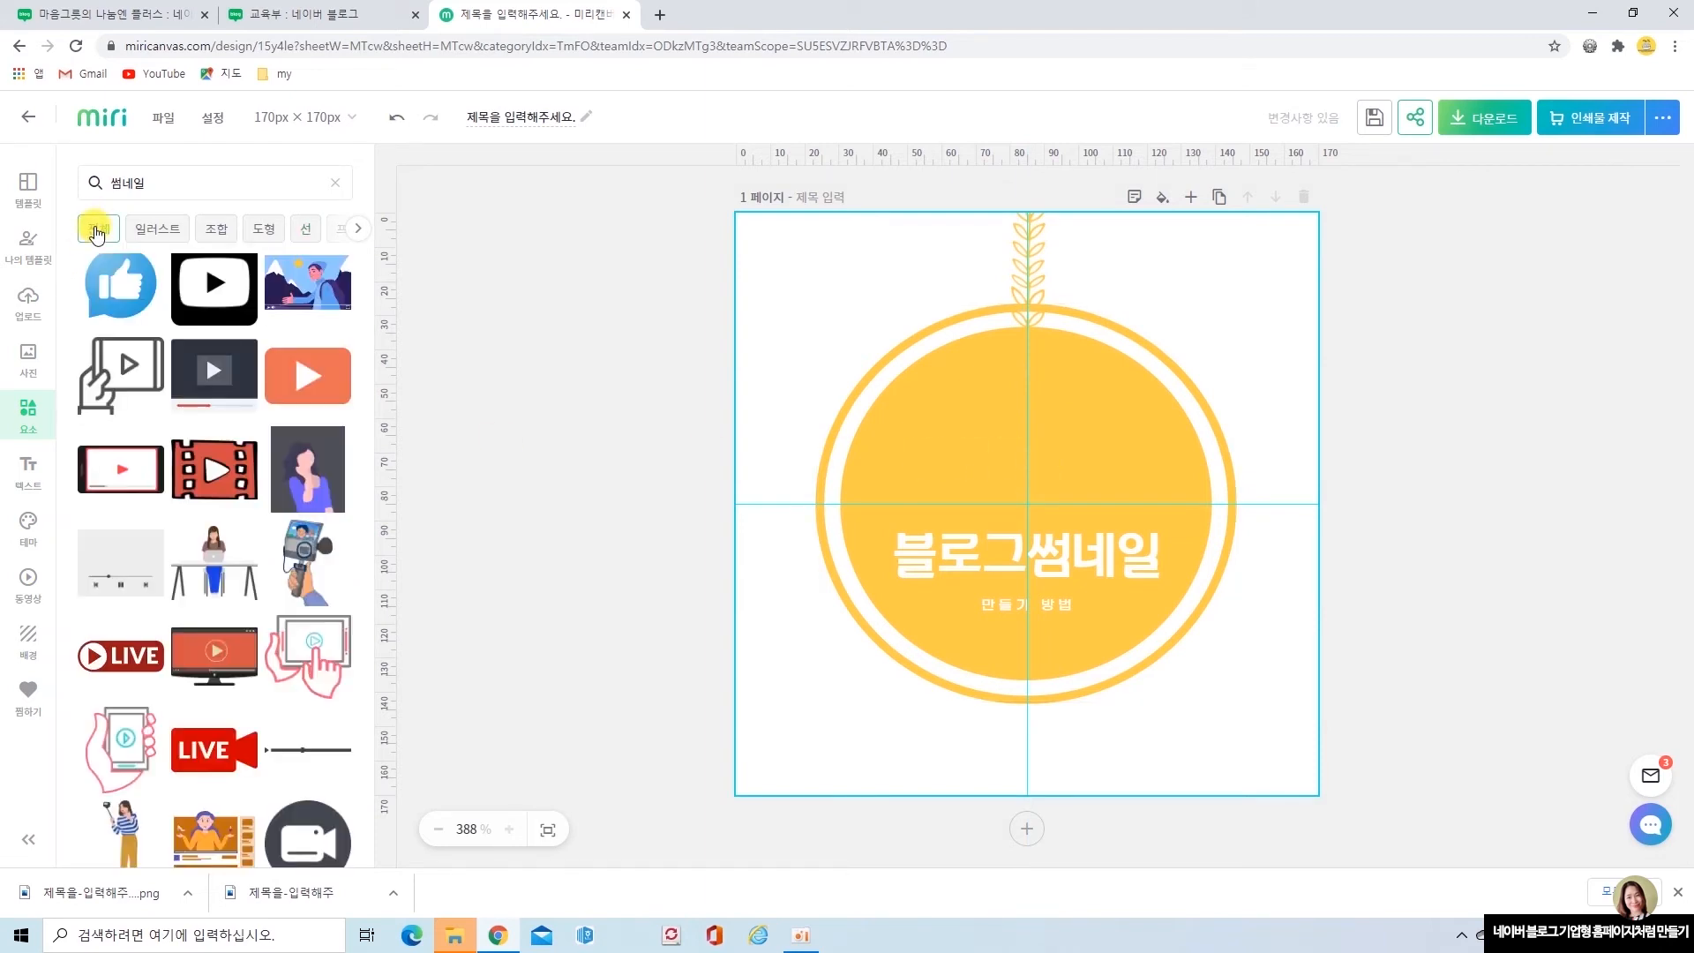
pyautogui.click(151, 182)
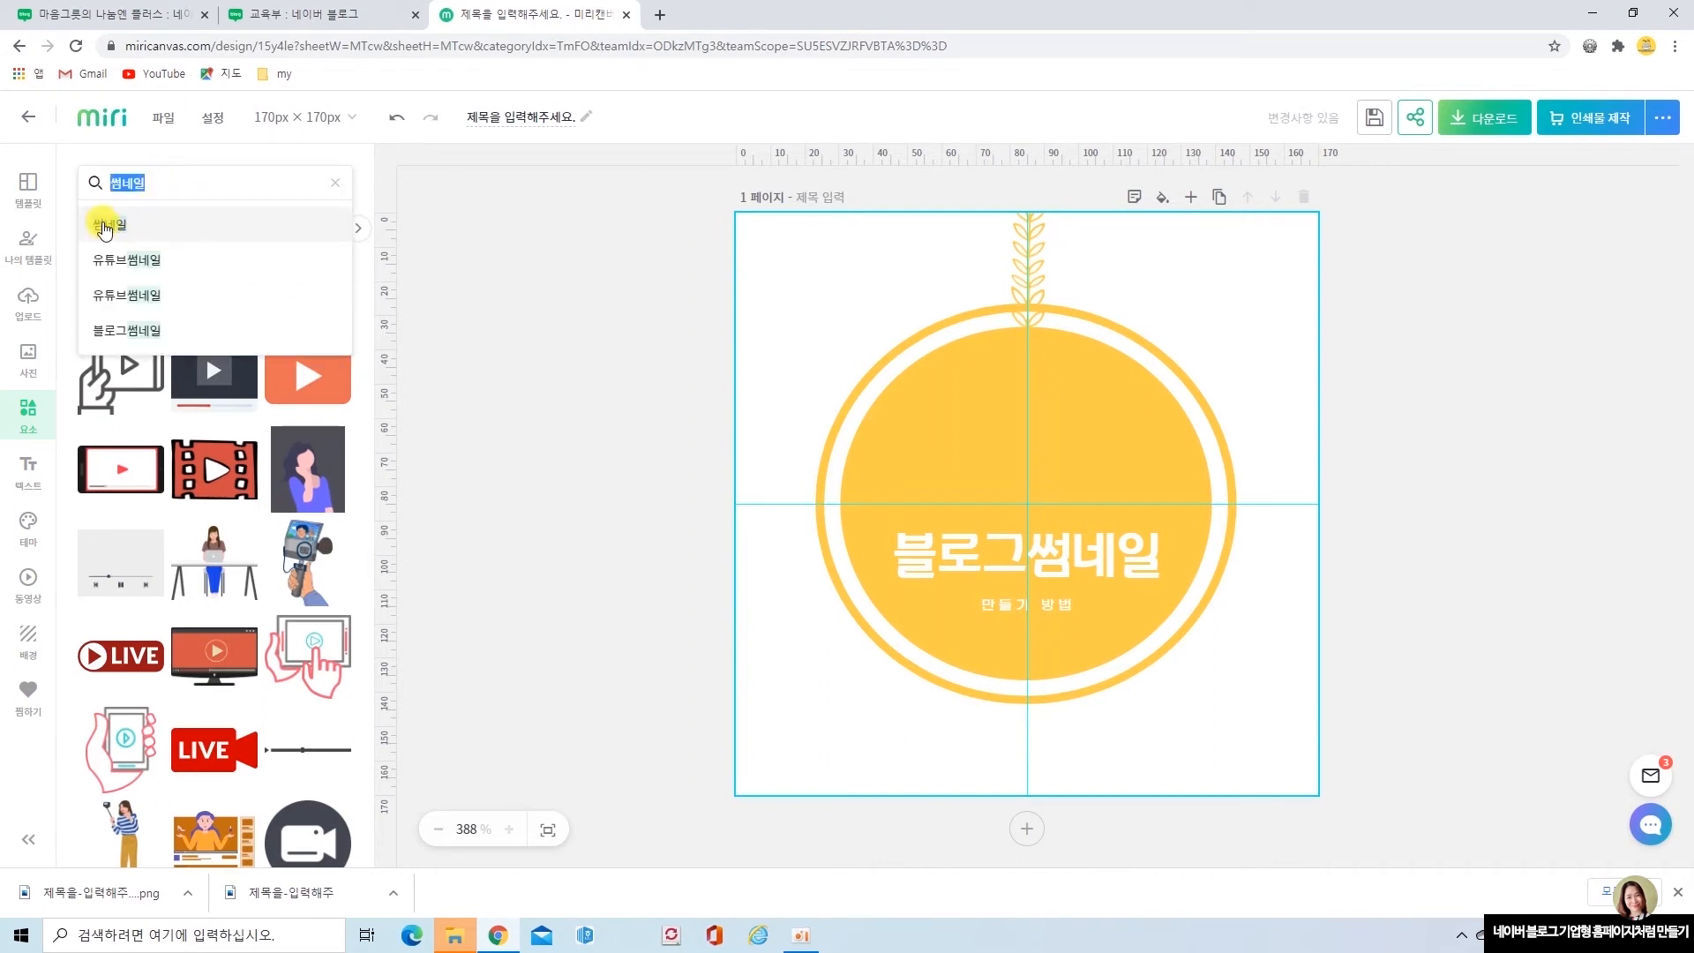
pyautogui.click(123, 329)
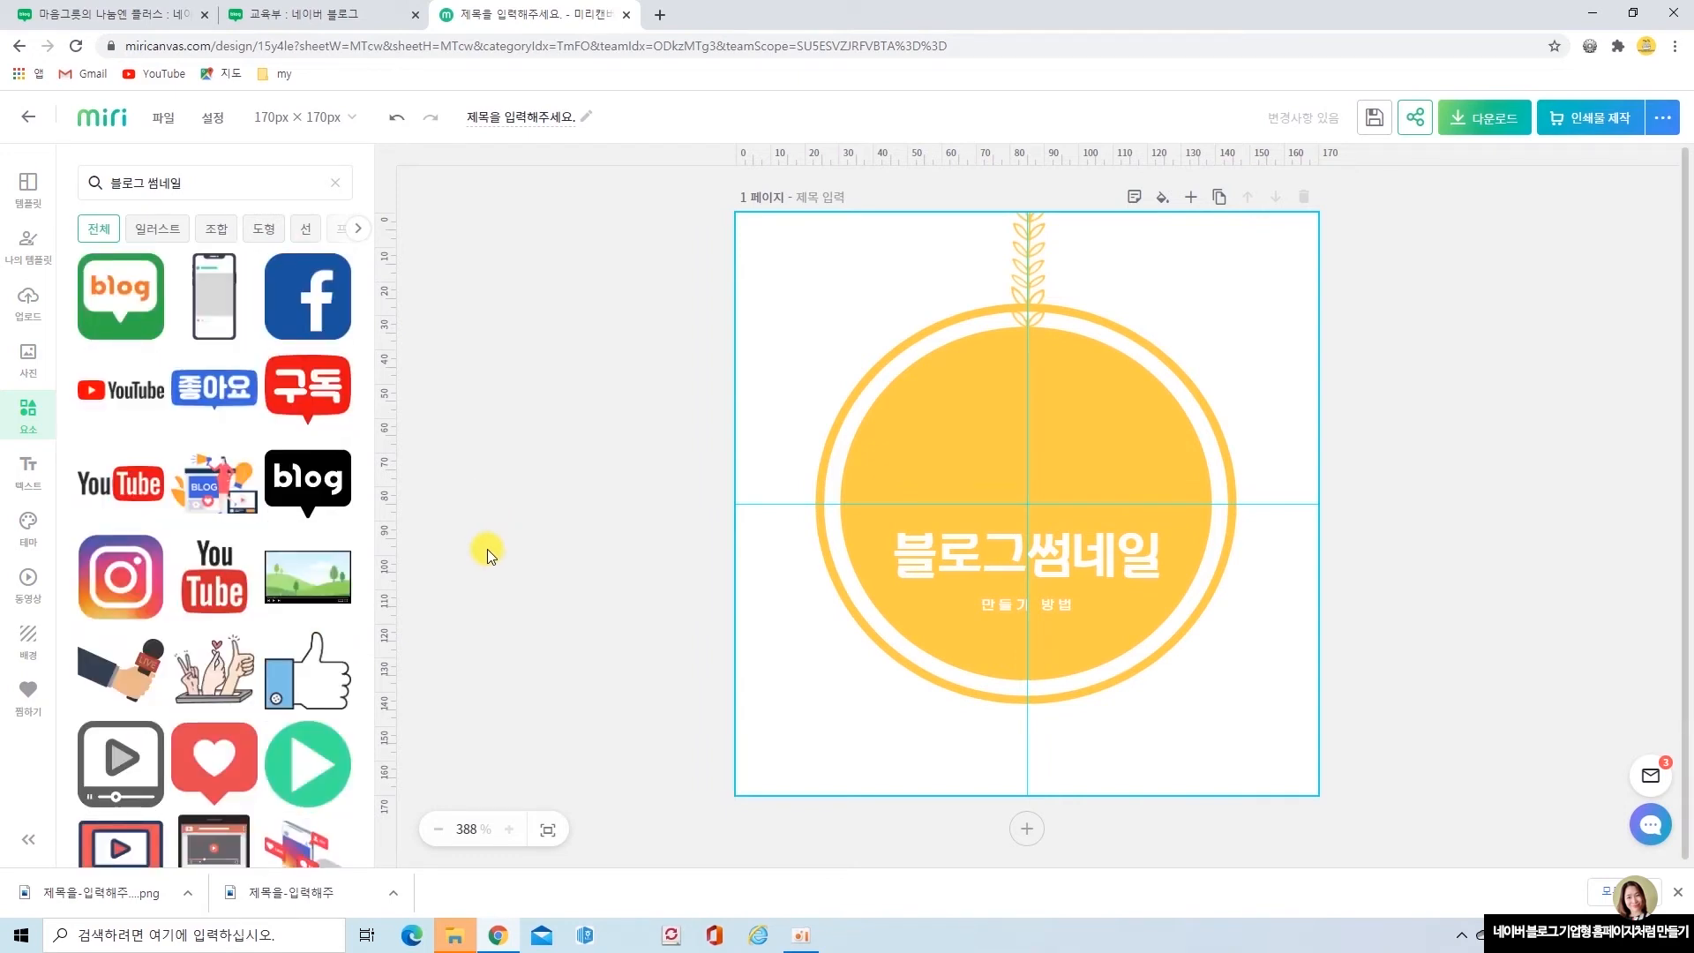
# Browse the found elements, insert the green blog speech-bubble icon and shrink it to sit centred above the title.
pyautogui.scroll(-4, 300, 794)
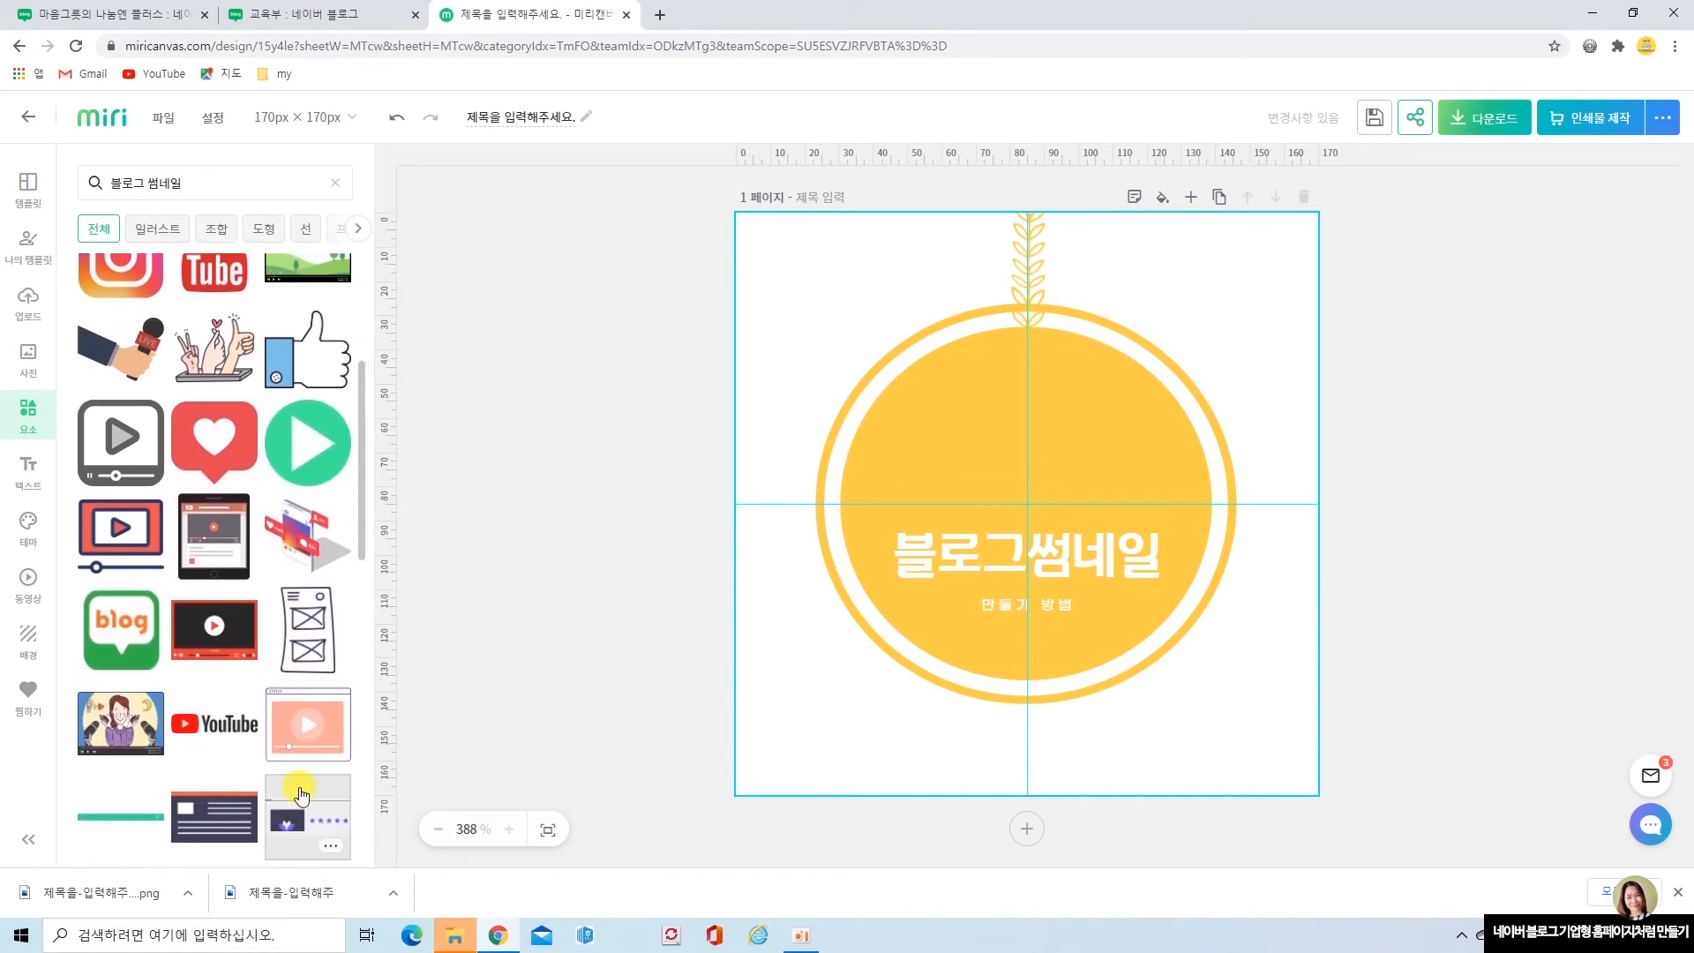
pyautogui.scroll(-3, 300, 794)
pyautogui.scroll(-2, 299, 787)
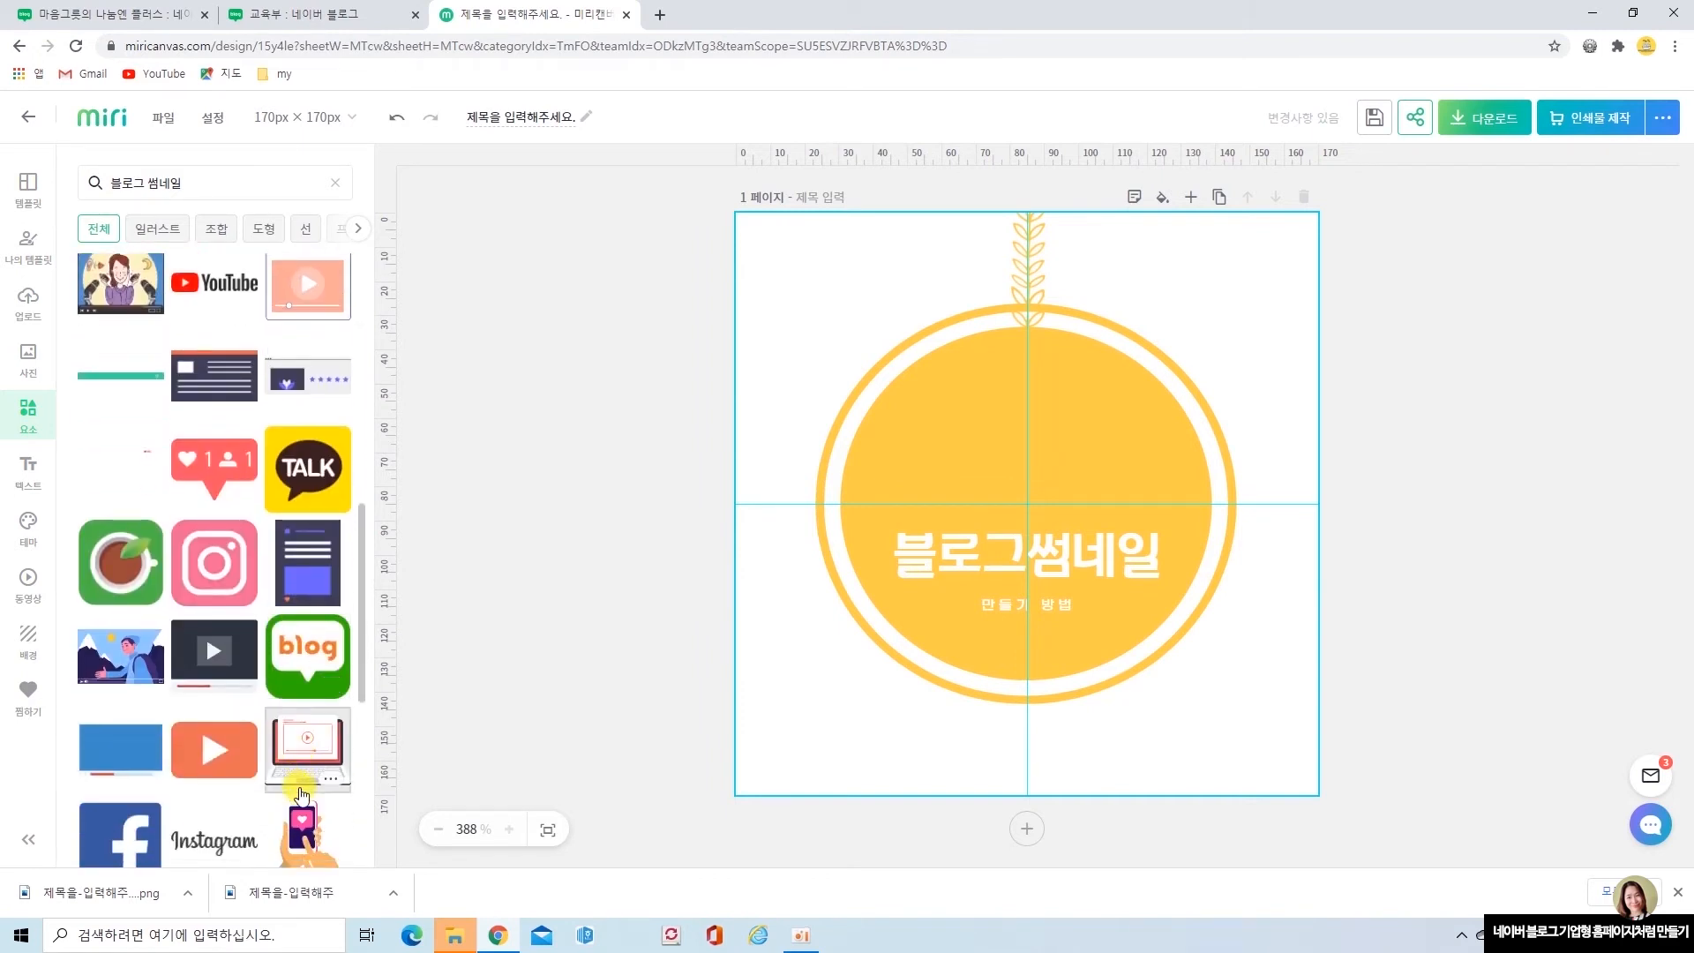
pyautogui.scroll(8, 300, 794)
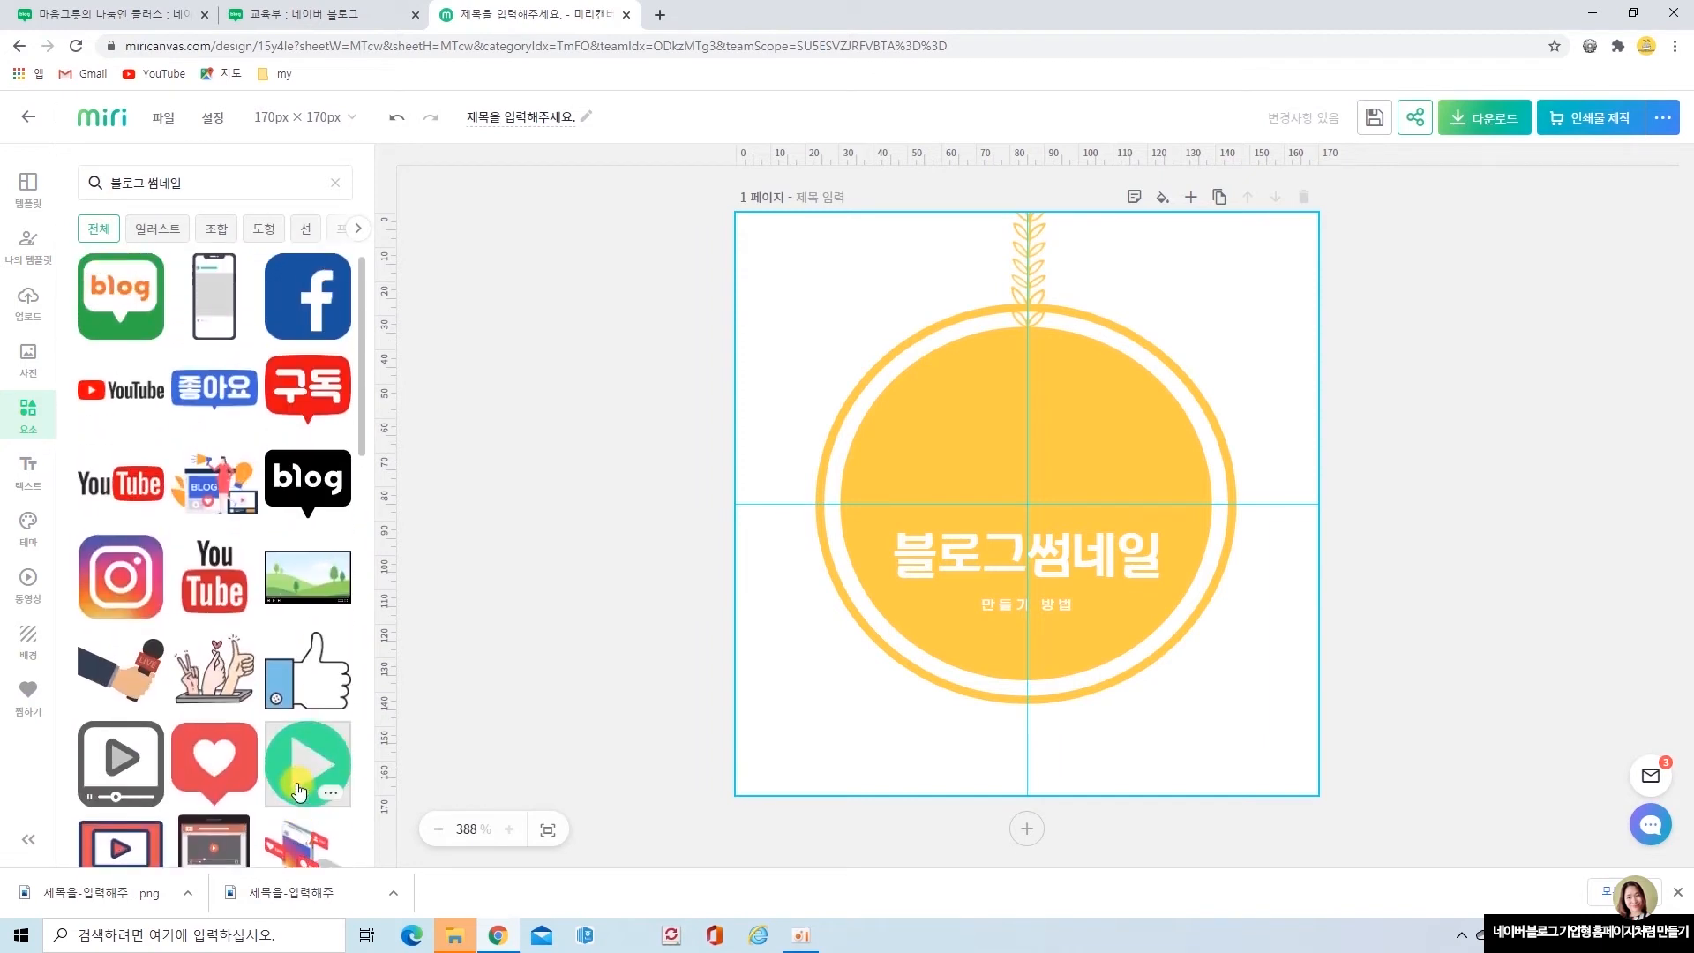
pyautogui.click(85, 269)
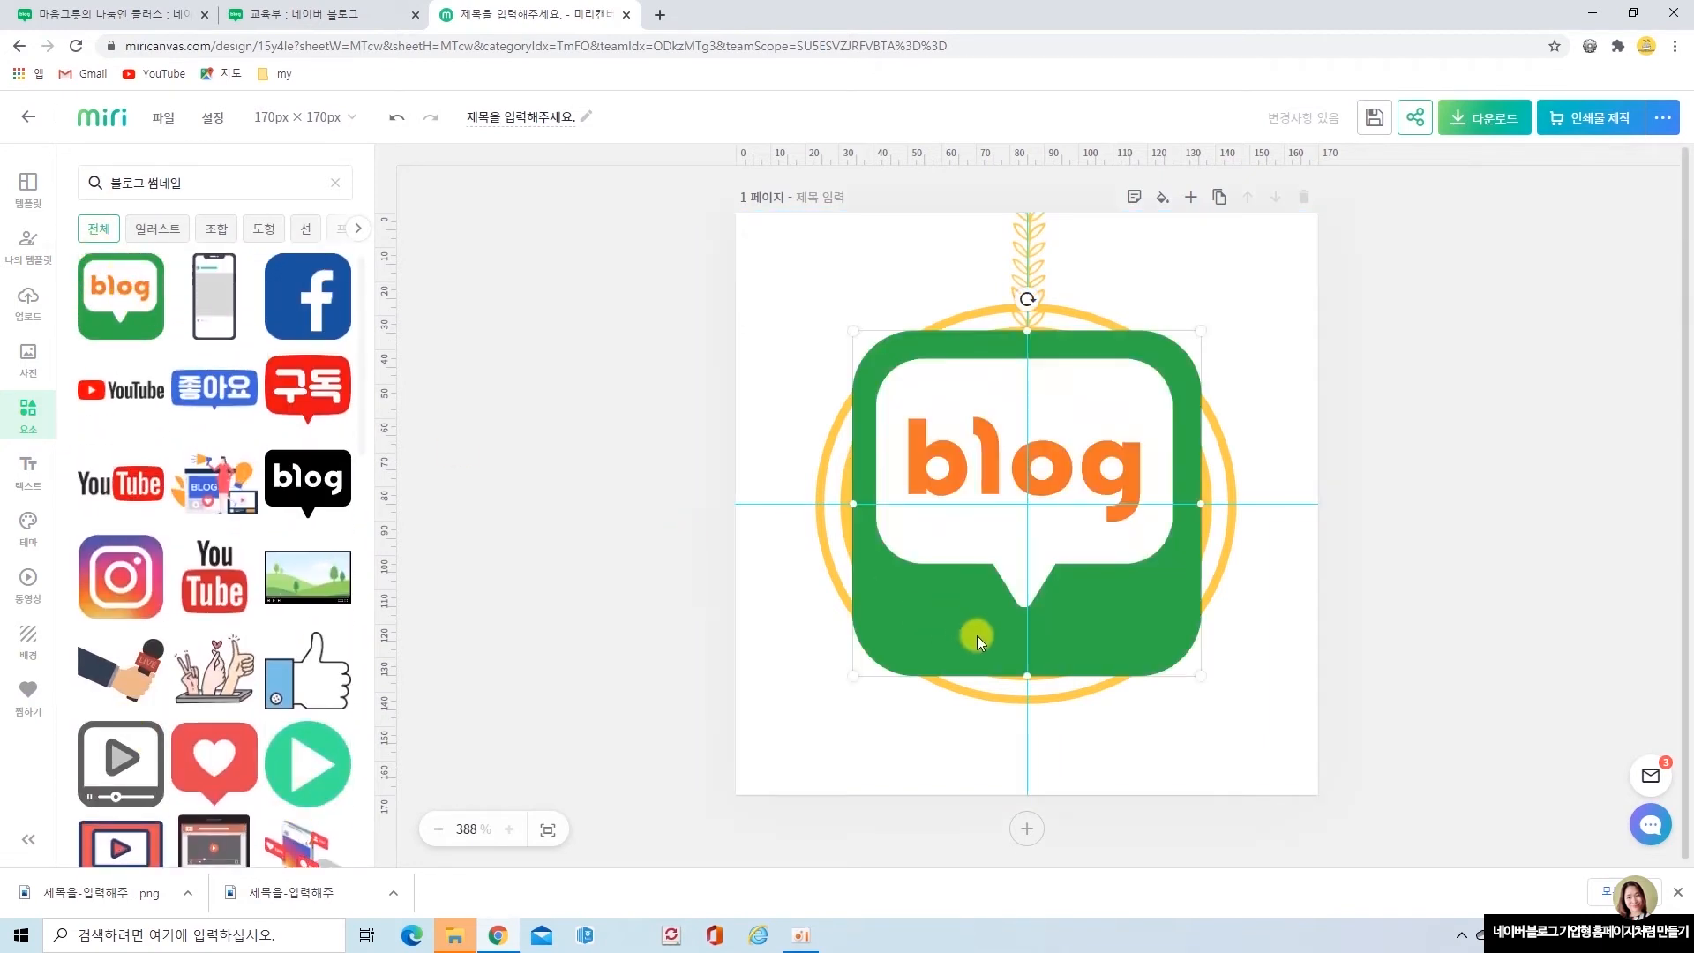
pyautogui.moveTo(1197, 681); pyautogui.dragTo(1040, 439)
pyautogui.click(1235, 737)
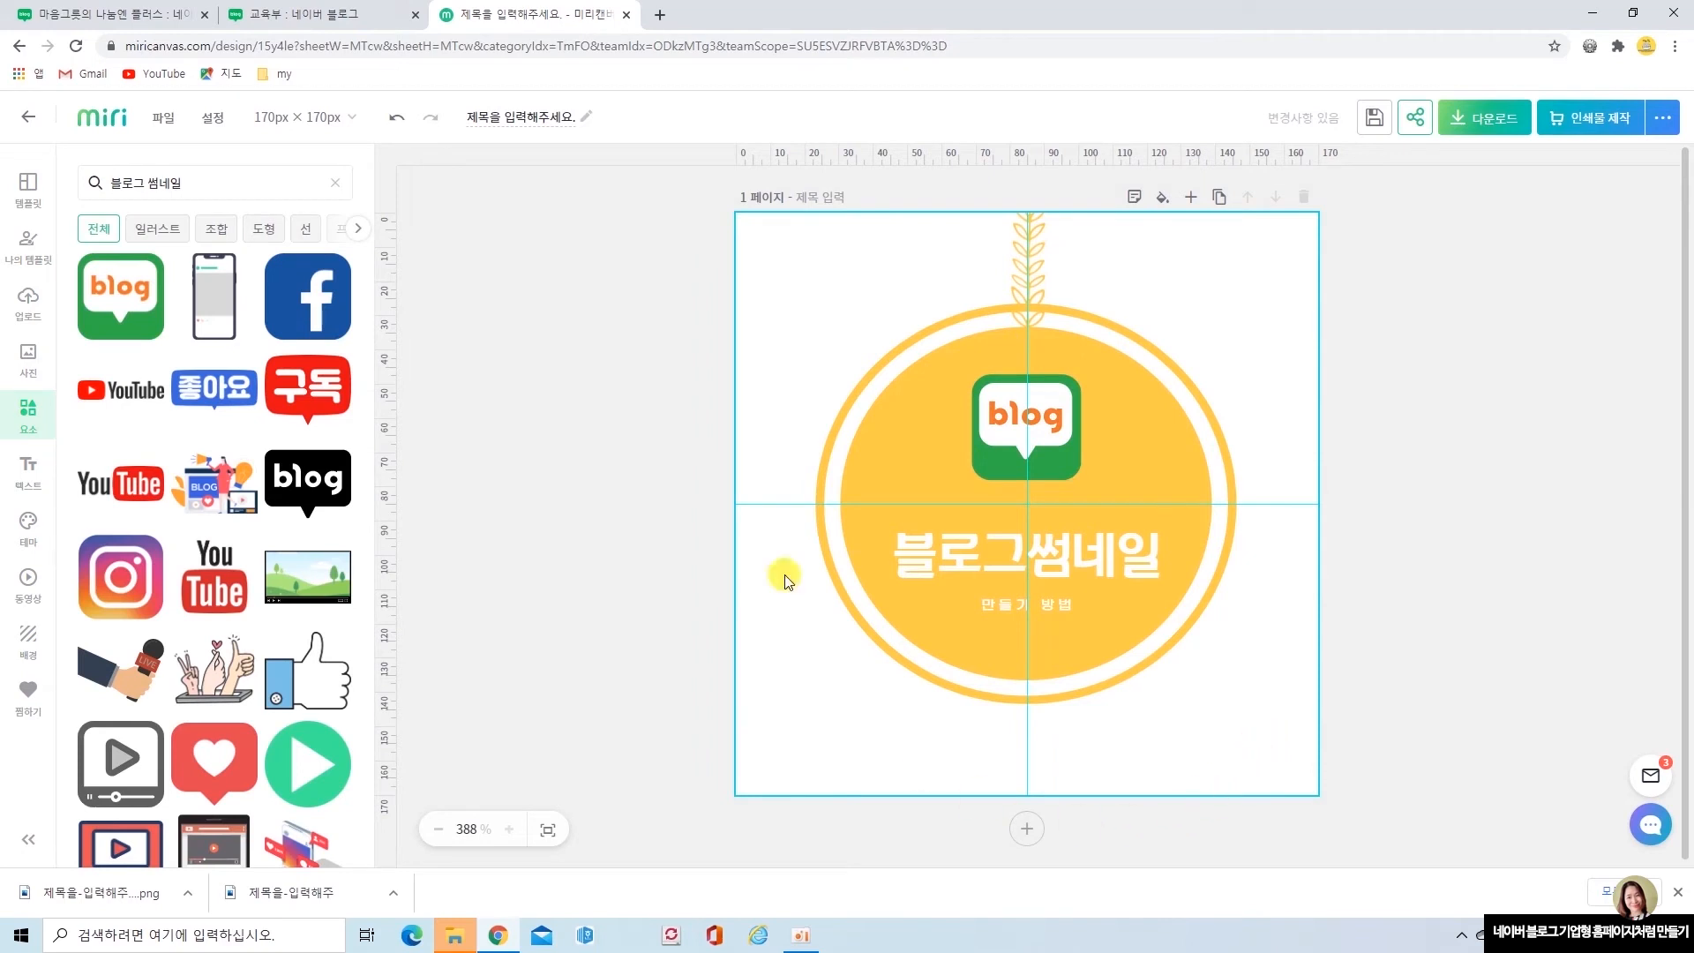
# Recolour the yellow circle with the orange #F58846 sampled from the blog icon's lettering.
pyautogui.click(1163, 448)
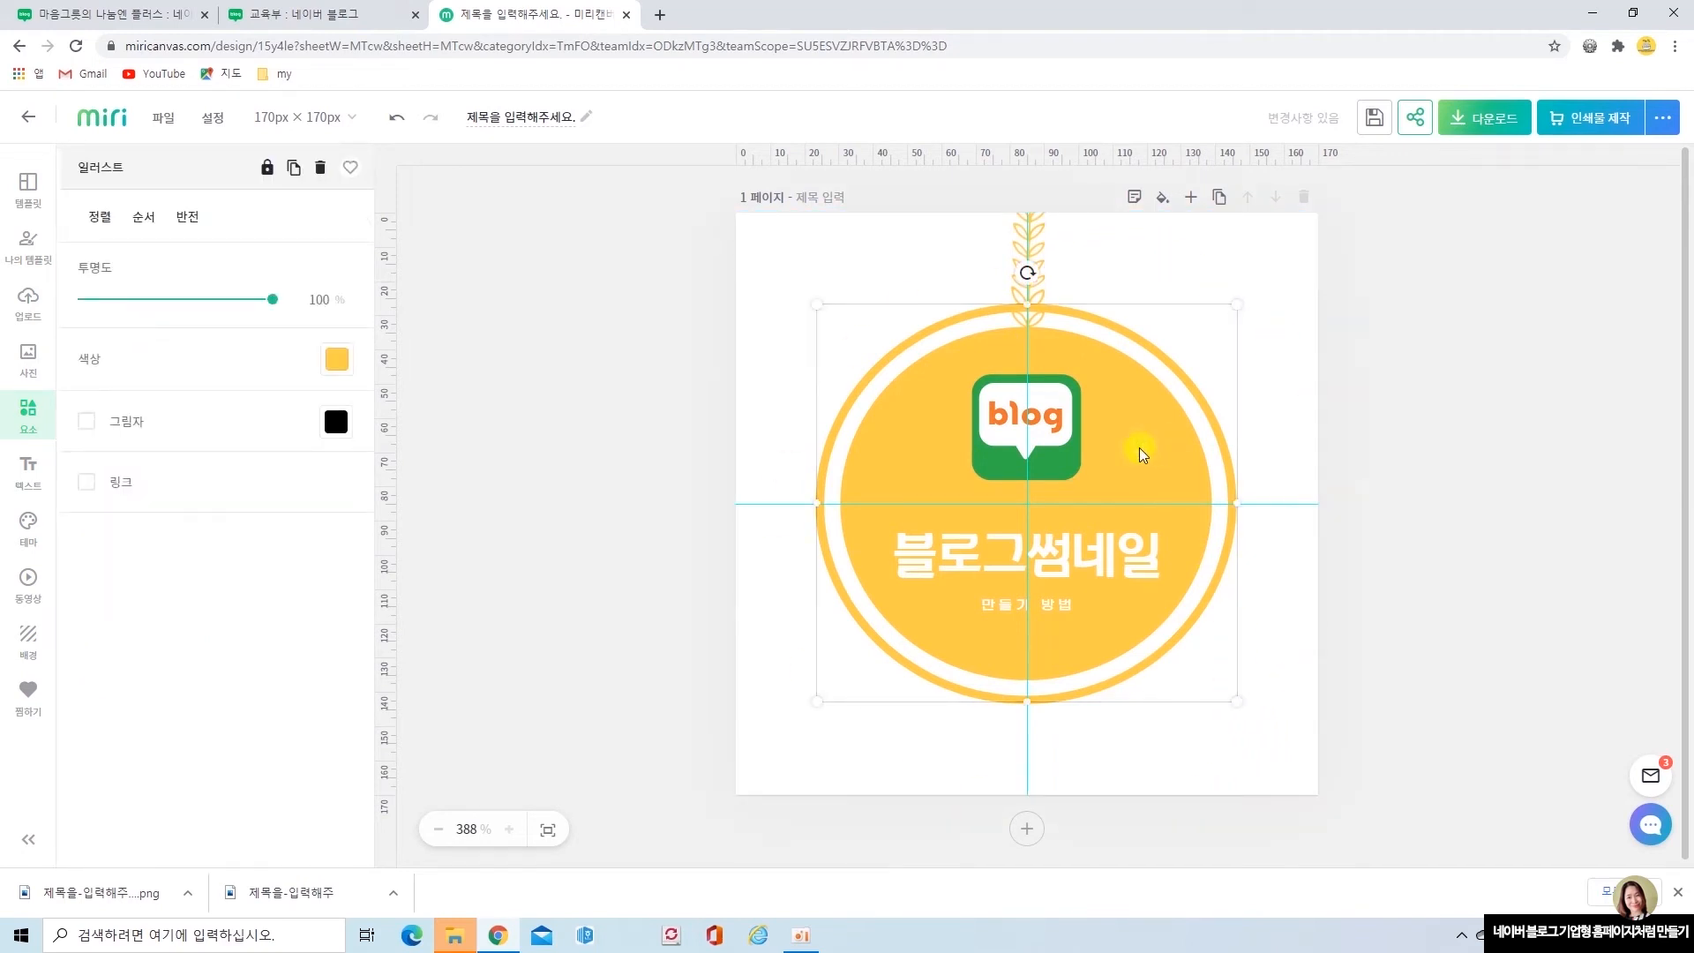
pyautogui.click(339, 359)
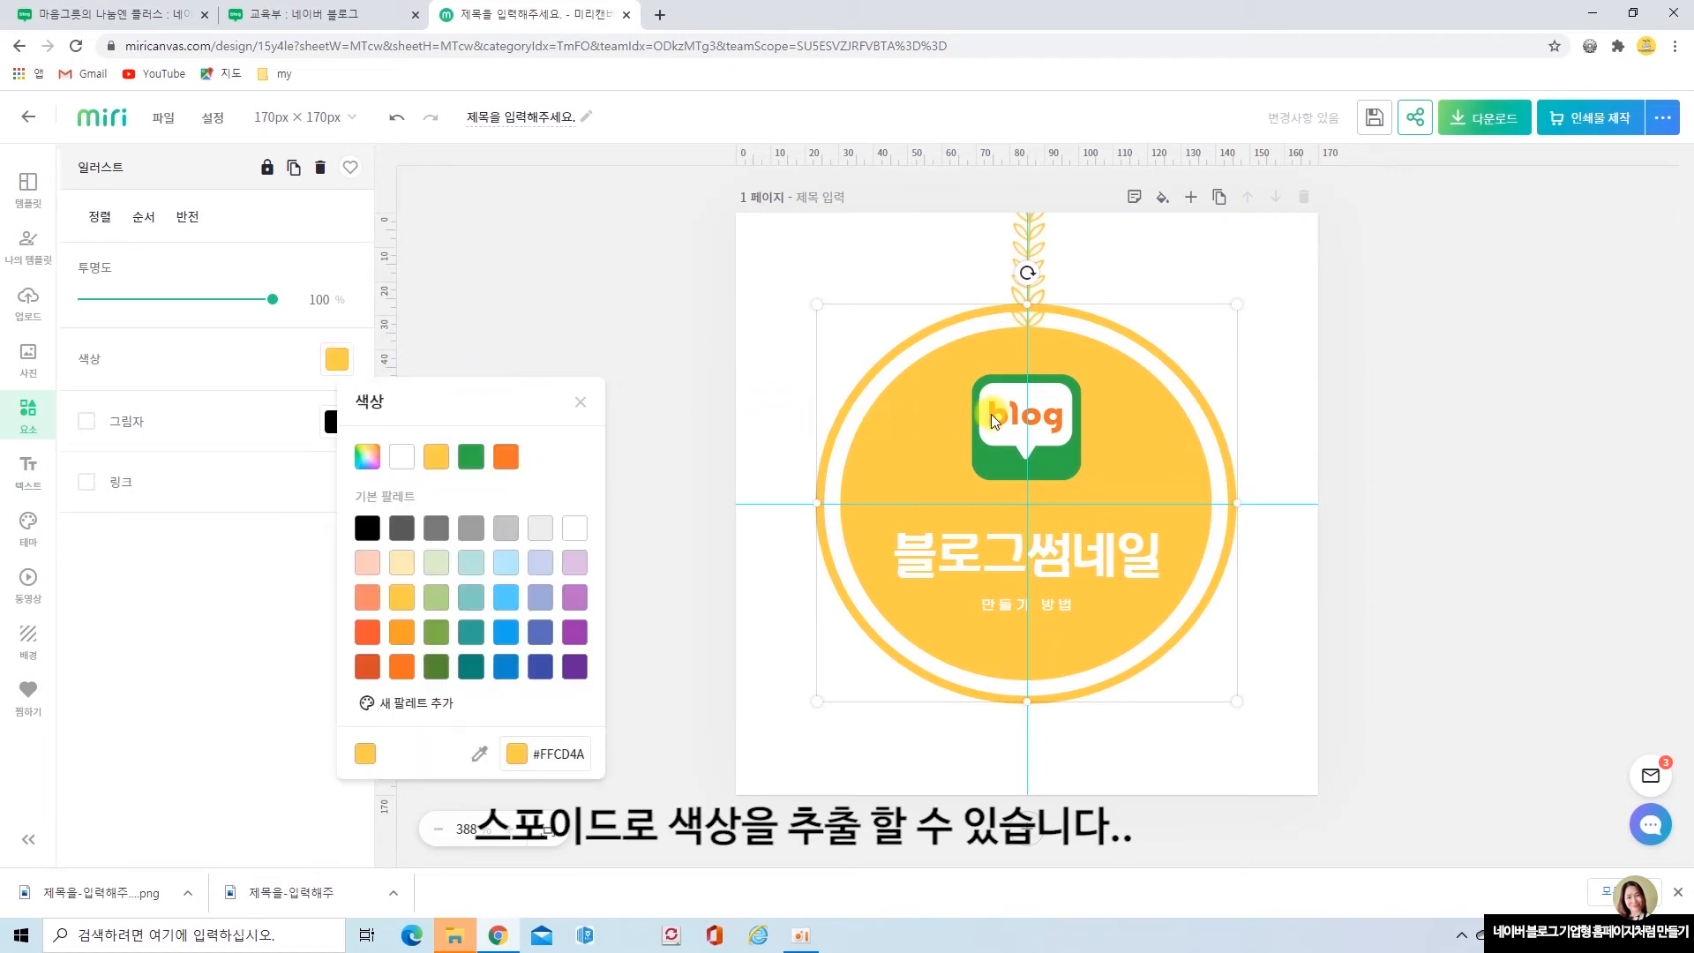
pyautogui.click(479, 754)
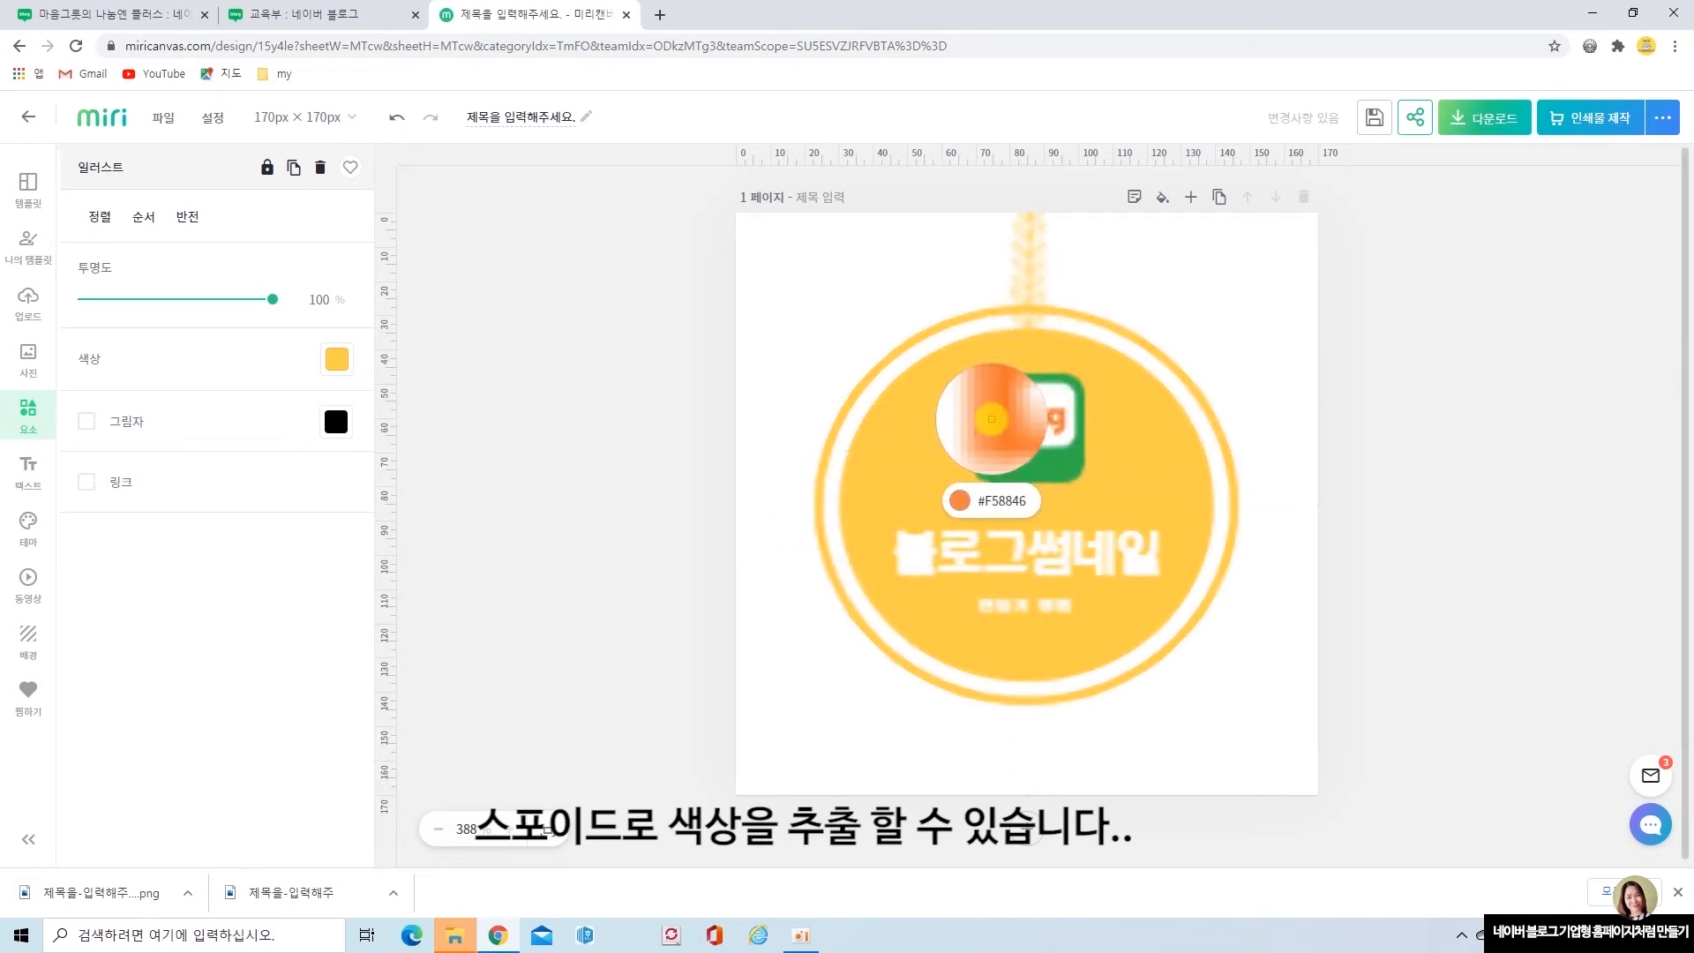
pyautogui.click(992, 420)
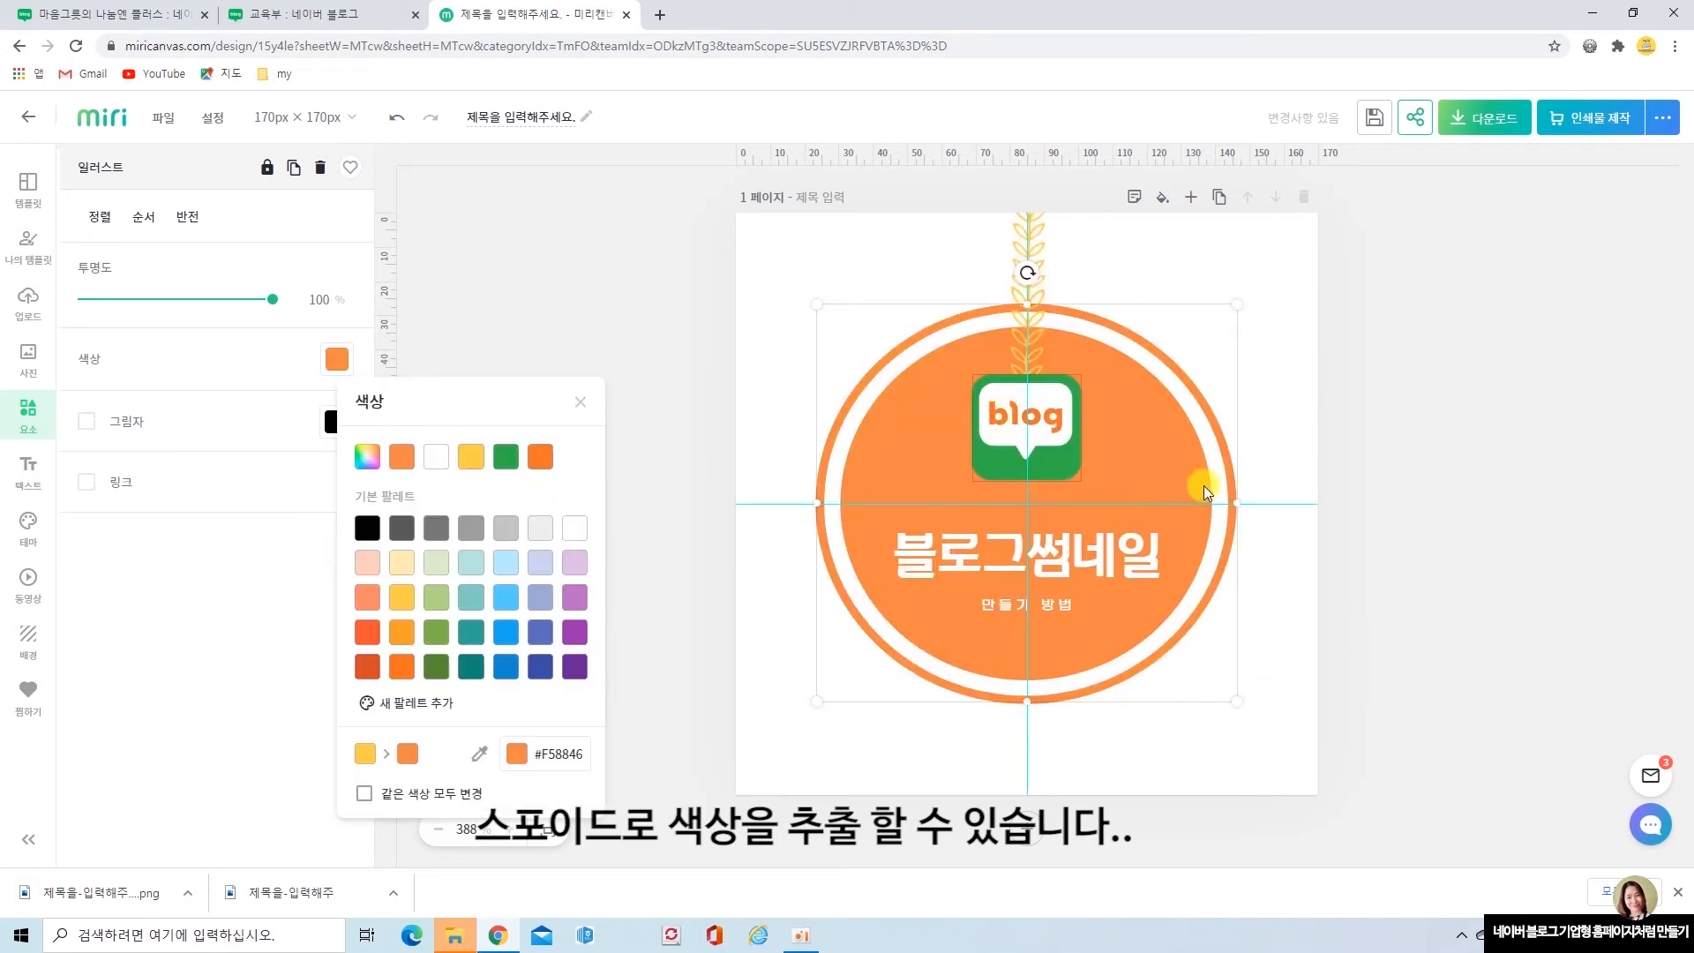
# Recolour the leafy line above the circle with the orange #F58846 sampled from the circle.
pyautogui.click(1042, 247)
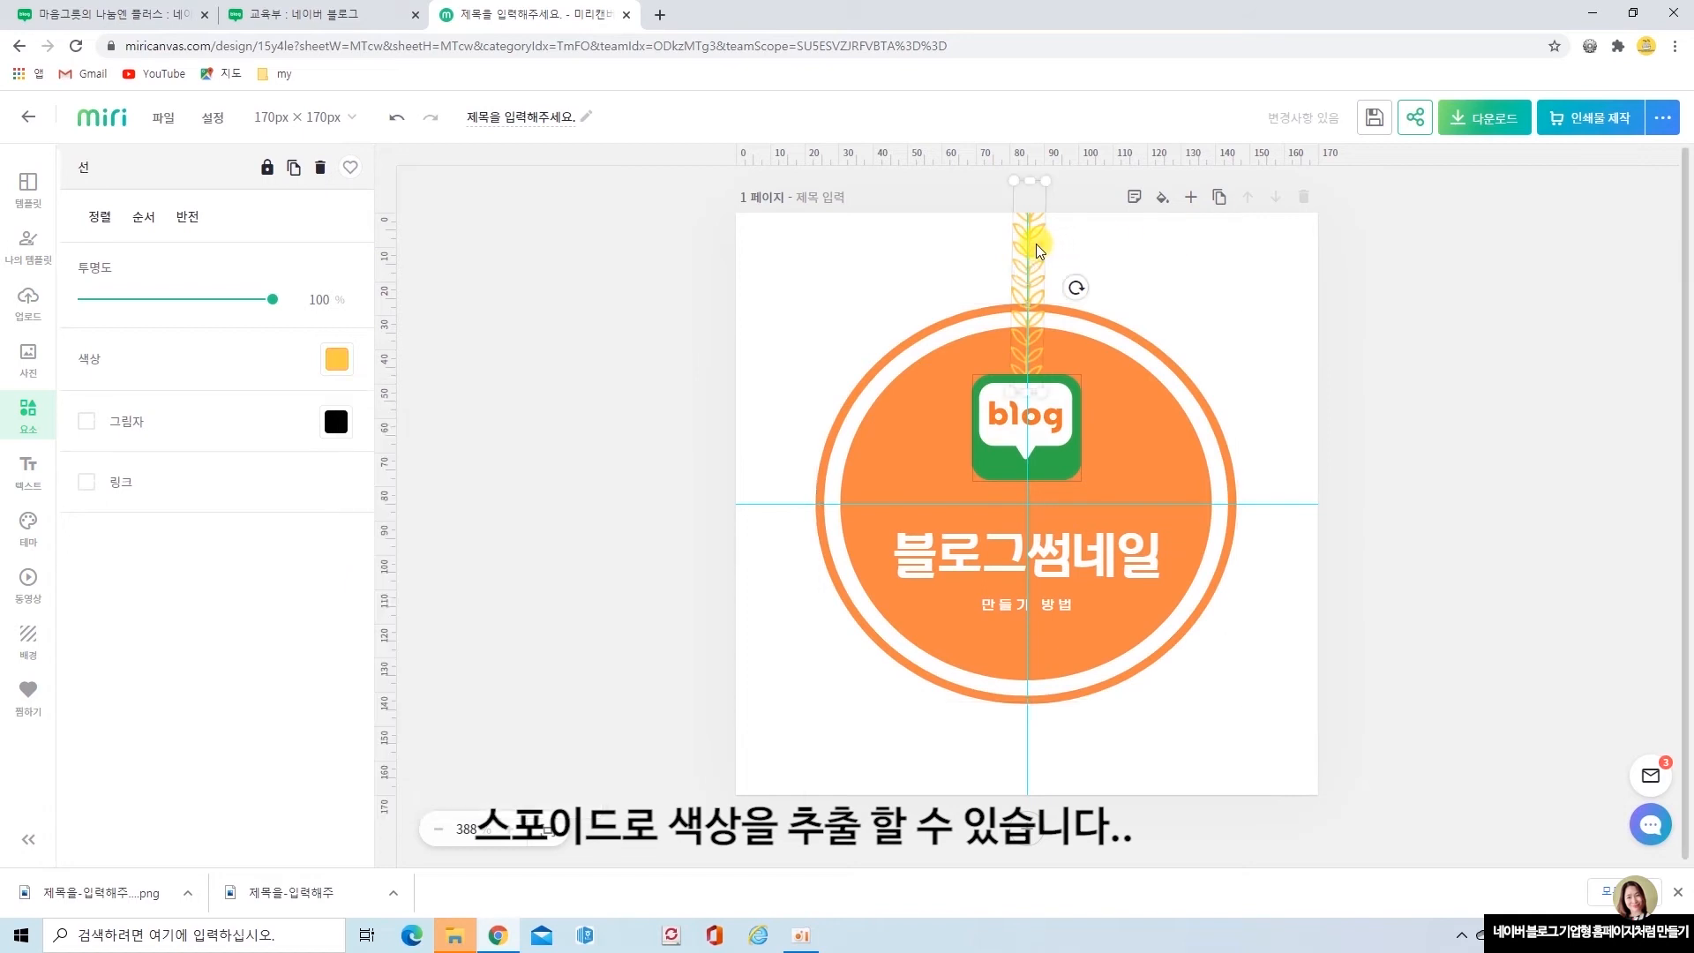
pyautogui.click(336, 359)
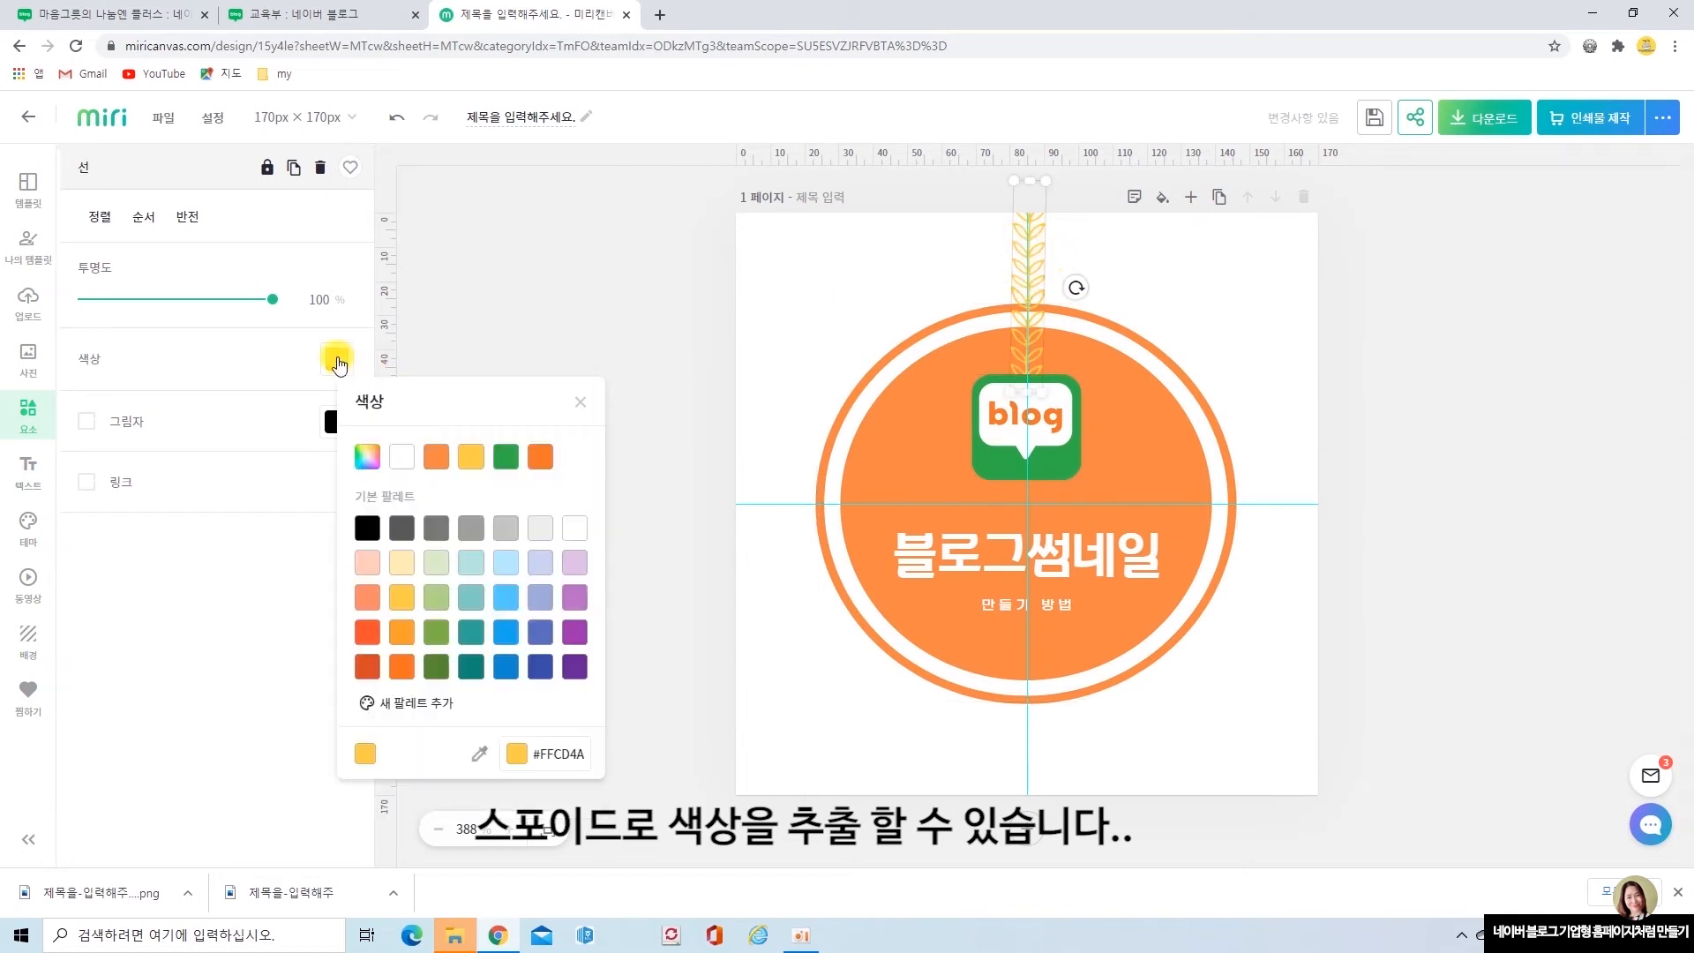
pyautogui.click(479, 751)
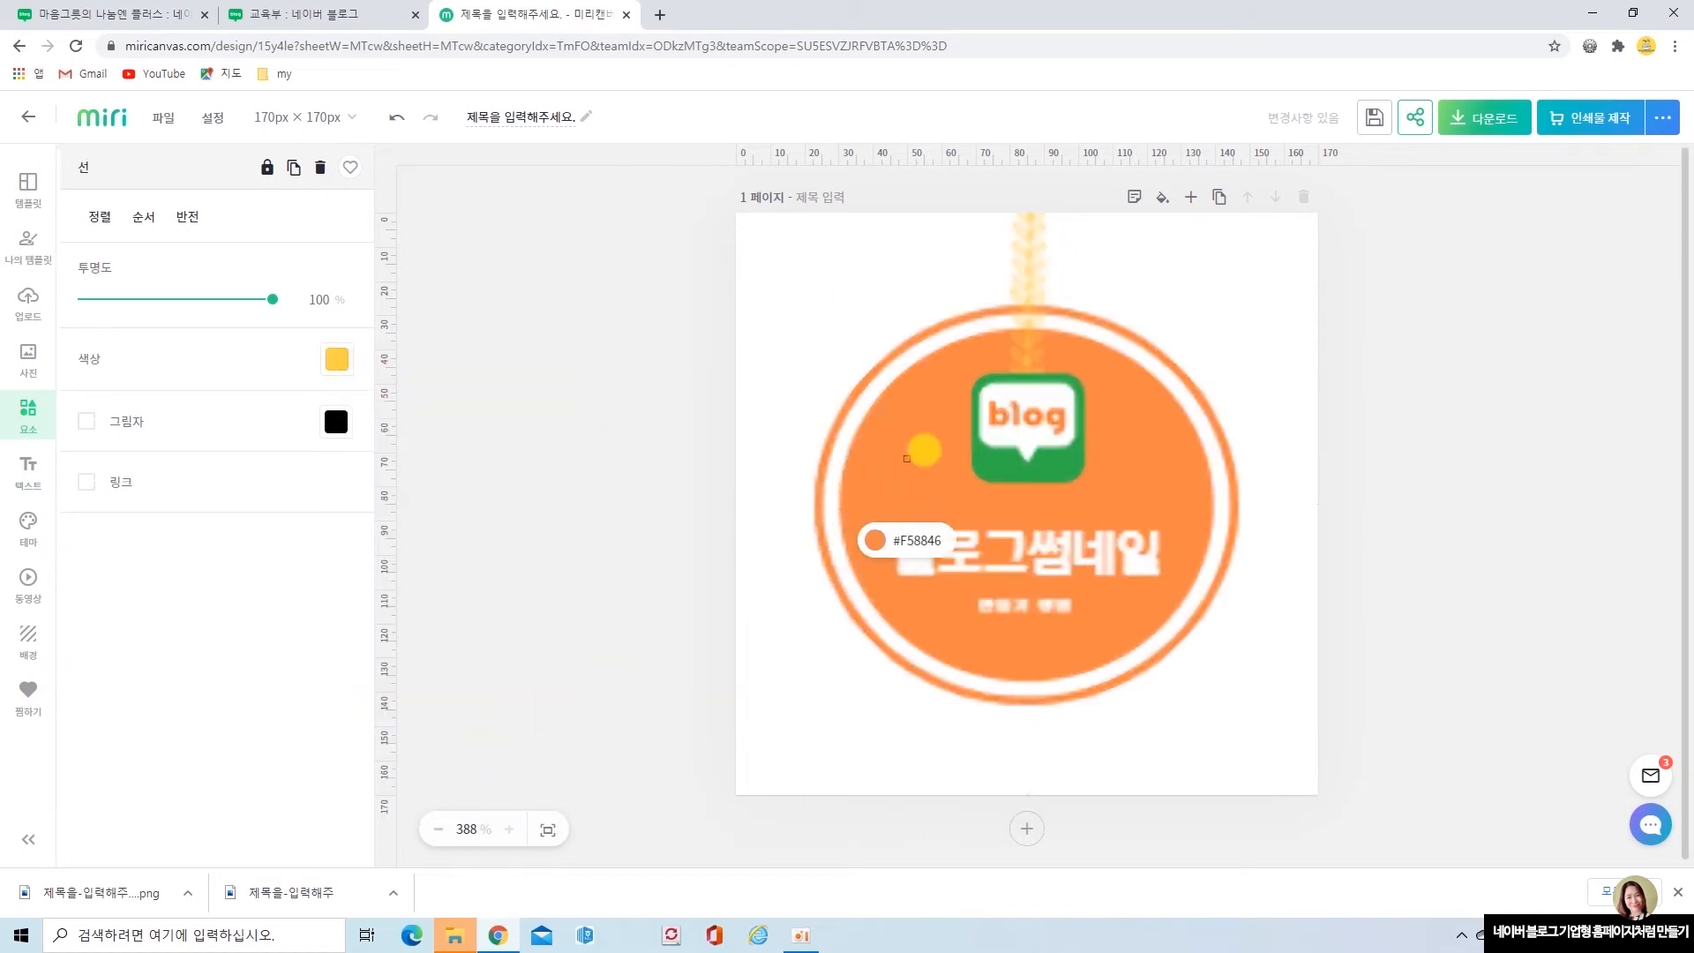
pyautogui.click(934, 410)
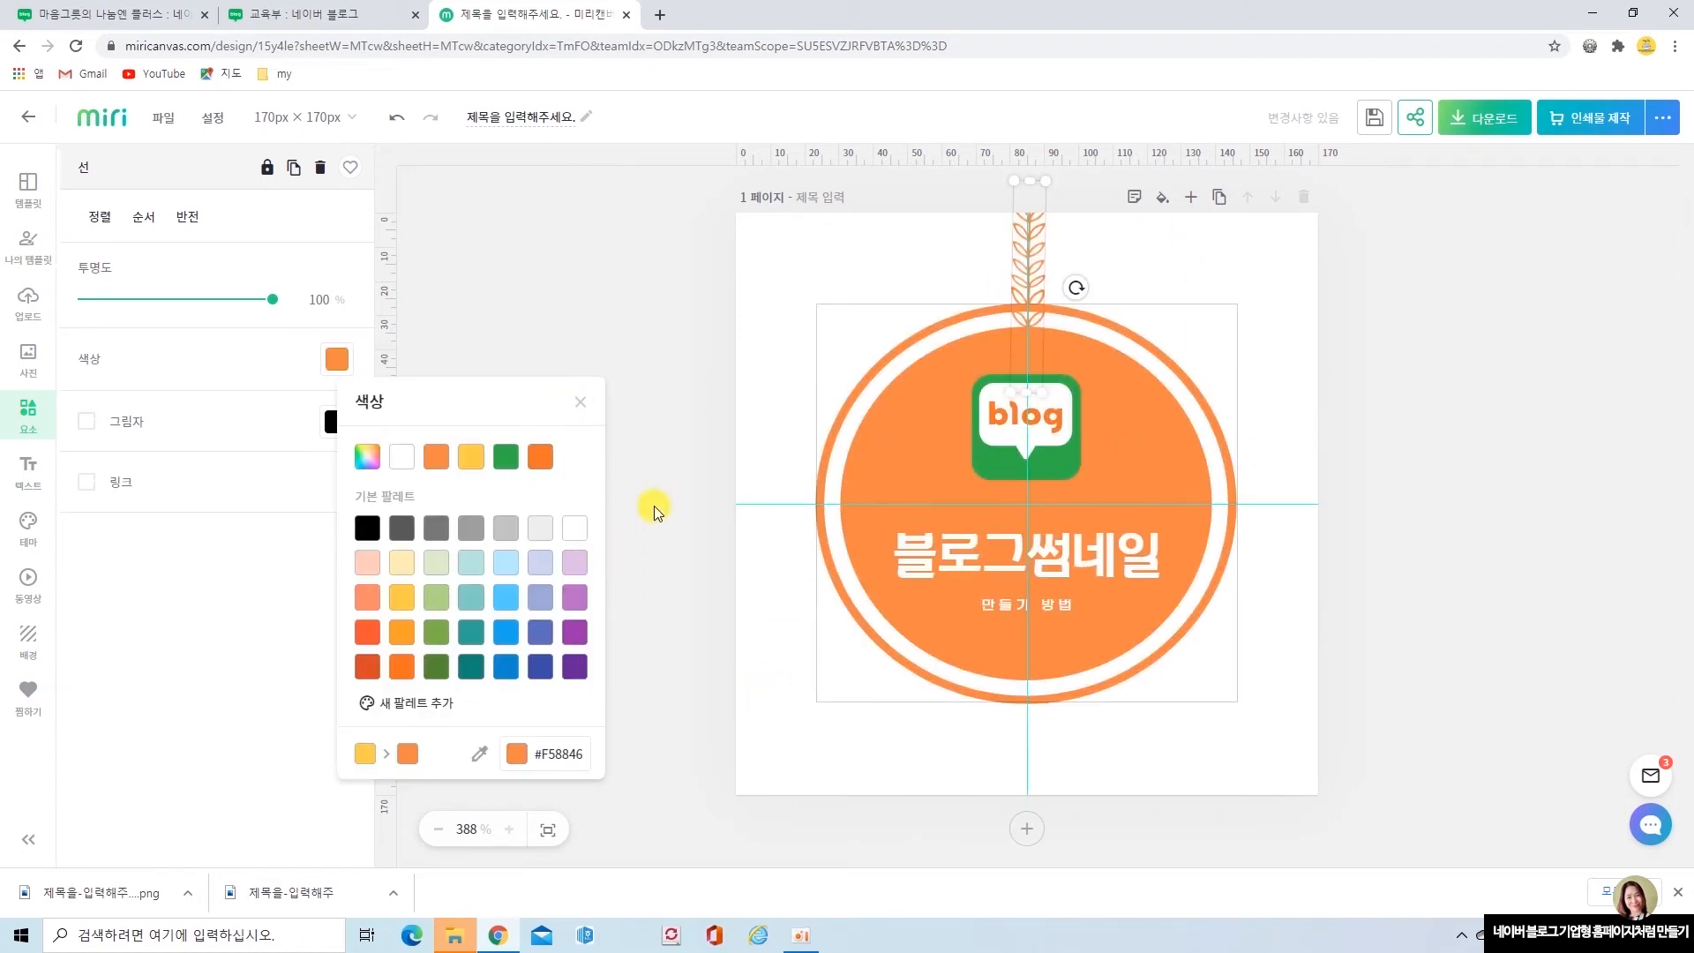
pyautogui.click(621, 379)
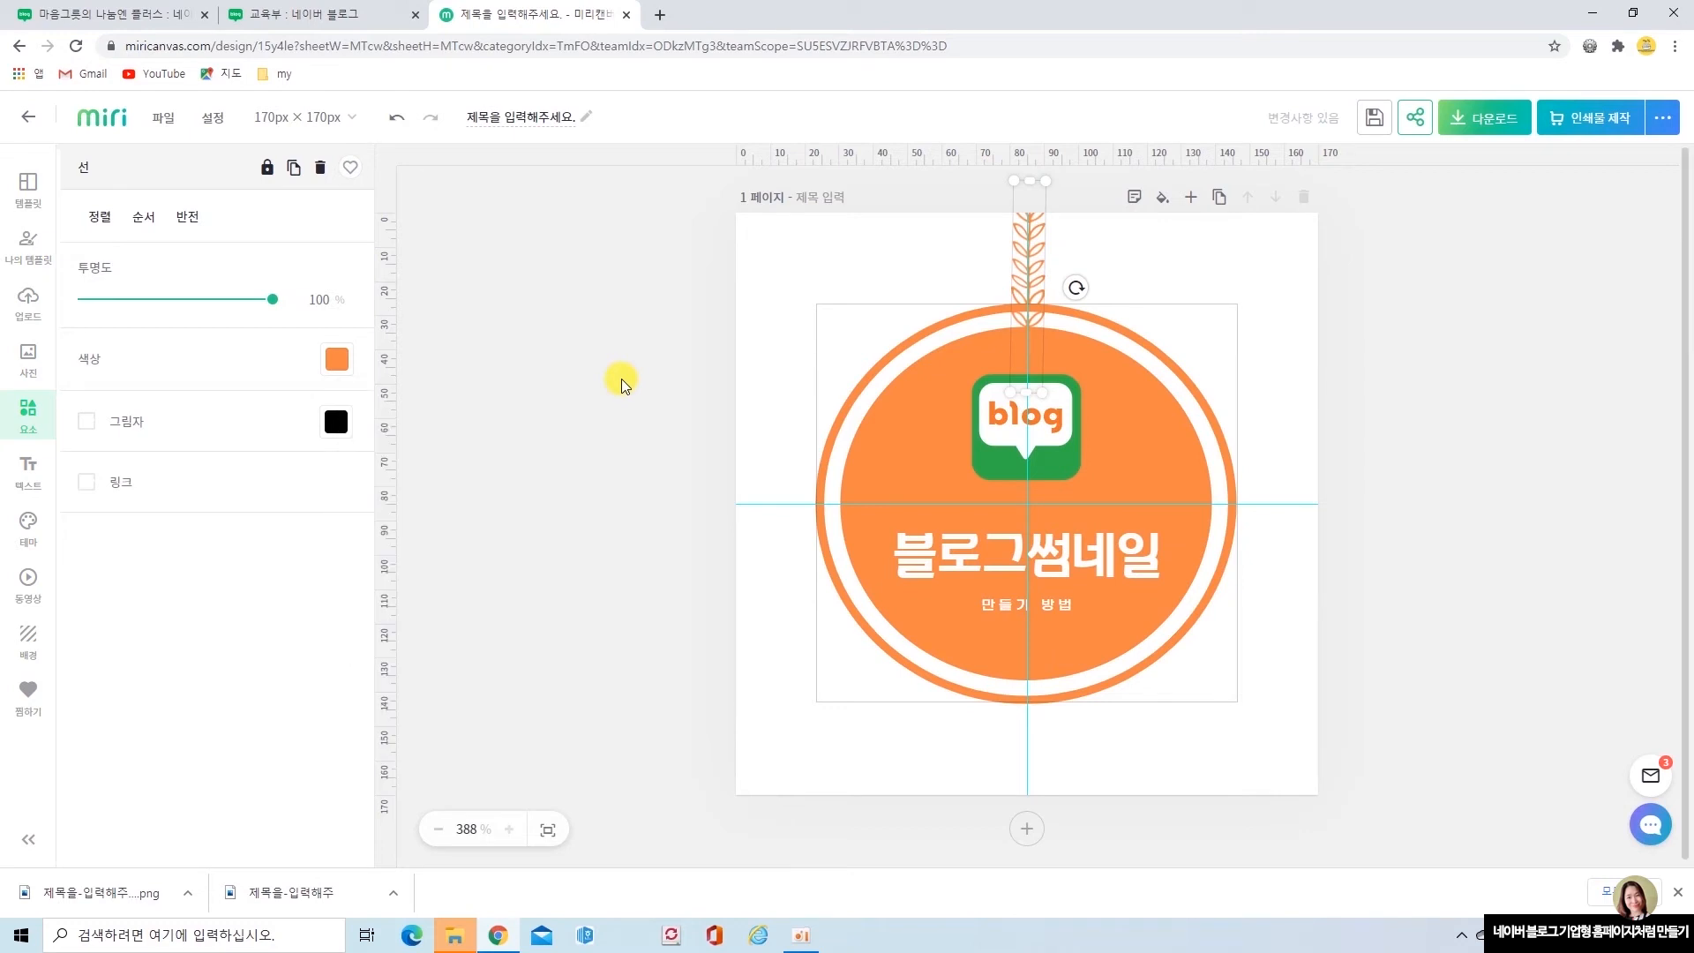
pyautogui.click(1467, 479)
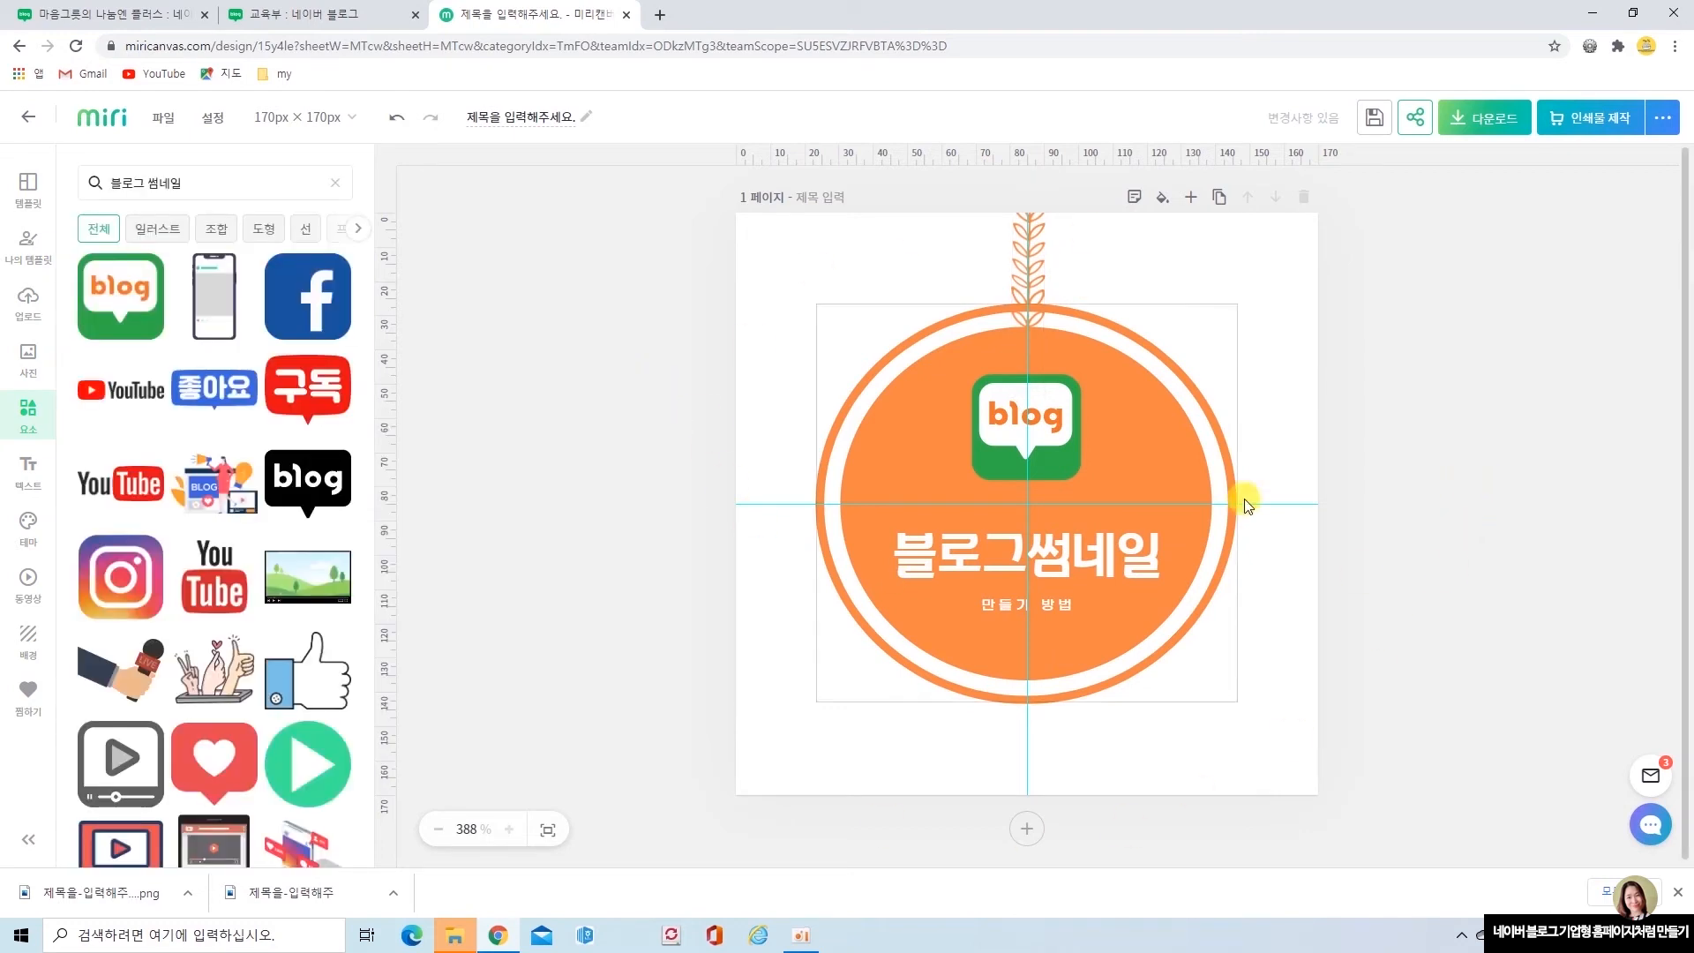
# Download the 블로그썸네일 logo as a high-resolution PNG with transparent background and close the completion message.
pyautogui.click(1490, 120)
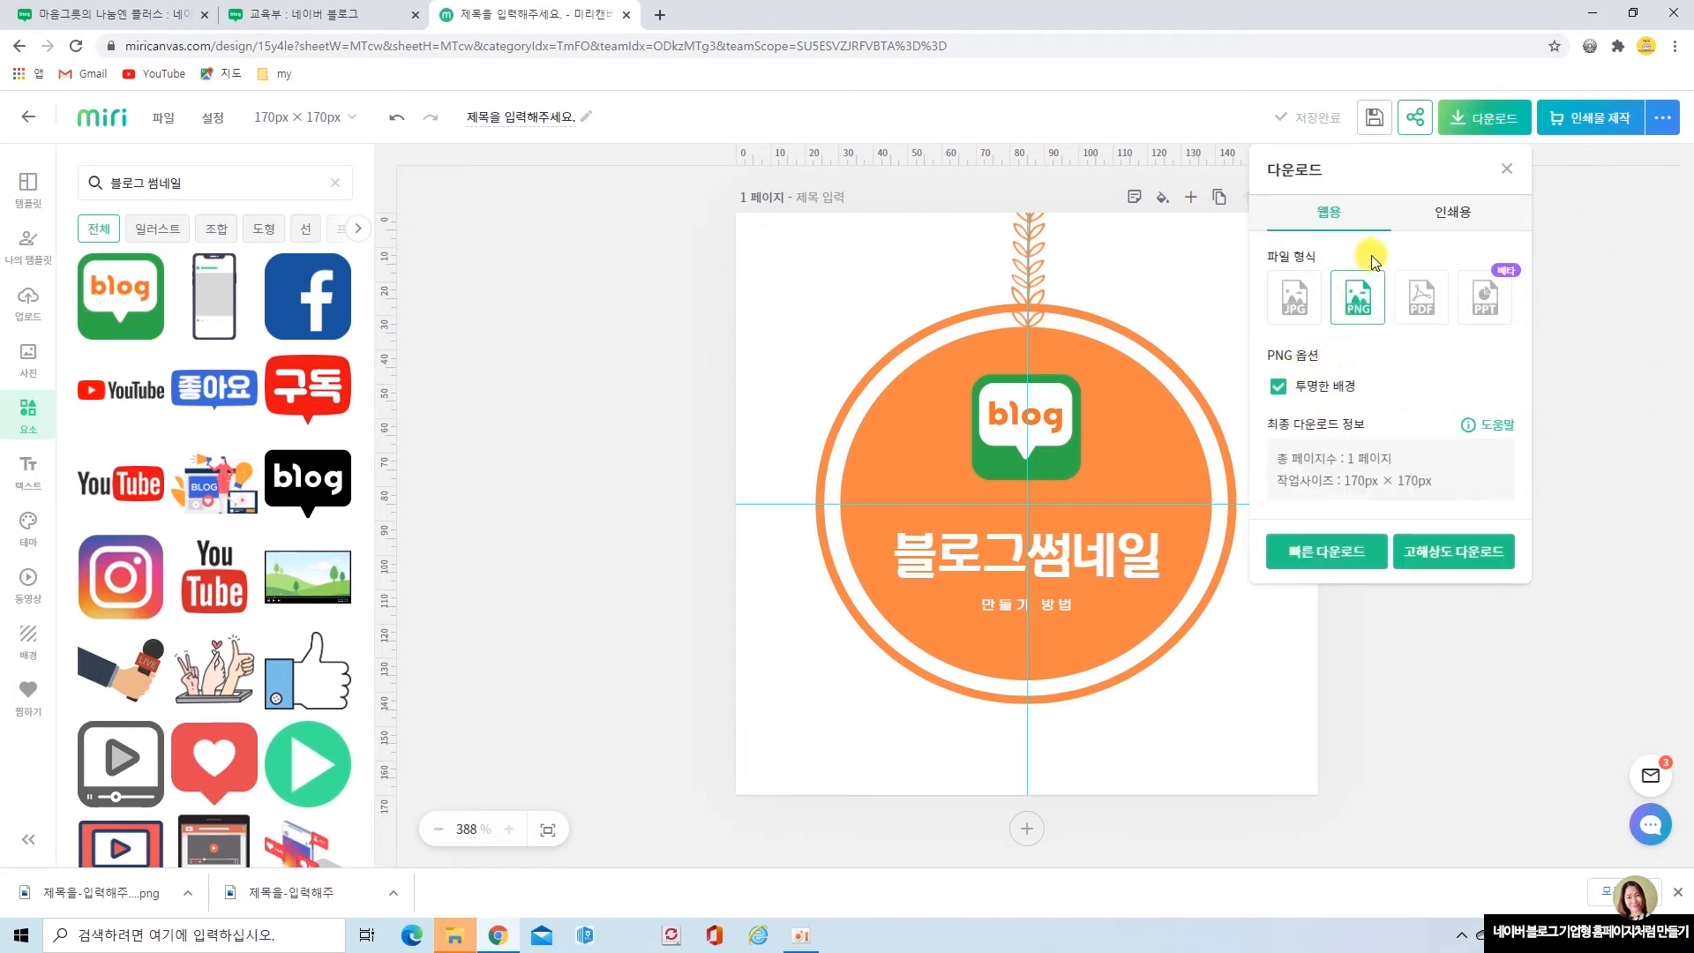
pyautogui.click(1464, 562)
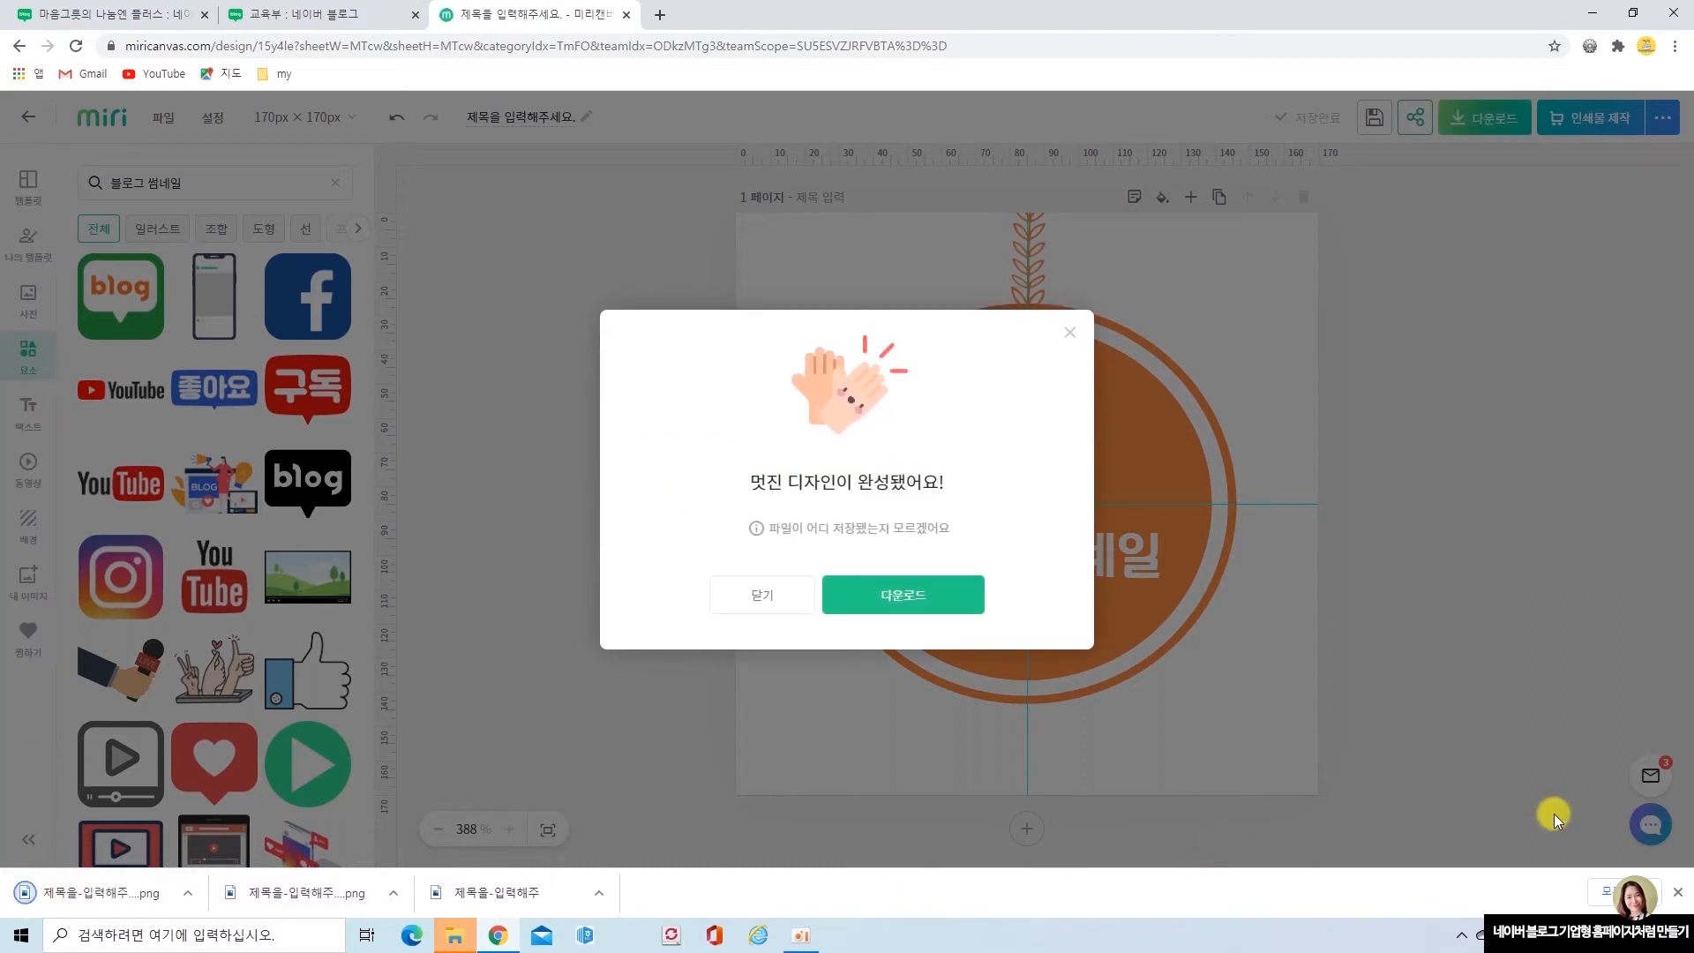
pyautogui.click(1071, 335)
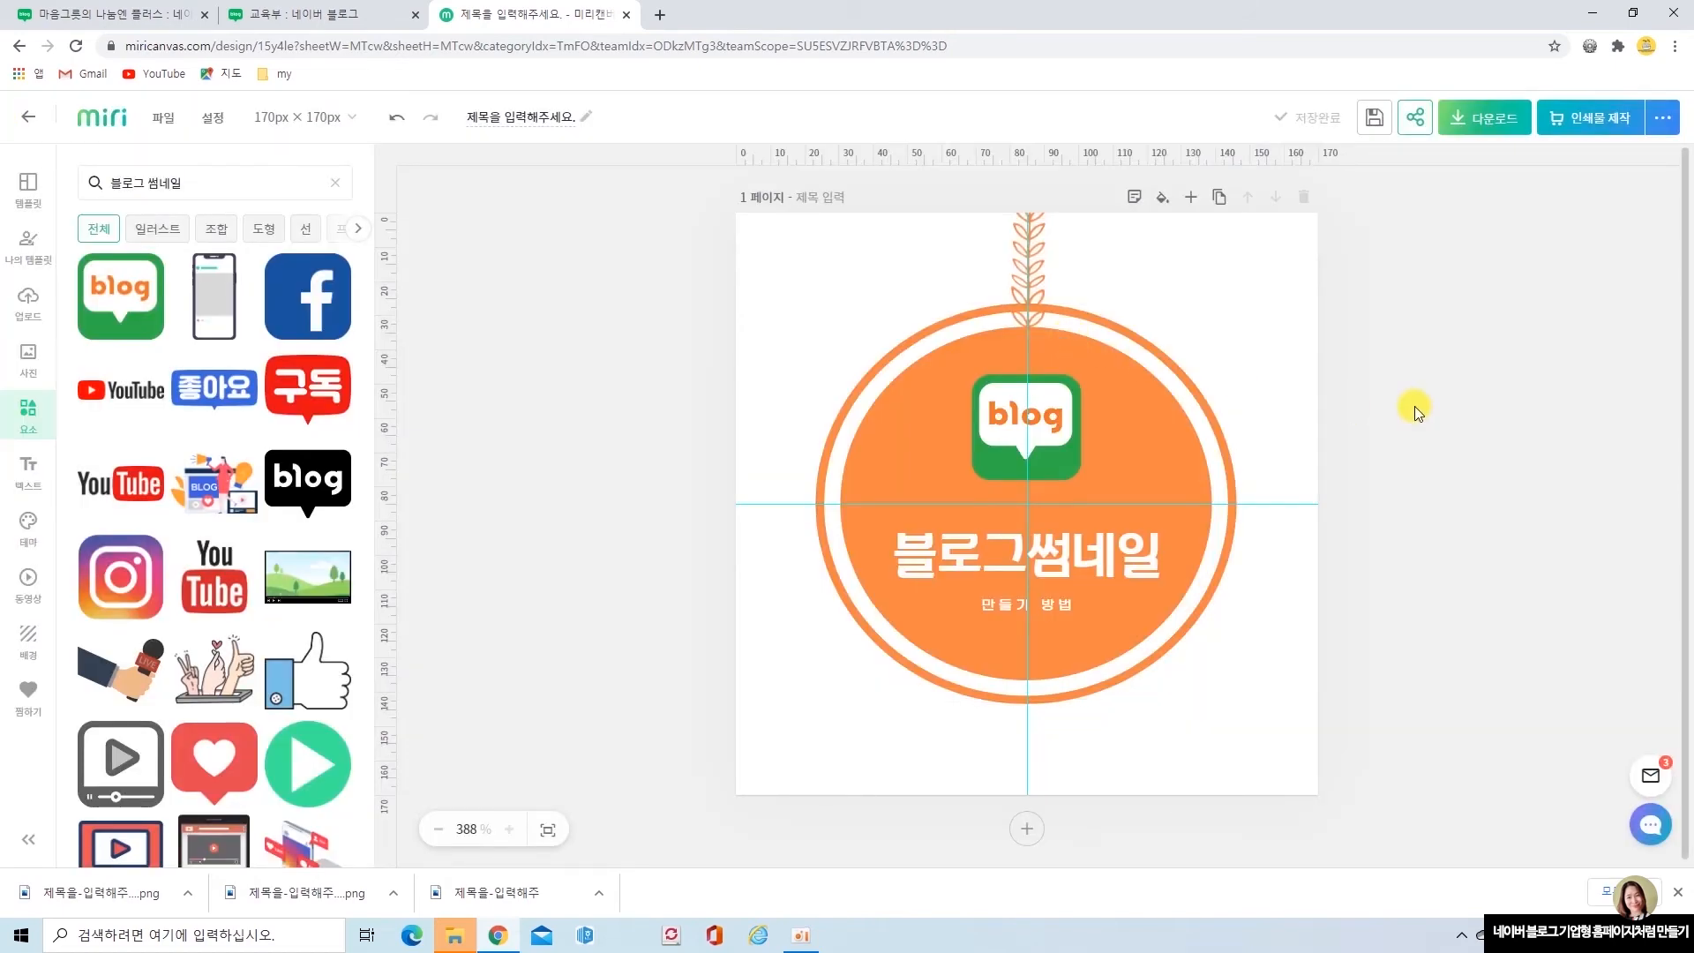
pyautogui.moveTo(460, 85); pyautogui.dragTo(625, 161)
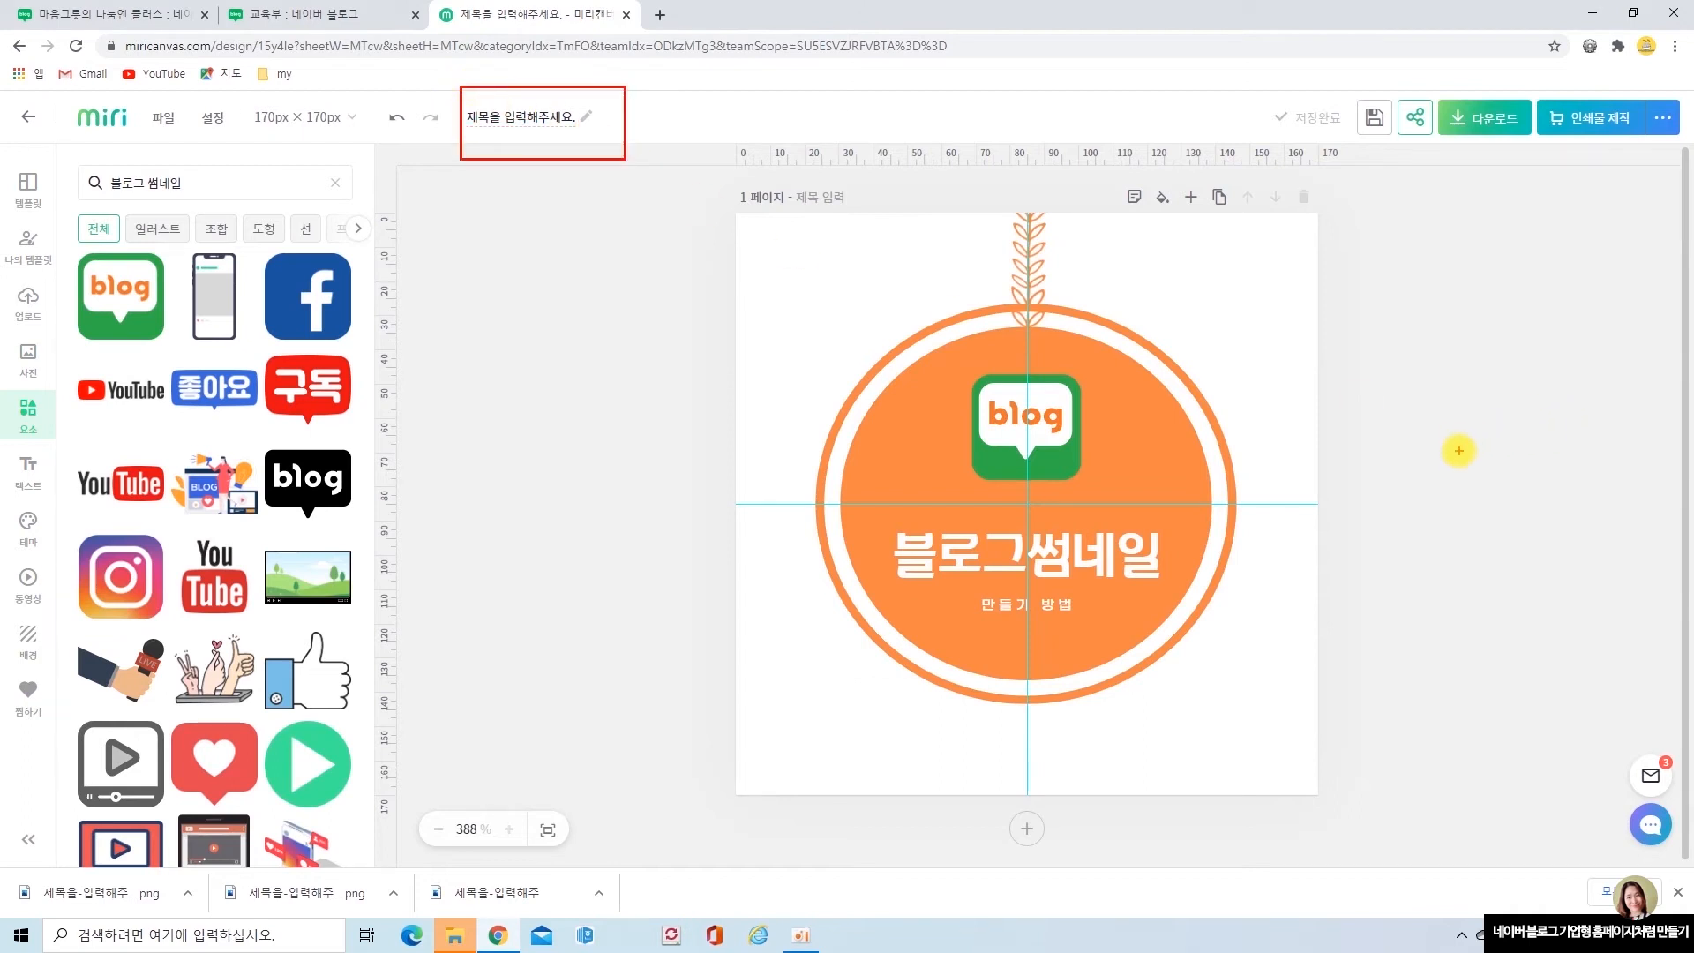
pyautogui.press('Escape')
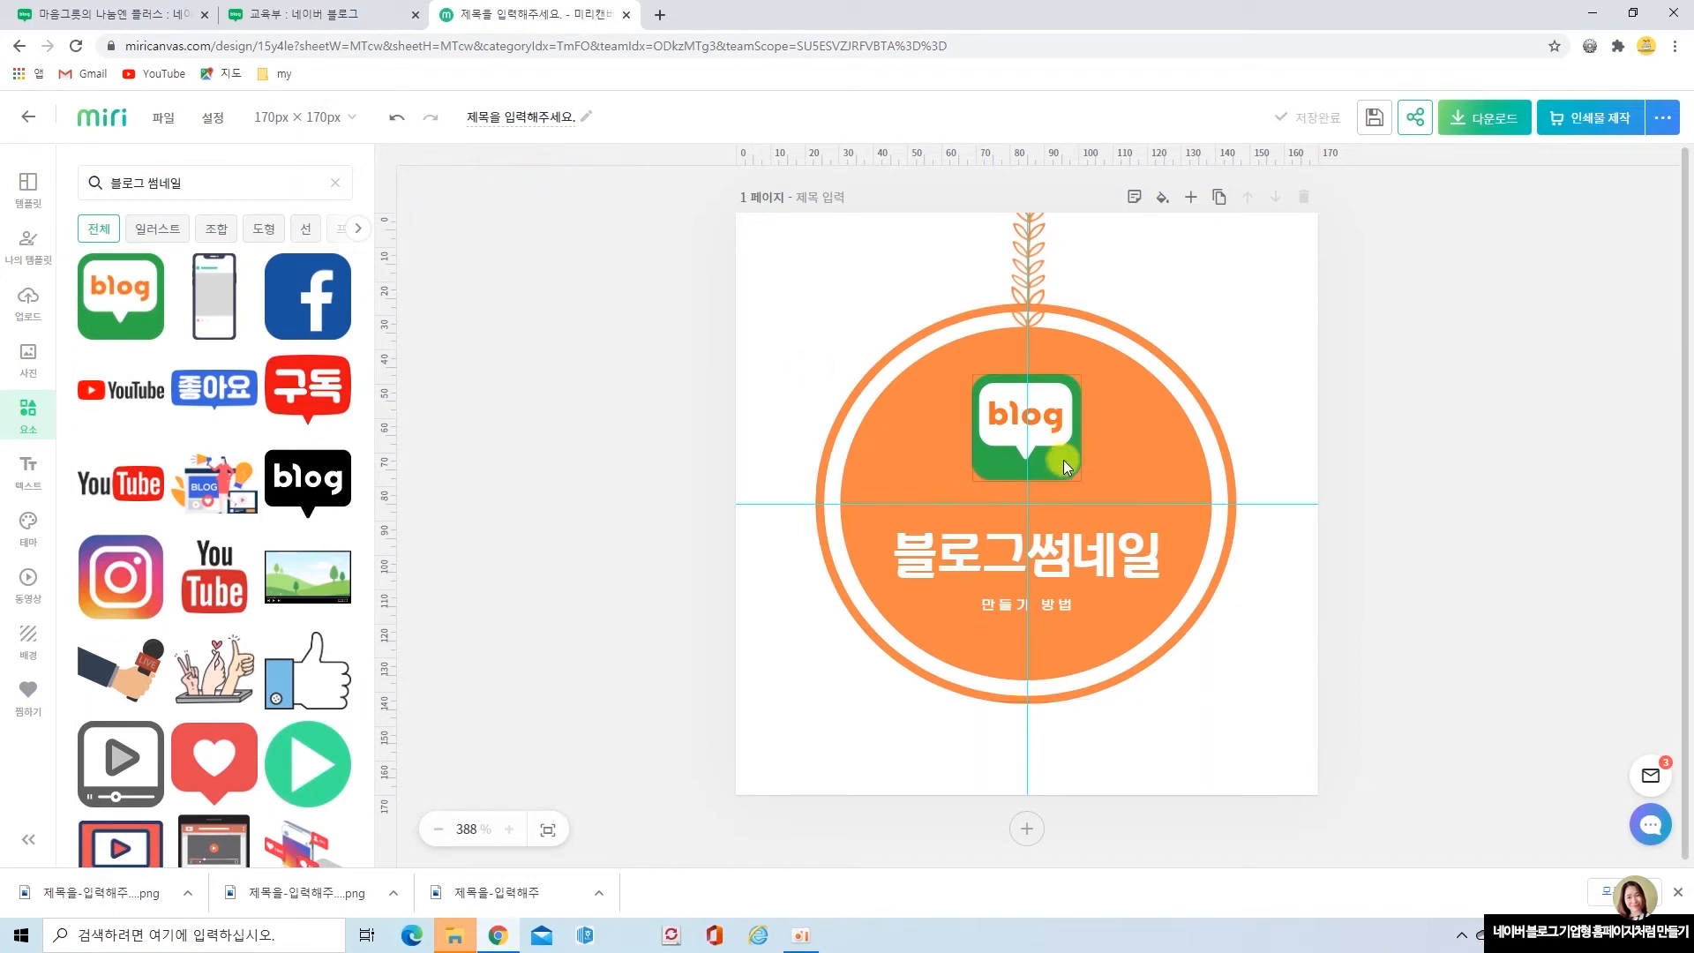
# Replace the logo's title text 블로그썸네일 with 인스타그램.
pyautogui.doubleClick(989, 563)
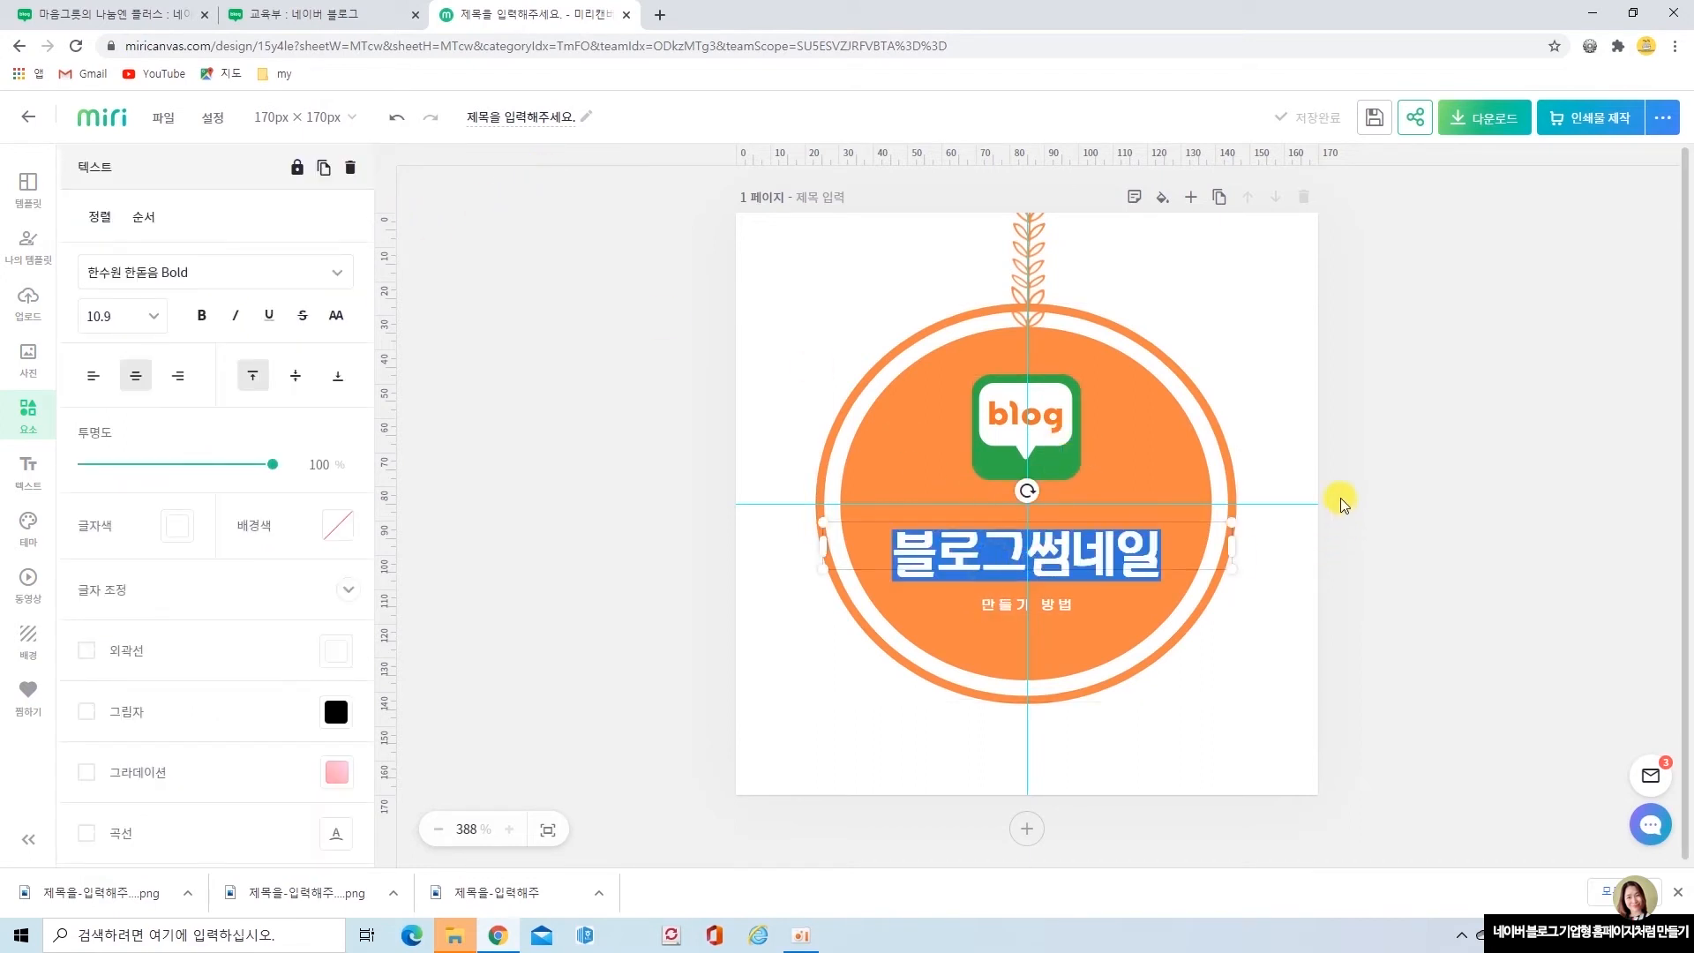
pyautogui.write('인습')
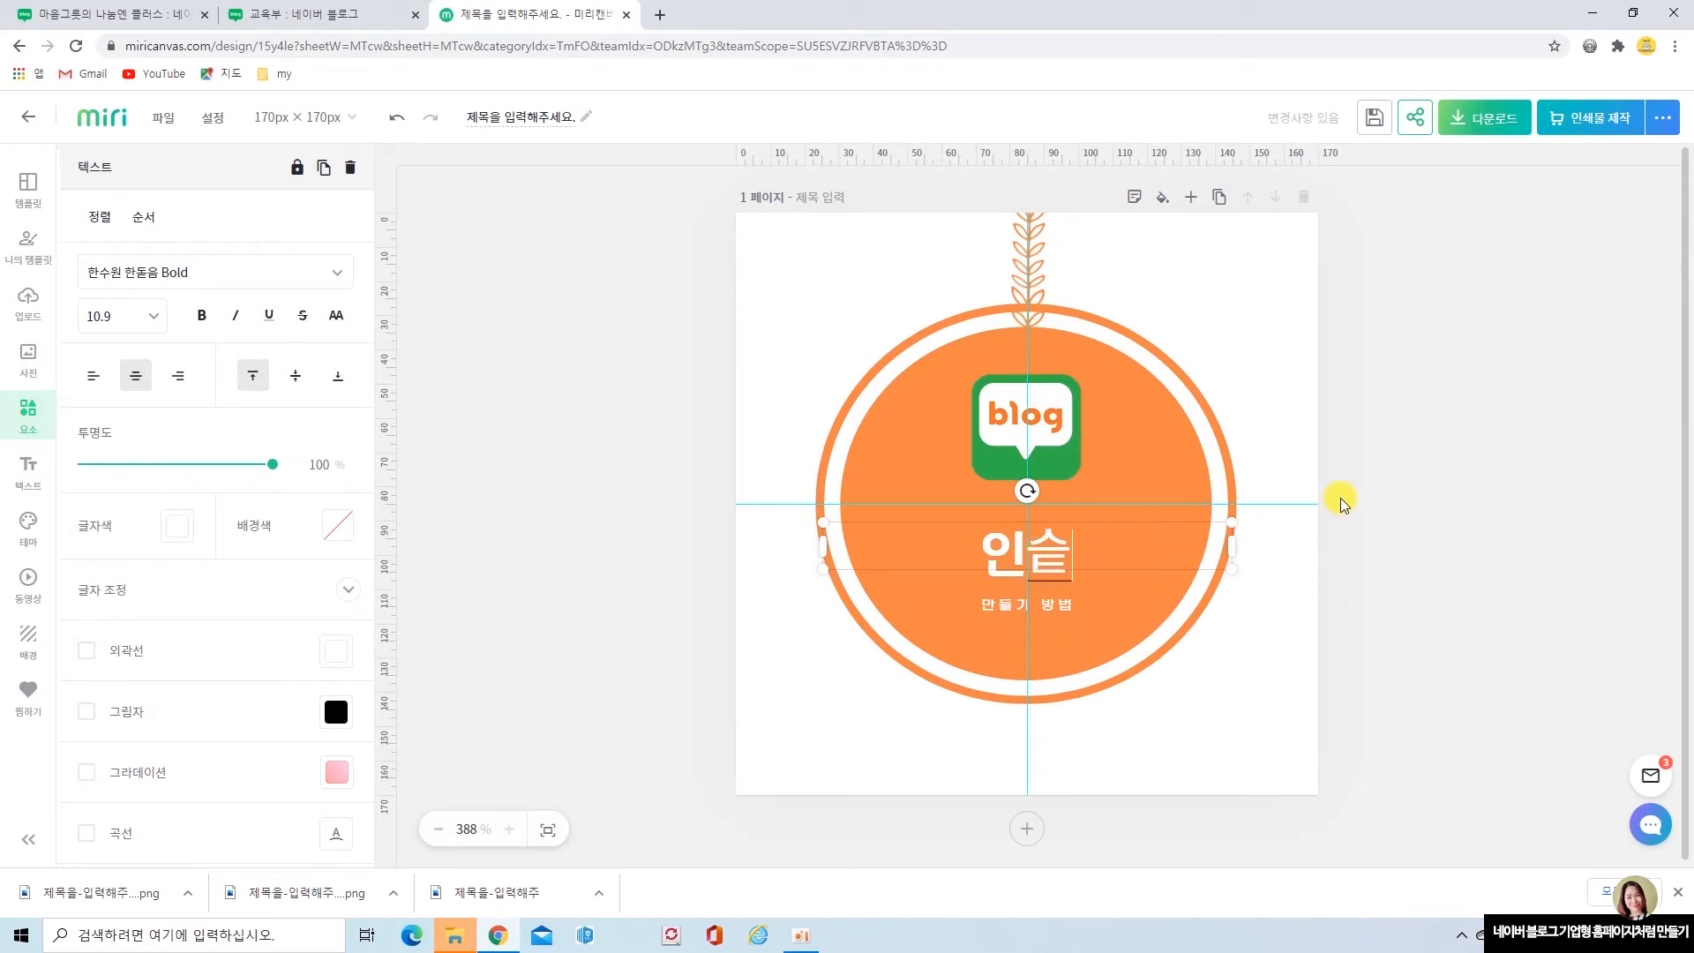
pyautogui.write('타그램')
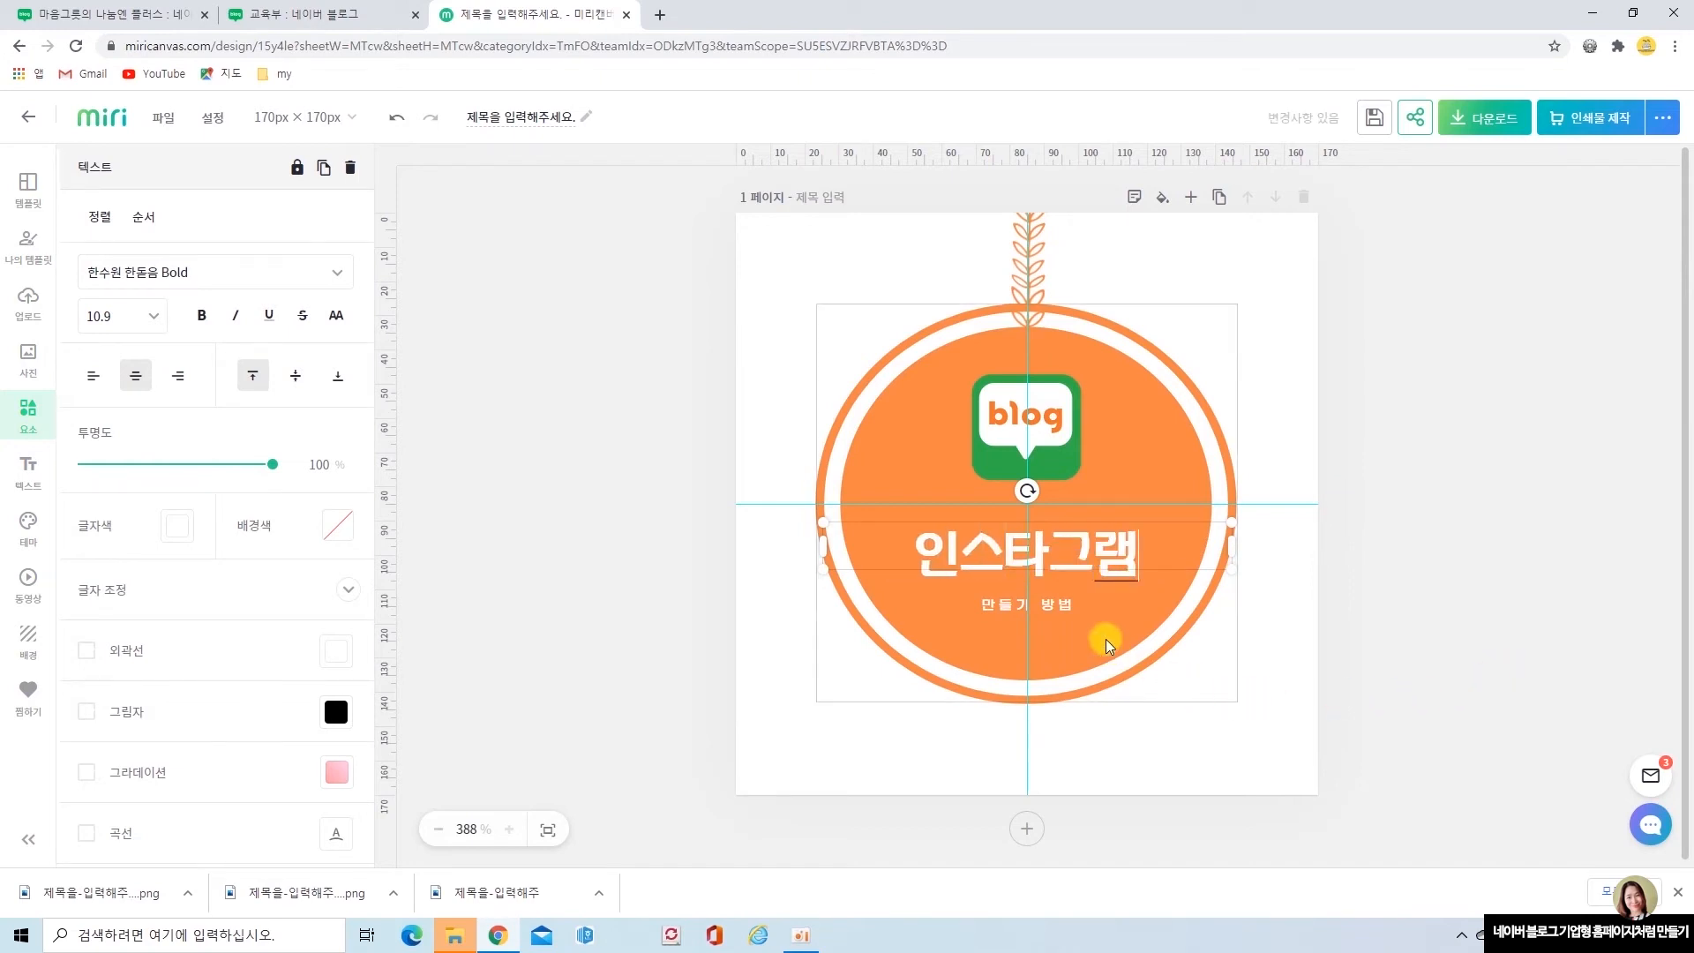
# Replace the subtitle below the title with 마음그릇.
pyautogui.click(1061, 607)
pyautogui.doubleClick(1061, 607)
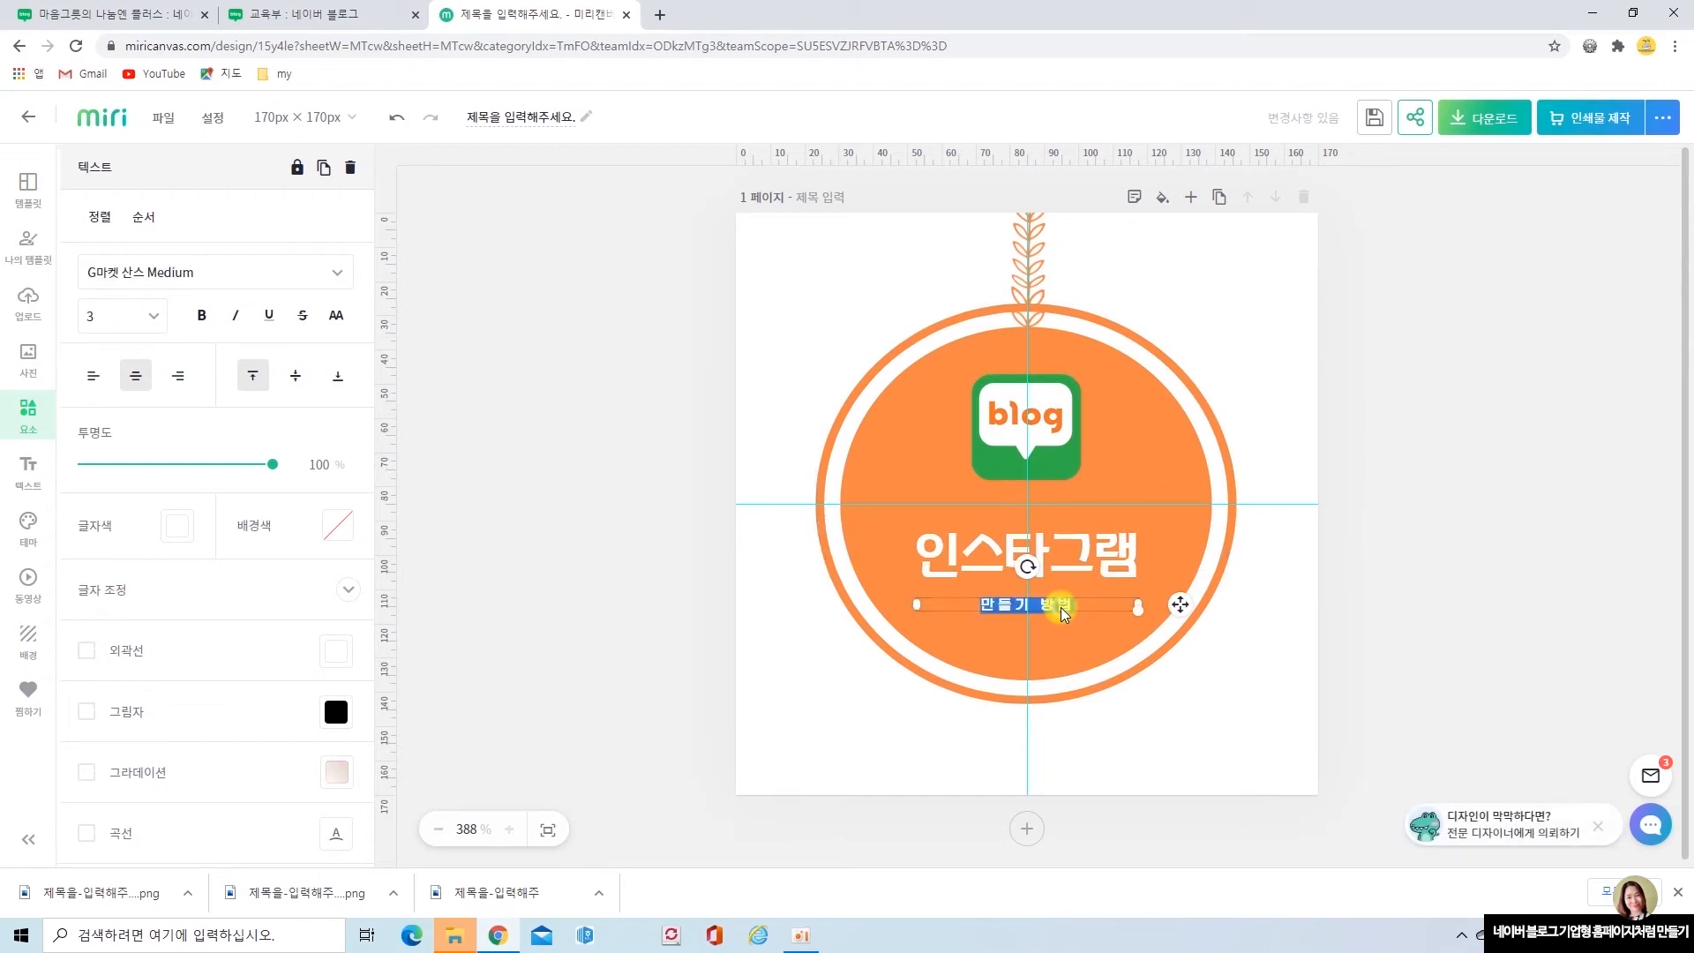
pyautogui.write('마음그르의')
pyautogui.press('BackSpace')
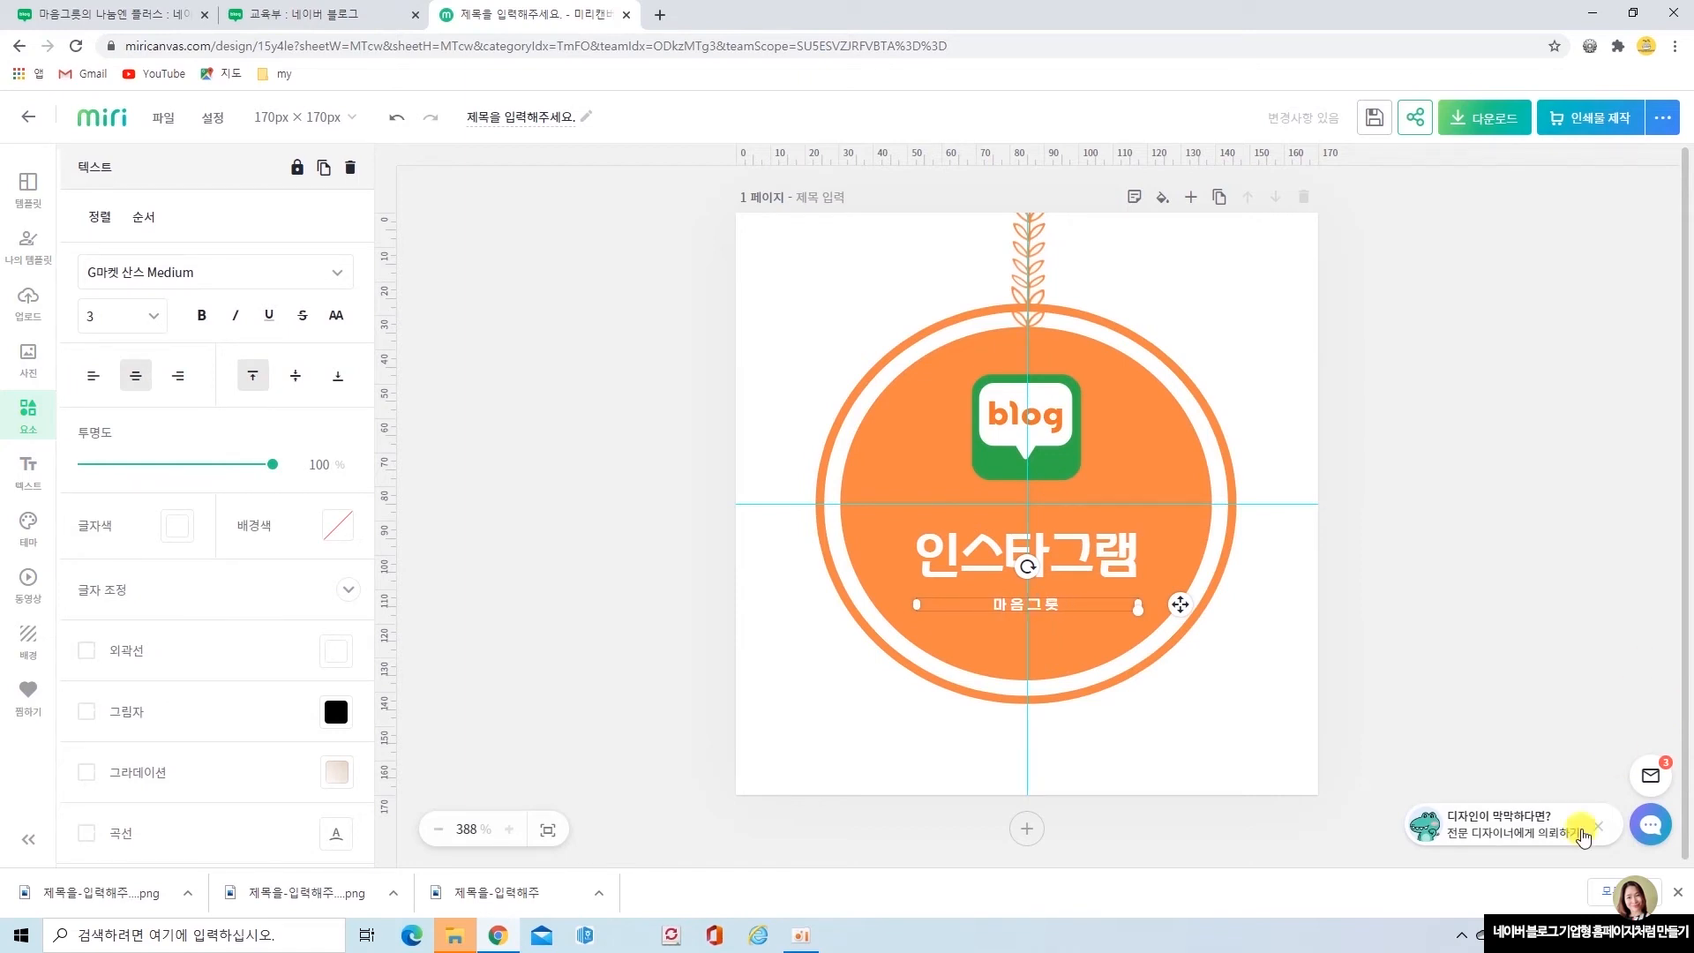
pyautogui.click(1394, 696)
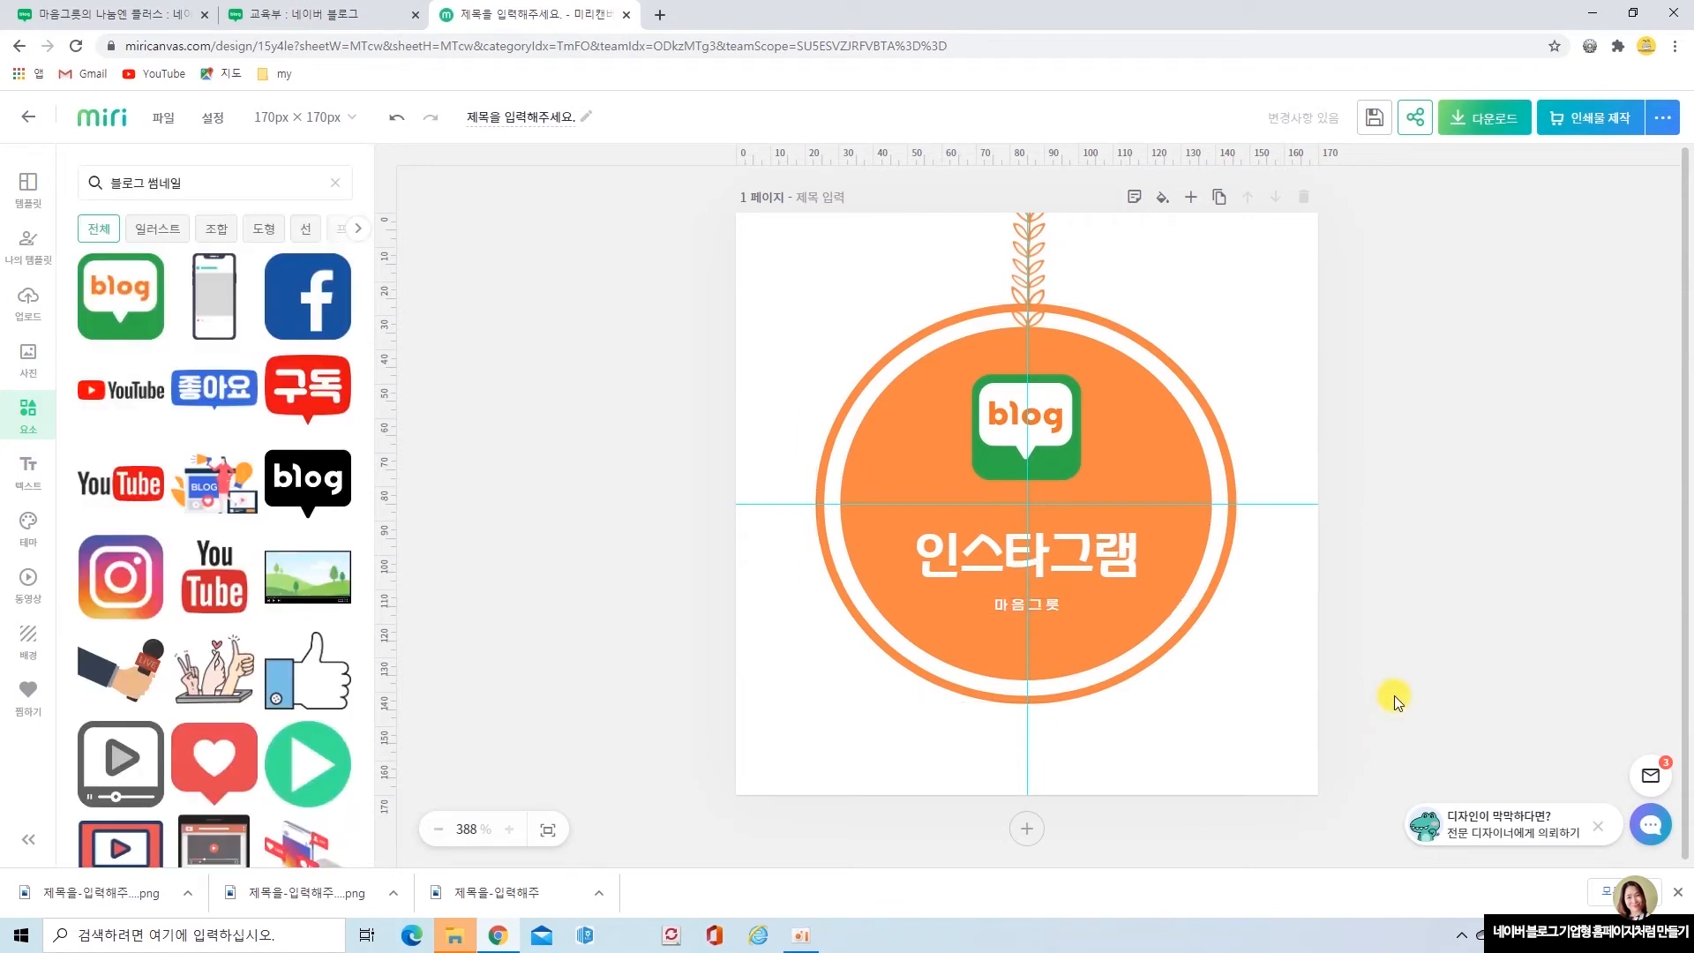
# Replace the green blog icon with the Instagram icon from the found elements, shrunk and centred above the title.
pyautogui.click(1062, 458)
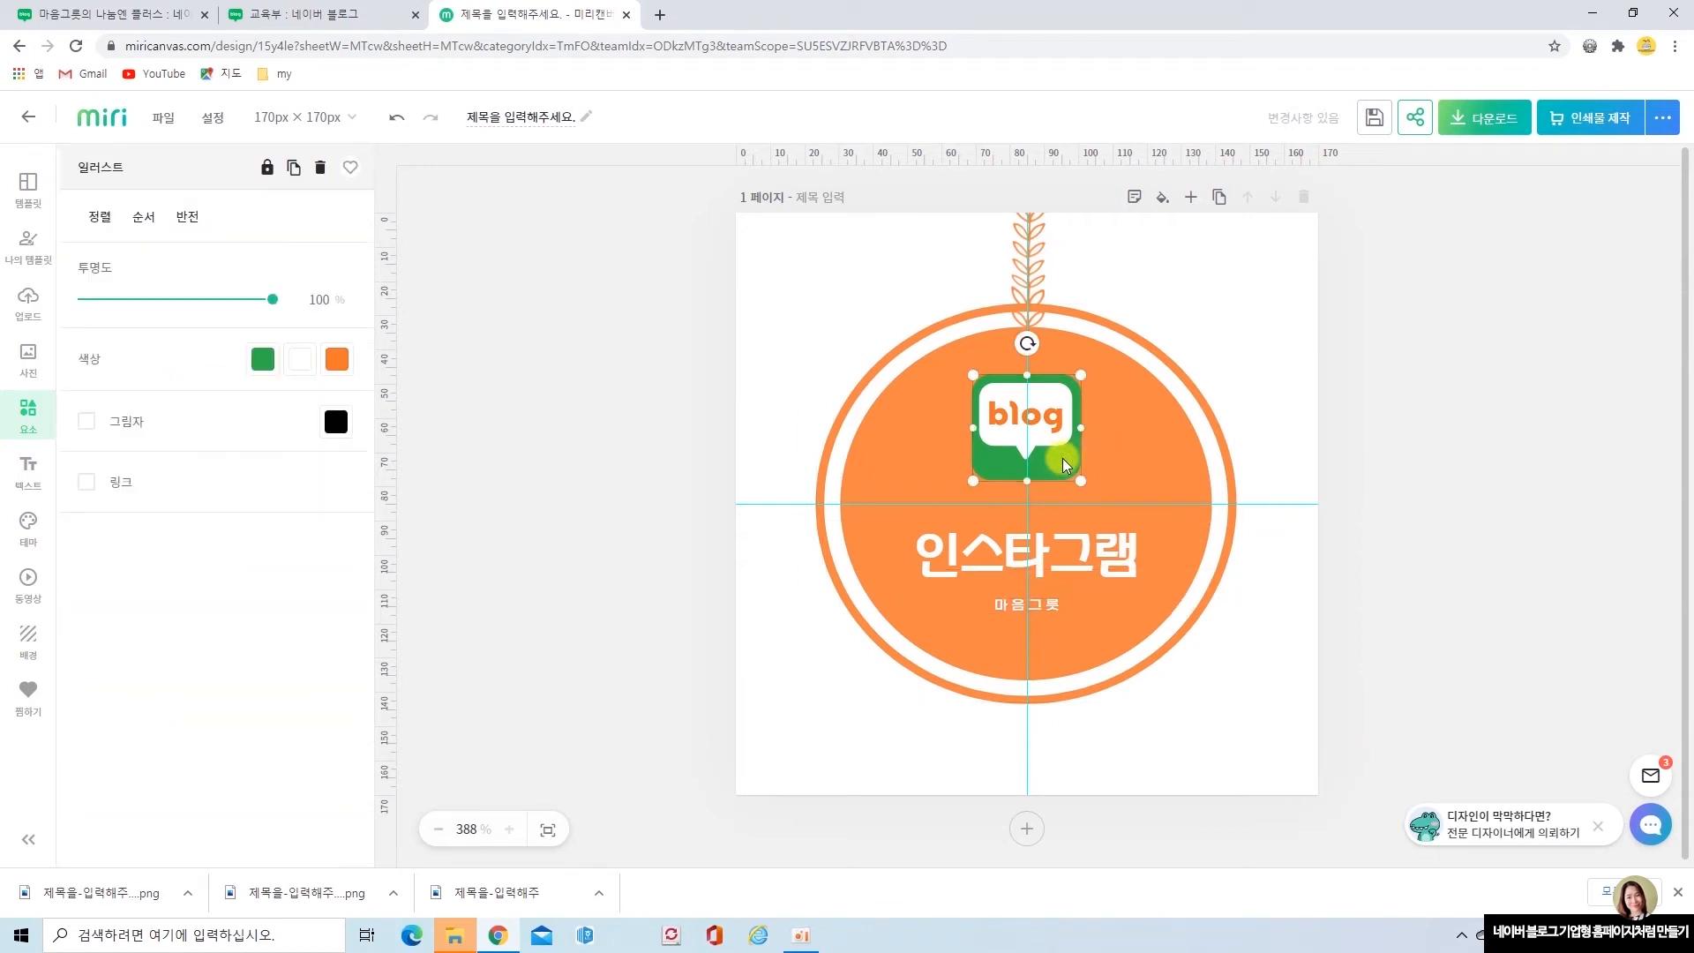
pyautogui.press('Delete')
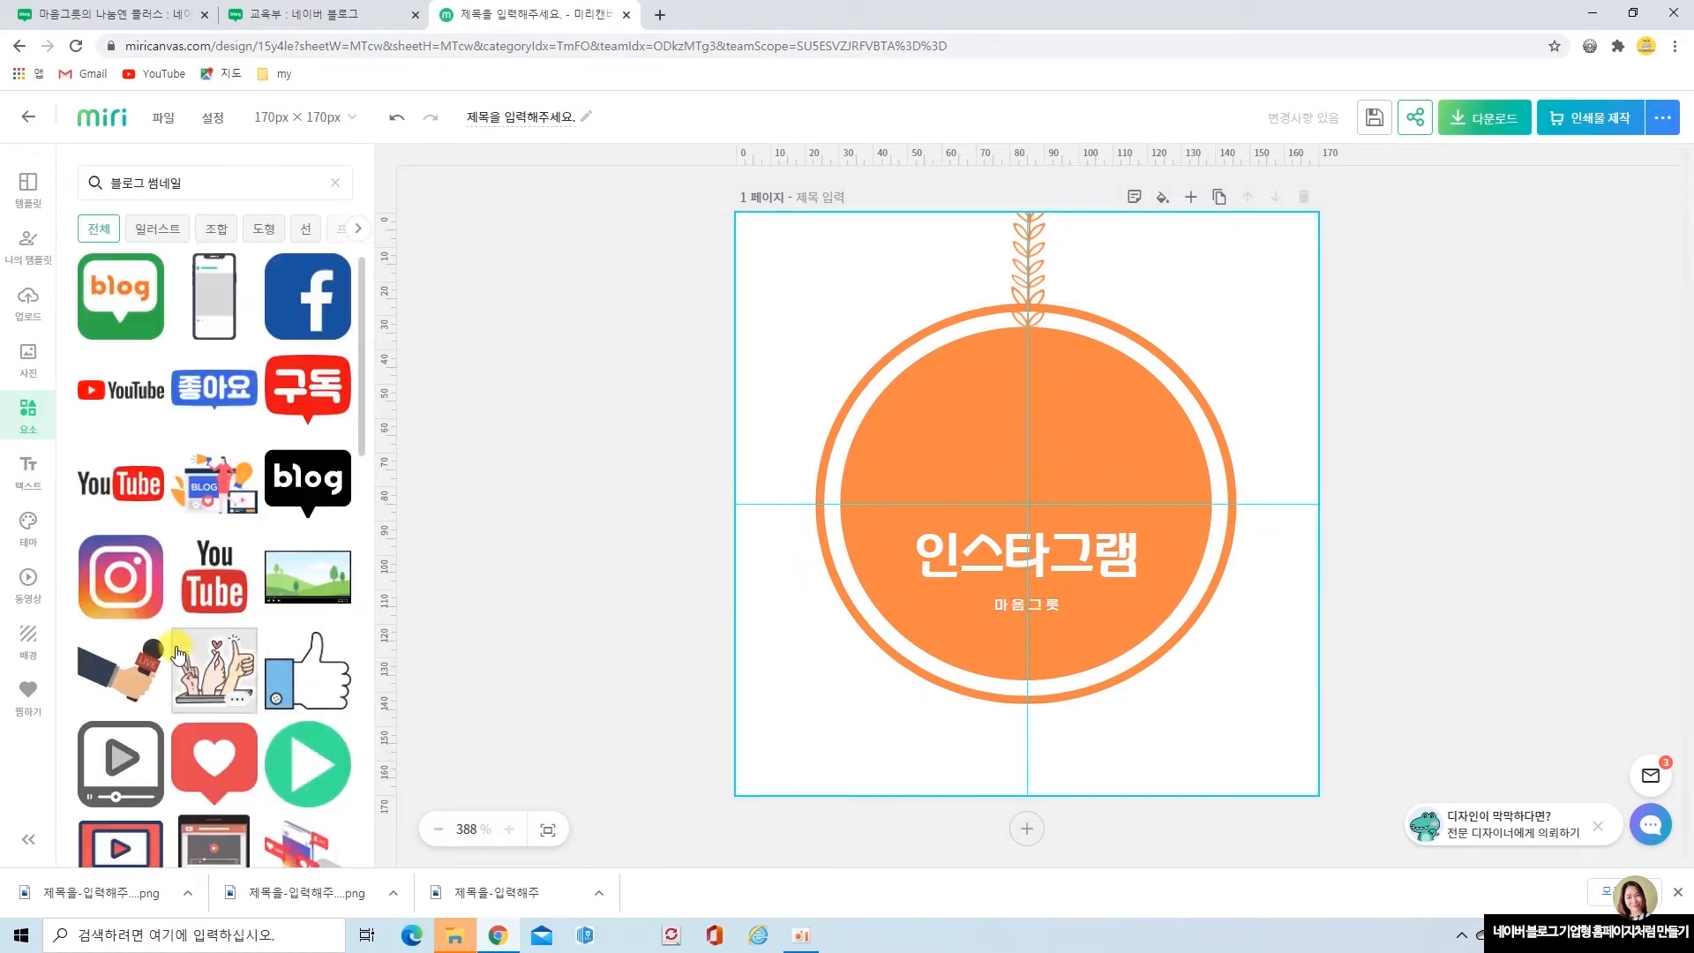
pyautogui.click(124, 583)
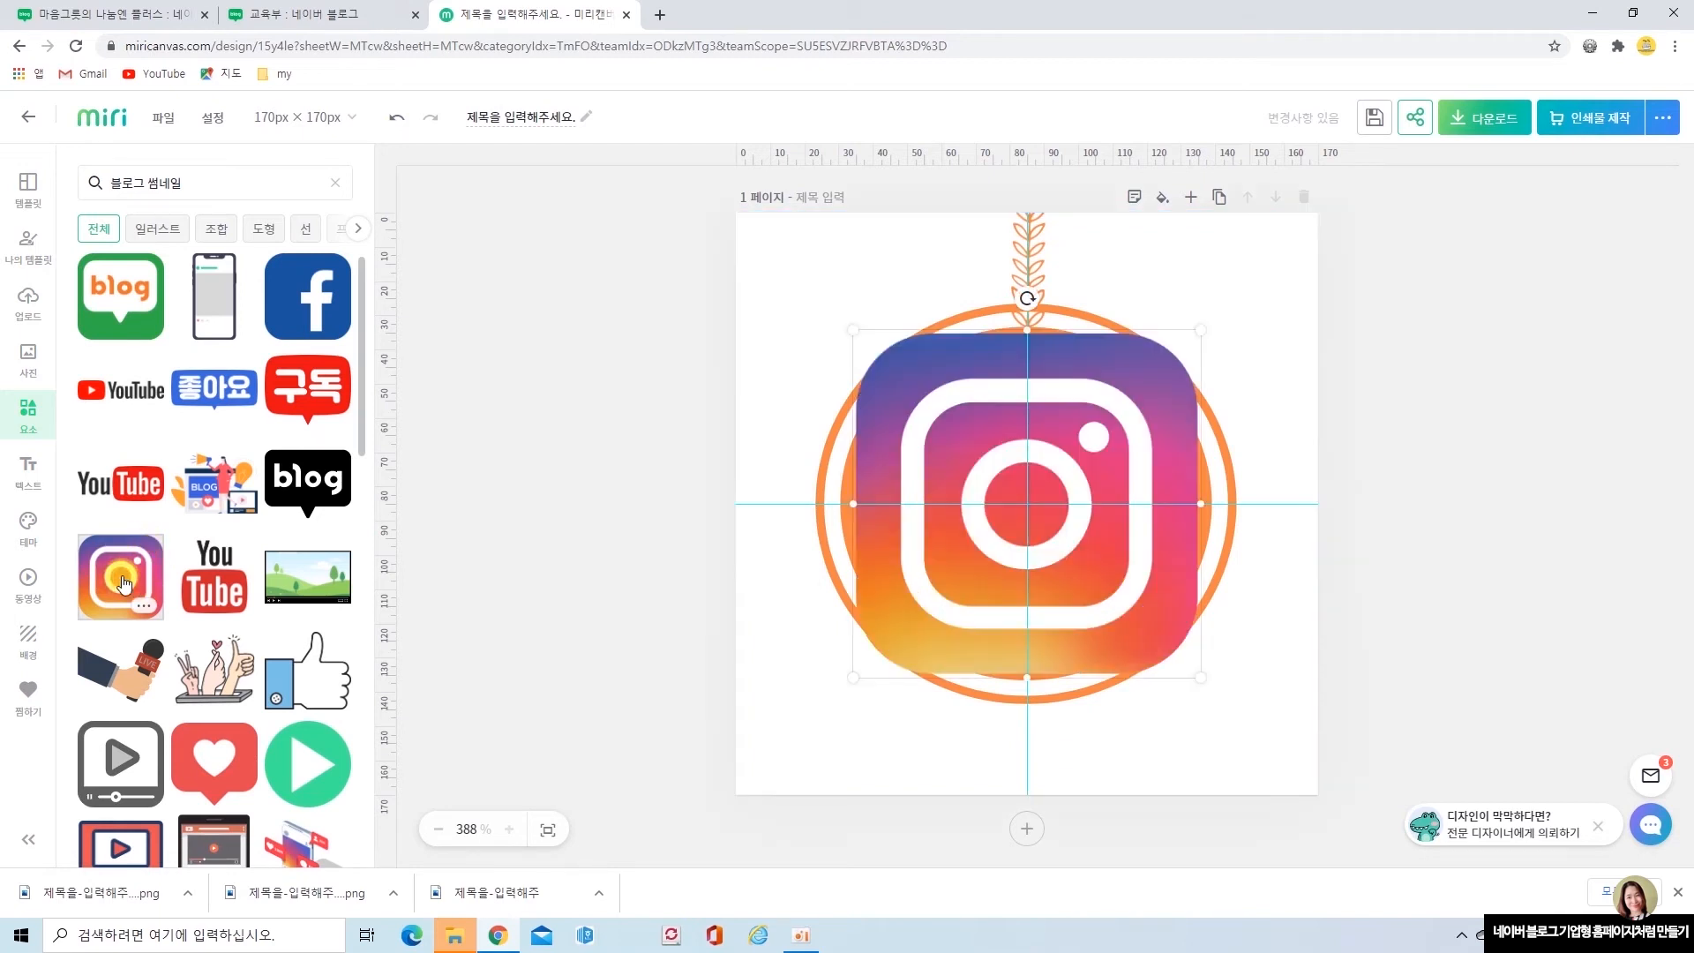
pyautogui.moveTo(1199, 675); pyautogui.dragTo(1049, 441)
pyautogui.click(1410, 563)
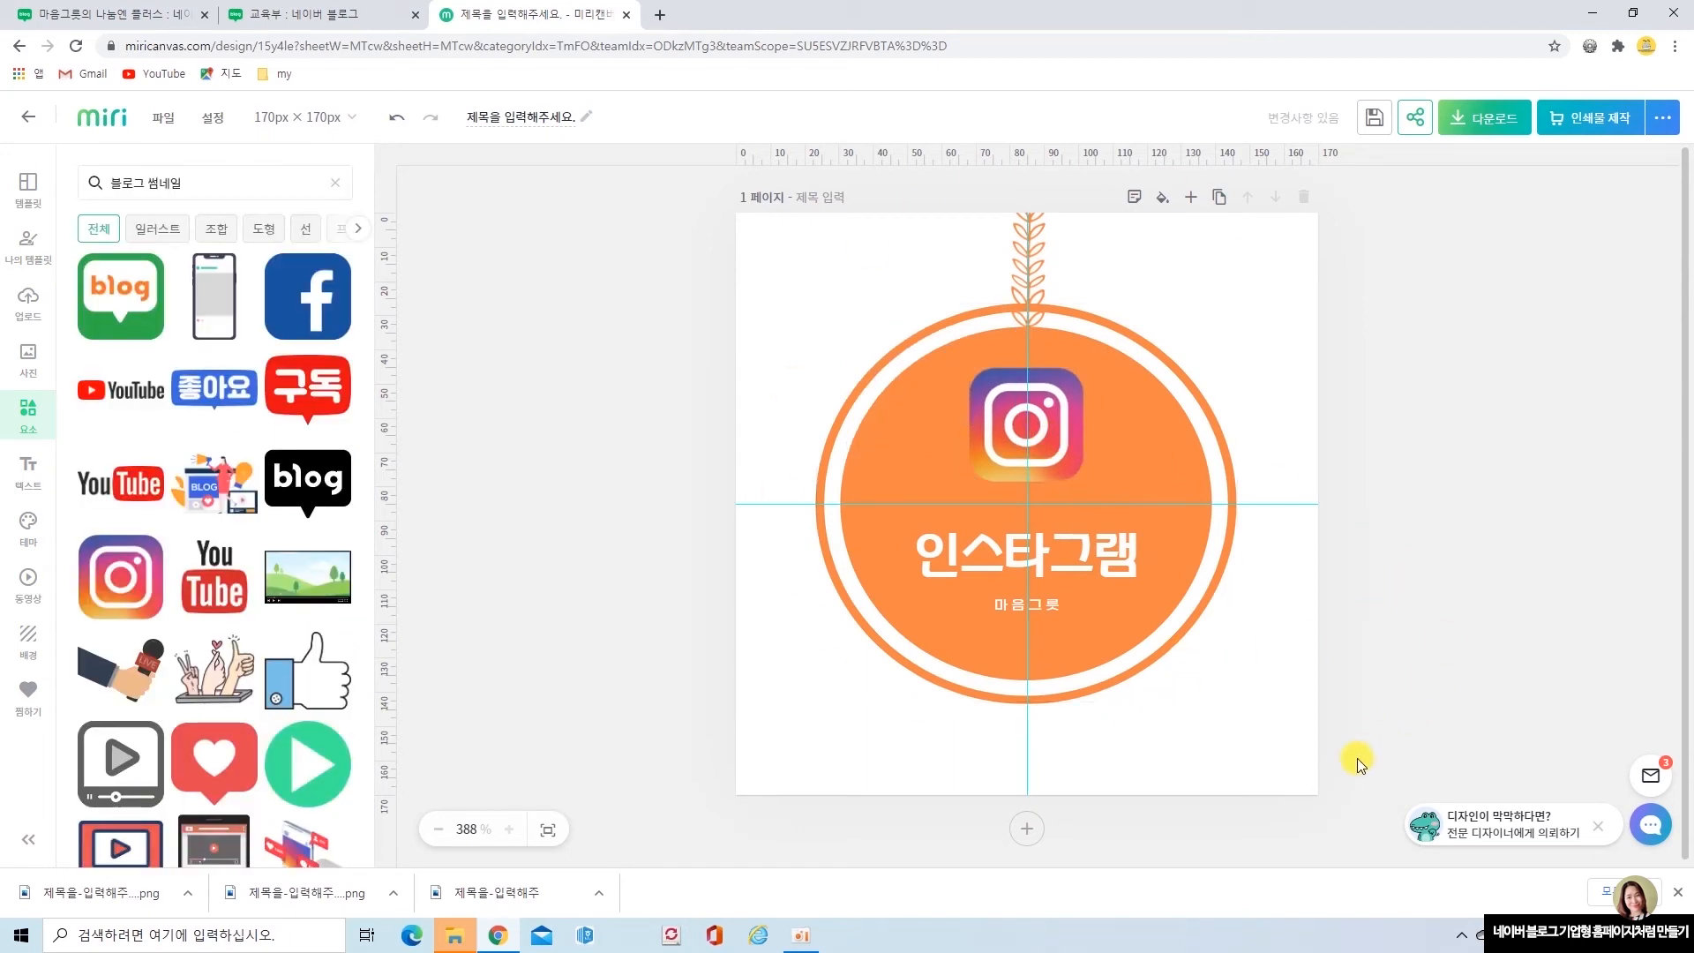
# Recolour the circle and the leafy line above it light green, #AFD485.
pyautogui.click(1156, 470)
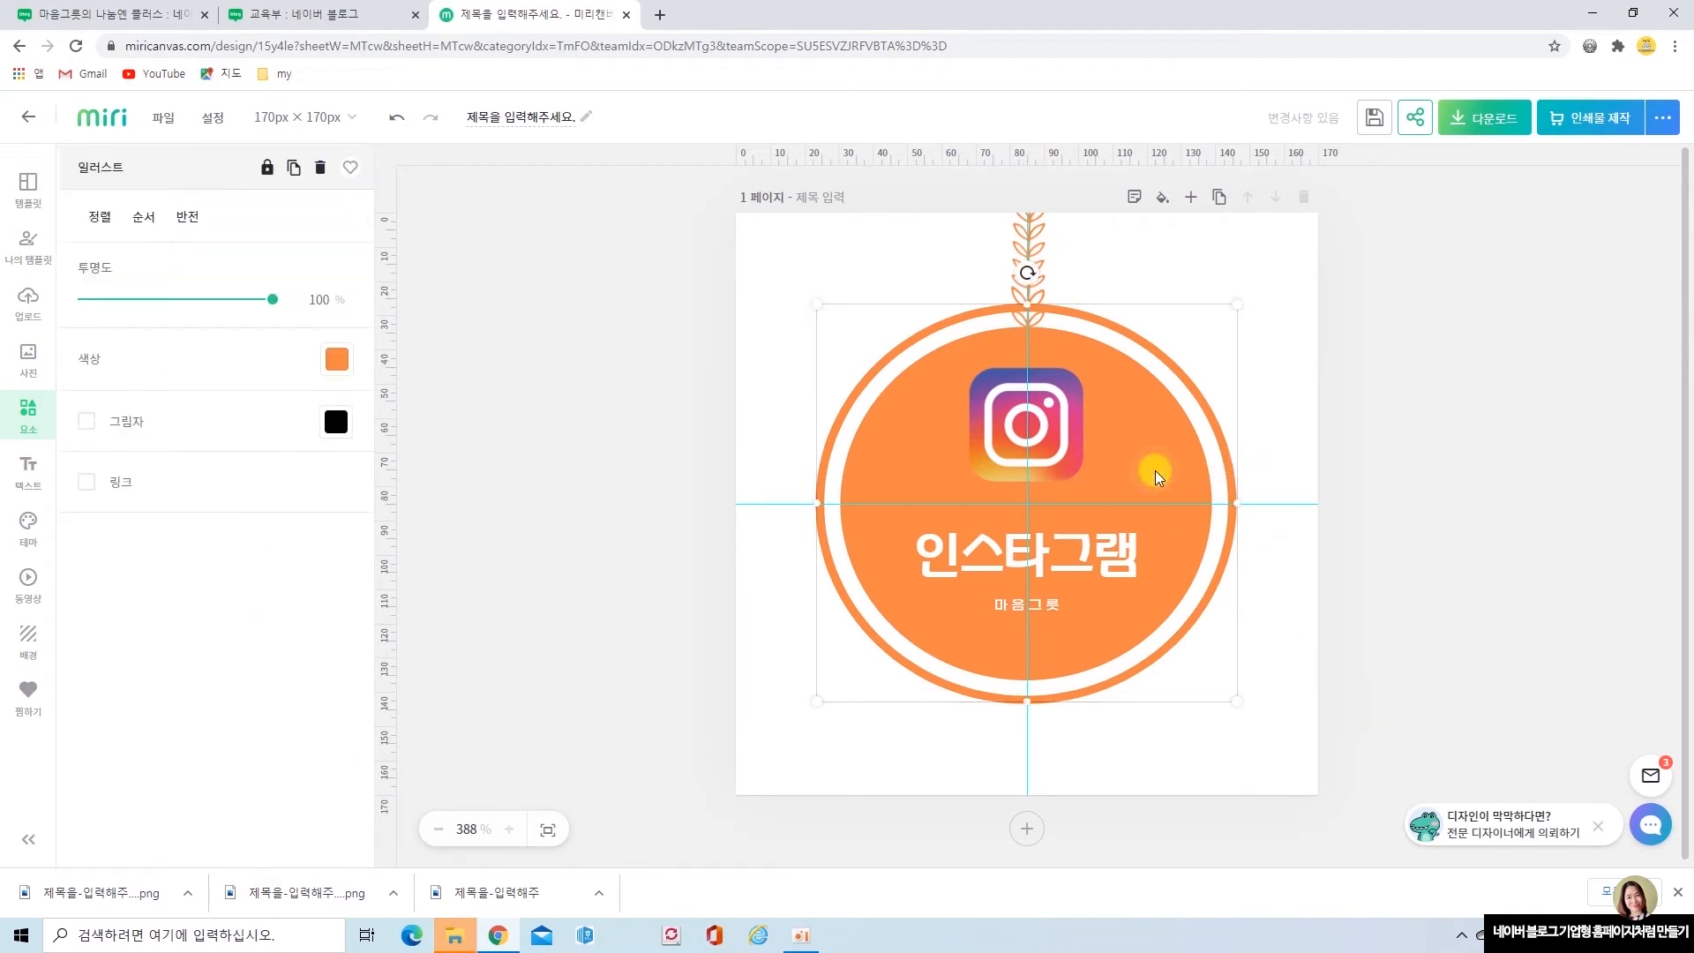
pyautogui.click(338, 360)
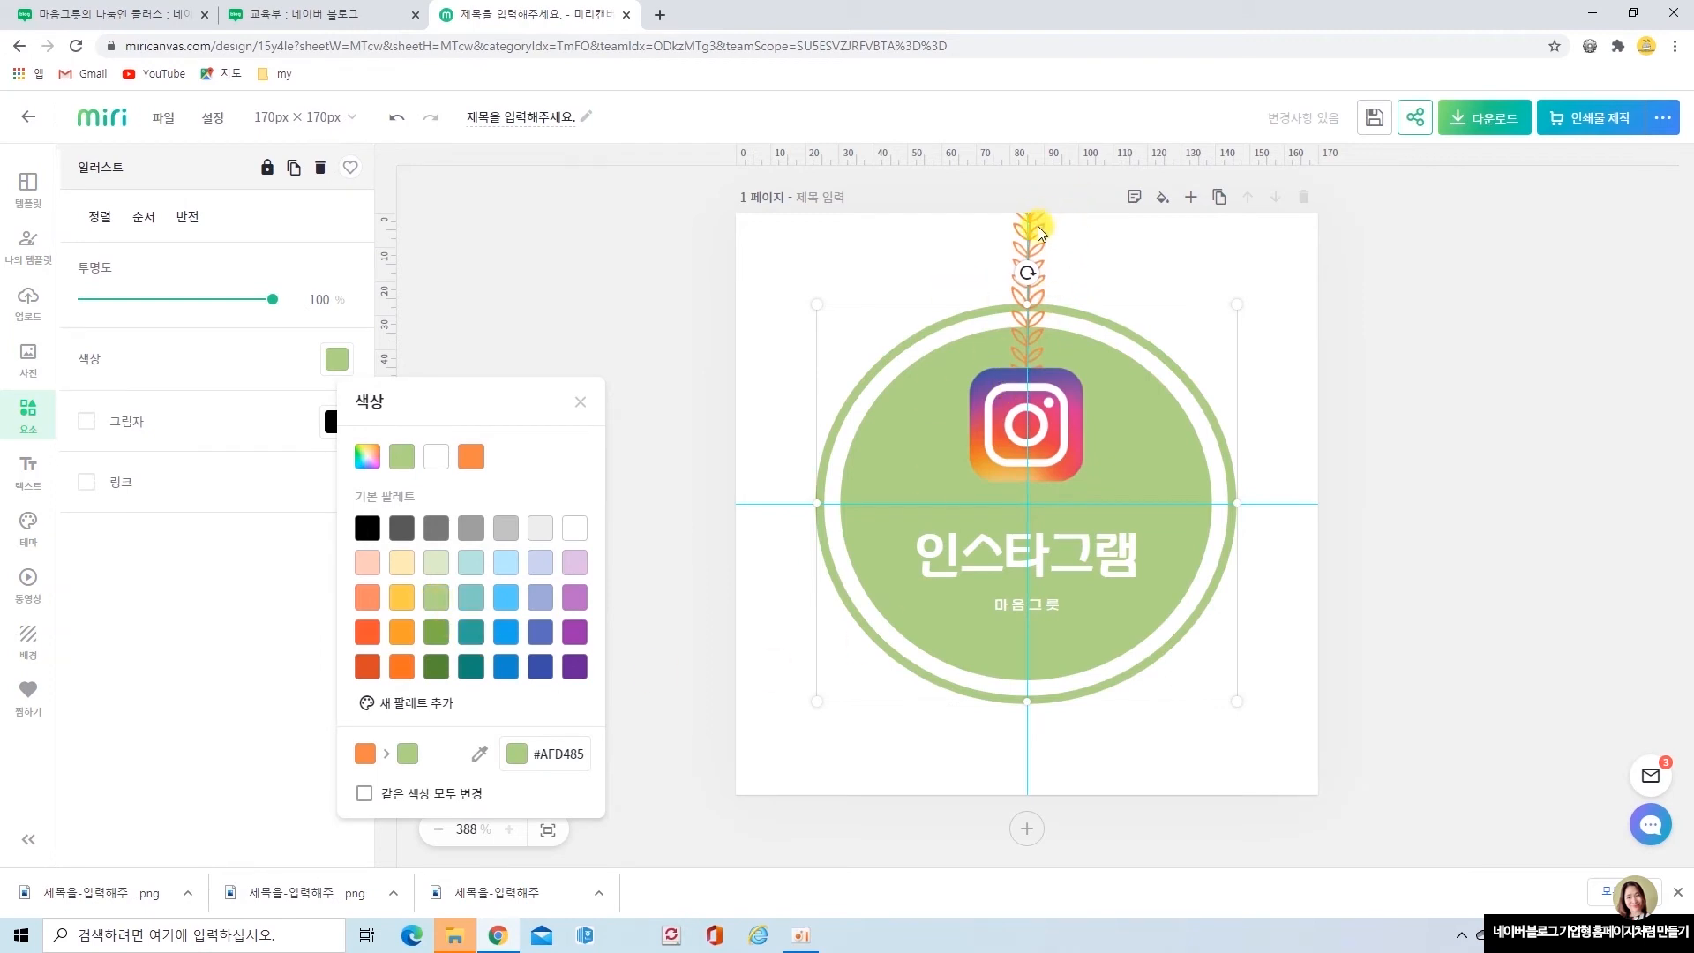
pyautogui.click(1039, 227)
pyautogui.click(335, 360)
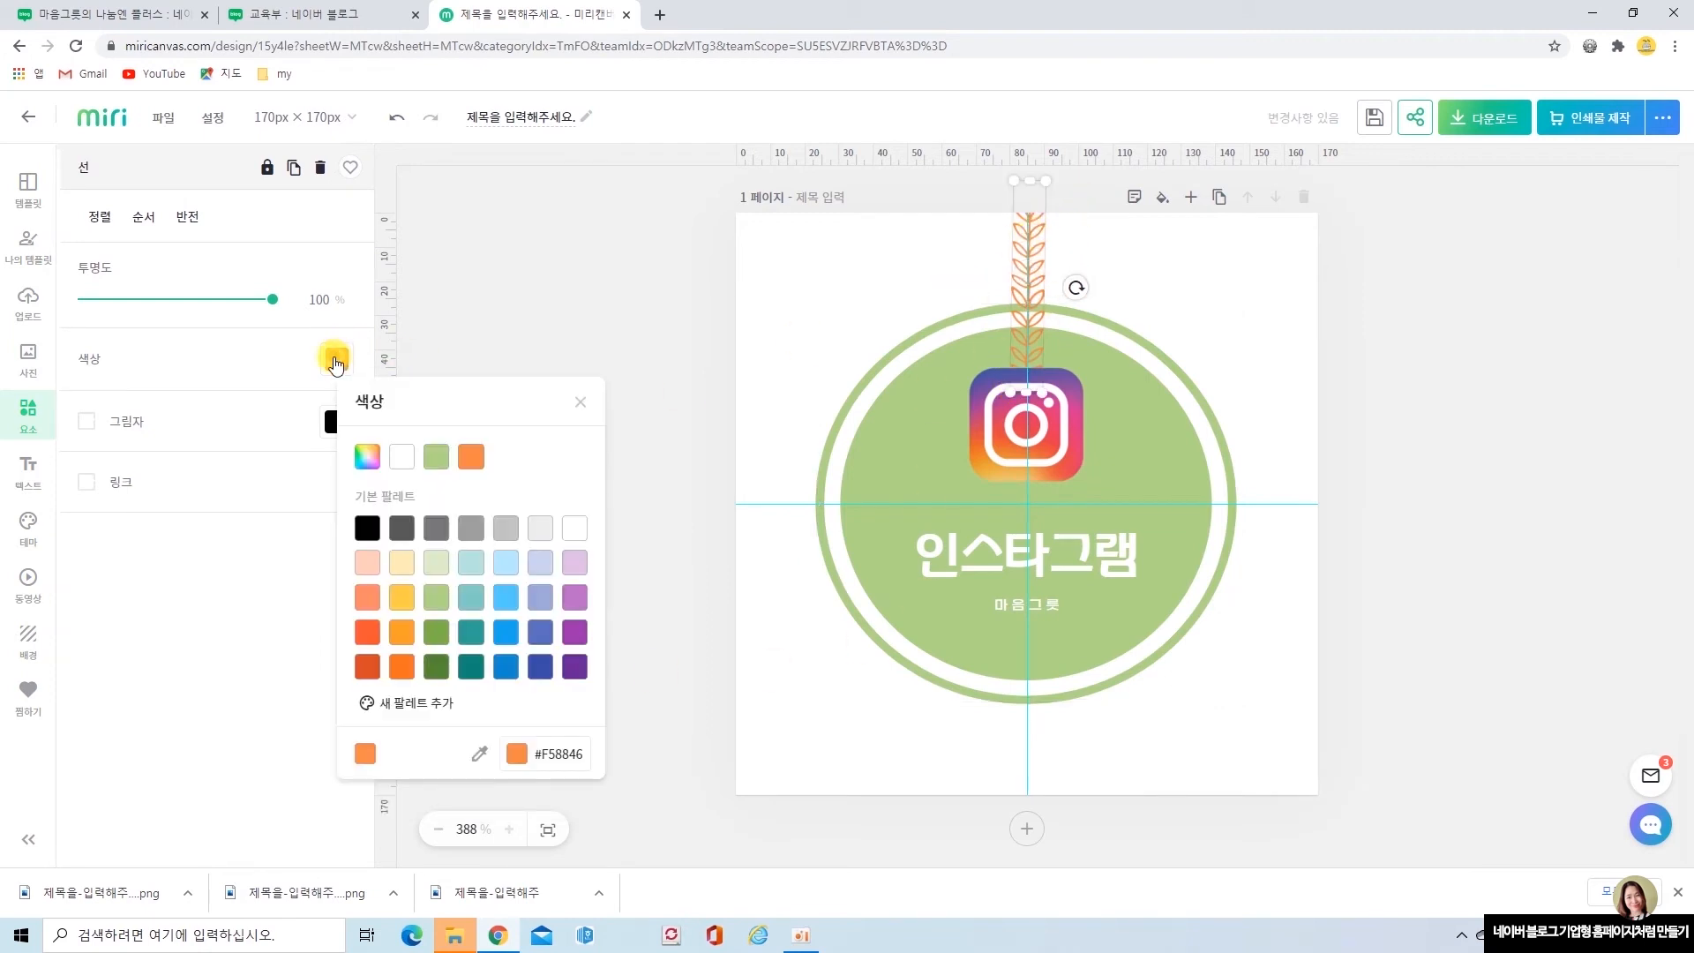
pyautogui.click(434, 600)
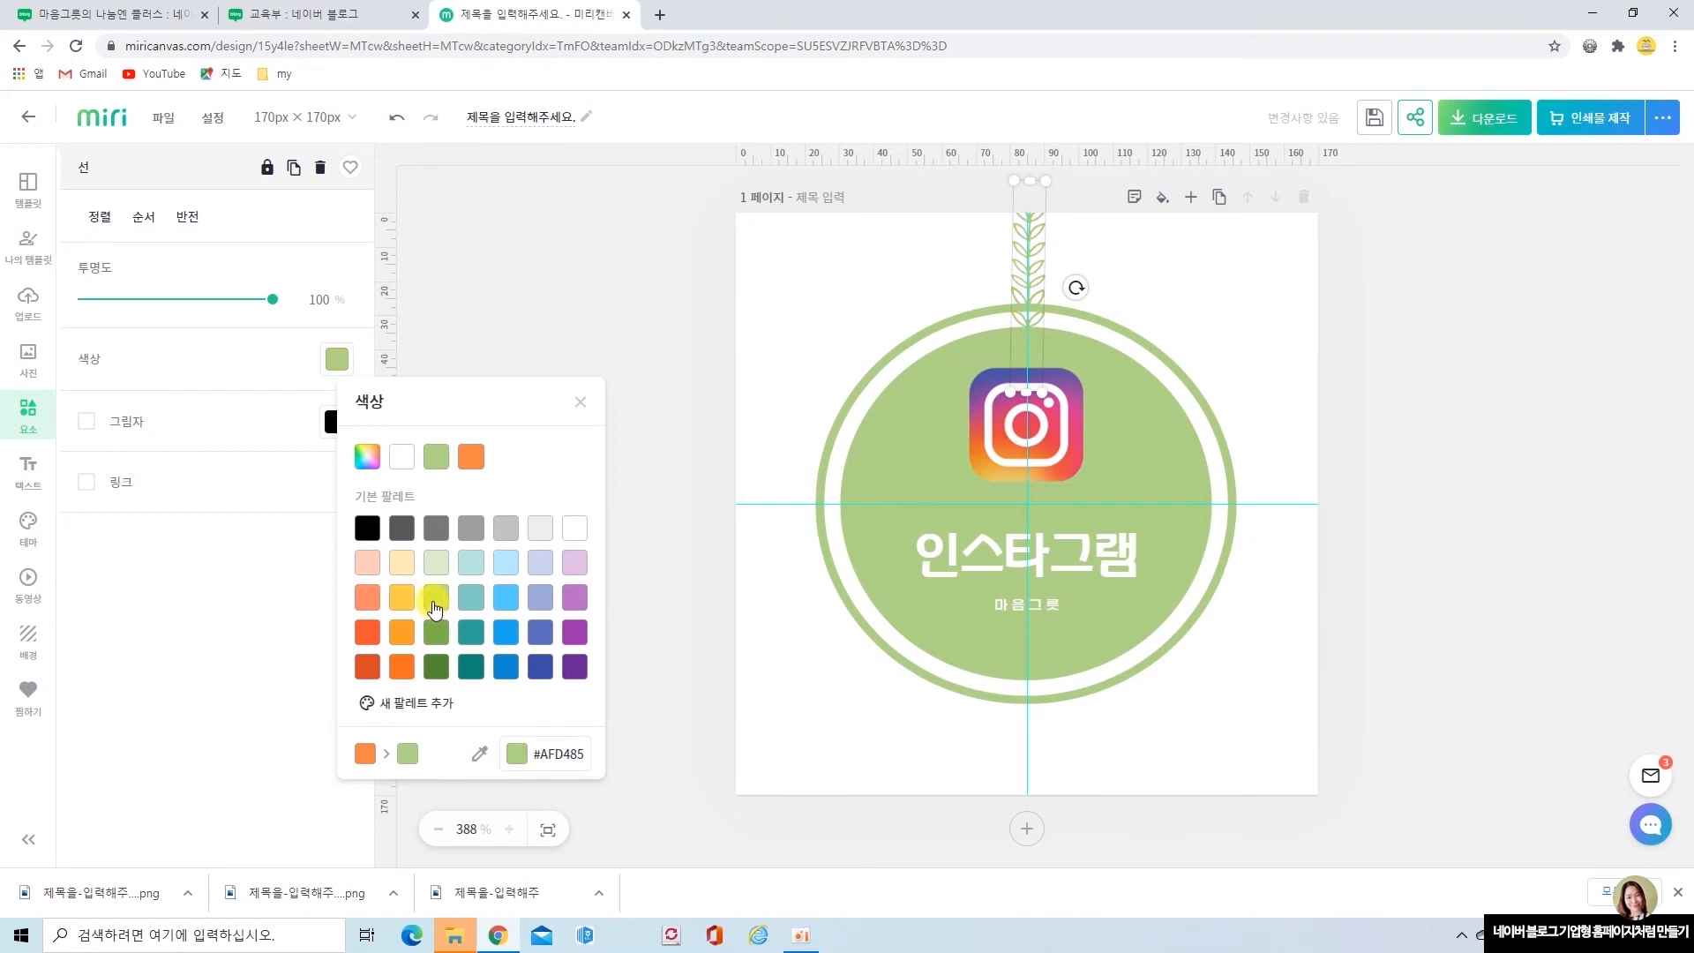
pyautogui.click(1418, 548)
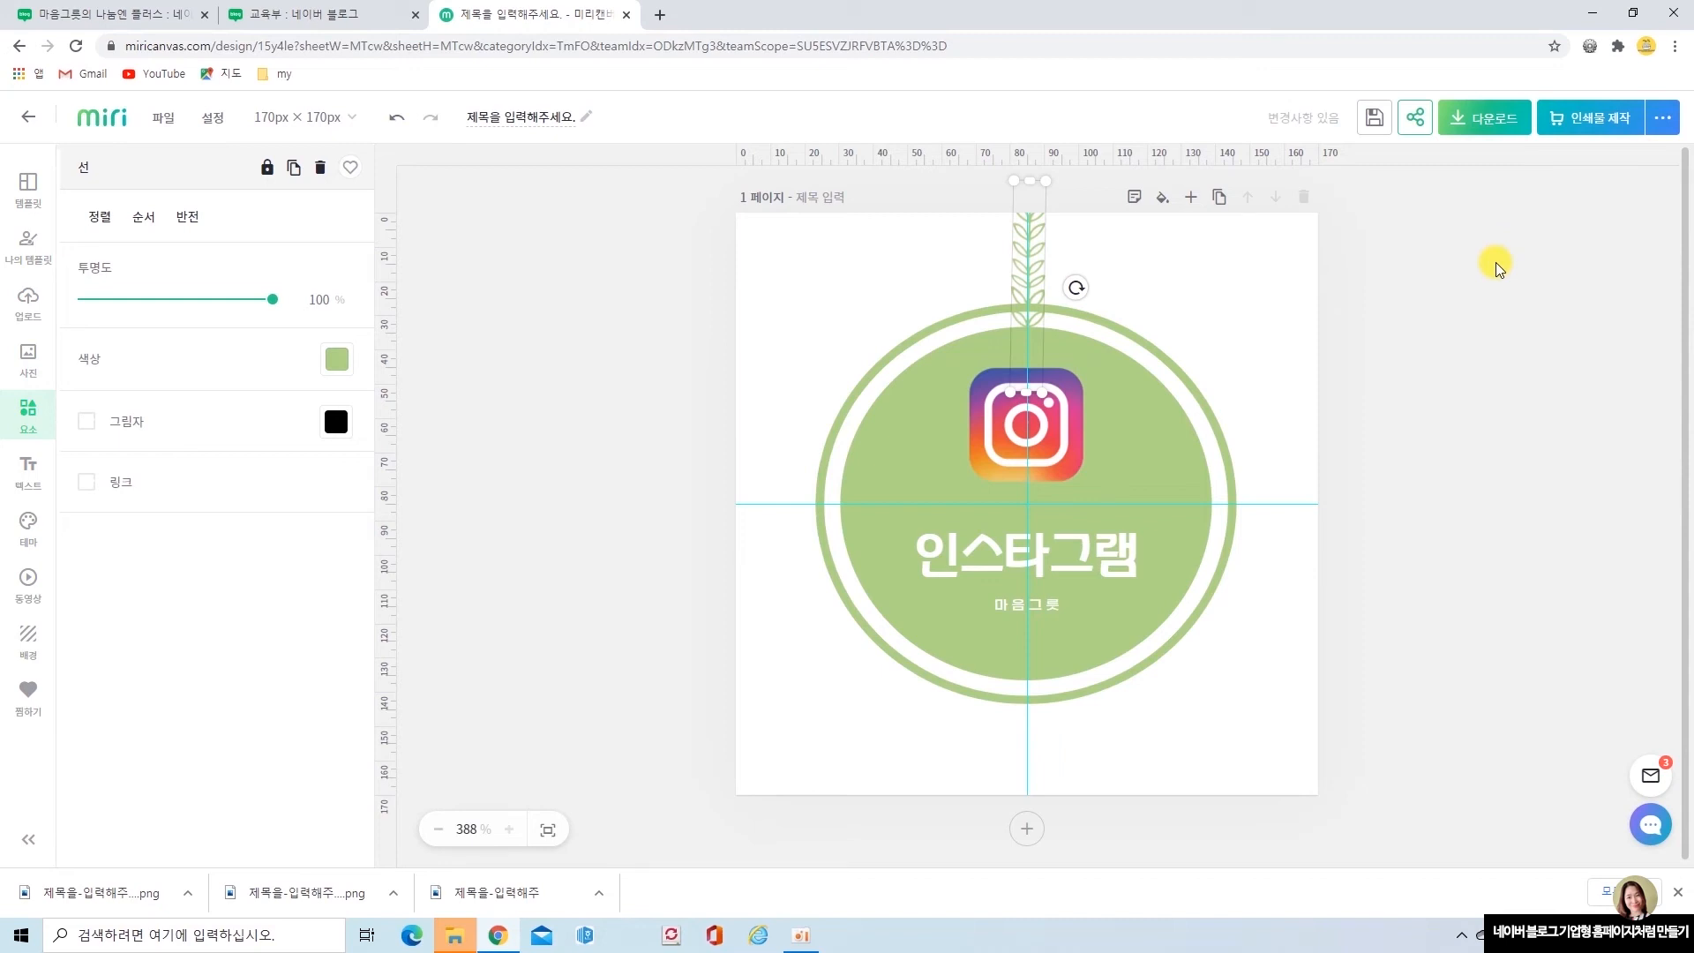
# Download the 인스타그램 logo as a high-resolution PNG with transparent background.
pyautogui.click(1491, 121)
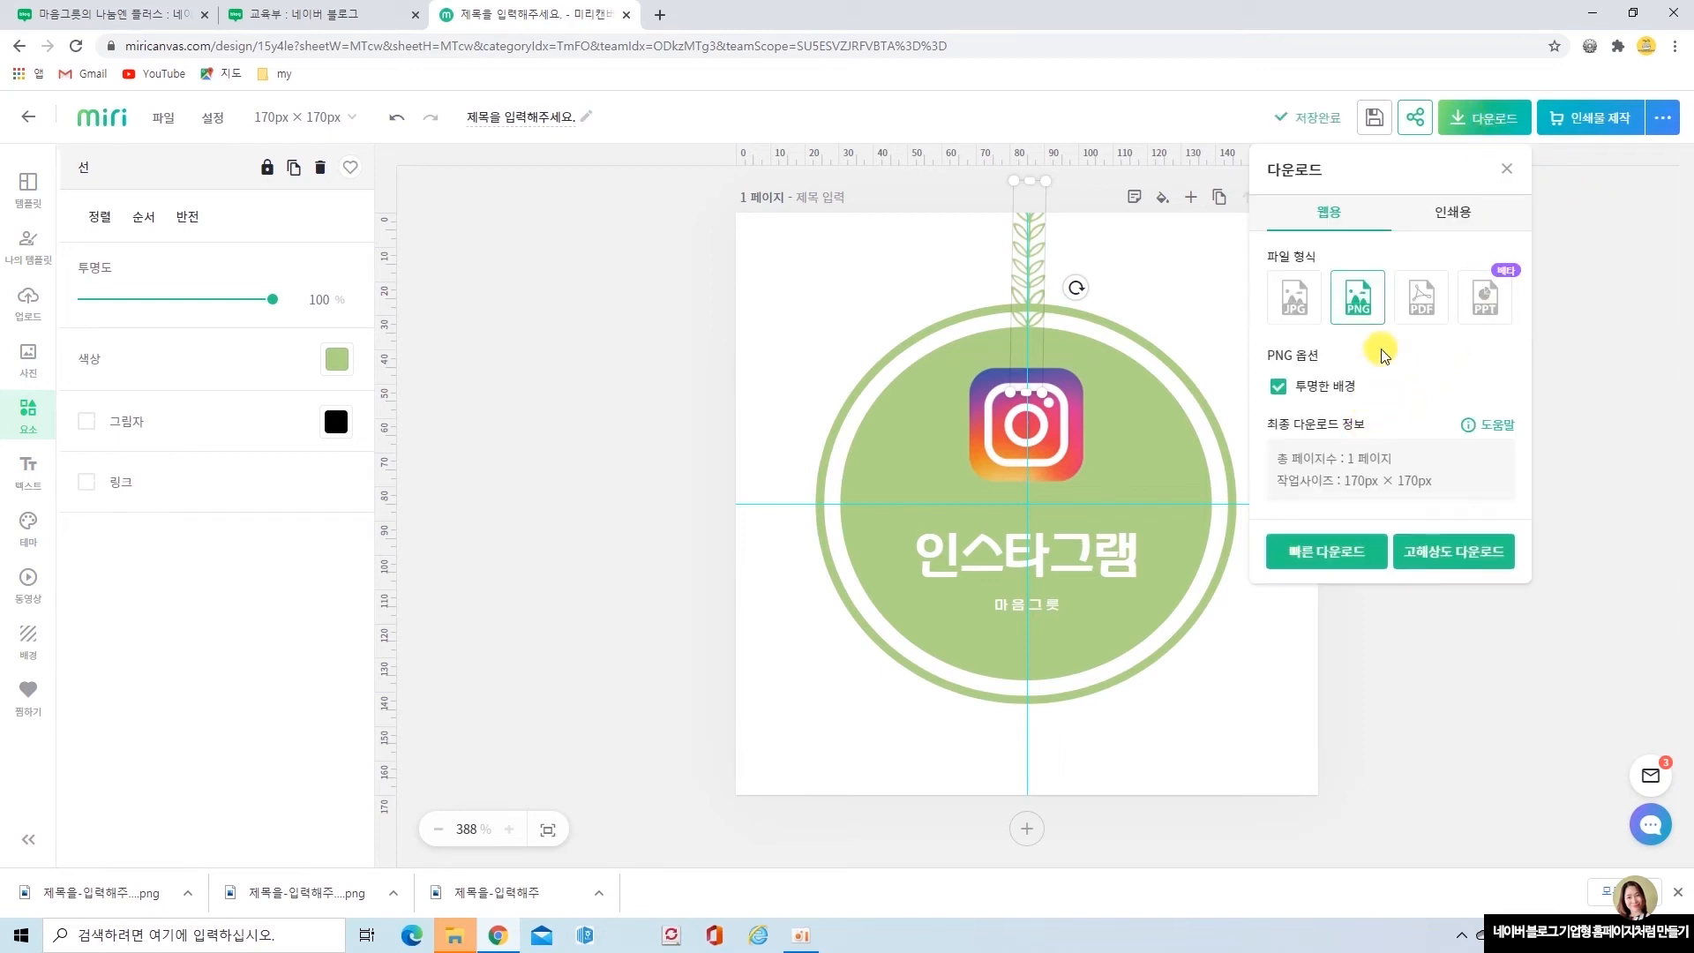
pyautogui.click(1453, 552)
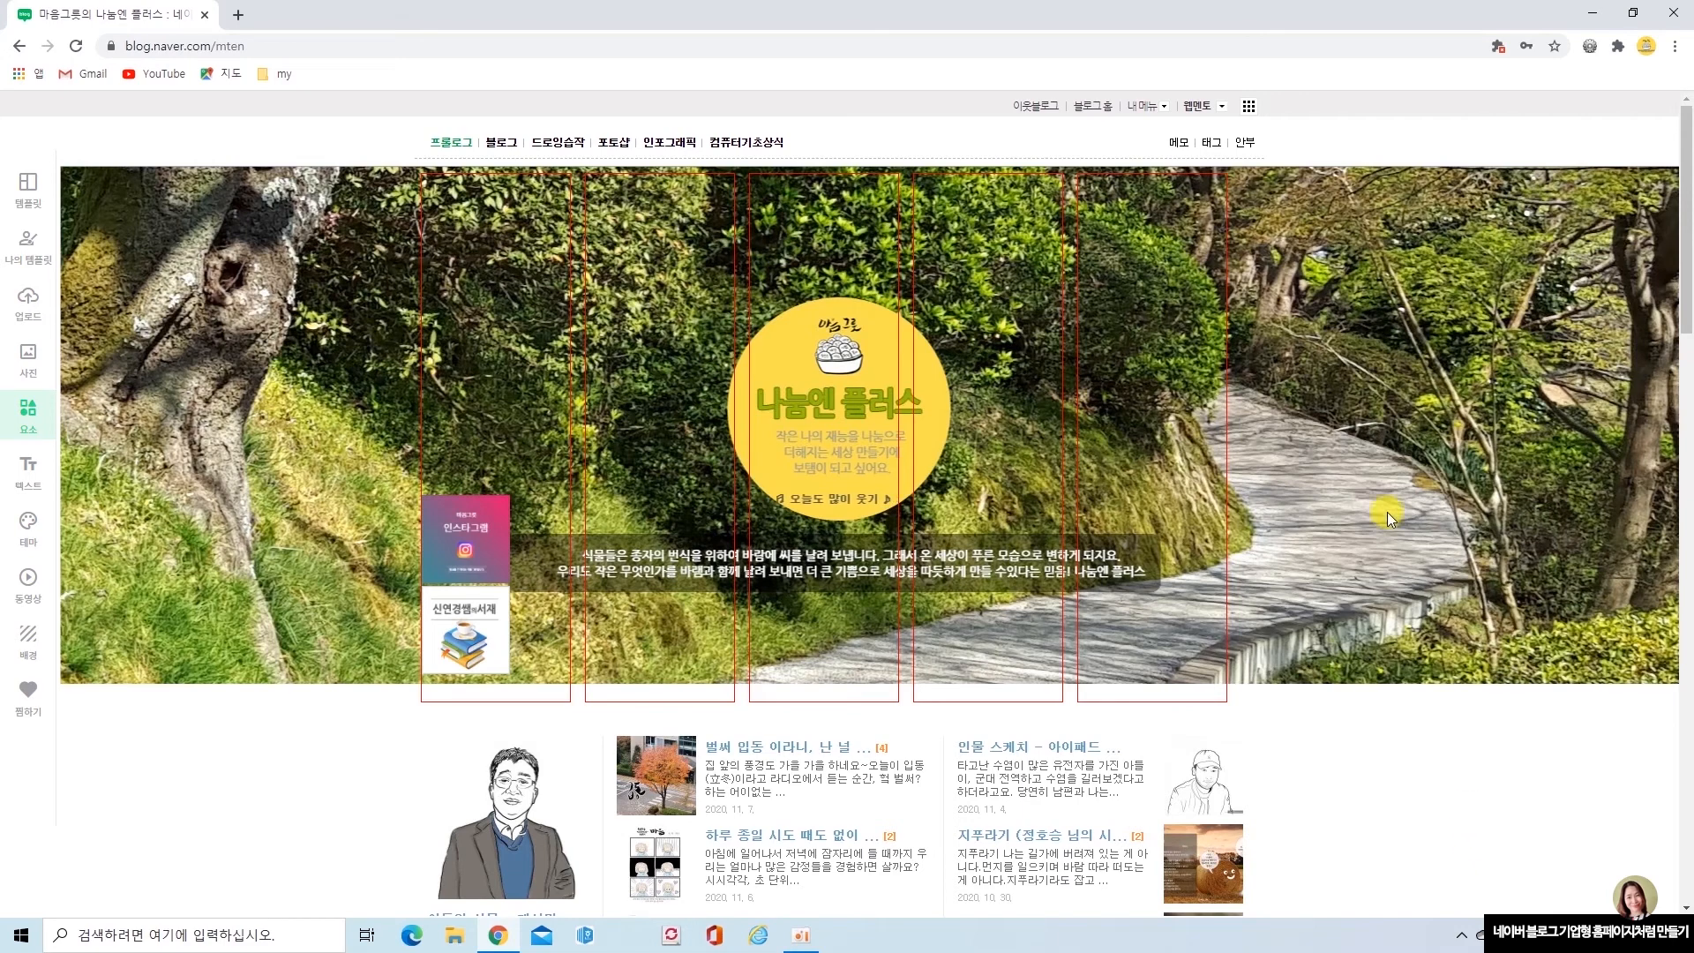
# Switch to the Naver blog, start writing a new post and title it 버튼셋트.
pyautogui.click(1143, 105)
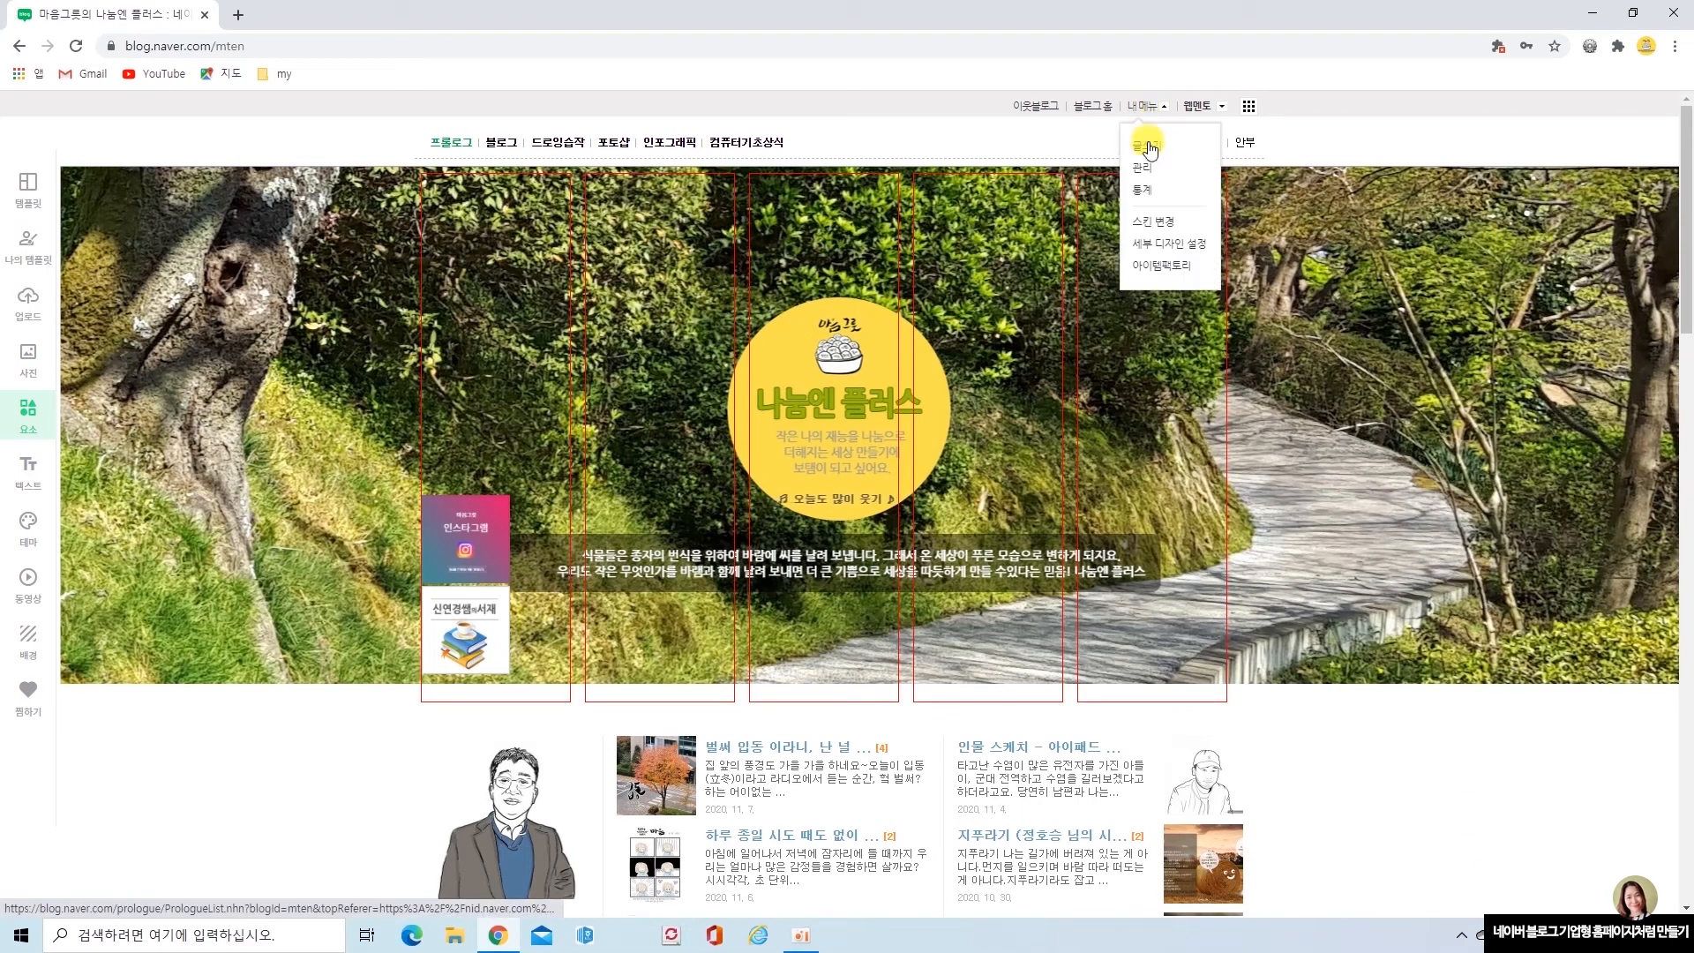
pyautogui.click(1147, 147)
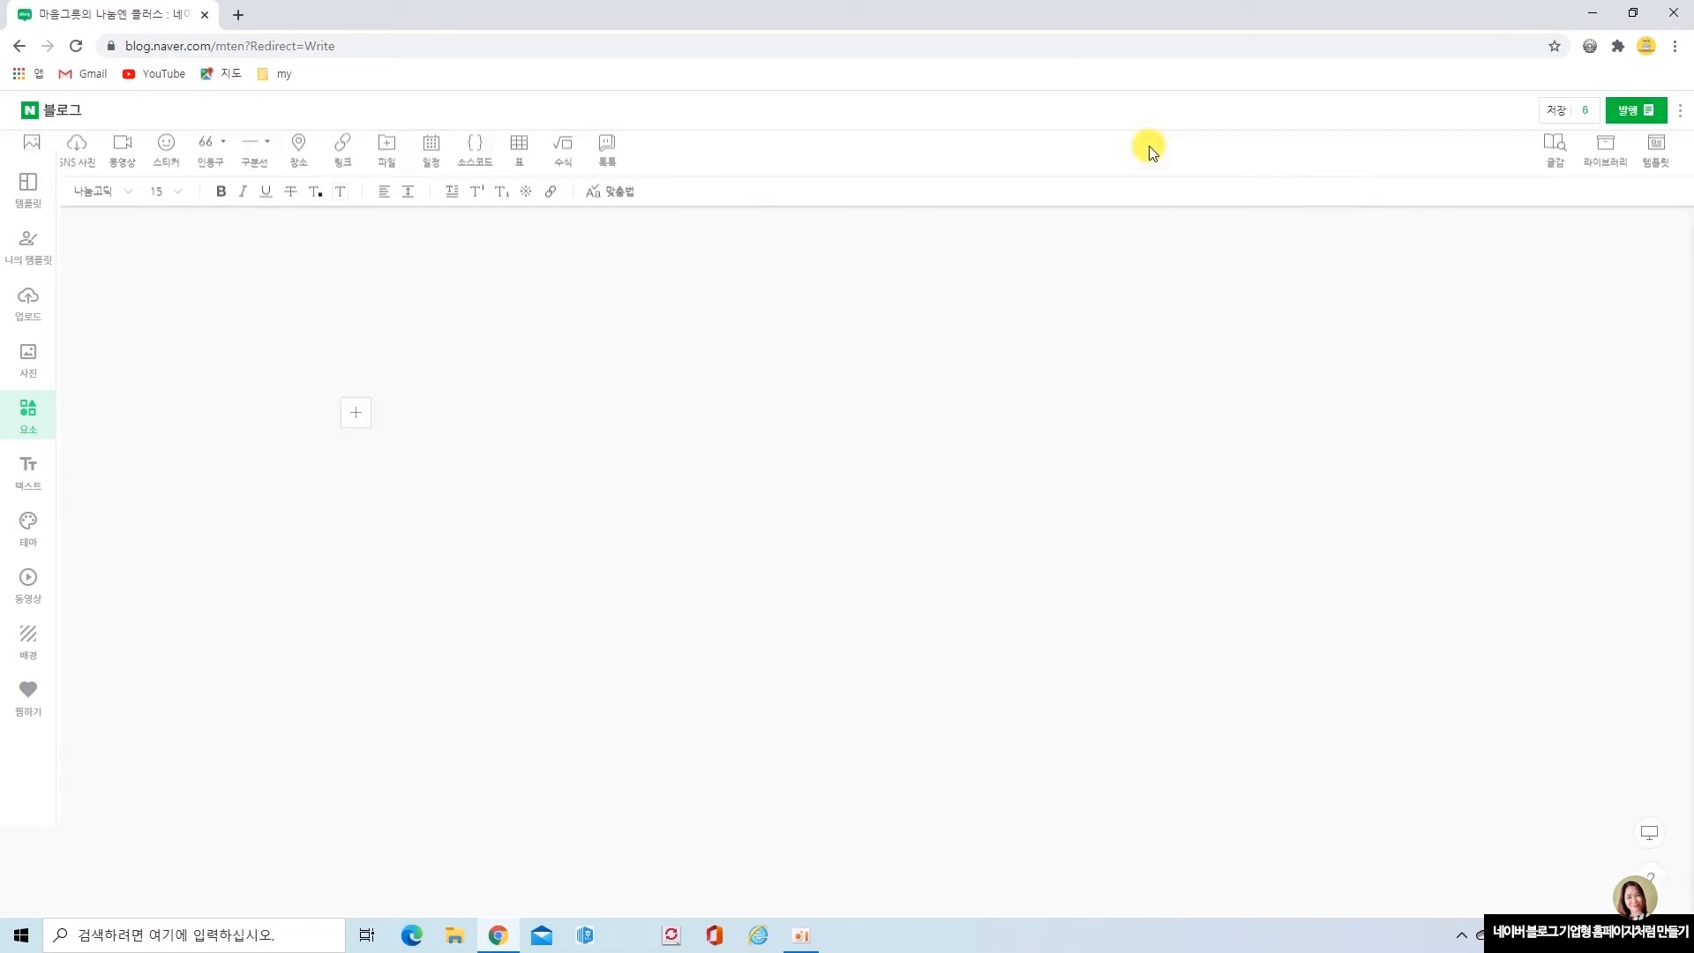
pyautogui.click(460, 314)
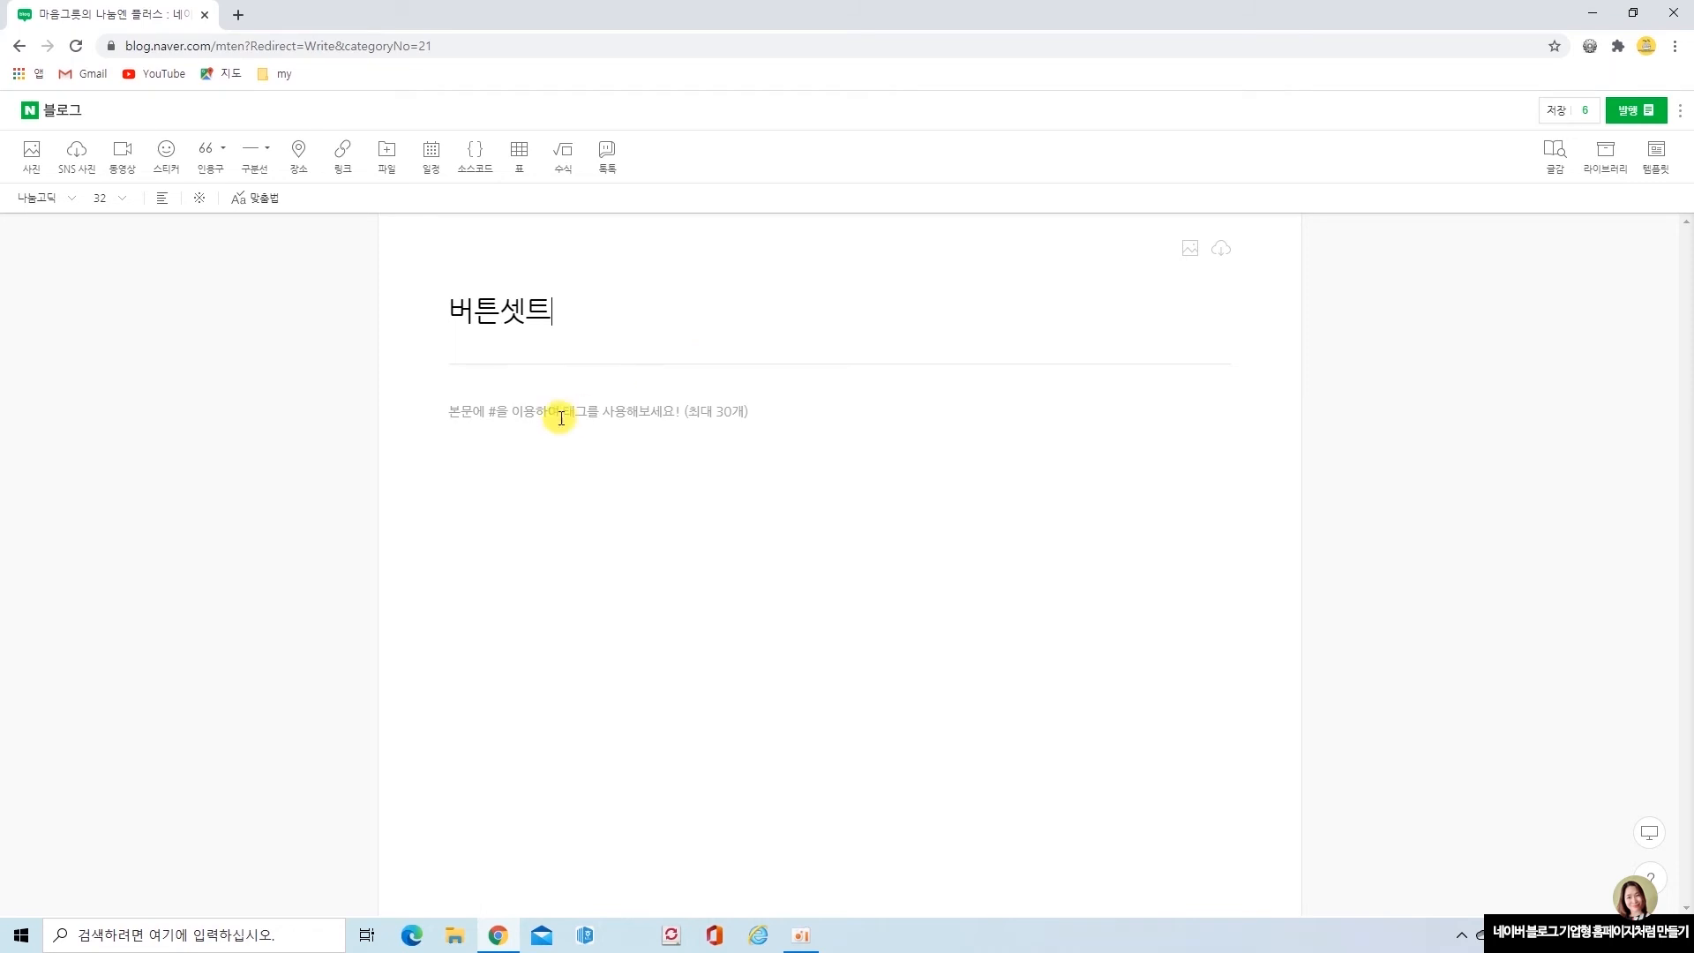
# Insert btn1 to btn4 from the desktop folder 온라인강좌 > 네이버블로그기업형홈페이지처럼만들기 > 9주차 into the post body as individual photos (개별사진).
pyautogui.click(473, 385)
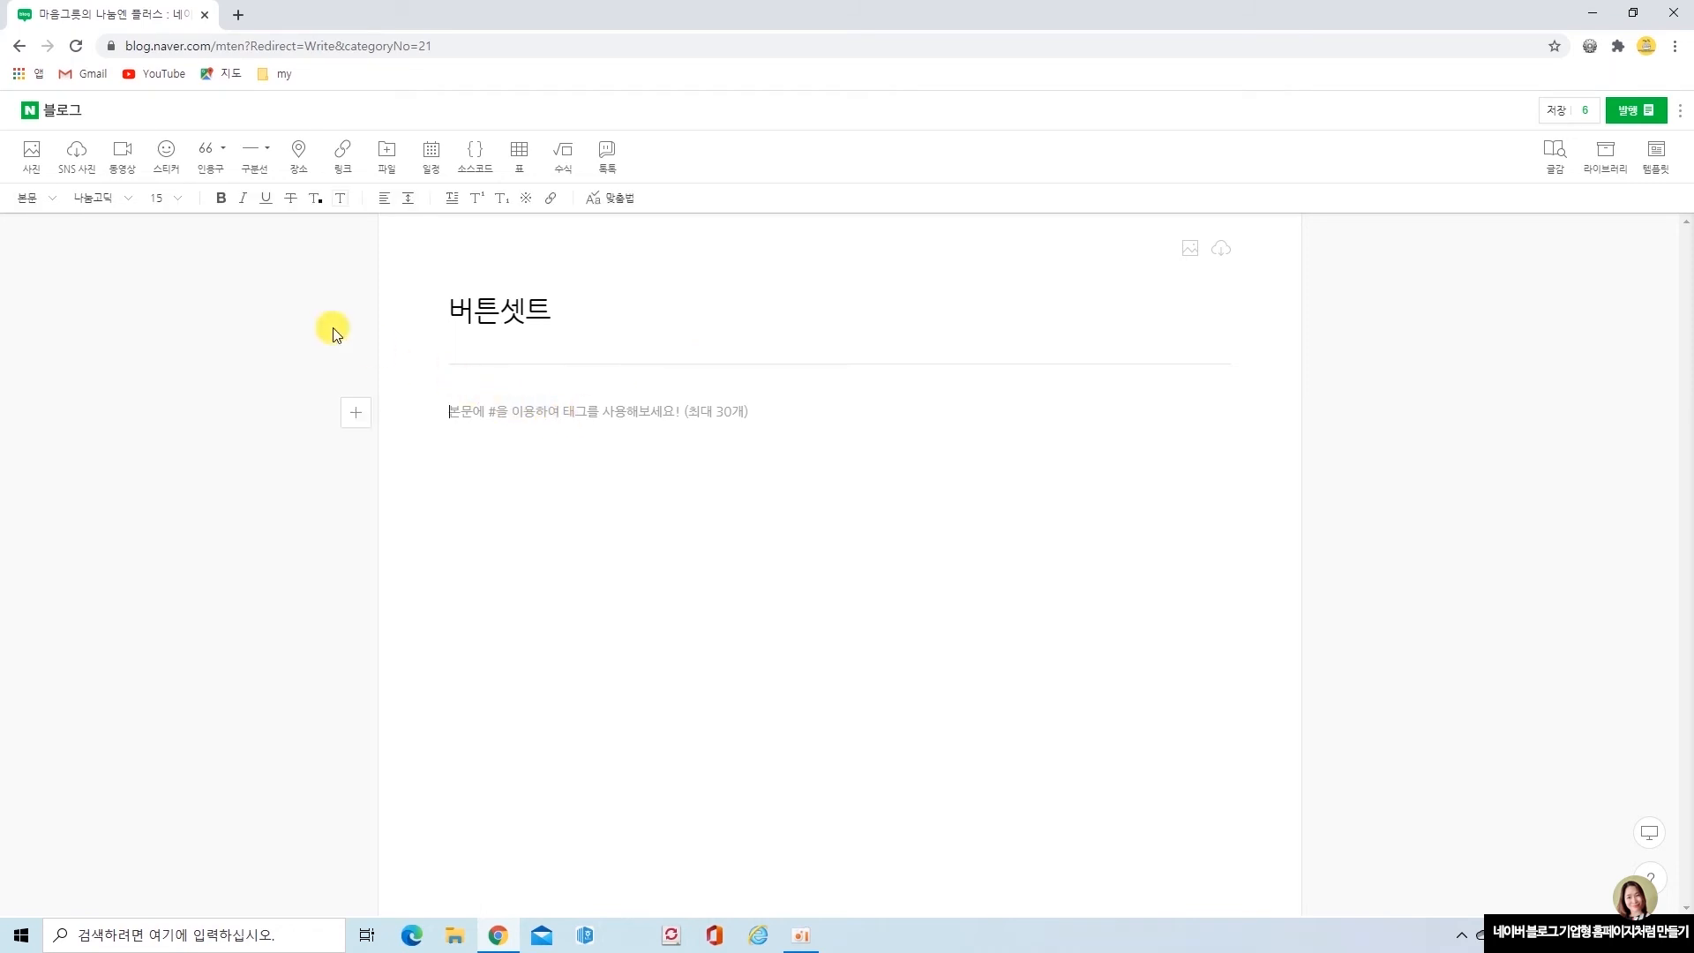
pyautogui.click(32, 157)
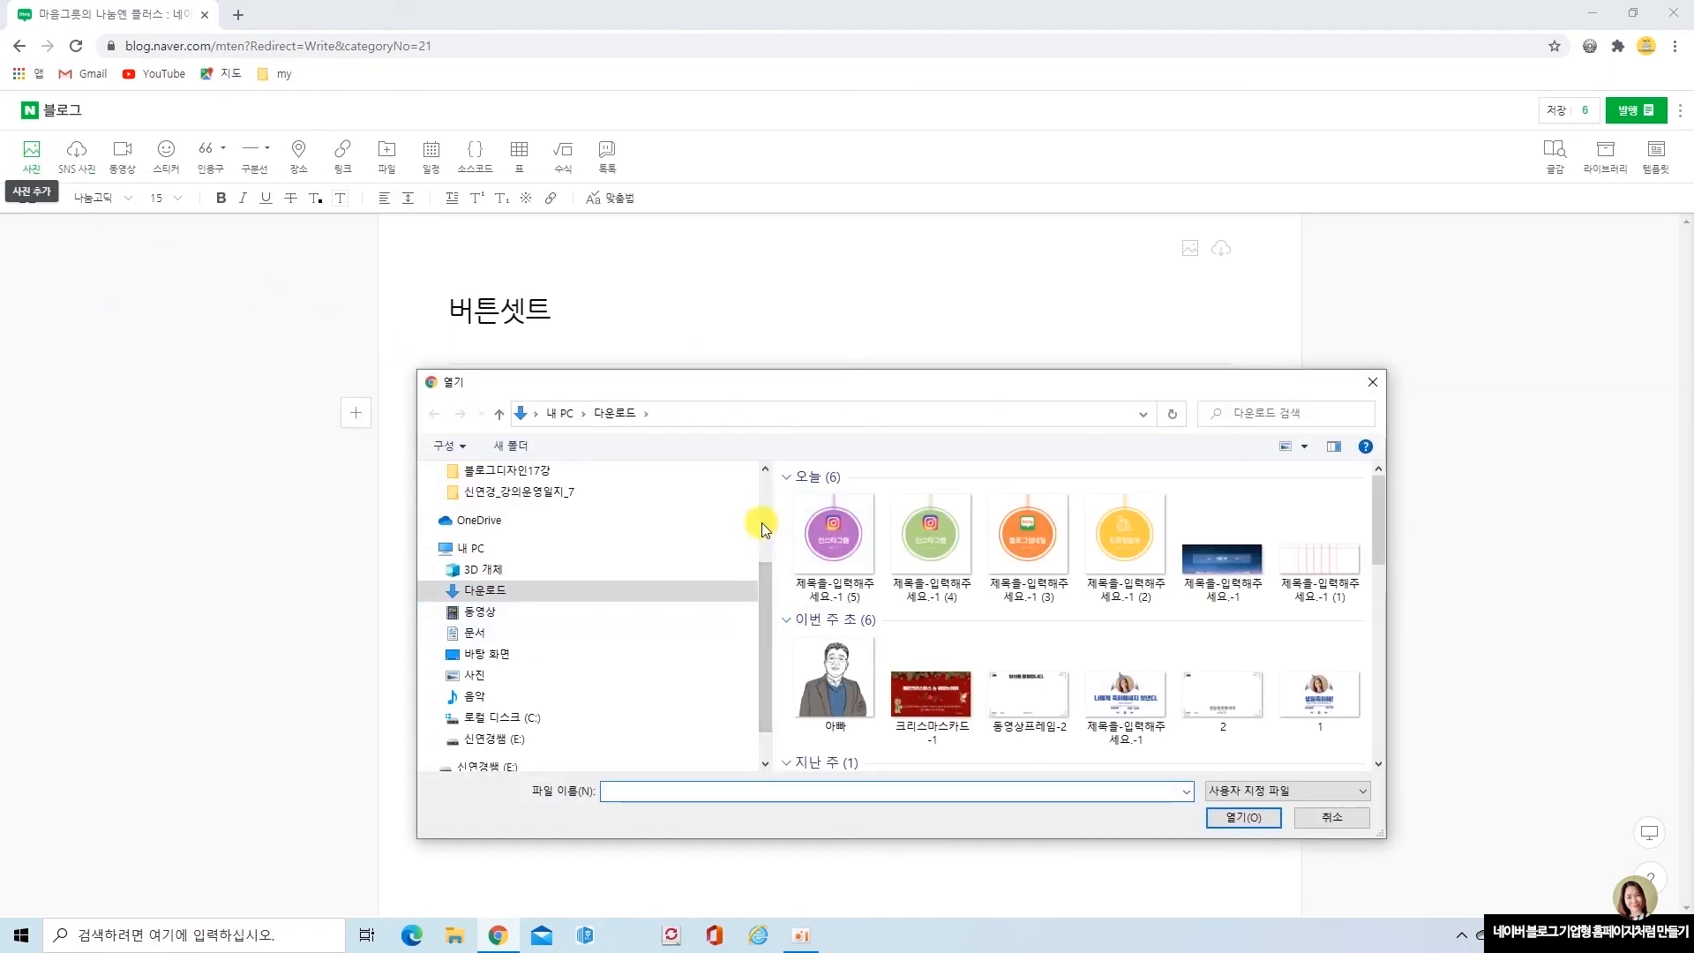
pyautogui.moveTo(764, 606); pyautogui.dragTo(760, 471)
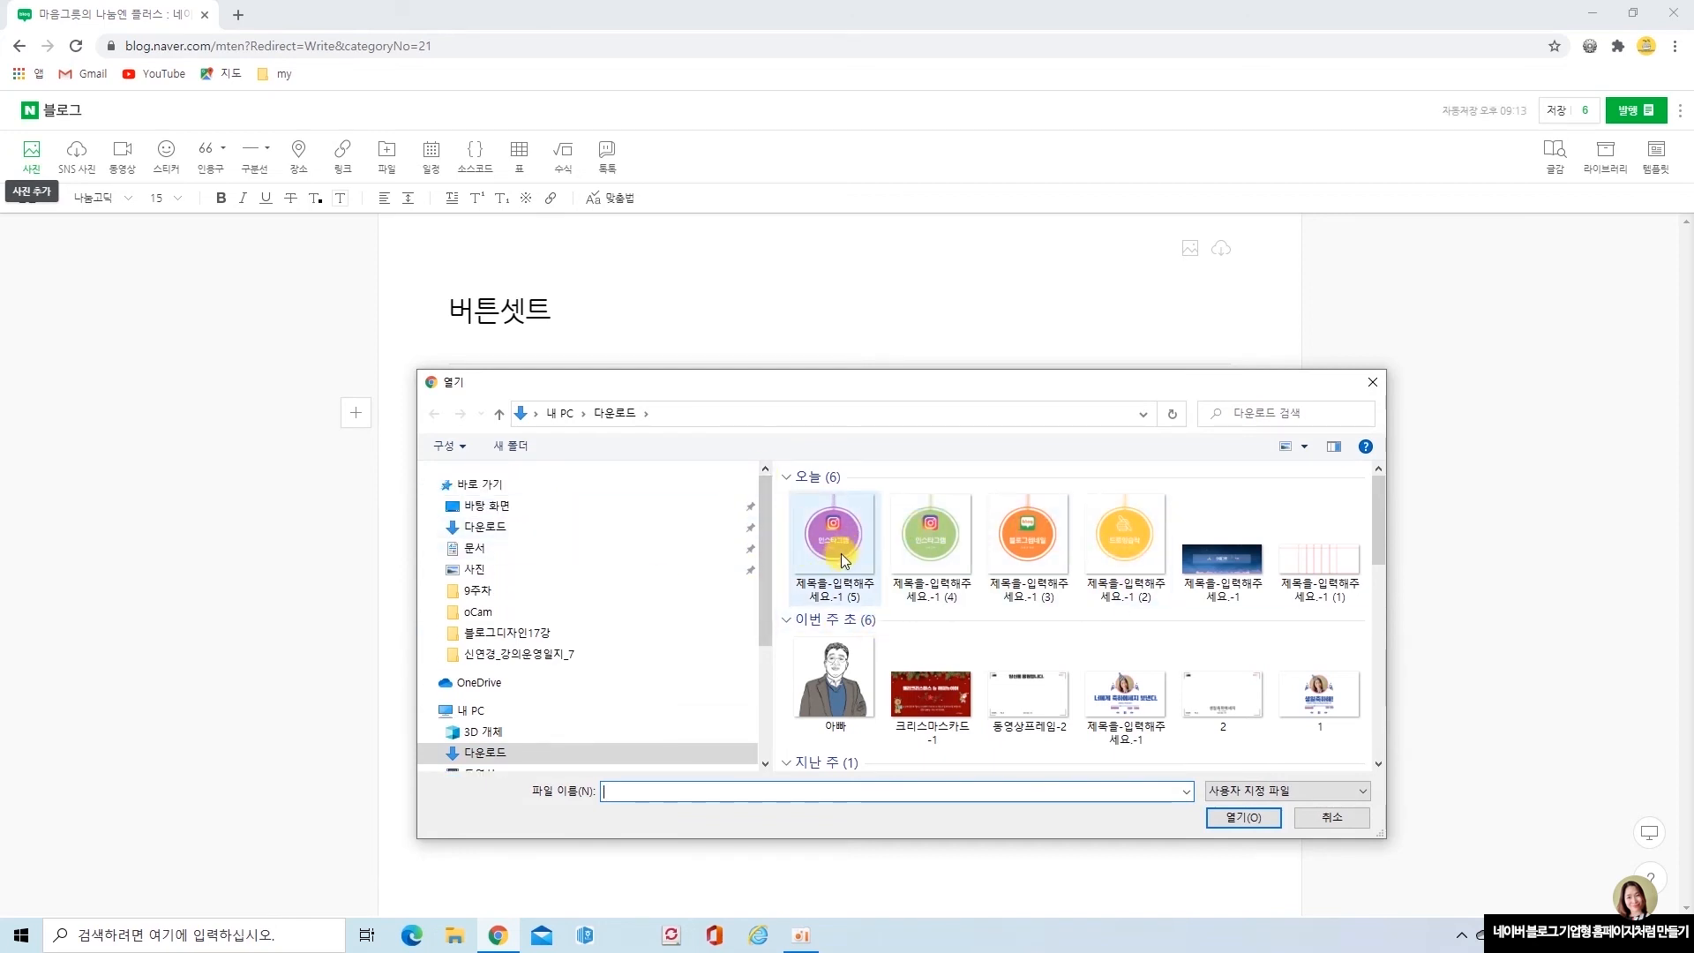
pyautogui.click(497, 510)
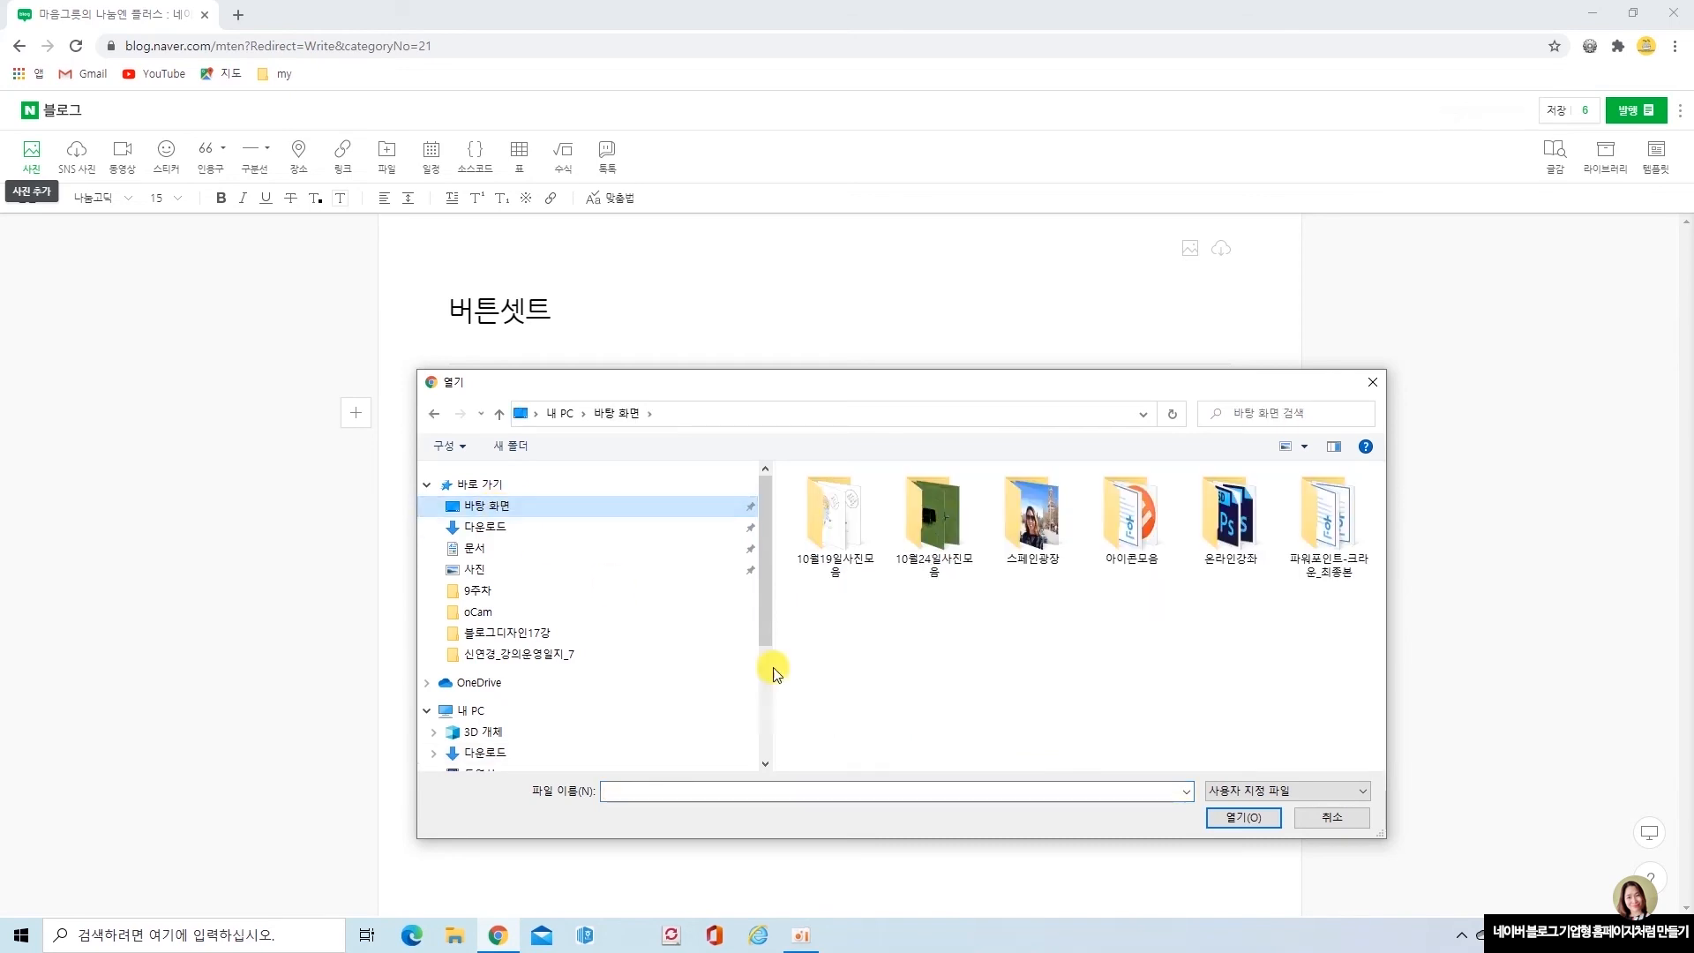
pyautogui.doubleClick(1229, 540)
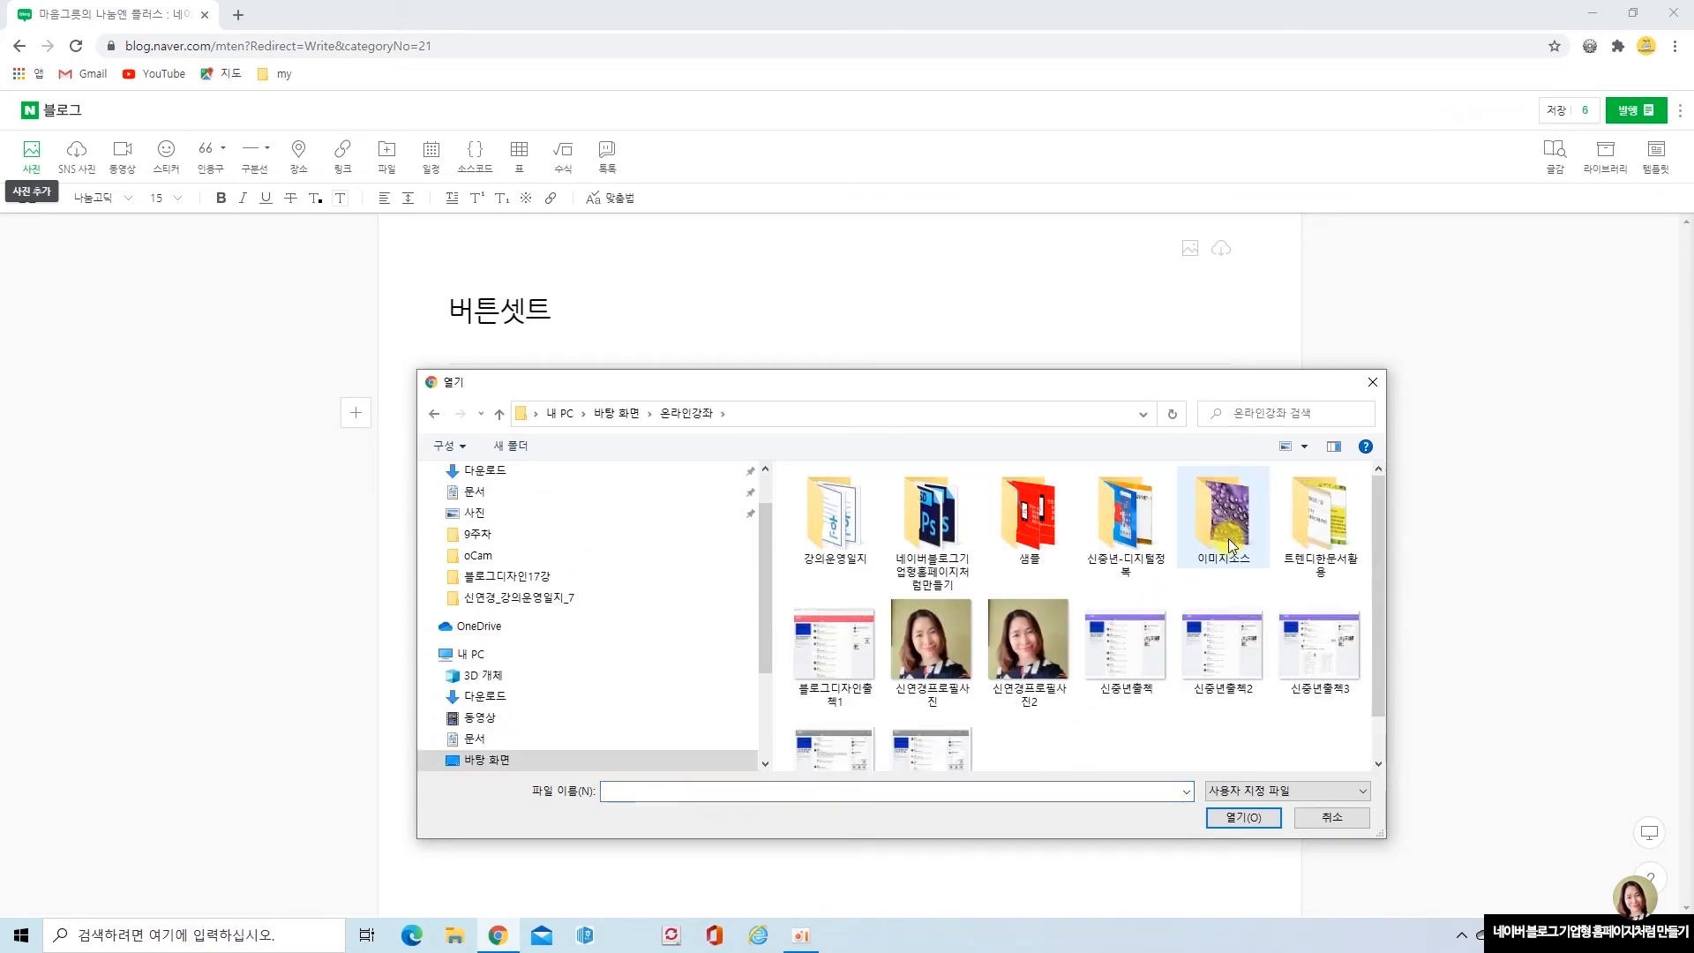
pyautogui.doubleClick(938, 530)
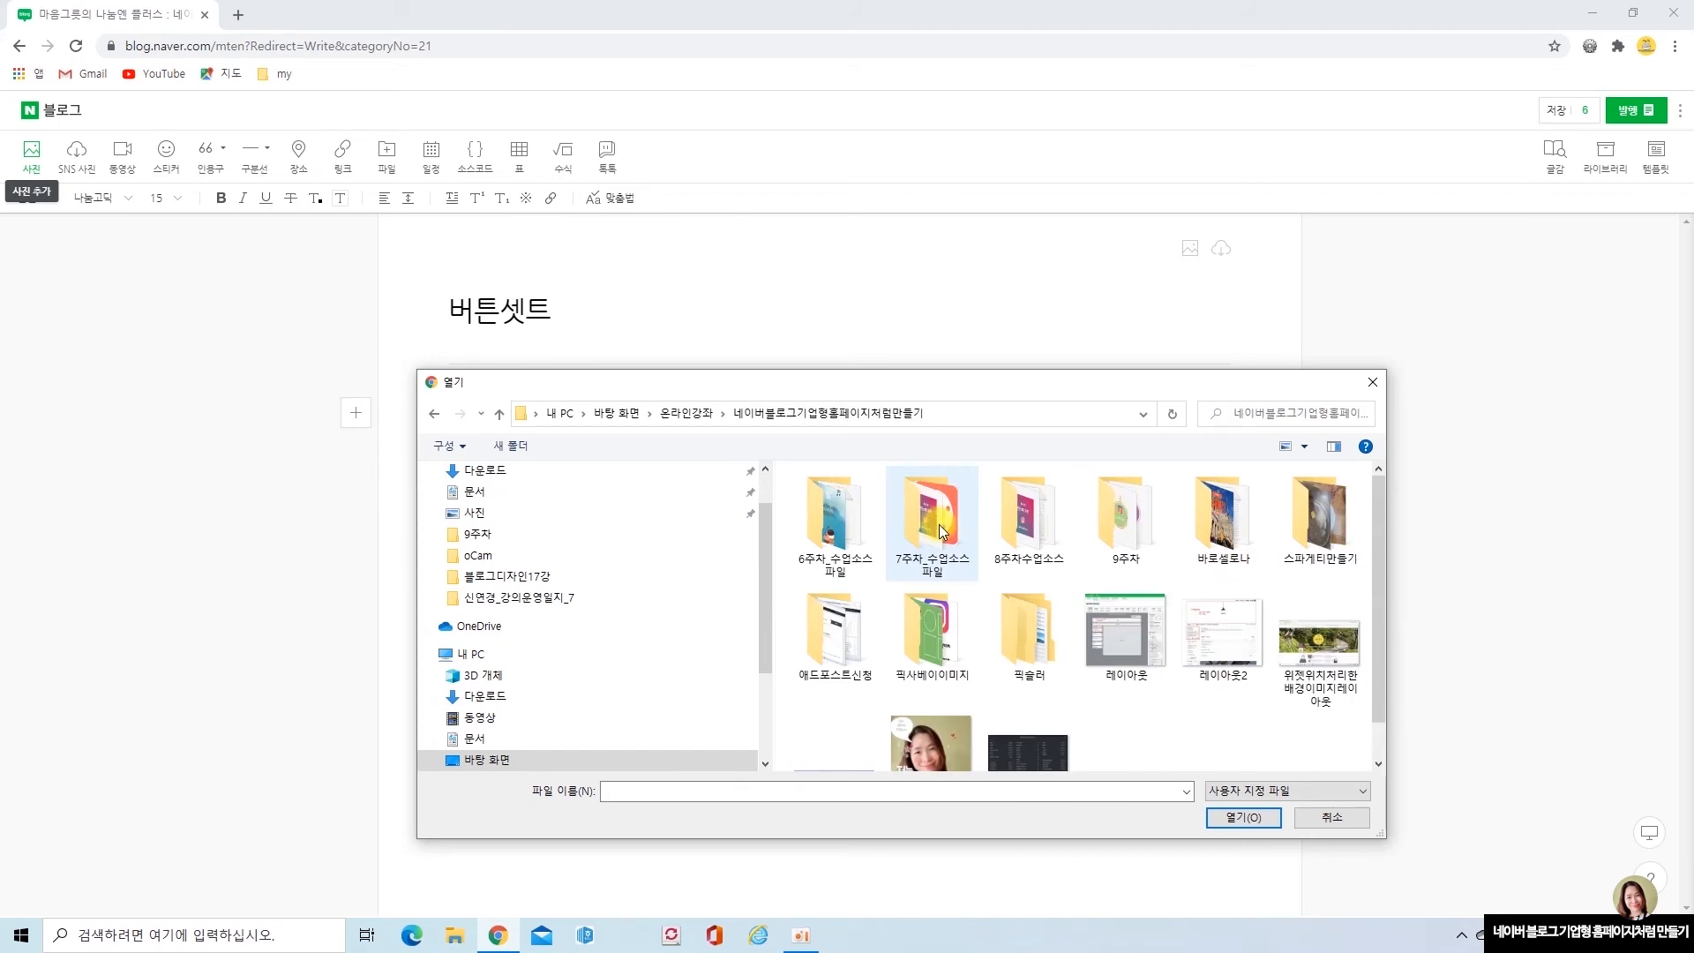
pyautogui.doubleClick(1138, 545)
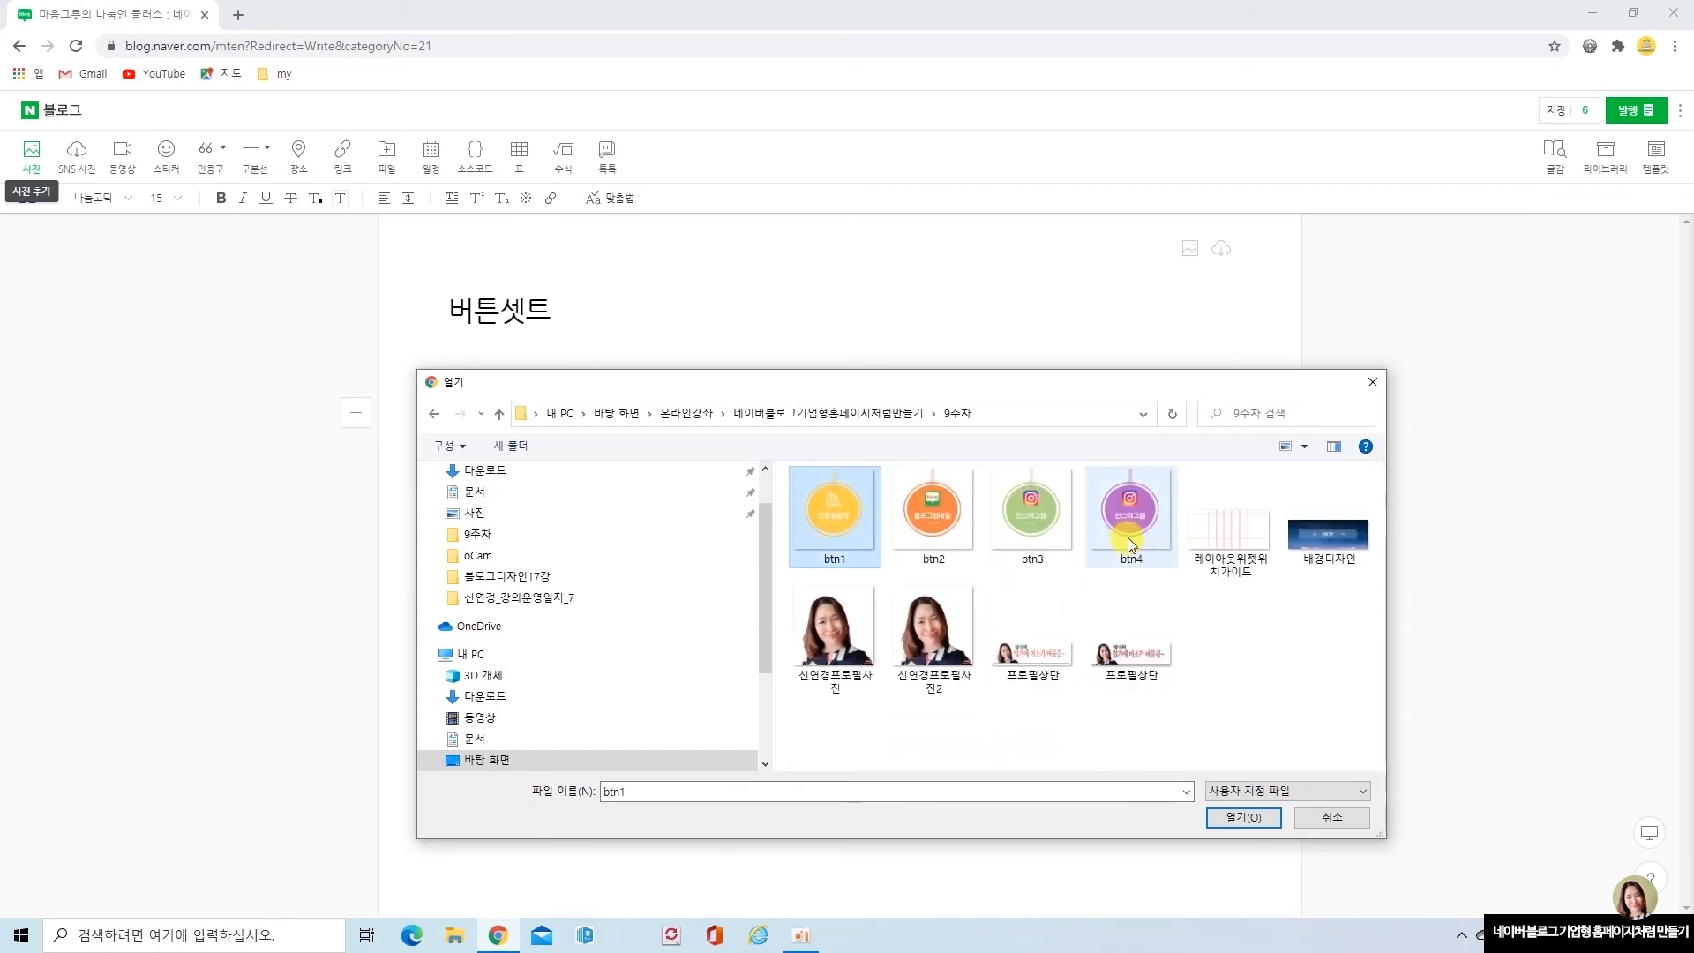
pyautogui.keyDown('shift'); pyautogui.click(1130, 545); pyautogui.keyUp('shift')
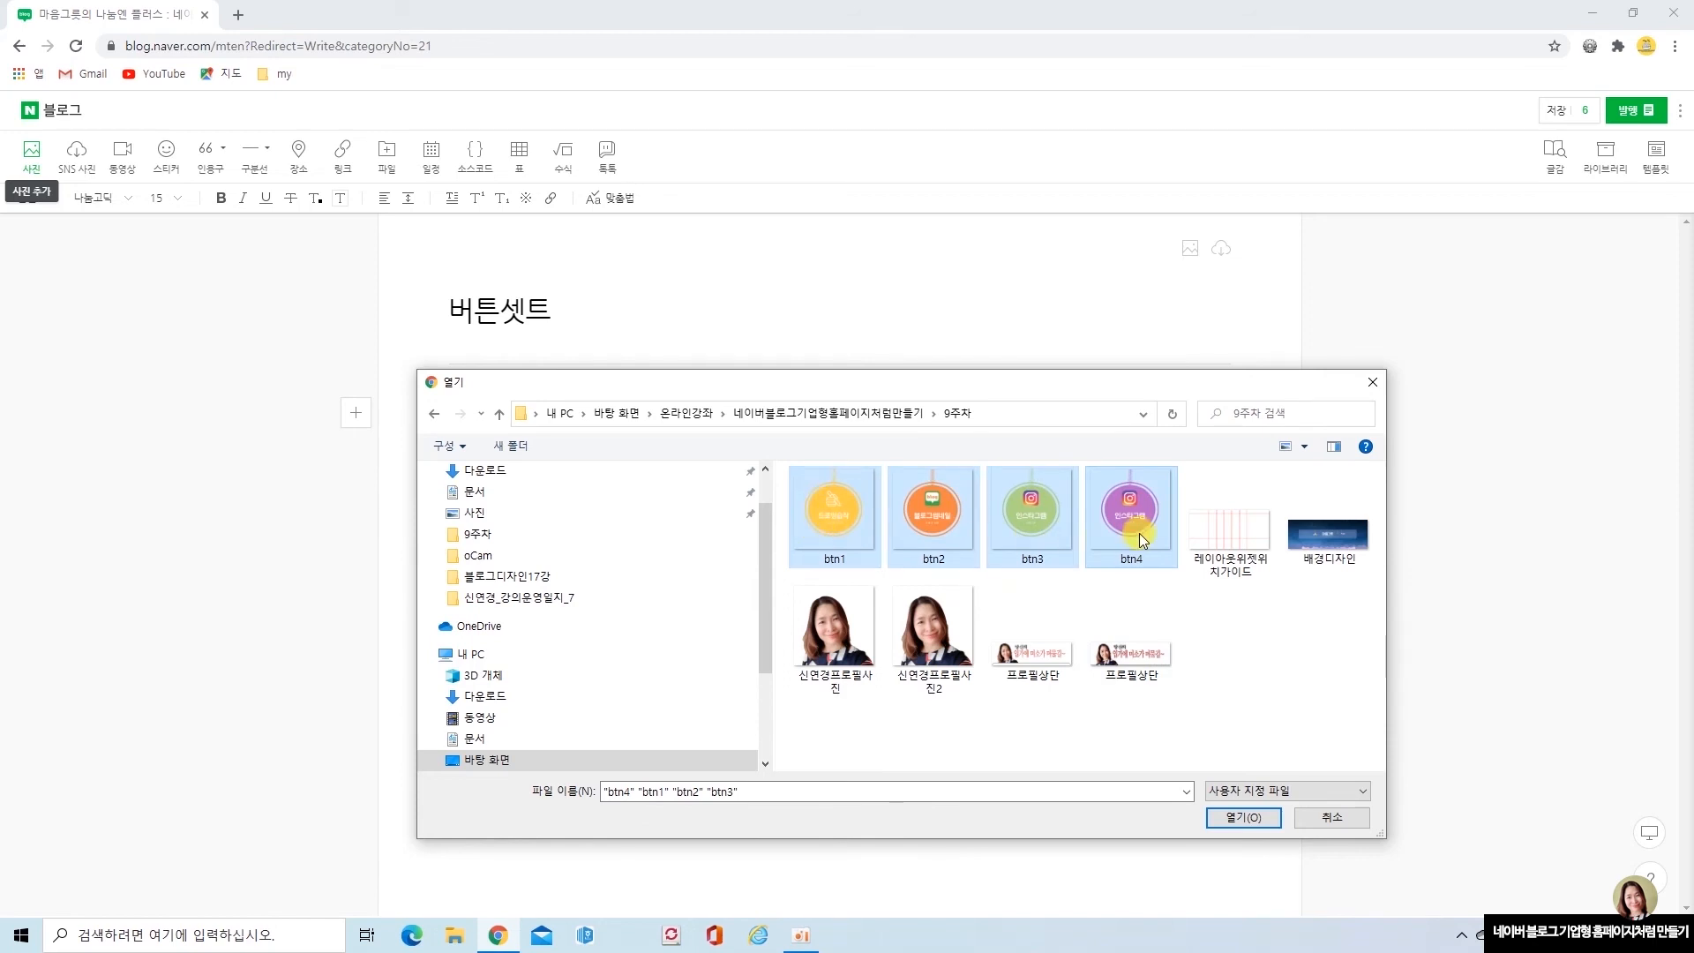
pyautogui.click(1244, 817)
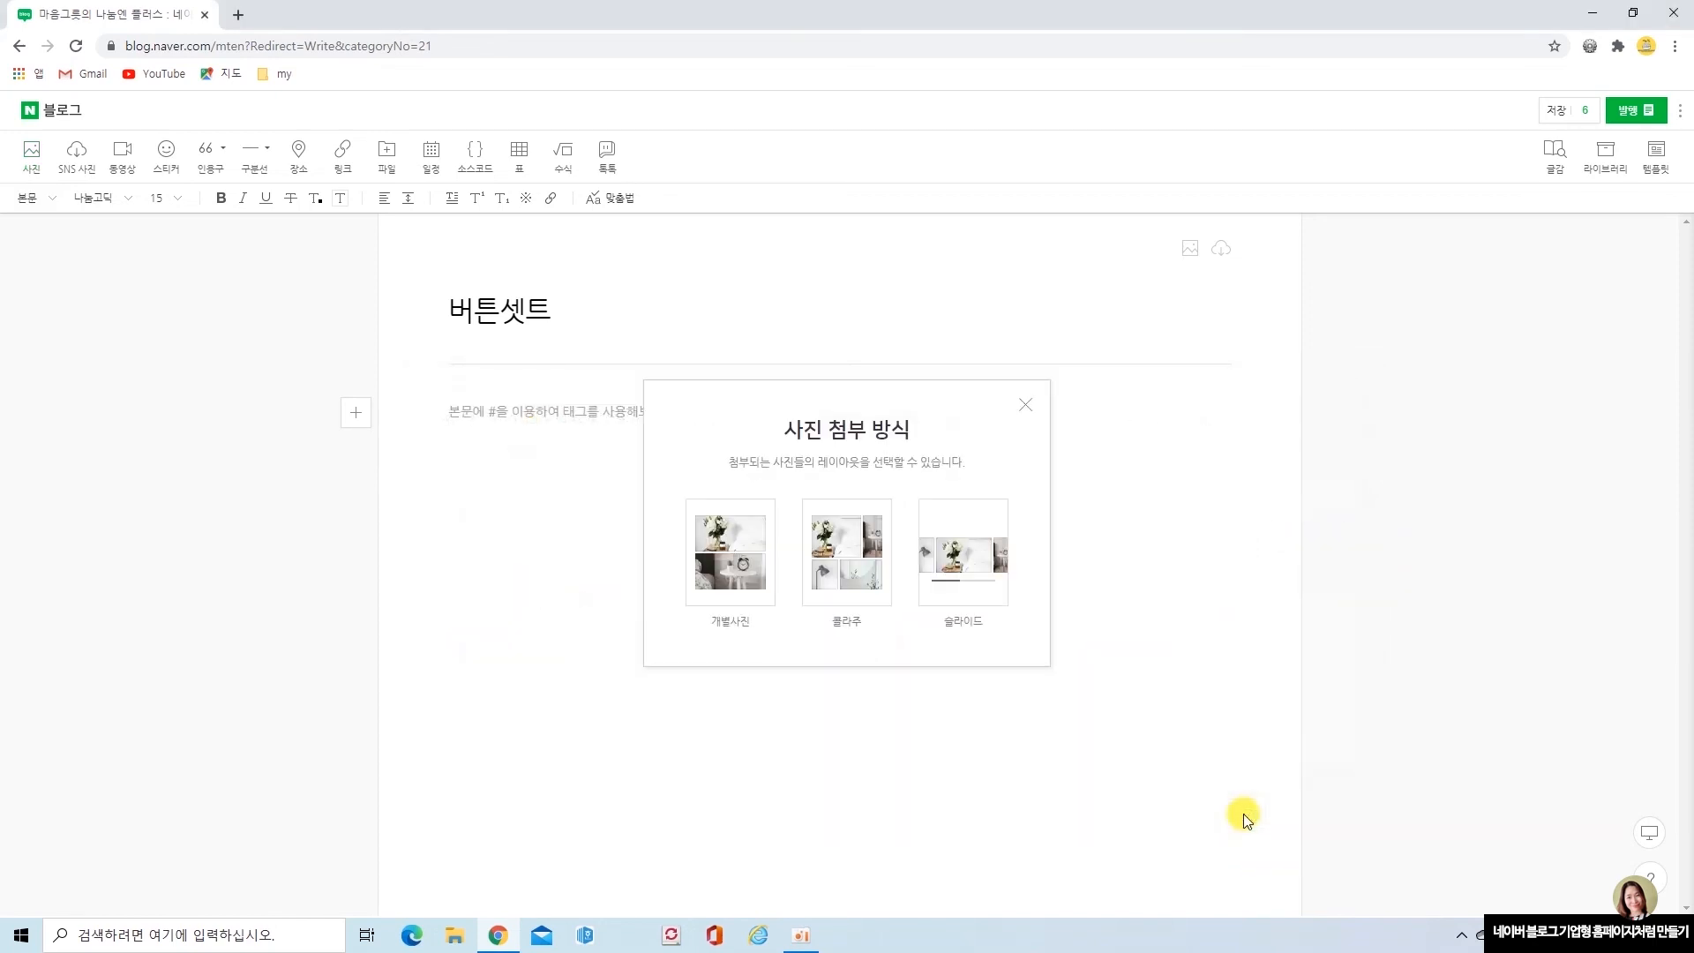
pyautogui.click(751, 566)
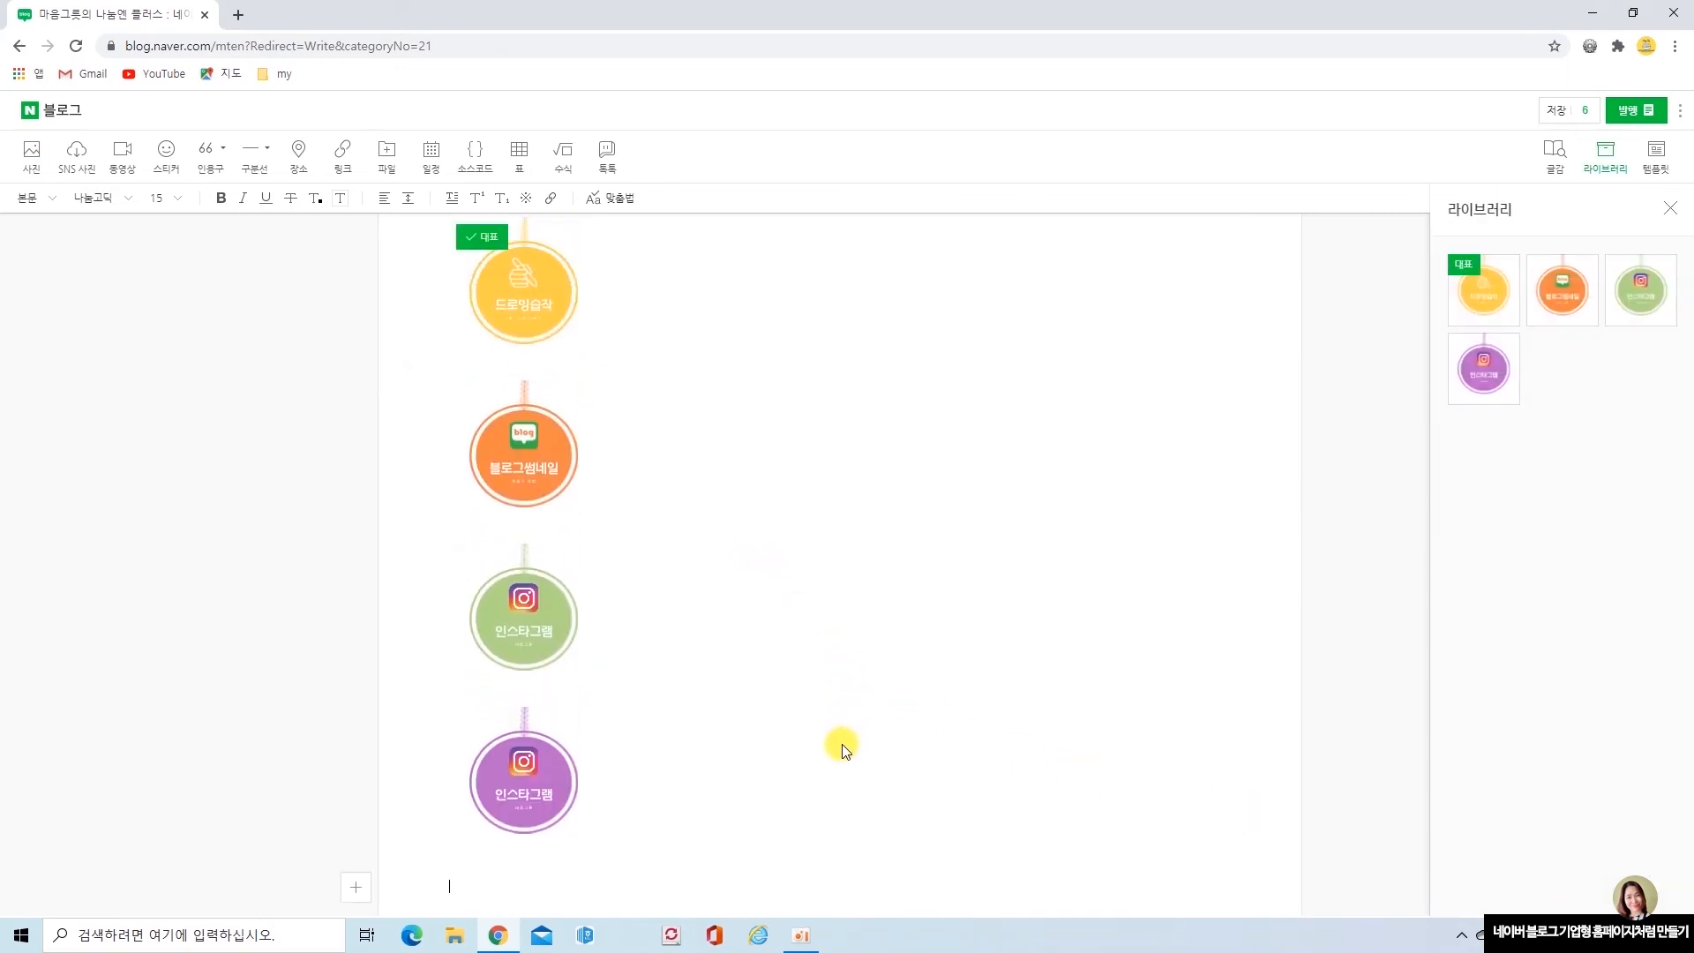
pyautogui.scroll(1, 842, 748)
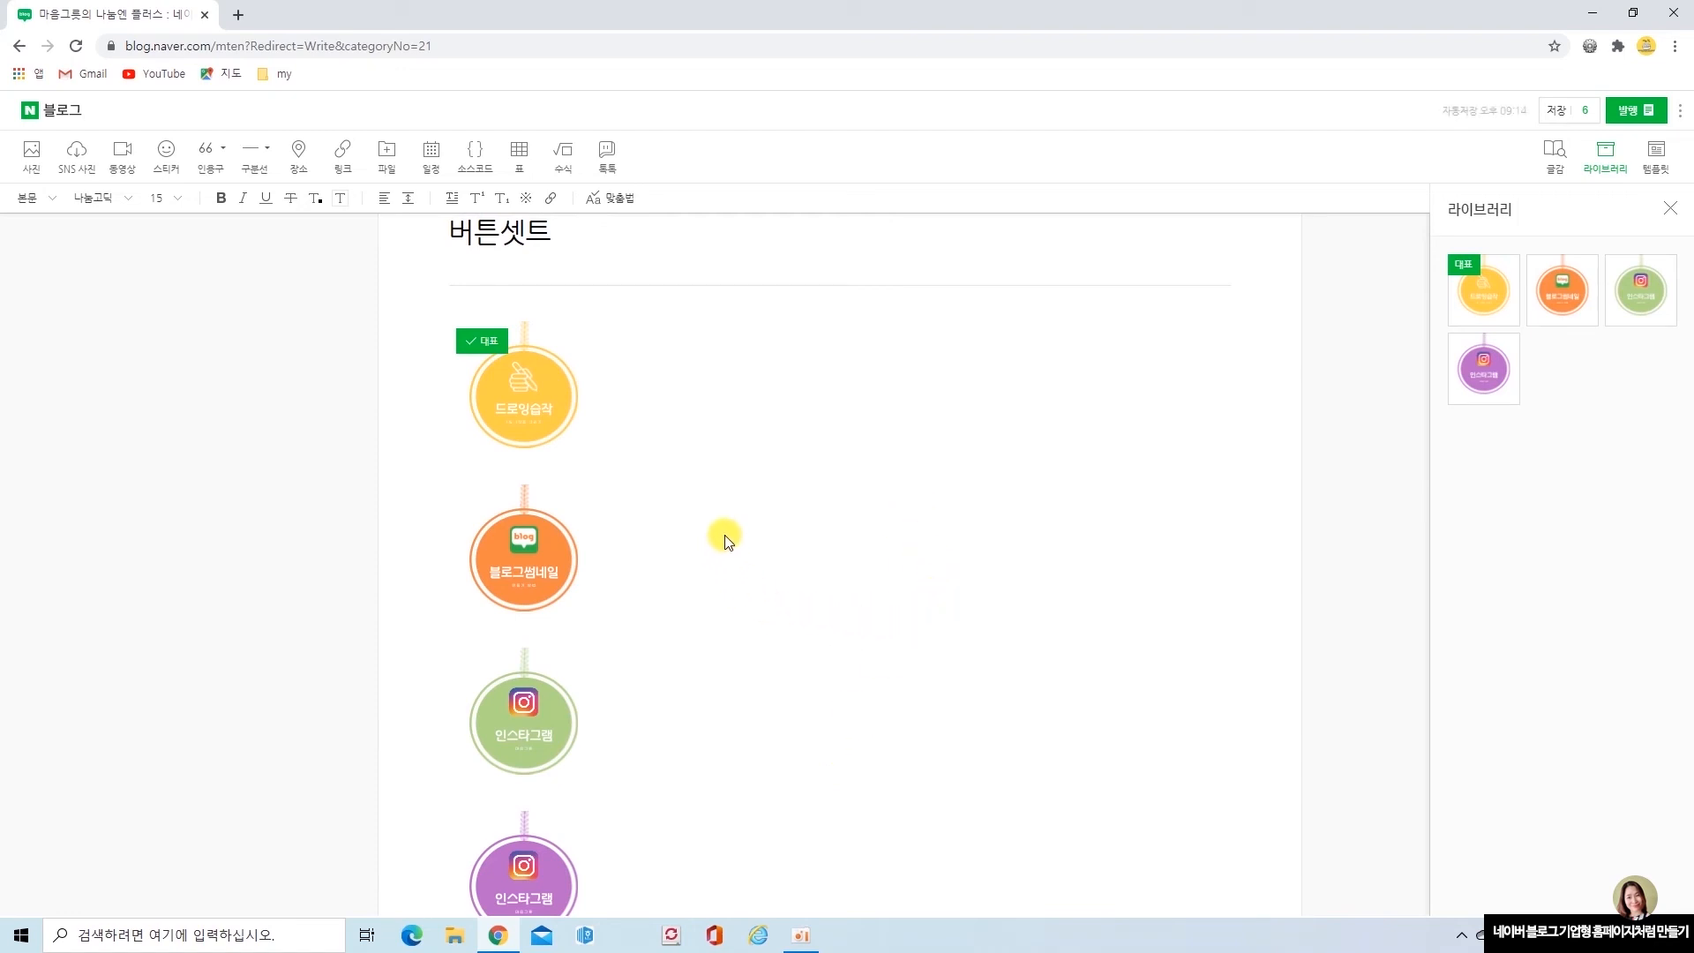
# Publish the post in the private 디자인재료 category.
pyautogui.click(1621, 113)
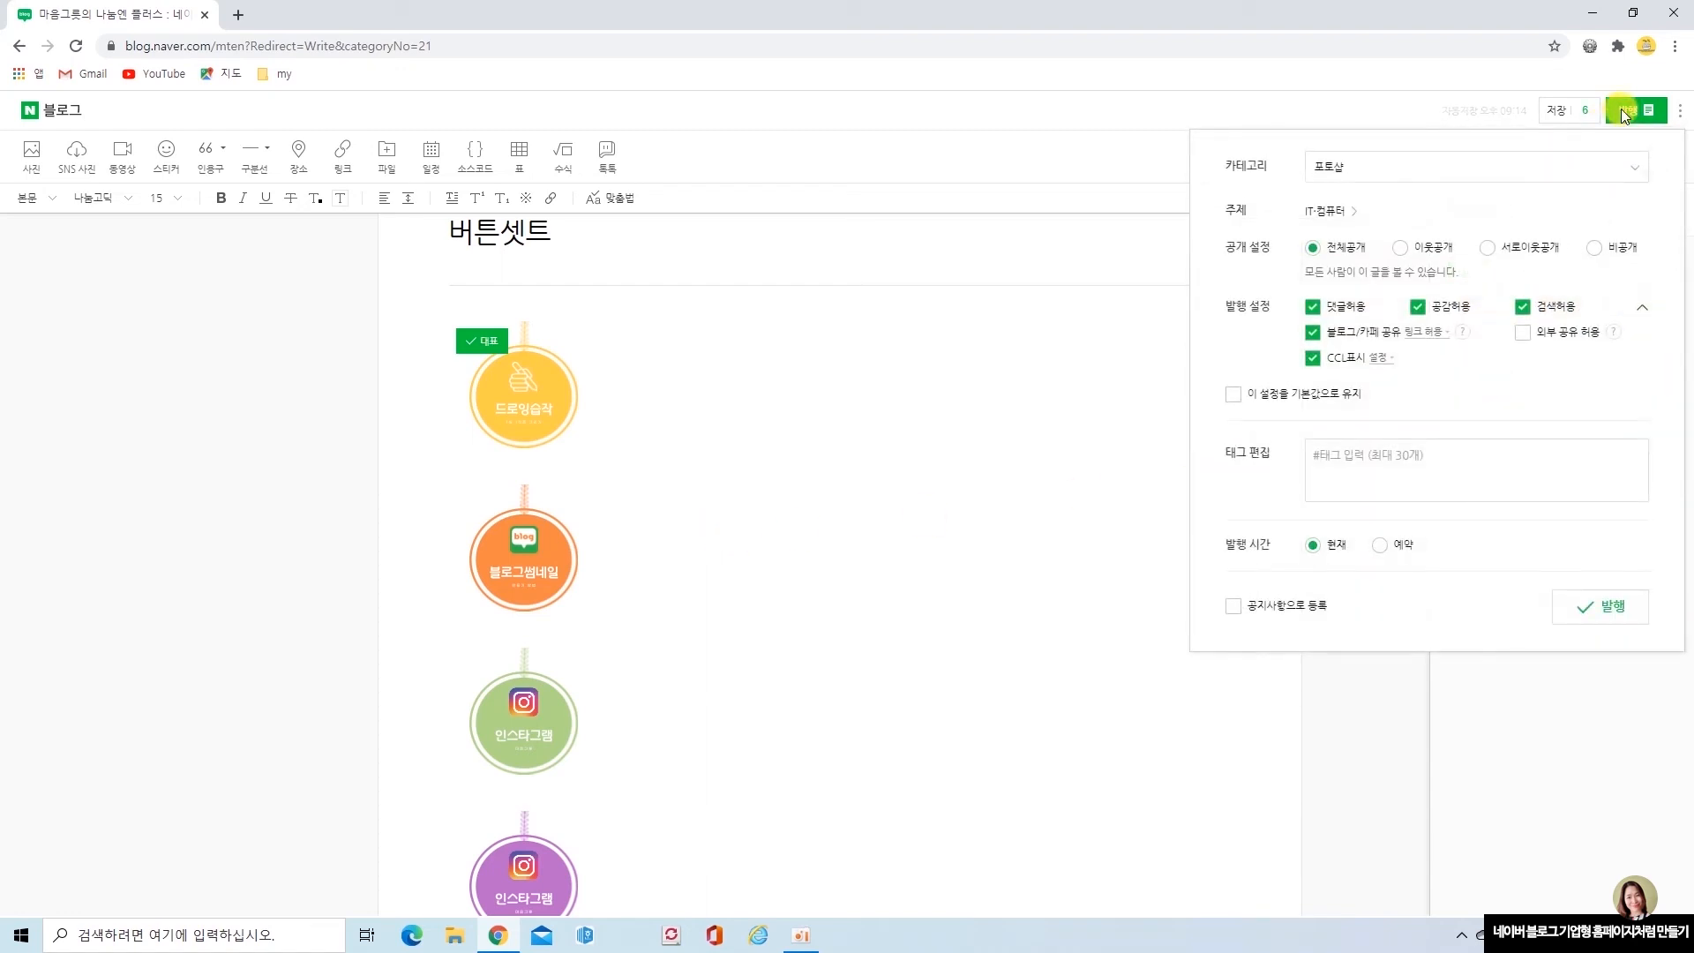
pyautogui.click(1638, 170)
pyautogui.moveTo(1639, 280); pyautogui.dragTo(1631, 188)
pyautogui.click(1344, 229)
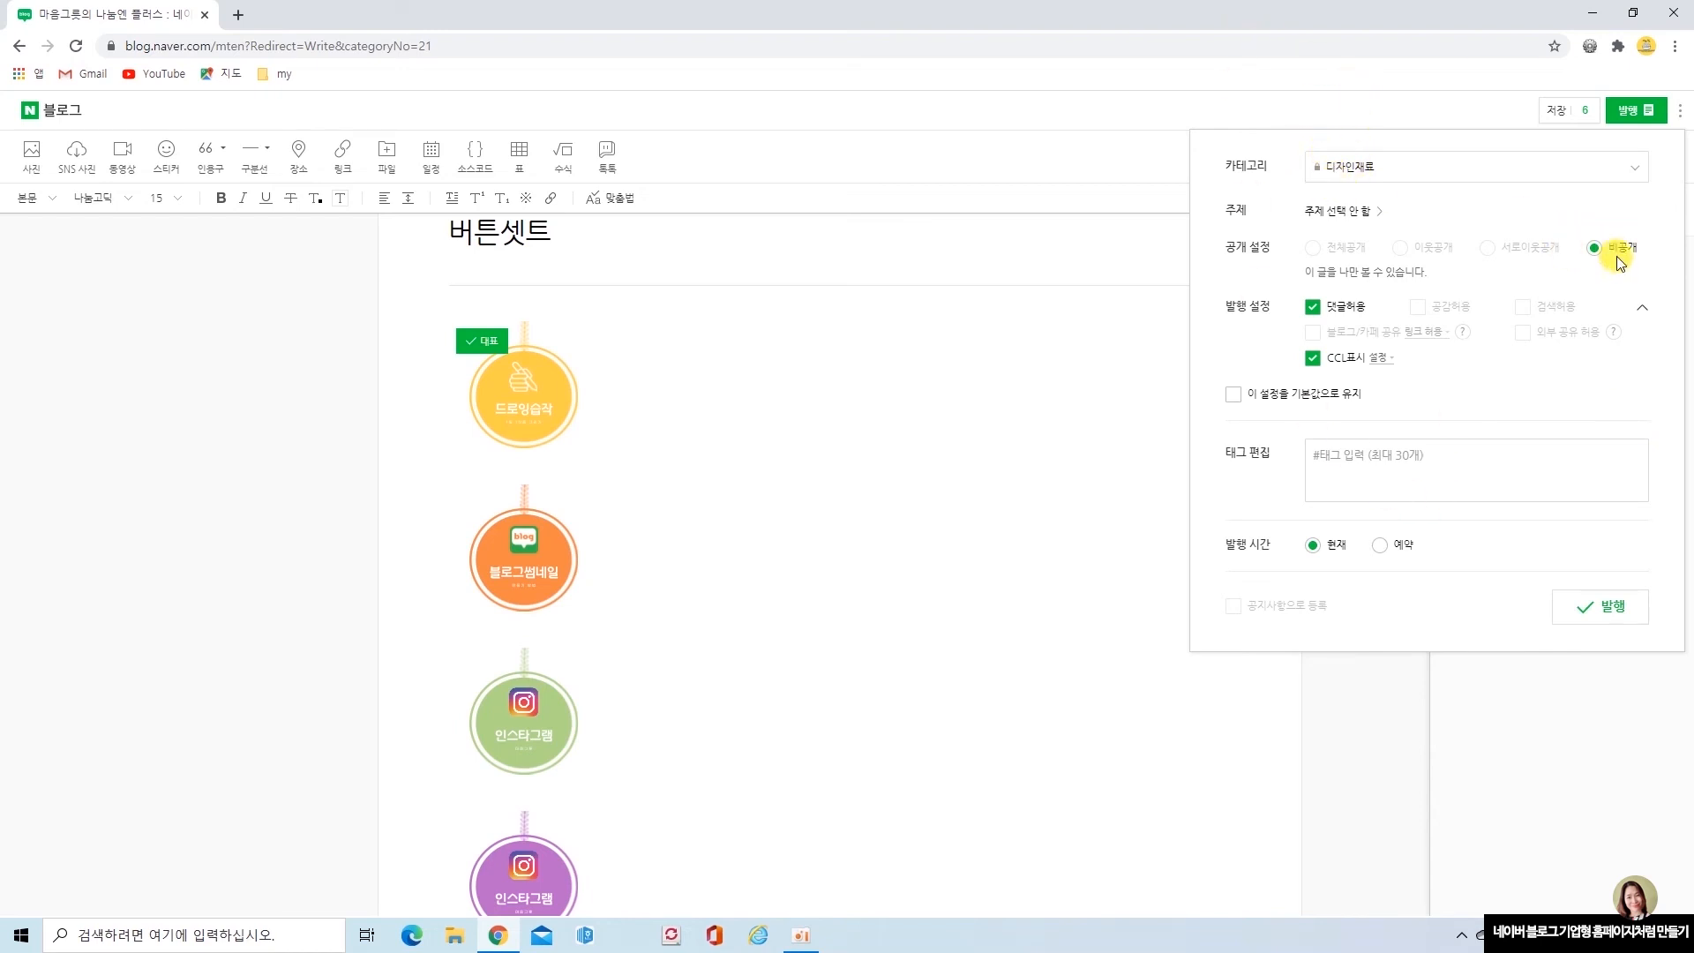
pyautogui.click(1621, 607)
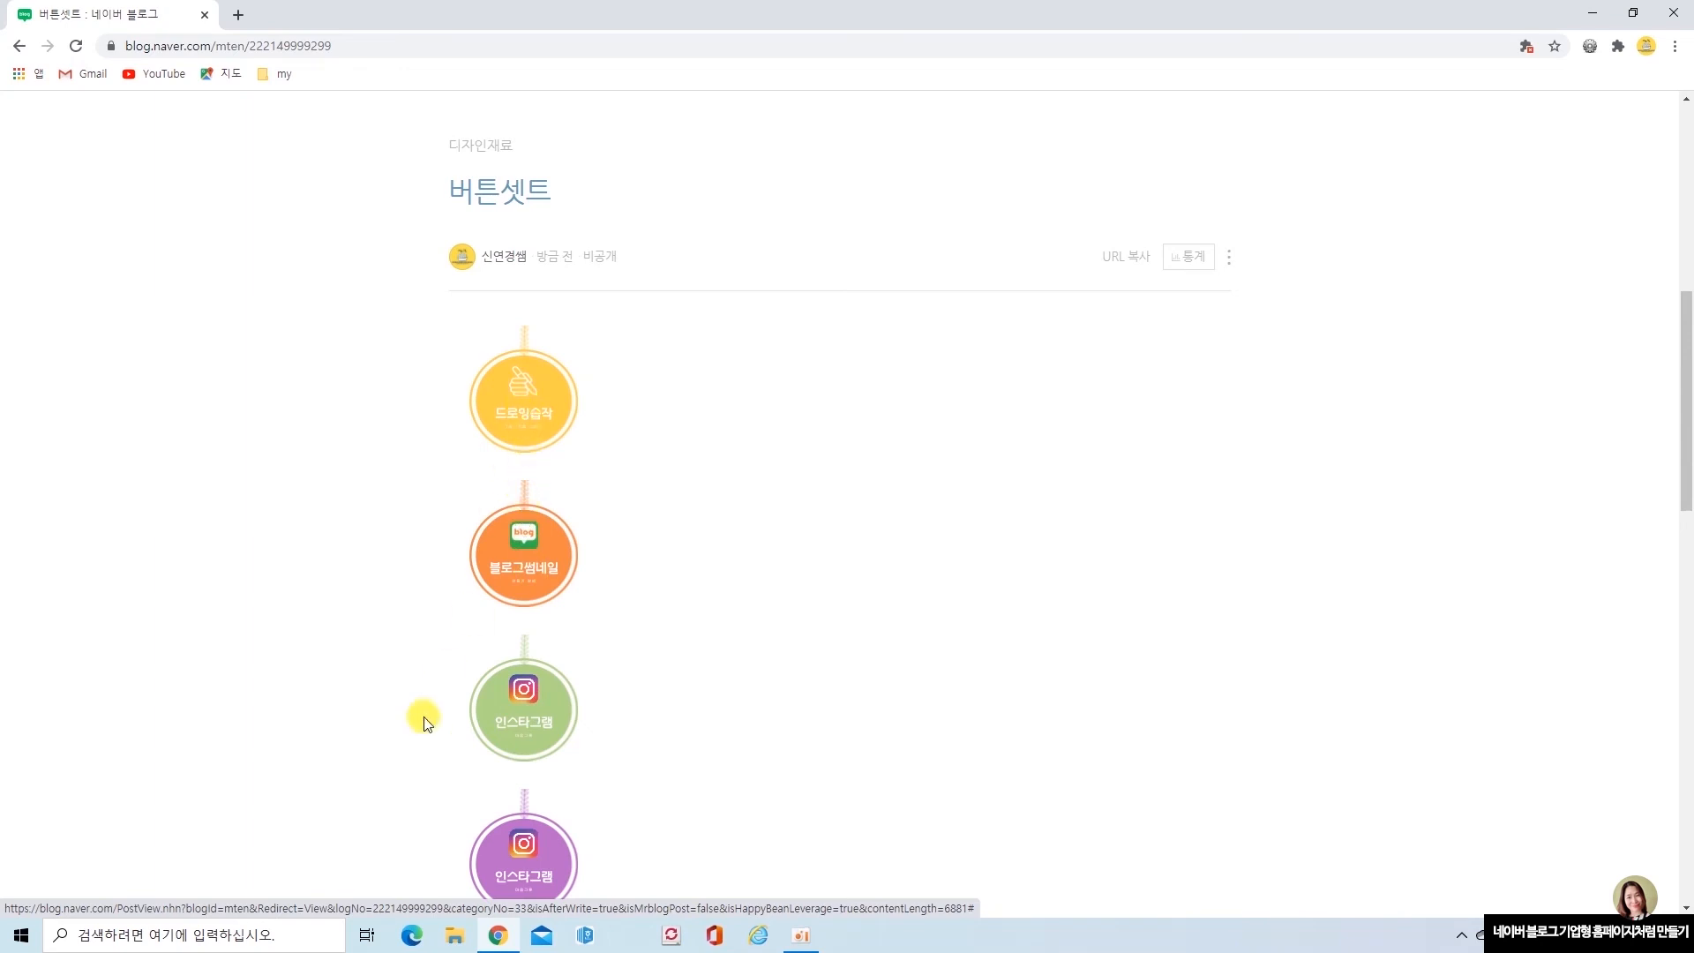
# Open Notepad (메모장) and write the labels 드로잉습작, 블로그썸네일 and 인스타그램 on separate lines with space between them.
pyautogui.click(219, 936)
pyautogui.write('메모장')
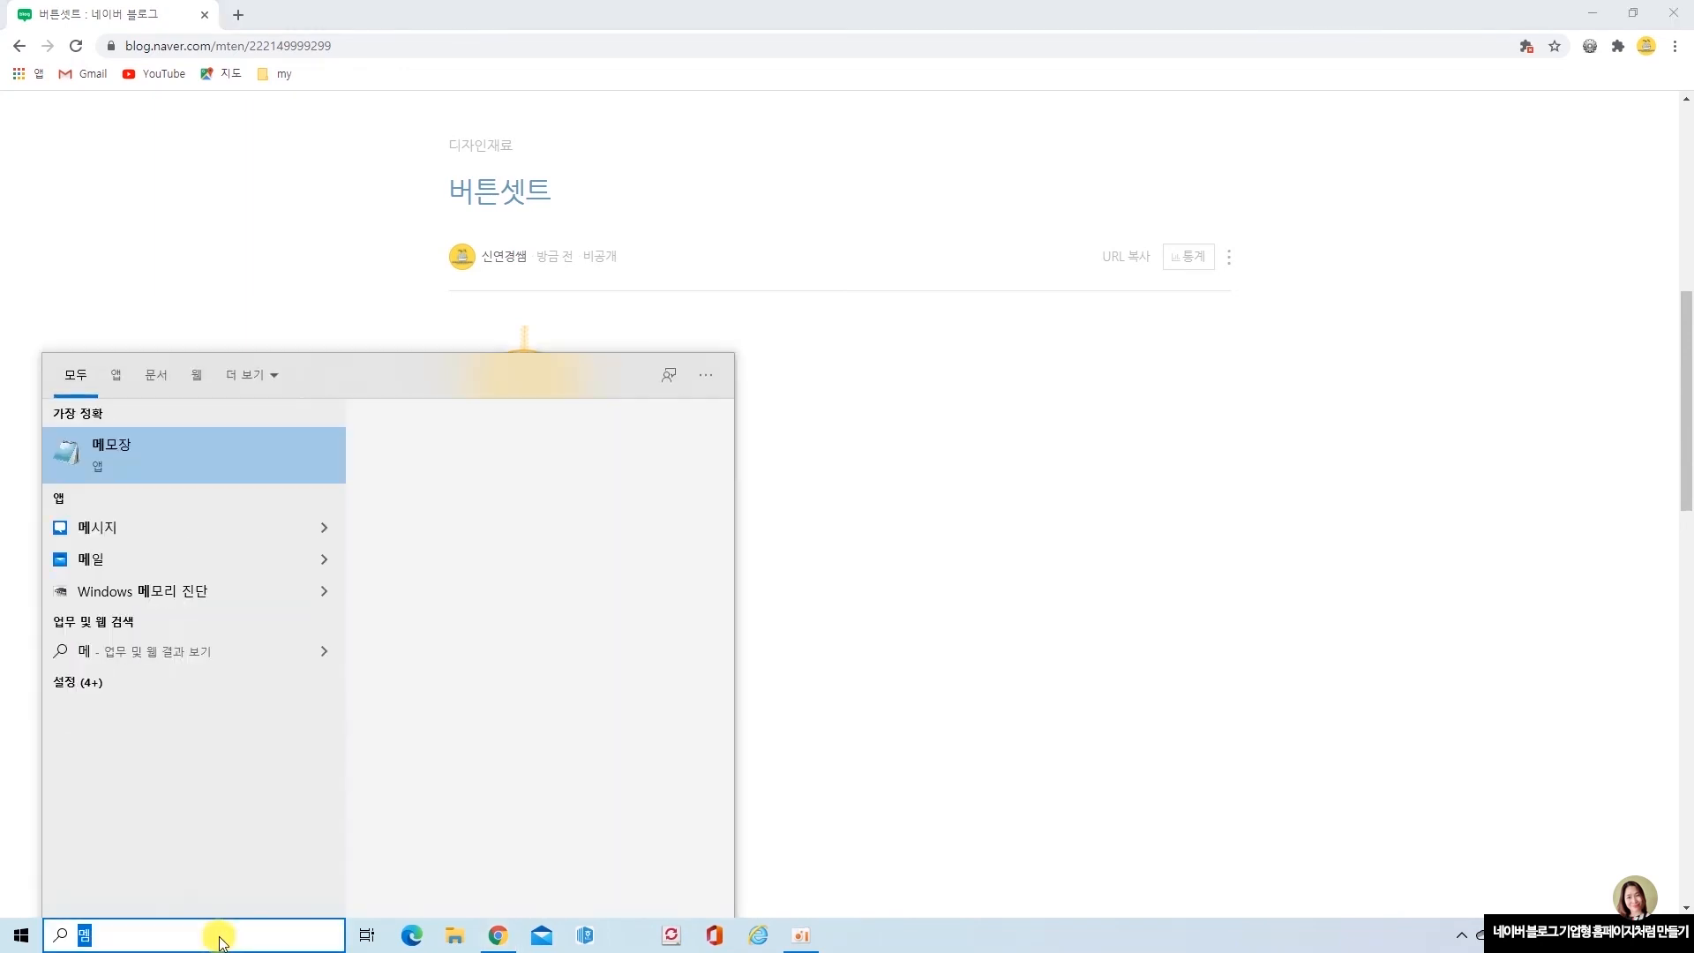
pyautogui.press('Return')
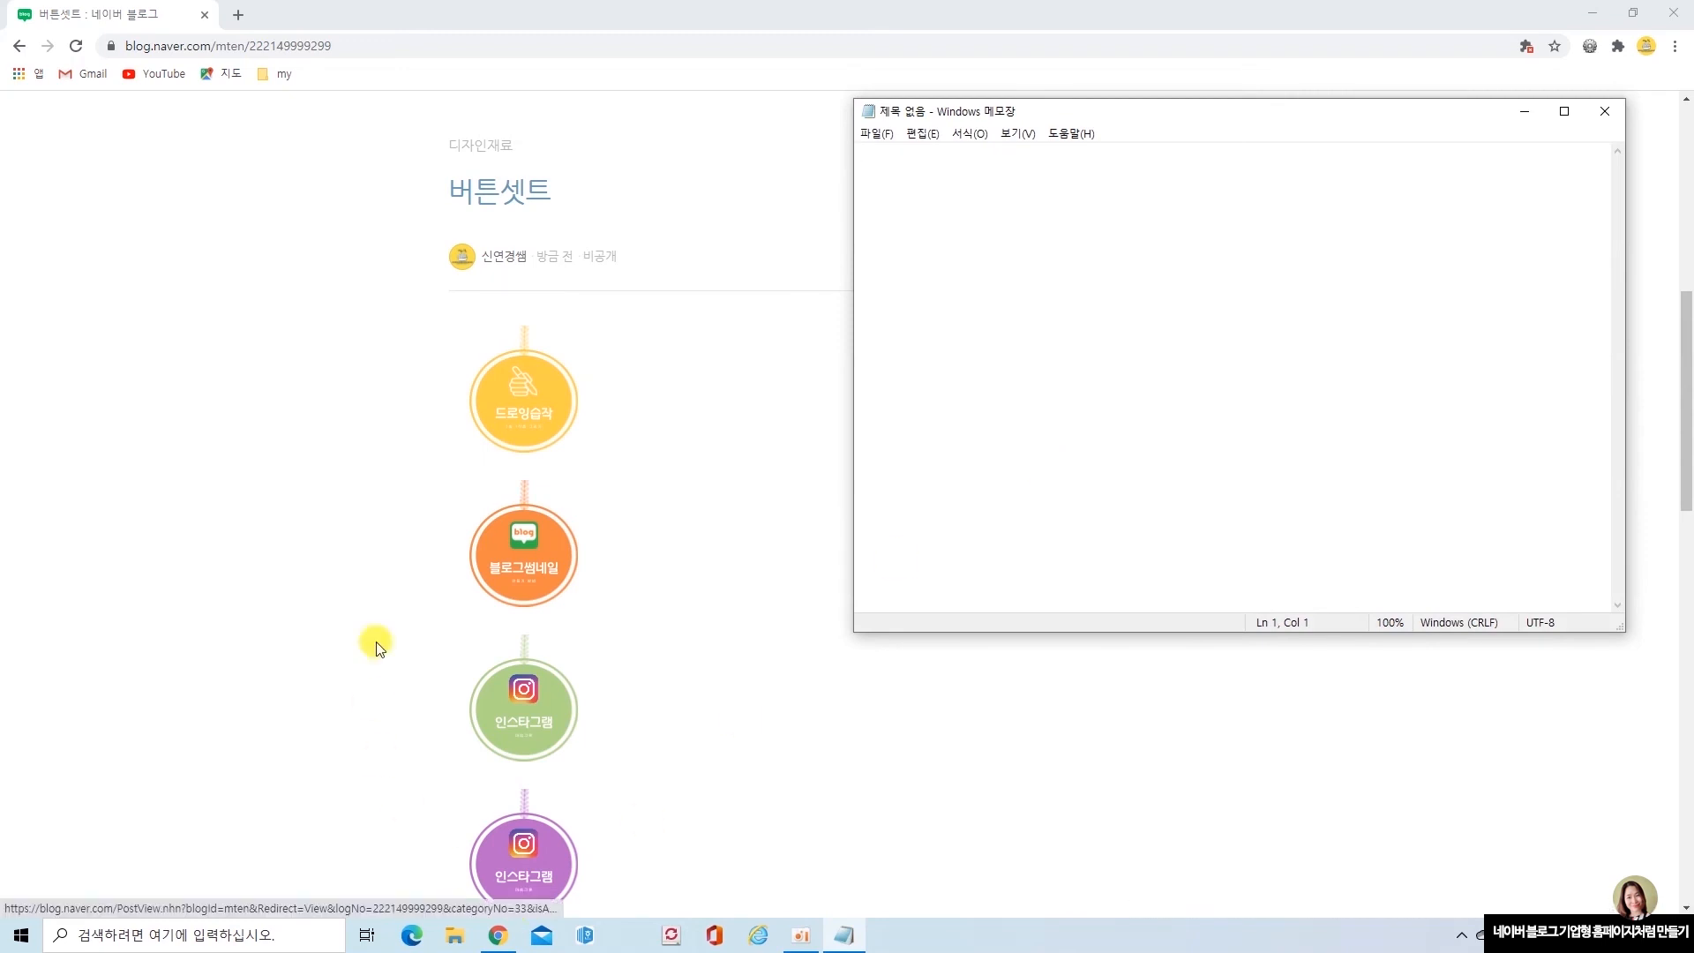
pyautogui.rightClick(521, 402)
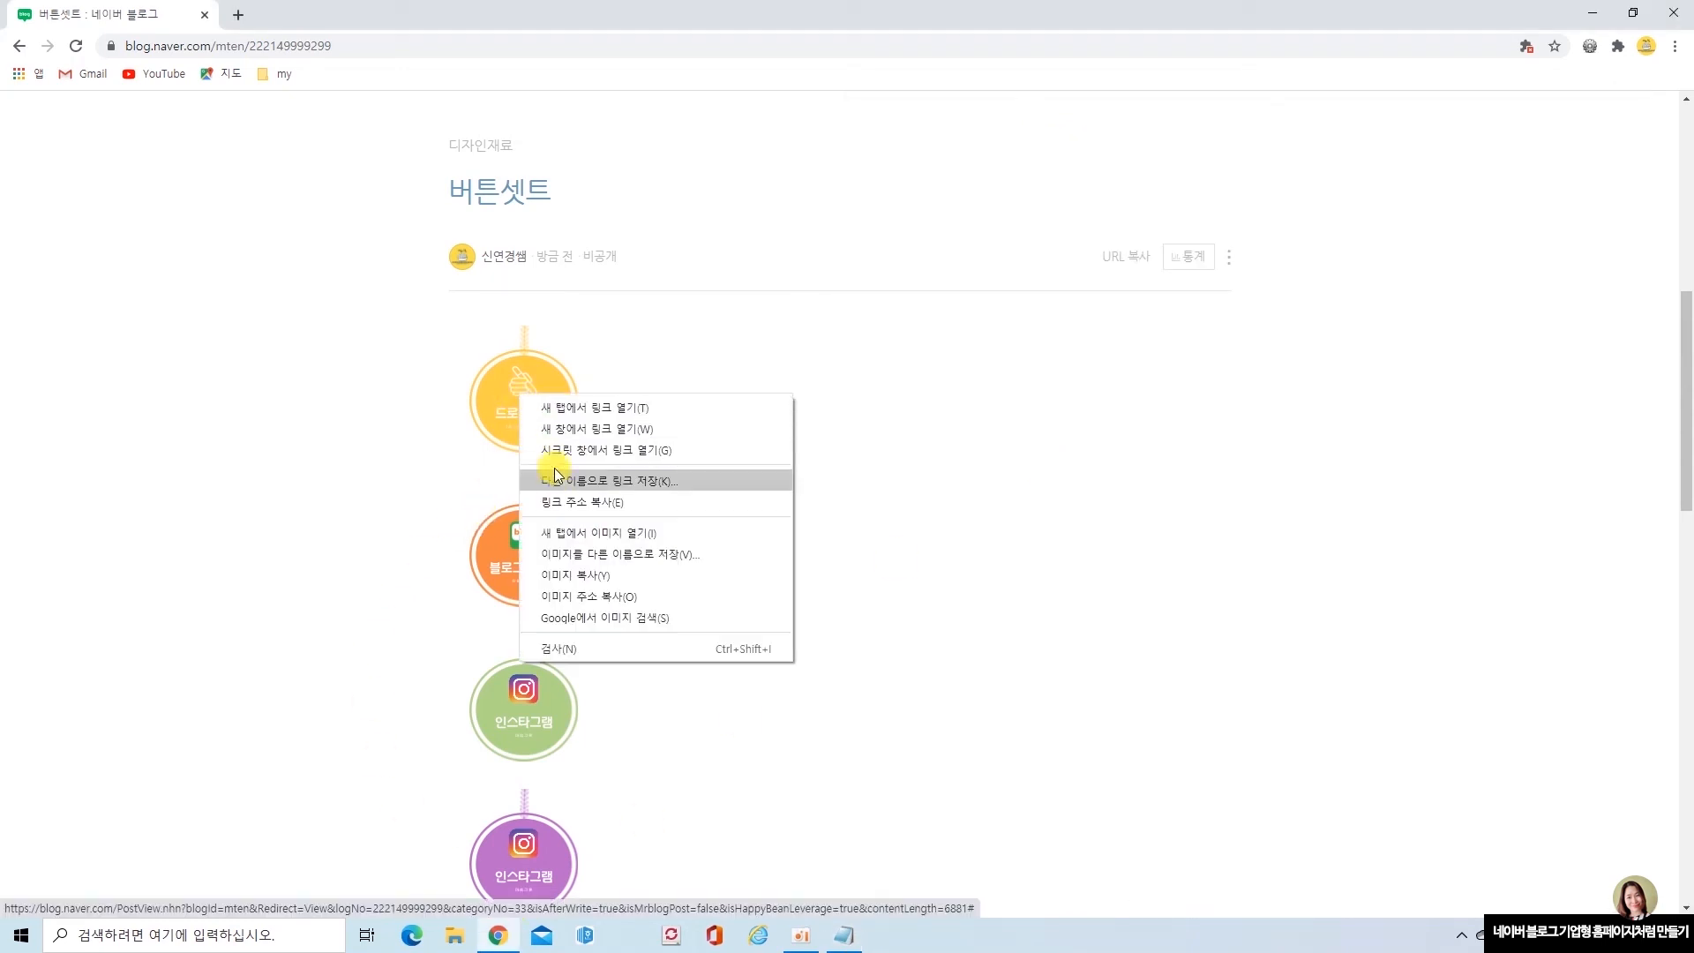
pyautogui.click(574, 580)
pyautogui.click(844, 935)
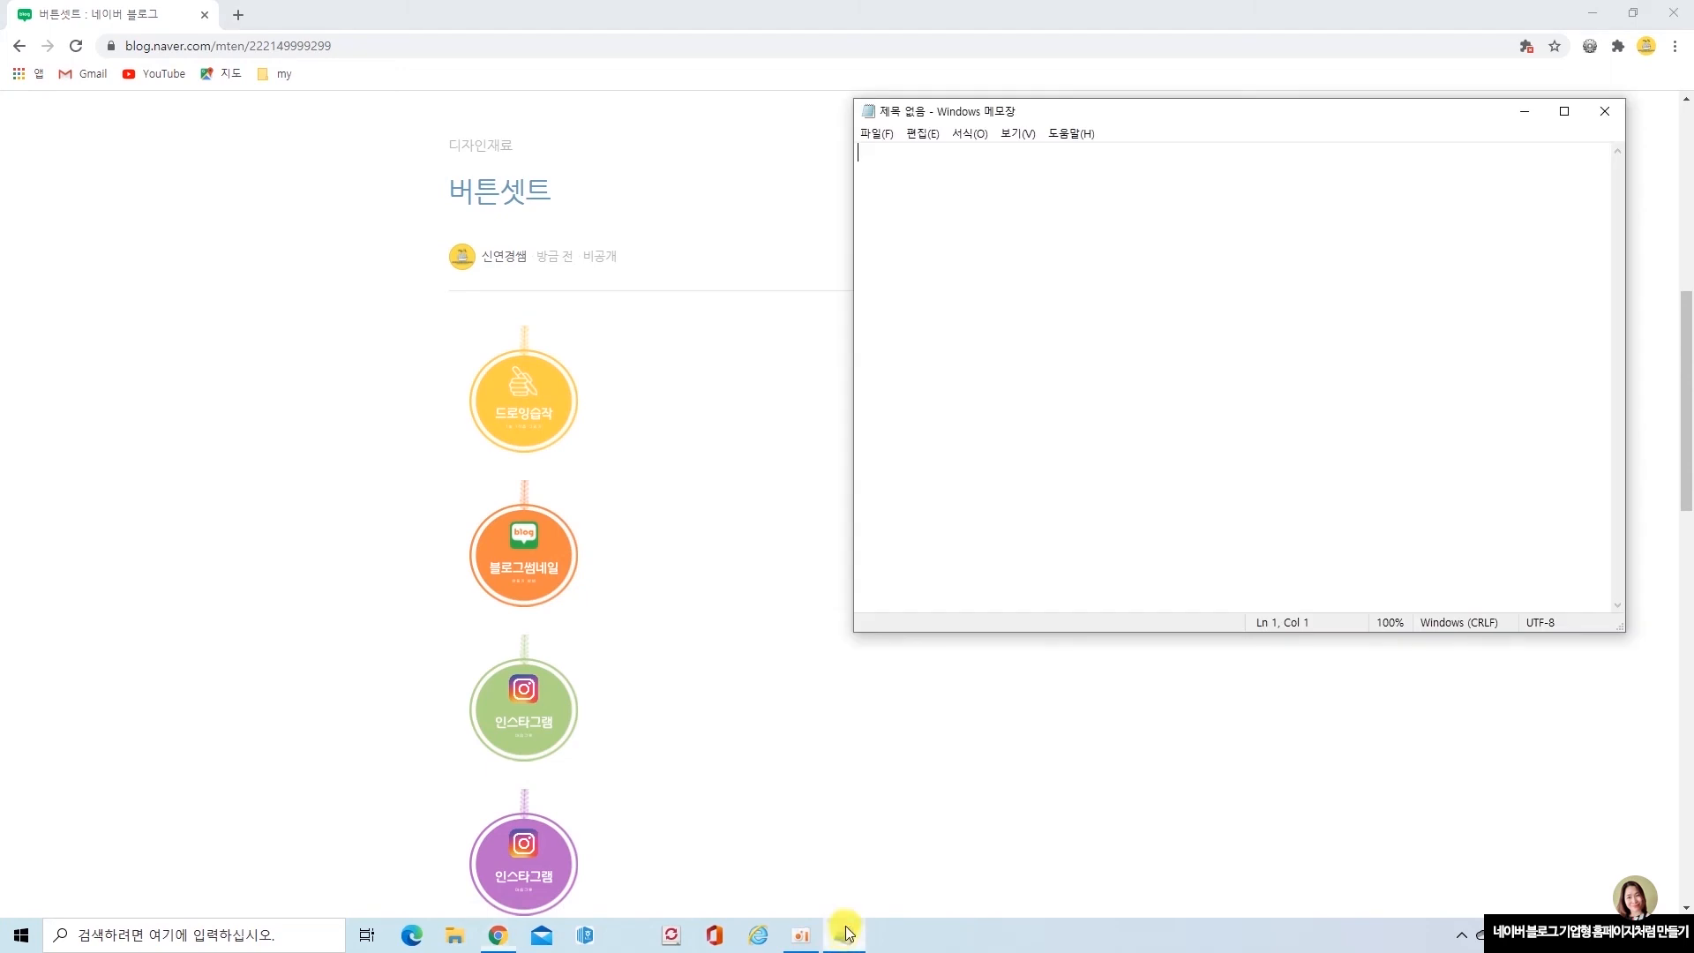
pyautogui.write('드로잉습작')
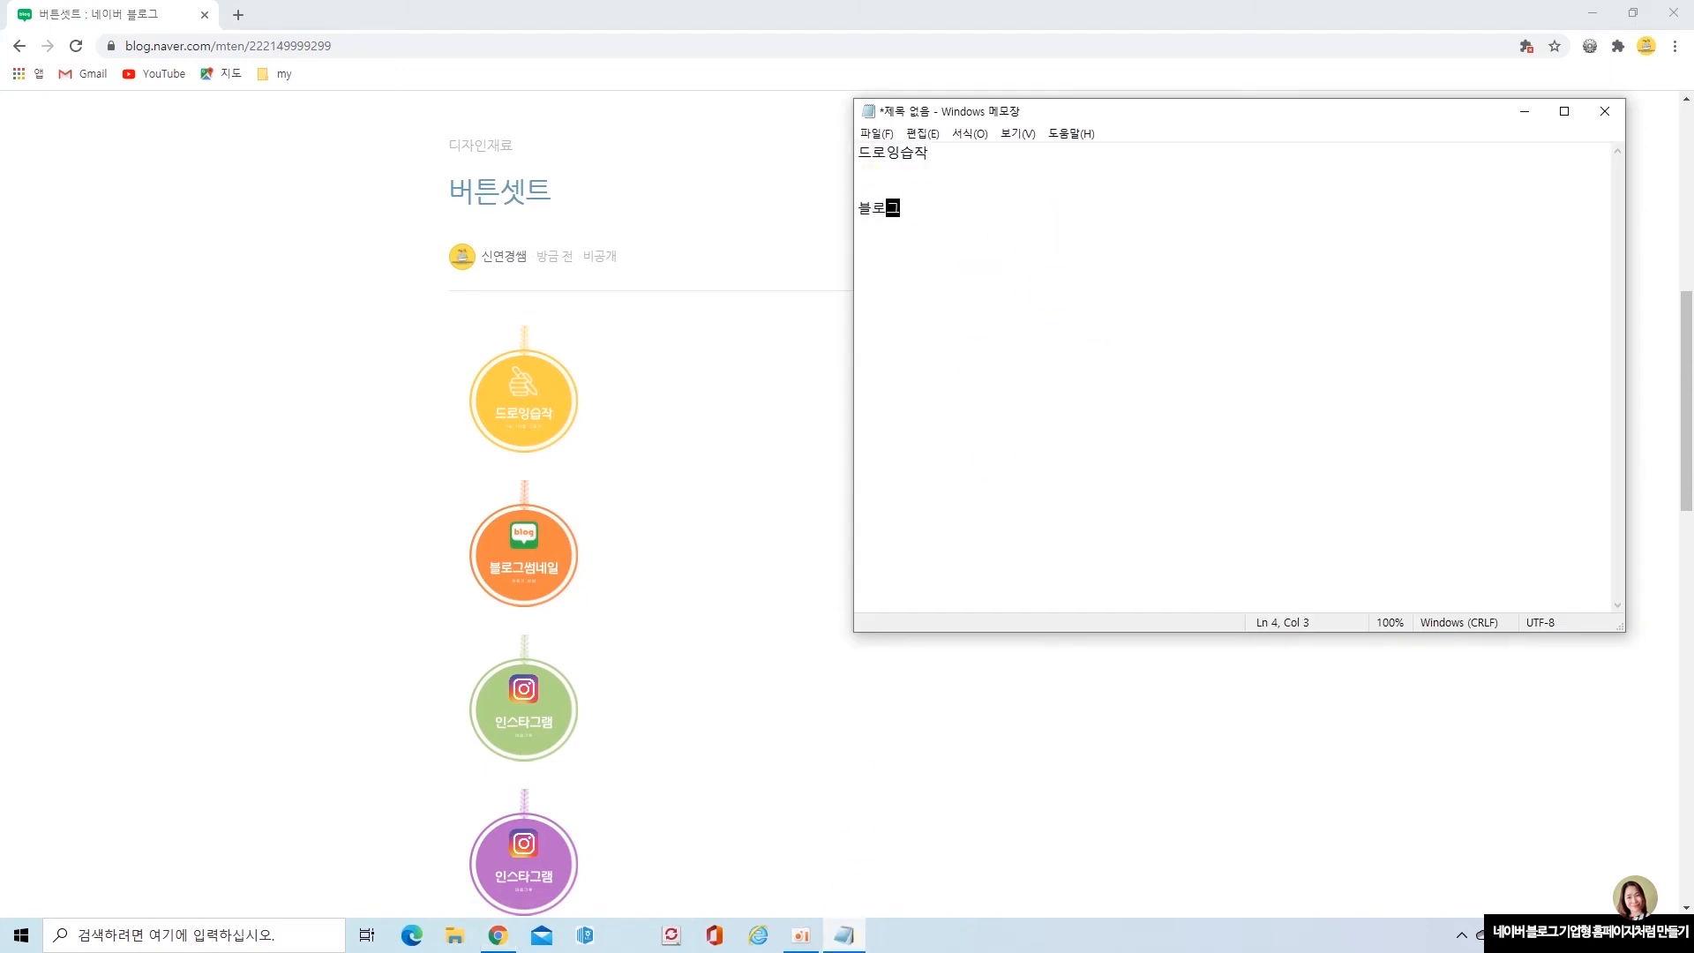
pyautogui.click(860, 245)
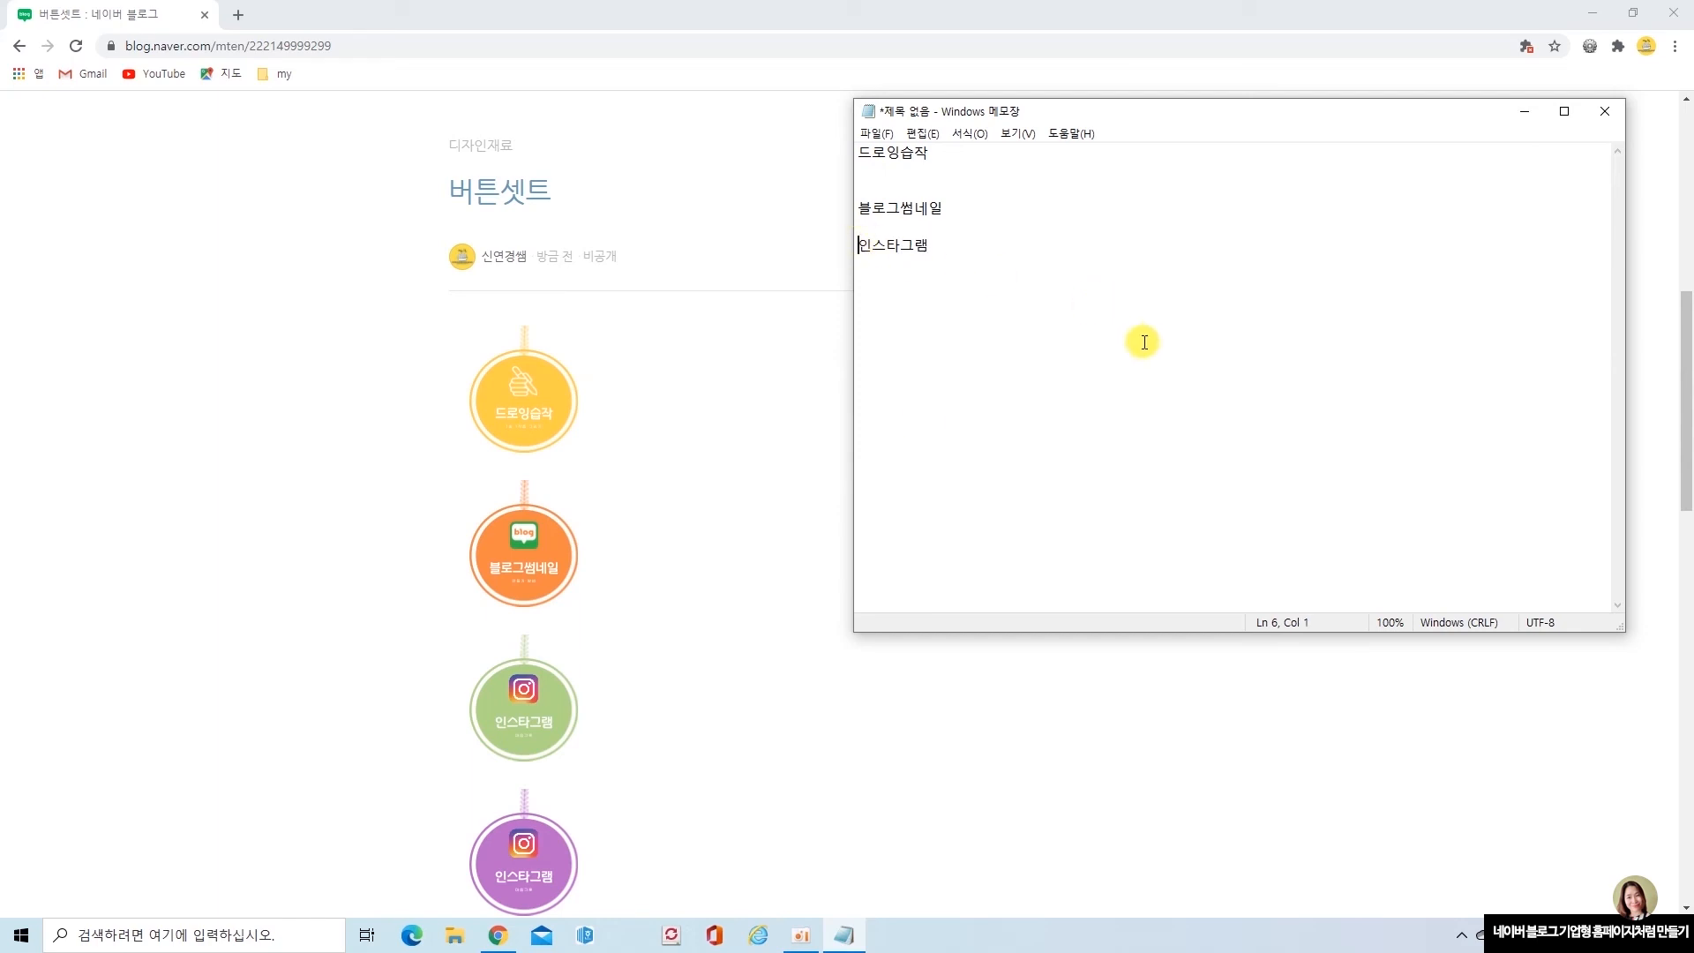
pyautogui.press('Return')
# Copy the image address of the yellow 드로잉습작 button and paste it under the 드로잉습작 label in Notepad.
pyautogui.rightClick(527, 388)
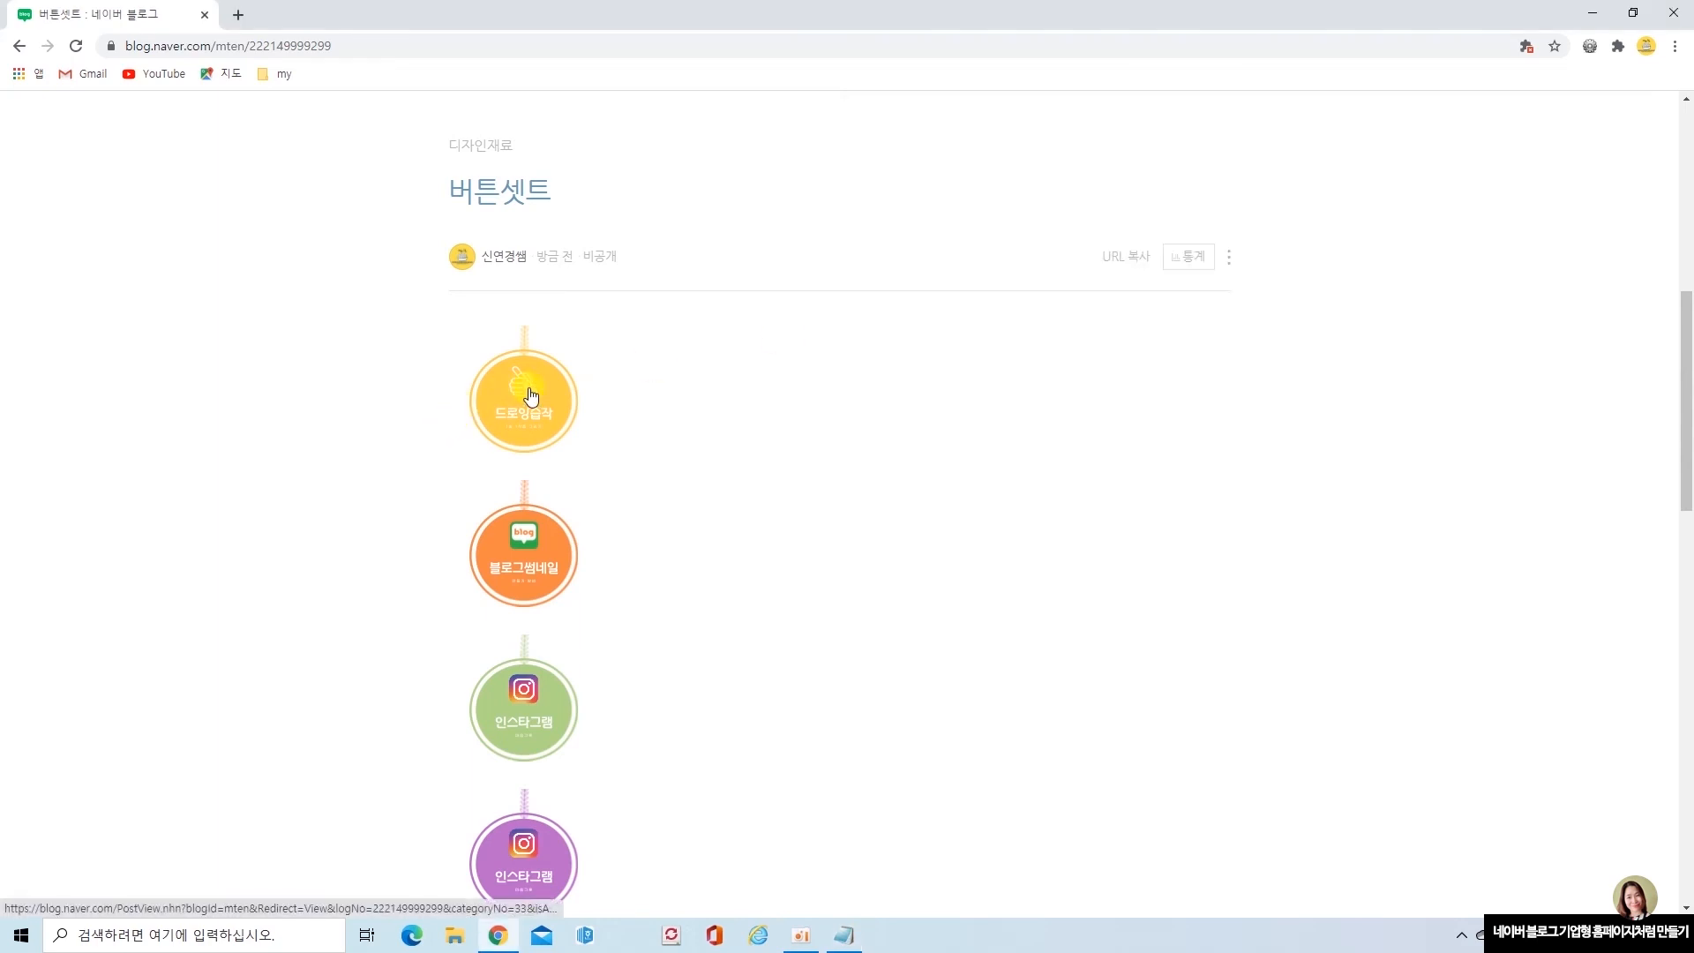
pyautogui.click(596, 591)
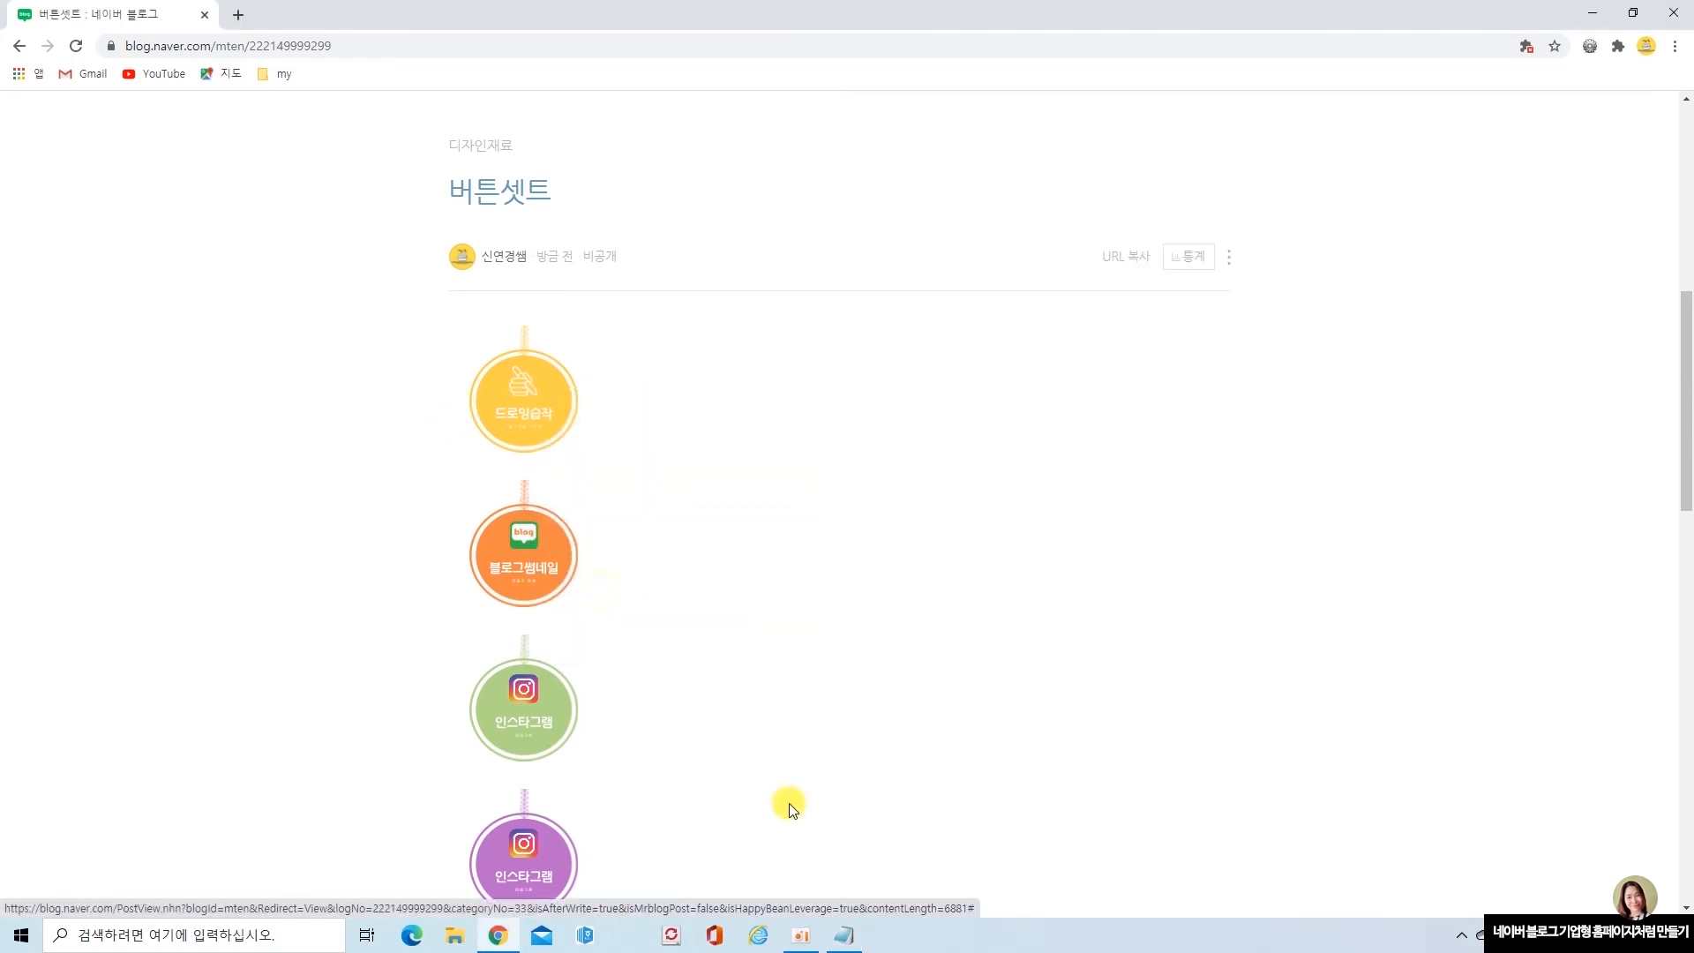
pyautogui.click(844, 935)
pyautogui.click(882, 182)
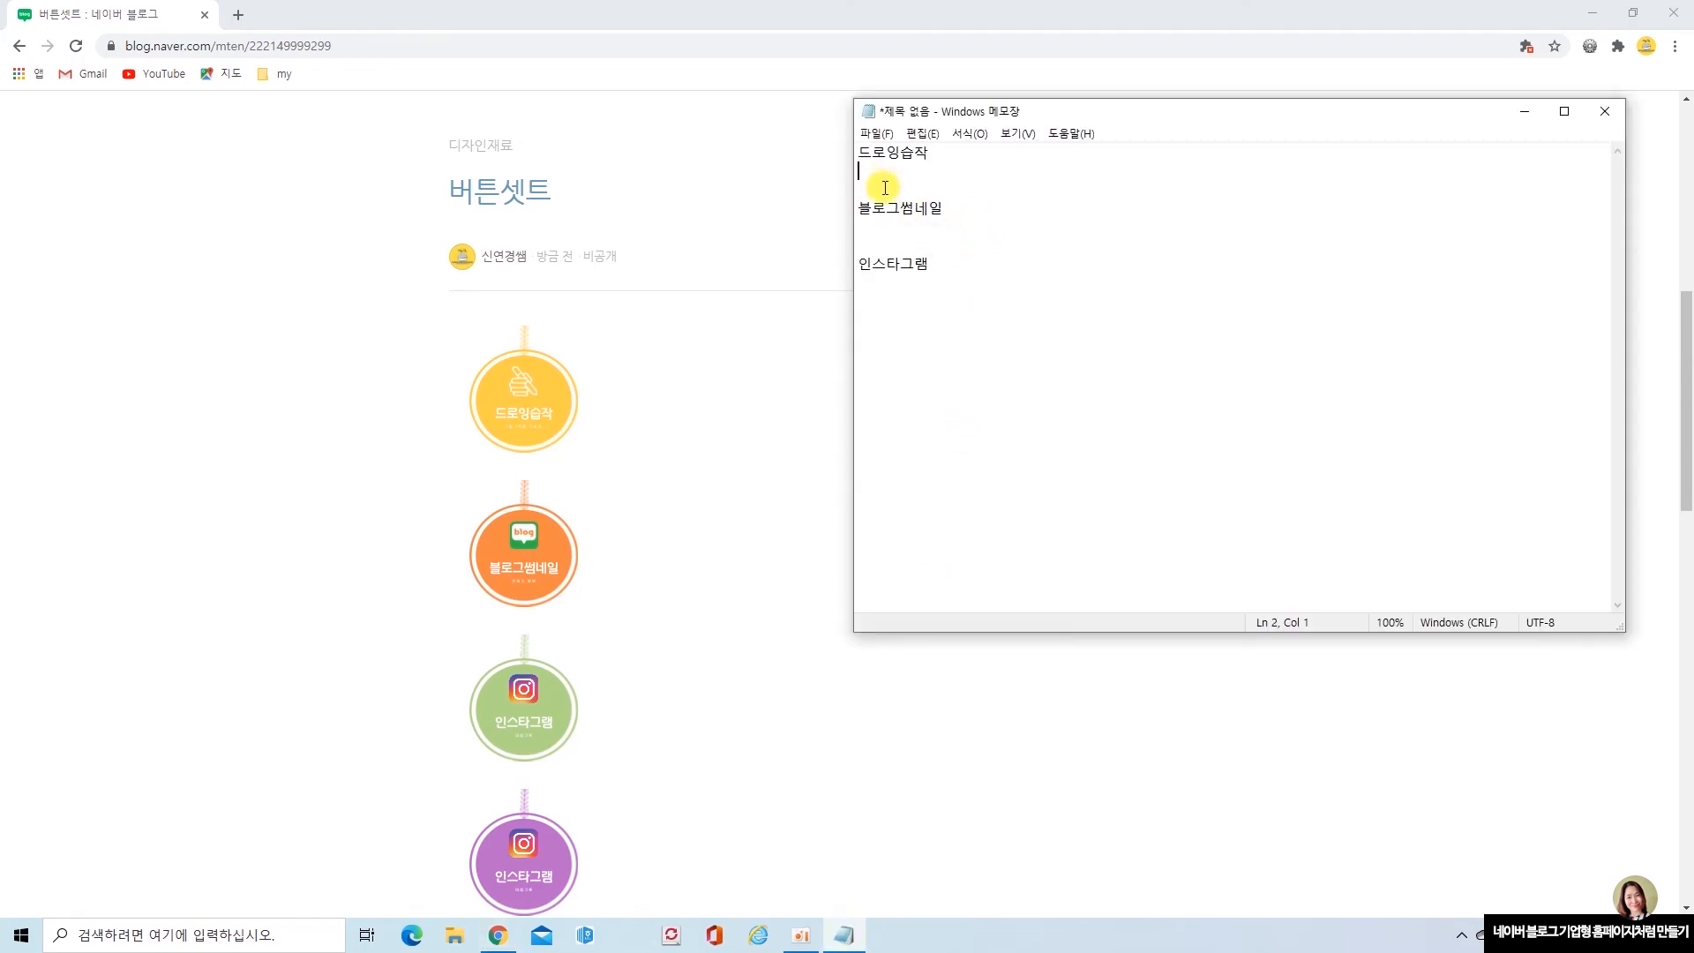
pyautogui.hotkey('ctrl', 'v')
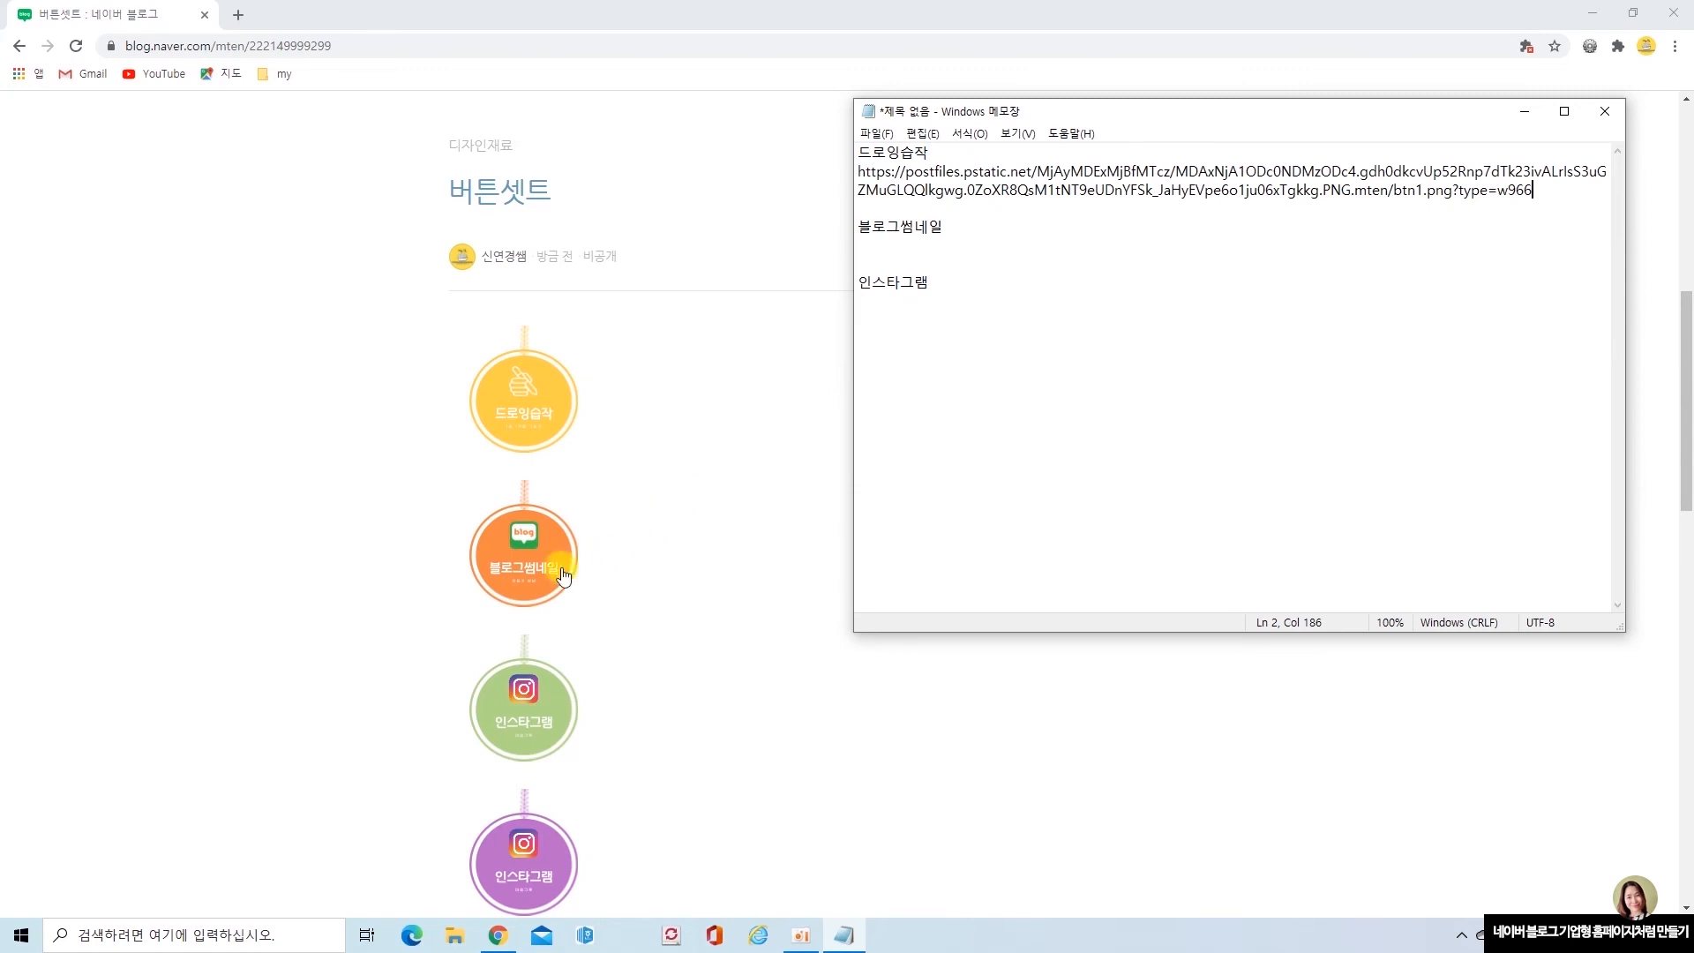
# Copy the orange 블로그썸네일 button's image address into Notepad under its label, leaving a blank line before 인스타그램.
pyautogui.click(543, 569)
pyautogui.rightClick(542, 569)
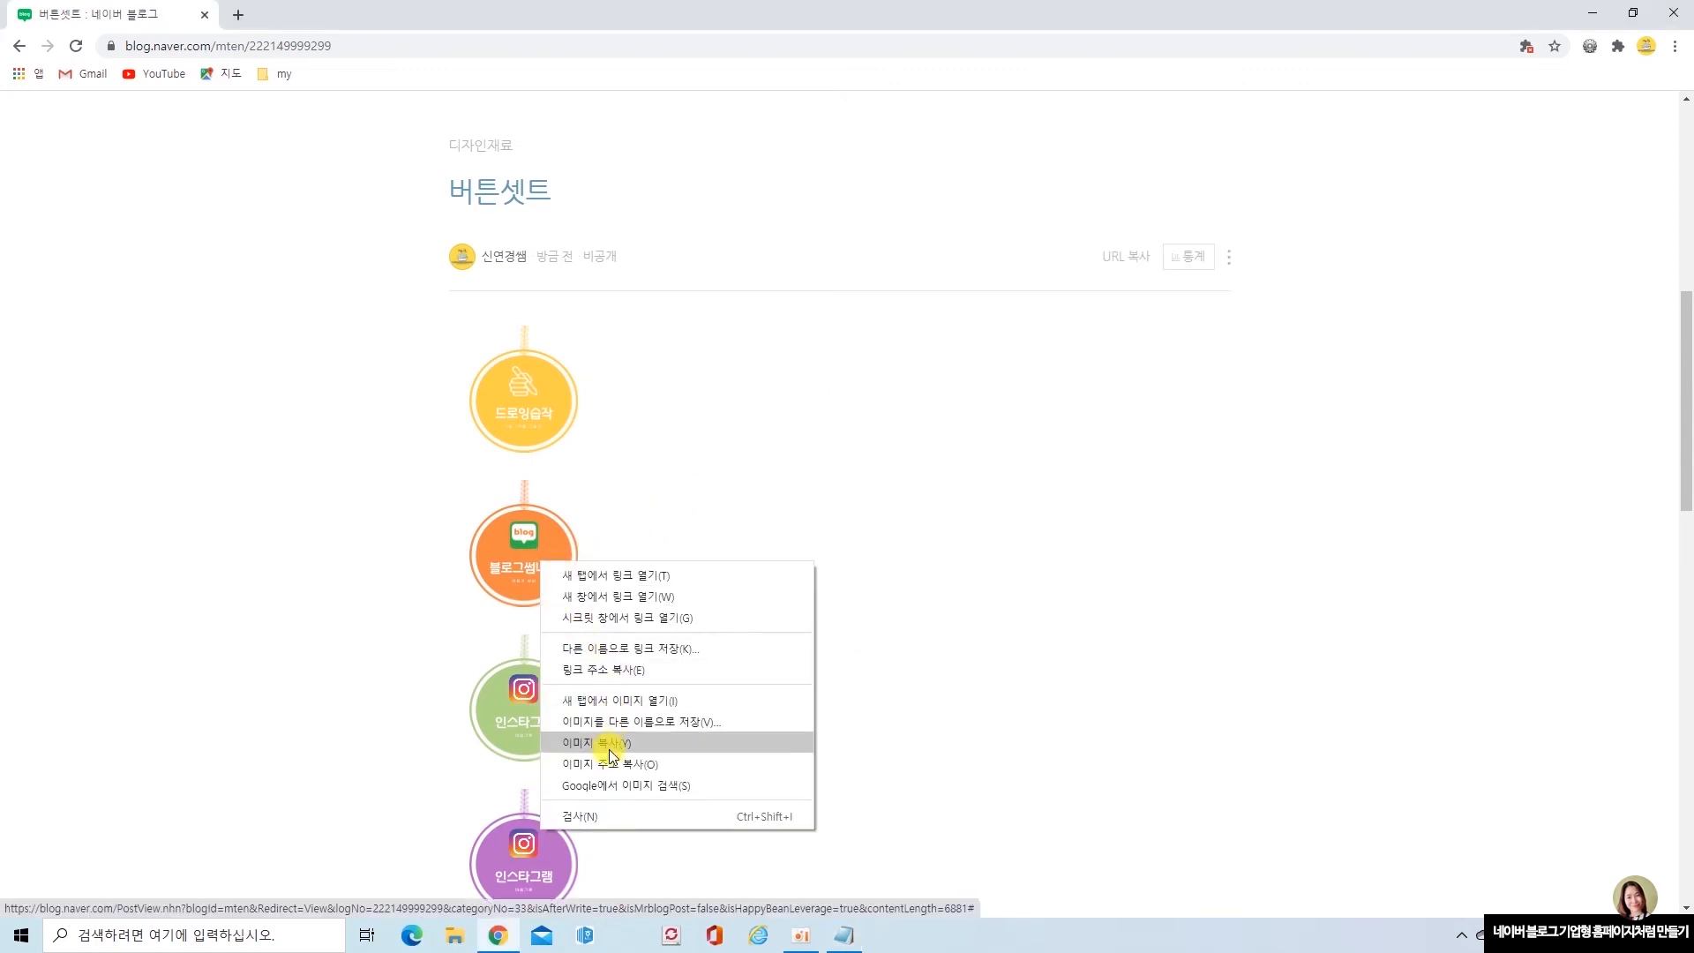
pyautogui.click(612, 764)
pyautogui.click(844, 935)
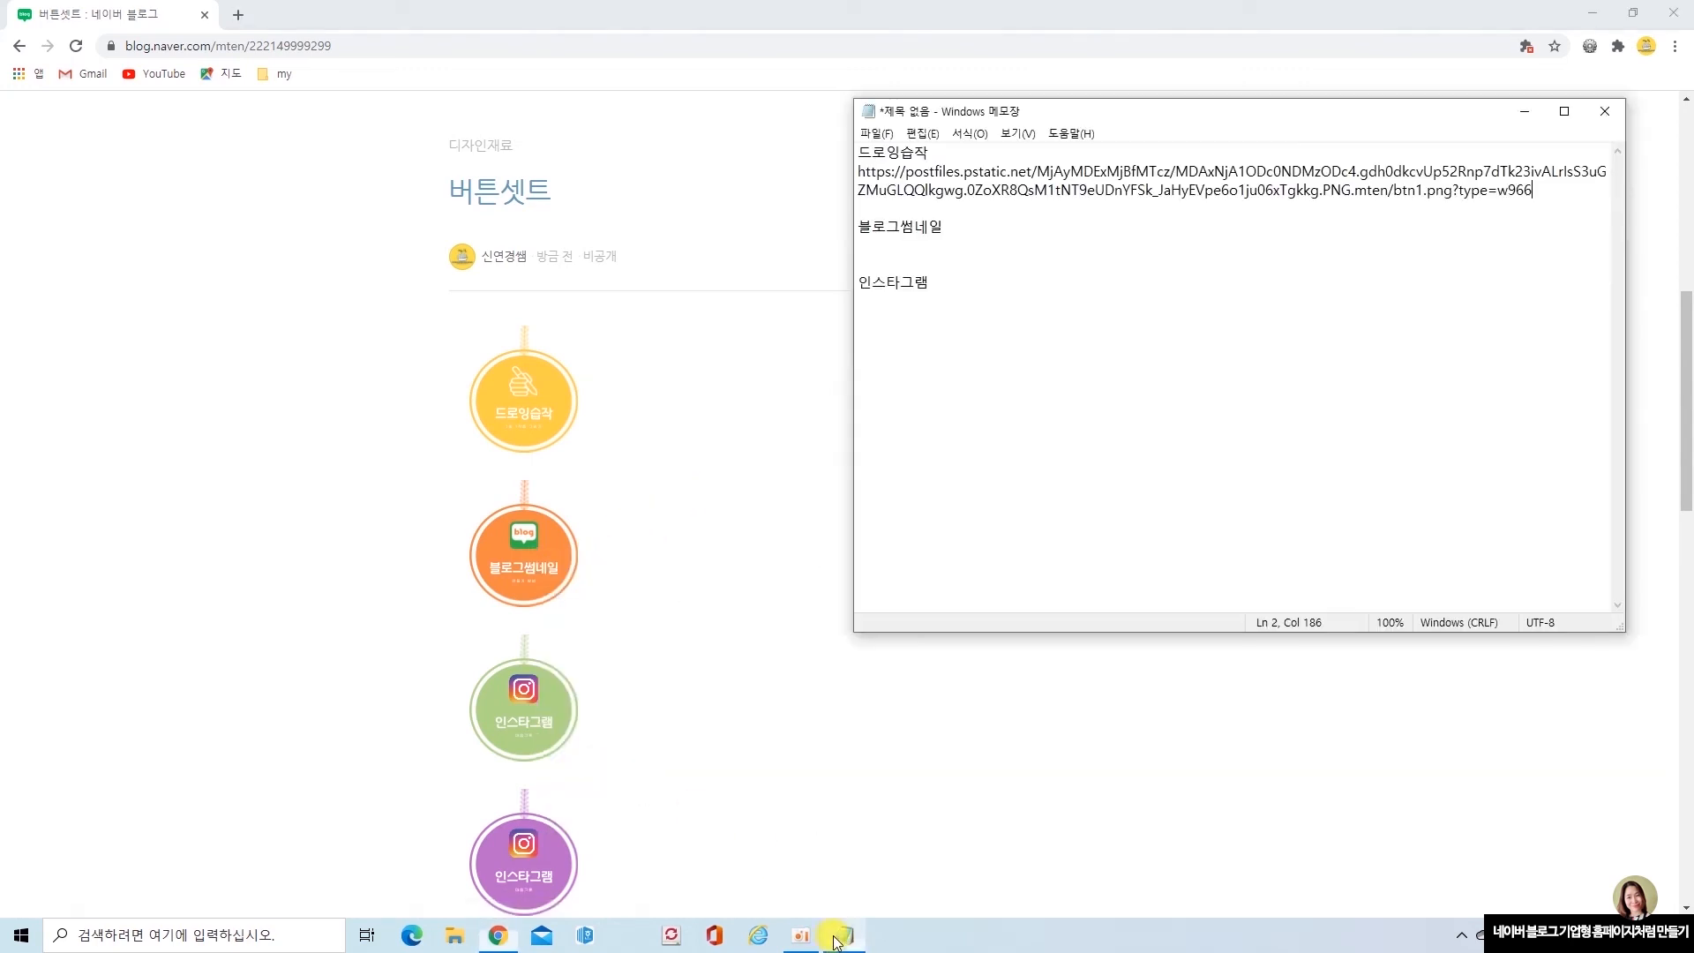
pyautogui.click(863, 259)
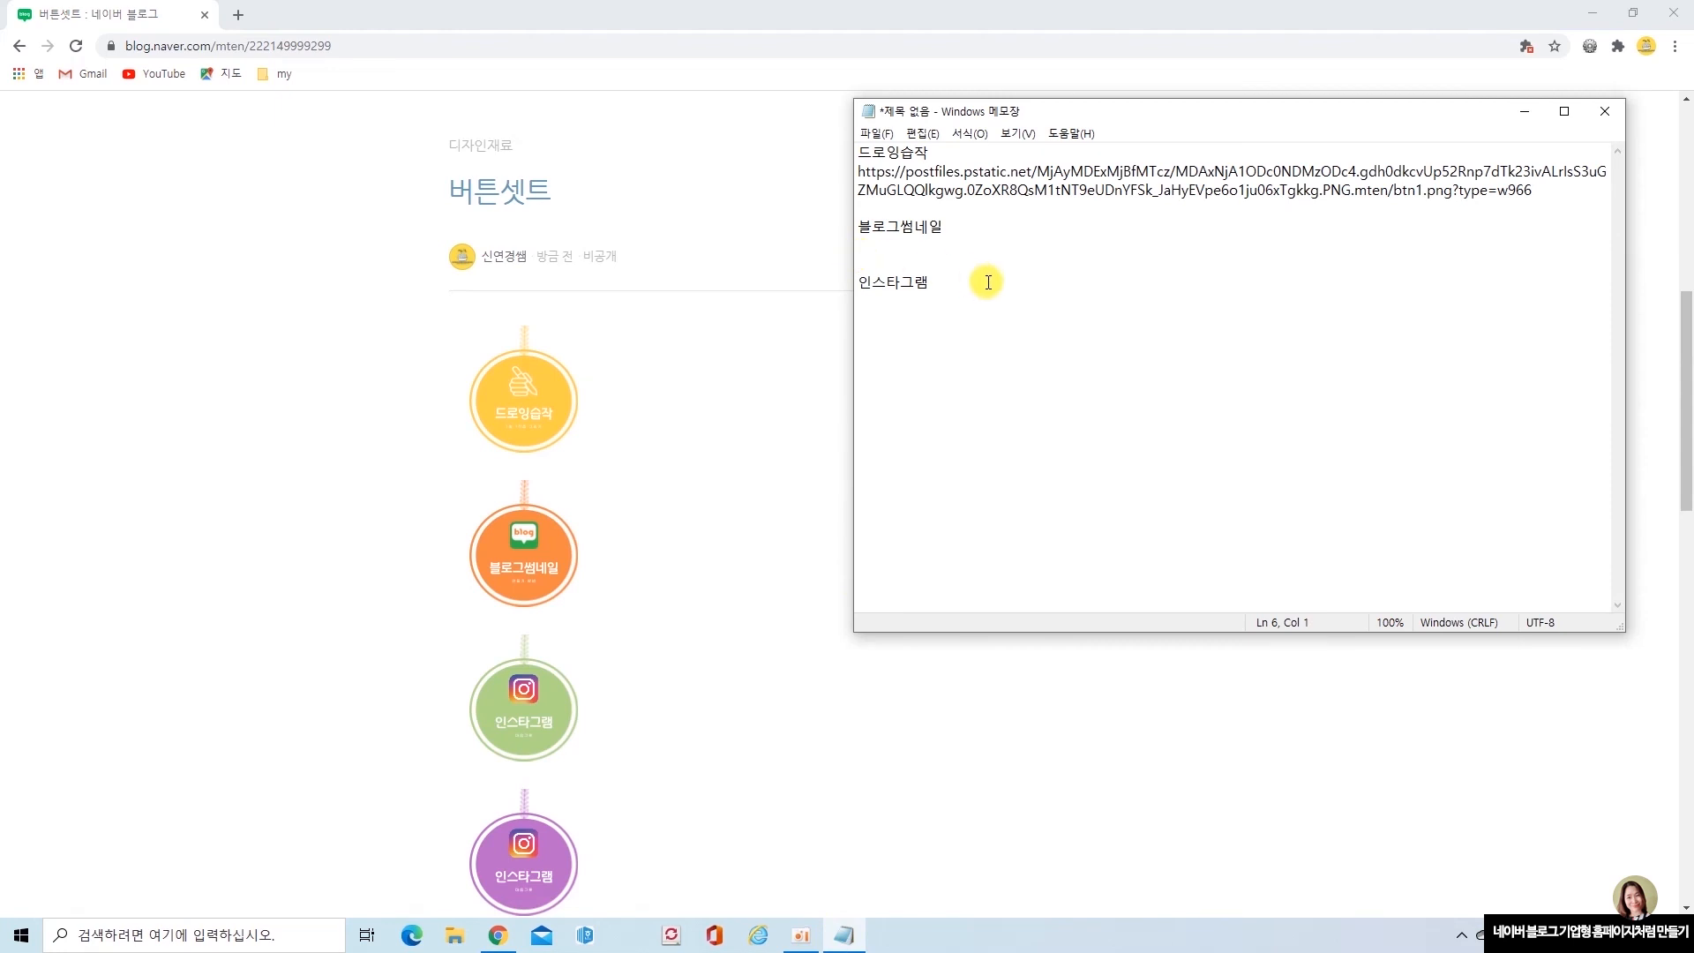
pyautogui.write('https://postfiles.pstatic.net/MjAyMDExMjBfNzYg/MDAxNjA1ODc0NDMzODgw.fZnjDEL-KT1NyJm9zoZPuZze3AjN5j_oJAXS4JugQX0g.UlDn0PiZgYkhrQpMO1QJ5U7n4E94YNyEHtqnS8N3cHcg.PNG.mten/btn2.png?type=w966')
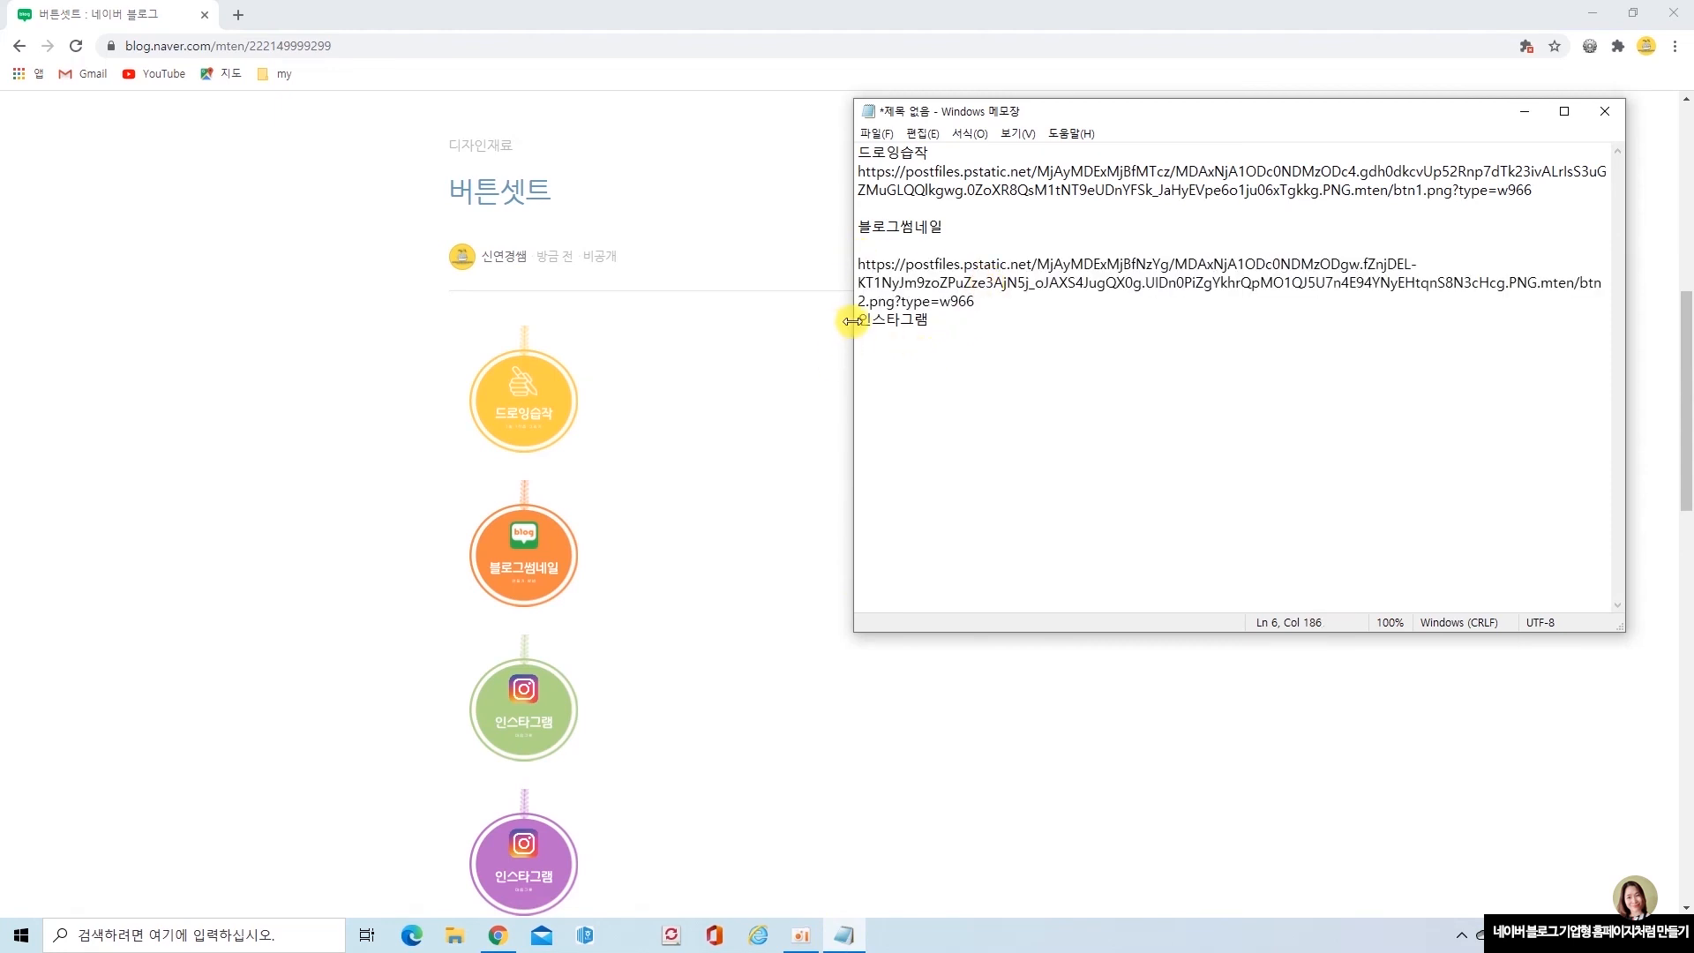
pyautogui.press('Return')
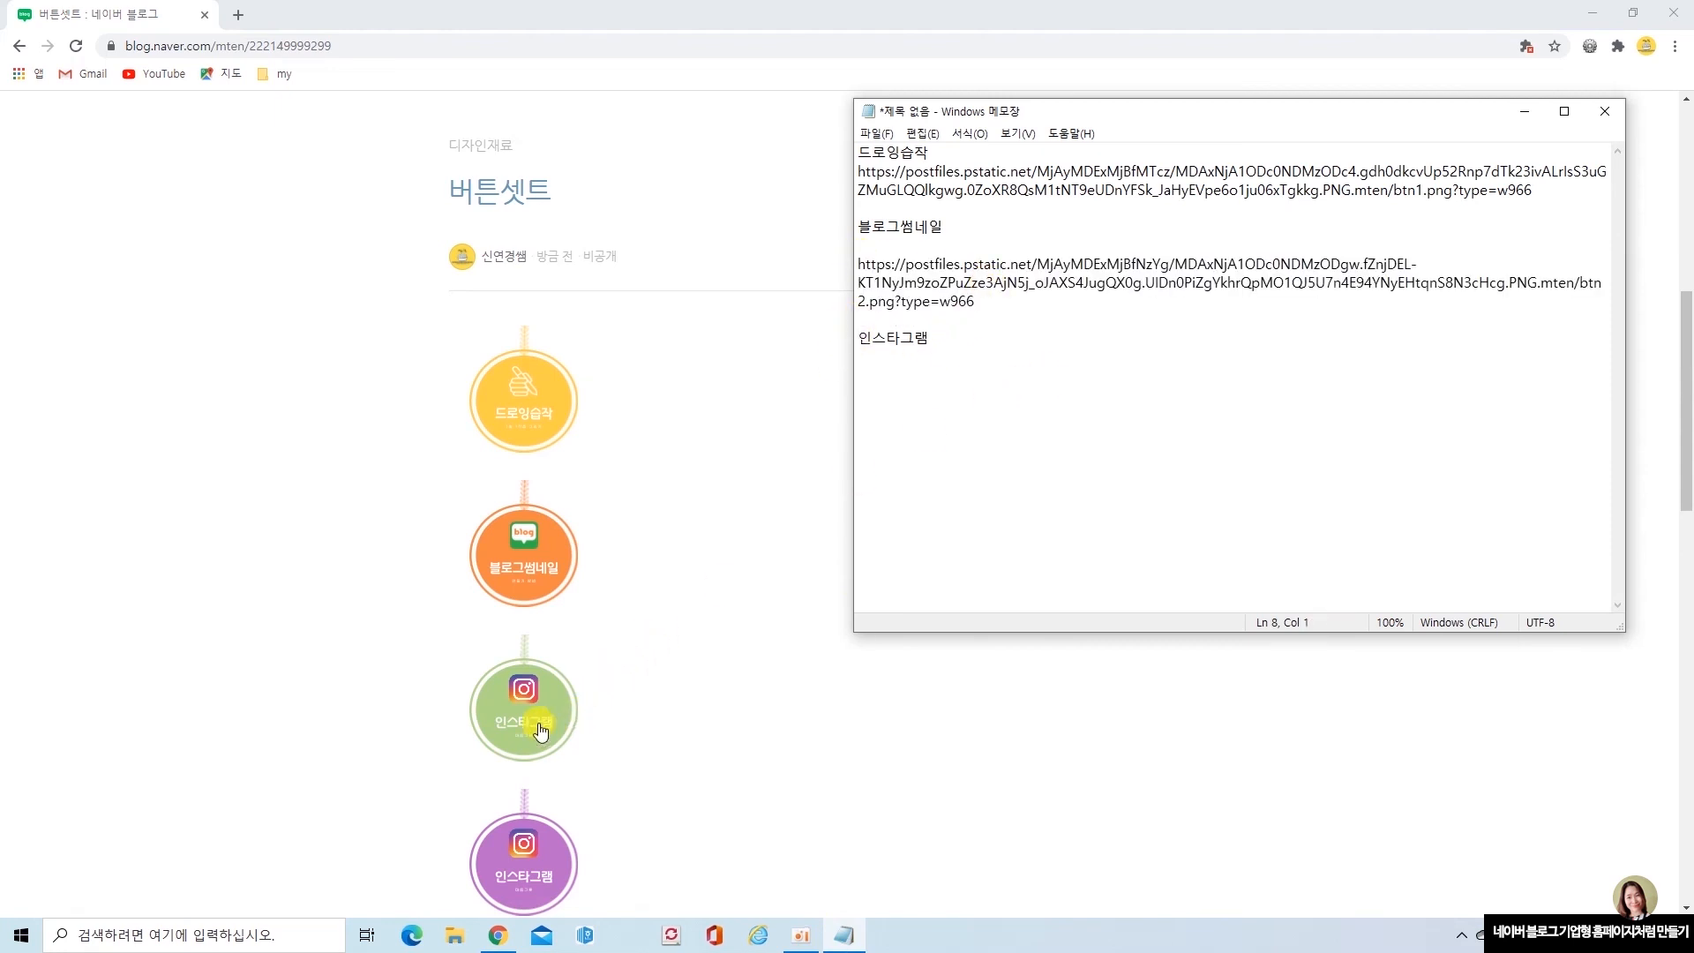
# Copy the image address of the green 인스타그램 button and paste it under the 인스타그램 label in Notepad.
pyautogui.rightClick(531, 714)
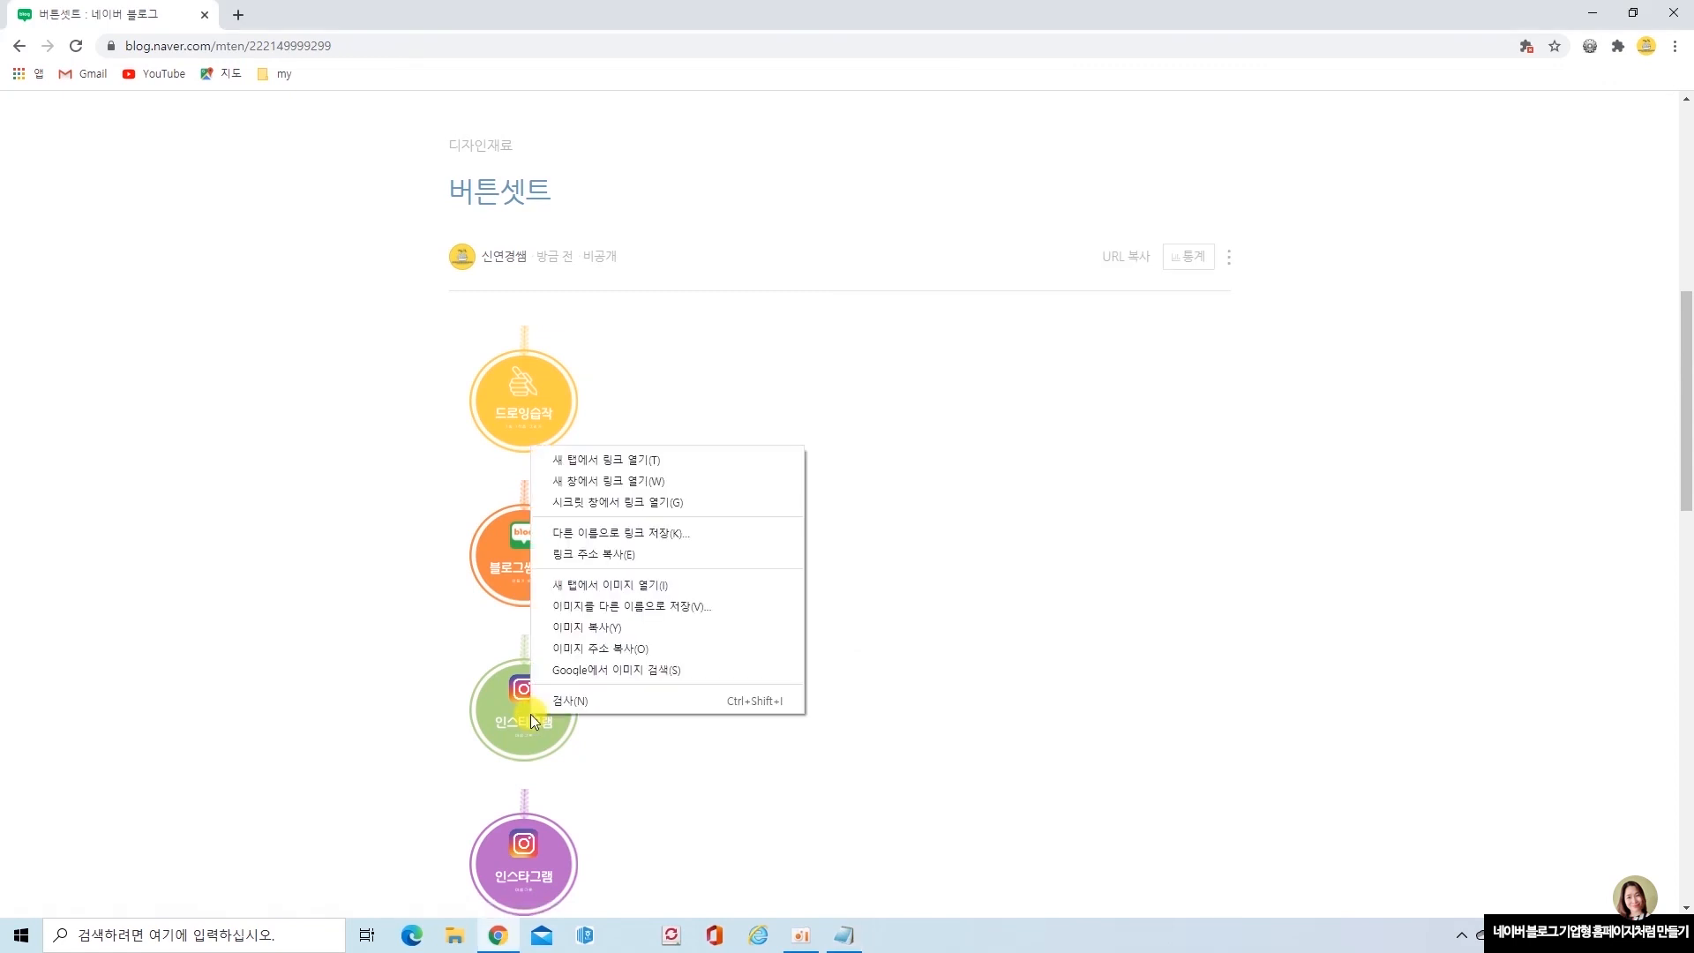
pyautogui.click(596, 650)
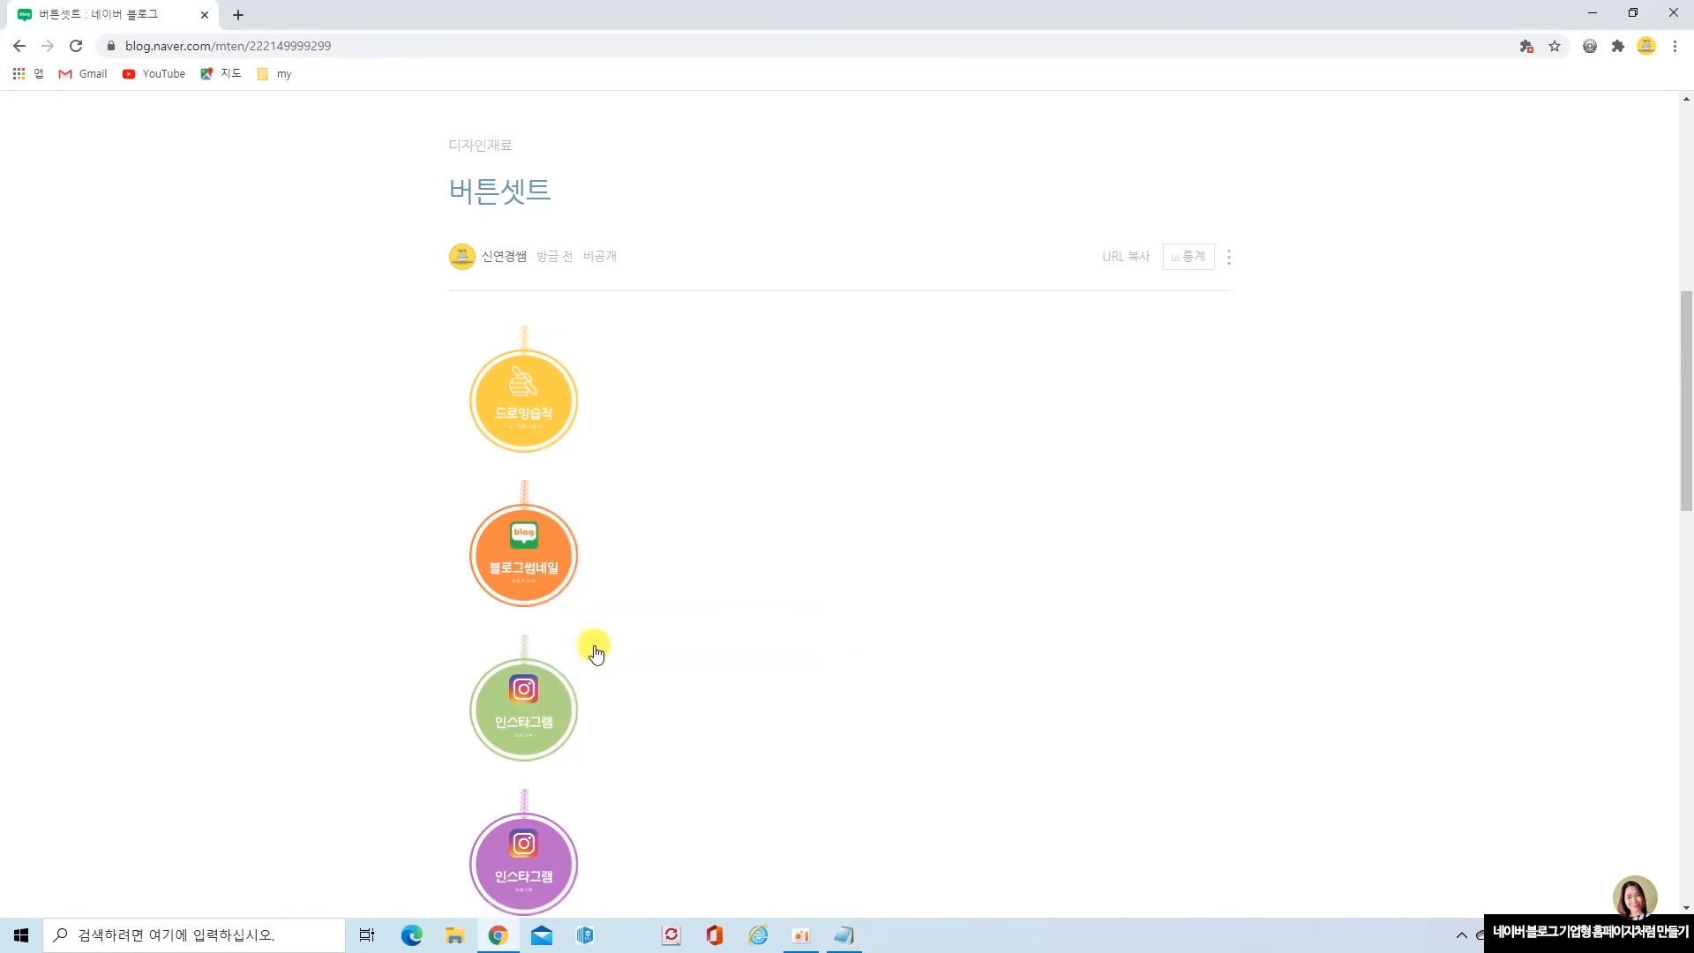
pyautogui.click(845, 935)
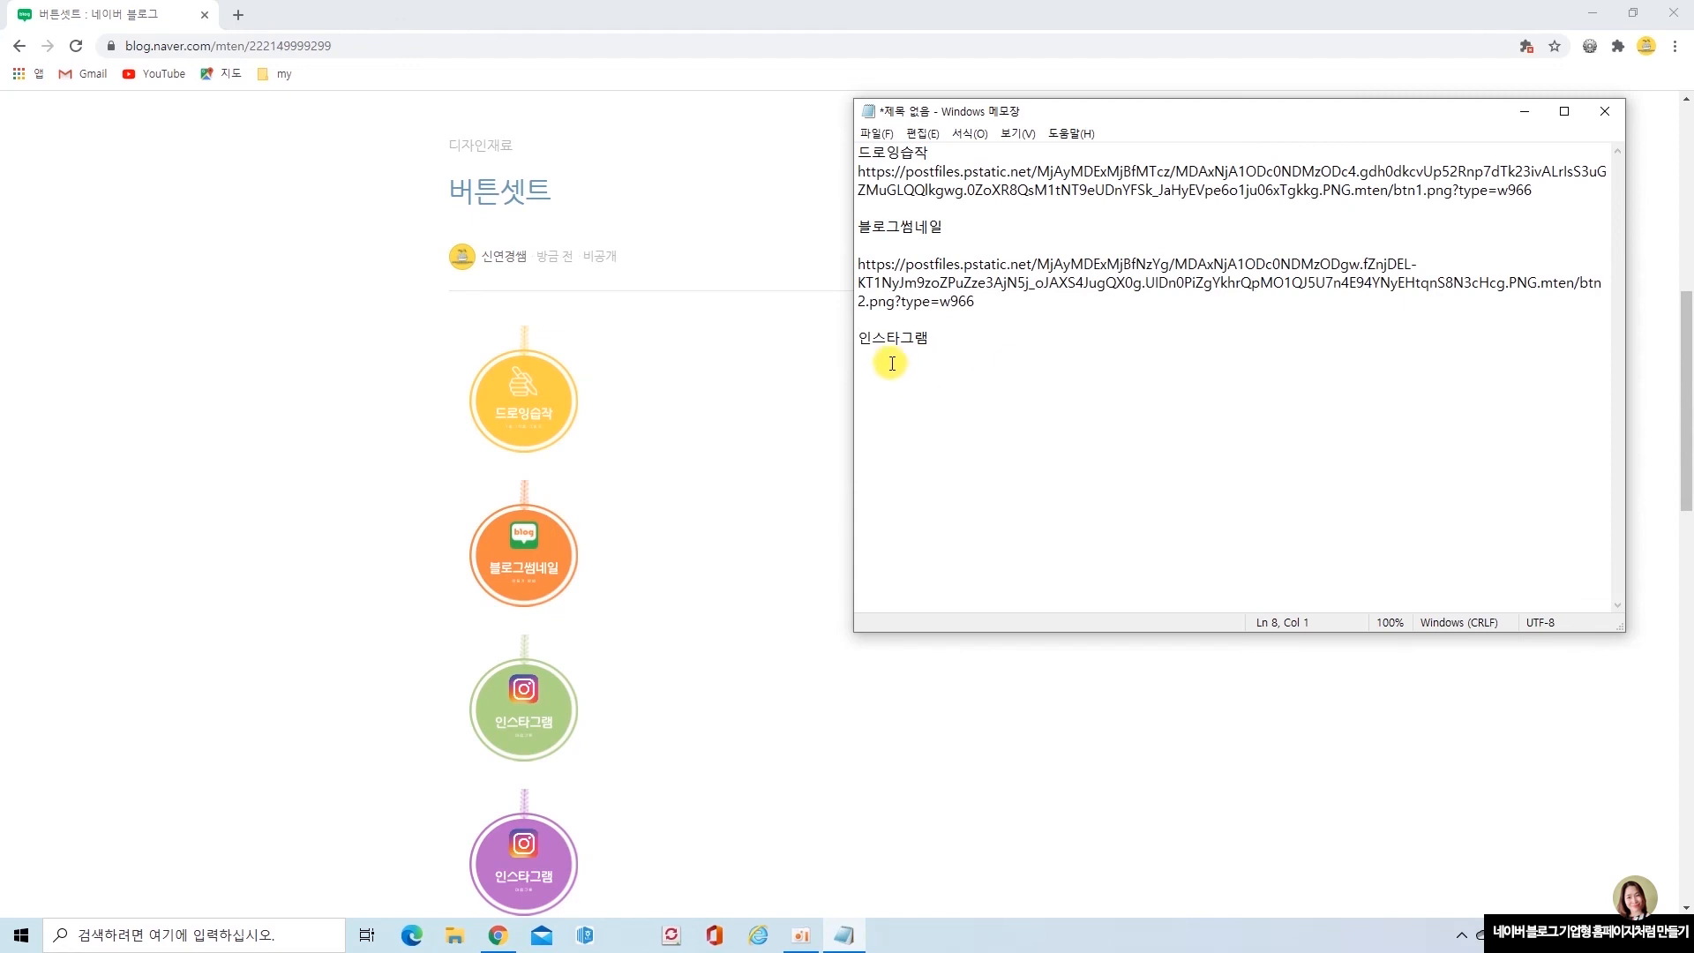
pyautogui.click(862, 362)
pyautogui.write('https://postfiles.pstatic.net/MjAyMDExMjBfMjk5/MDAxNjA1ODc0NDMzODg0.7LLDo9Huut0jS4UmOcrNAQRvbl_j_Vd4WhE9qd5n-kYg.wni7wsxr-of5EOkLxl20h3kB0YTv5MlaL6GqR3bR_Nog.PNG.mten/btn3.png?type=w966')
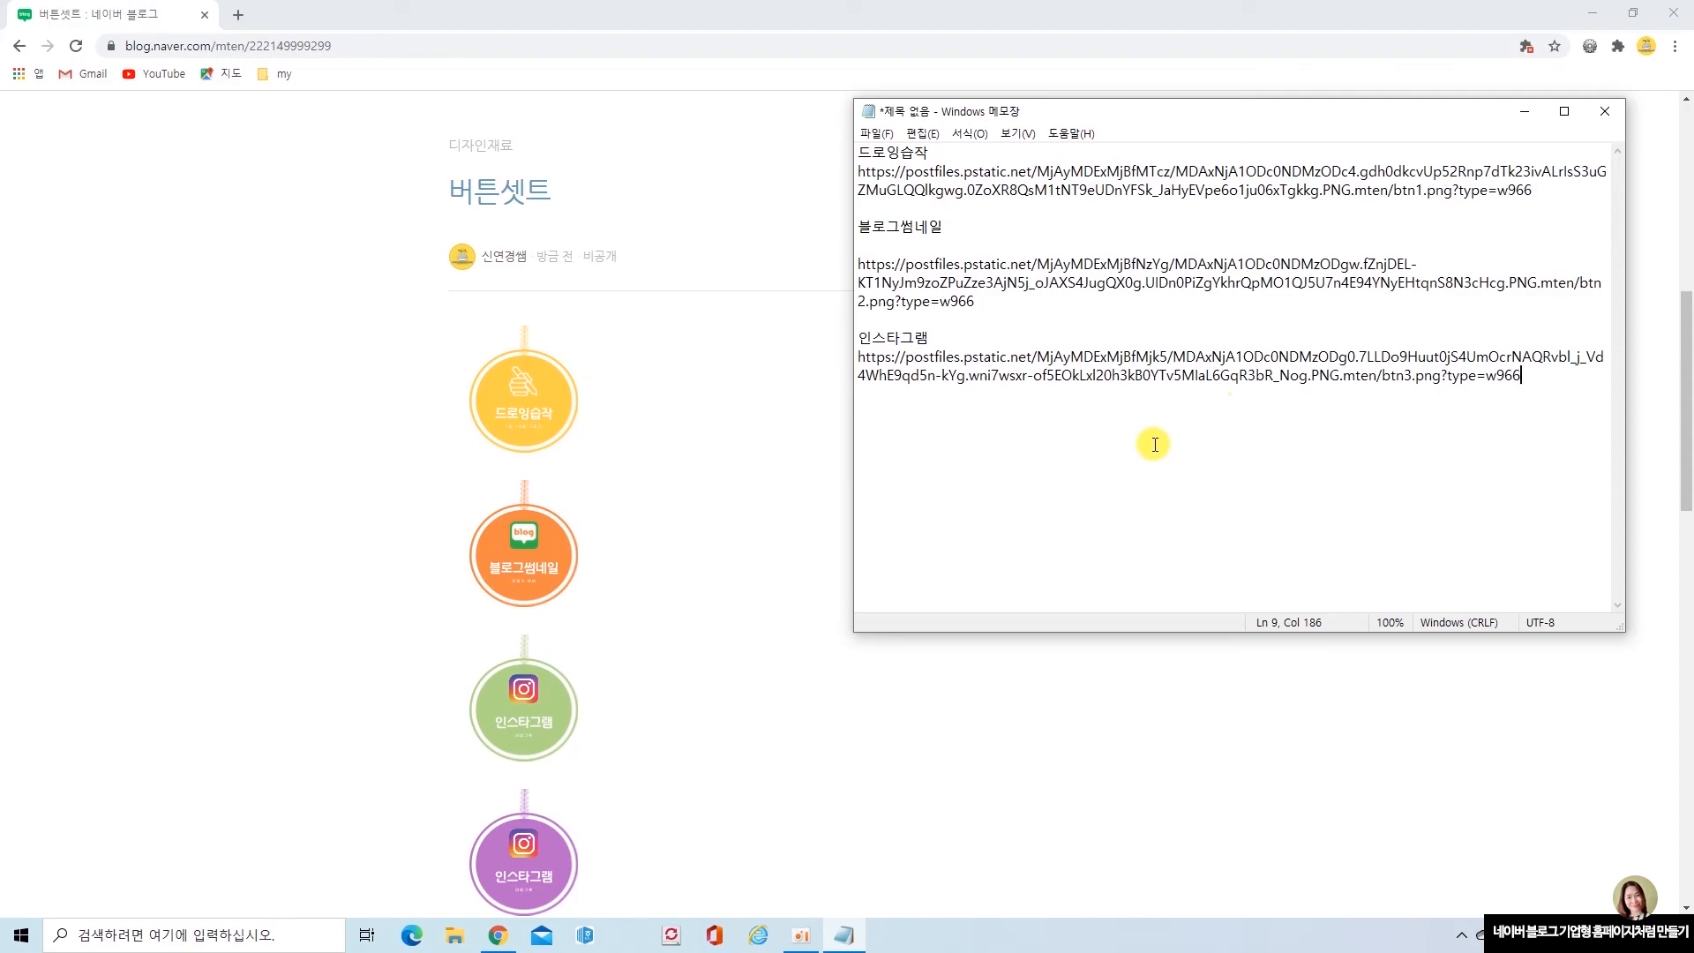
# Minimize Notepad and close the 네이버 해피빈 donation banner over the blog's header image.
pyautogui.click(1526, 113)
pyautogui.scroll(8, 1217, 669)
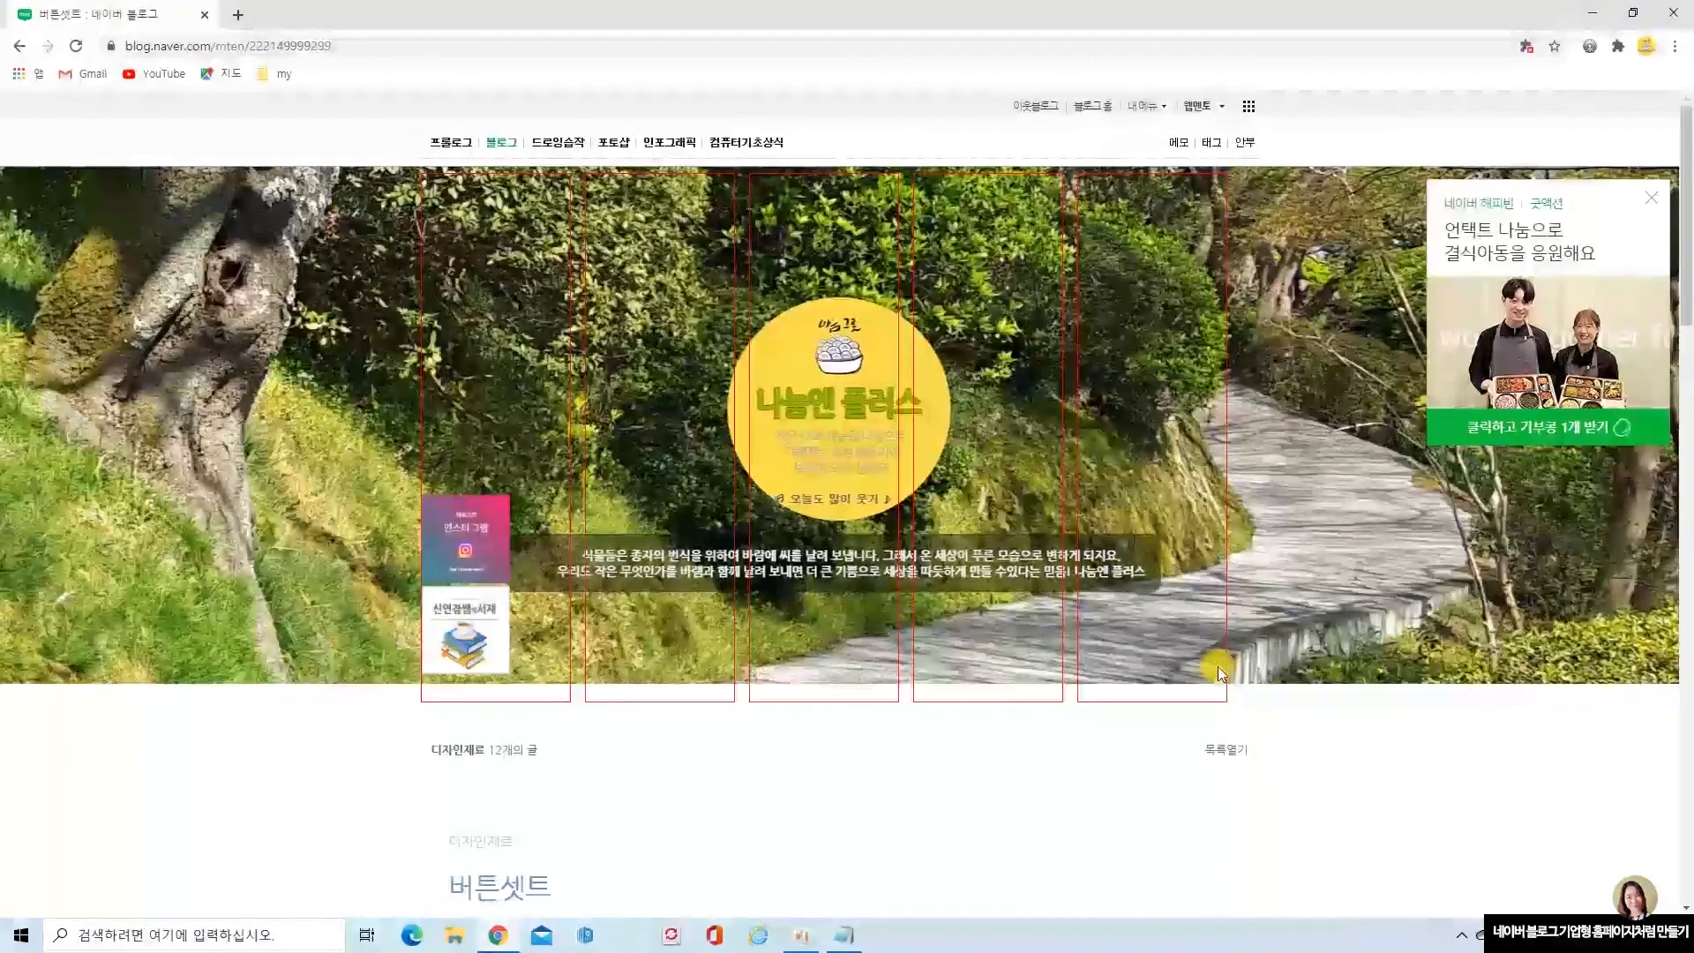
pyautogui.click(1650, 197)
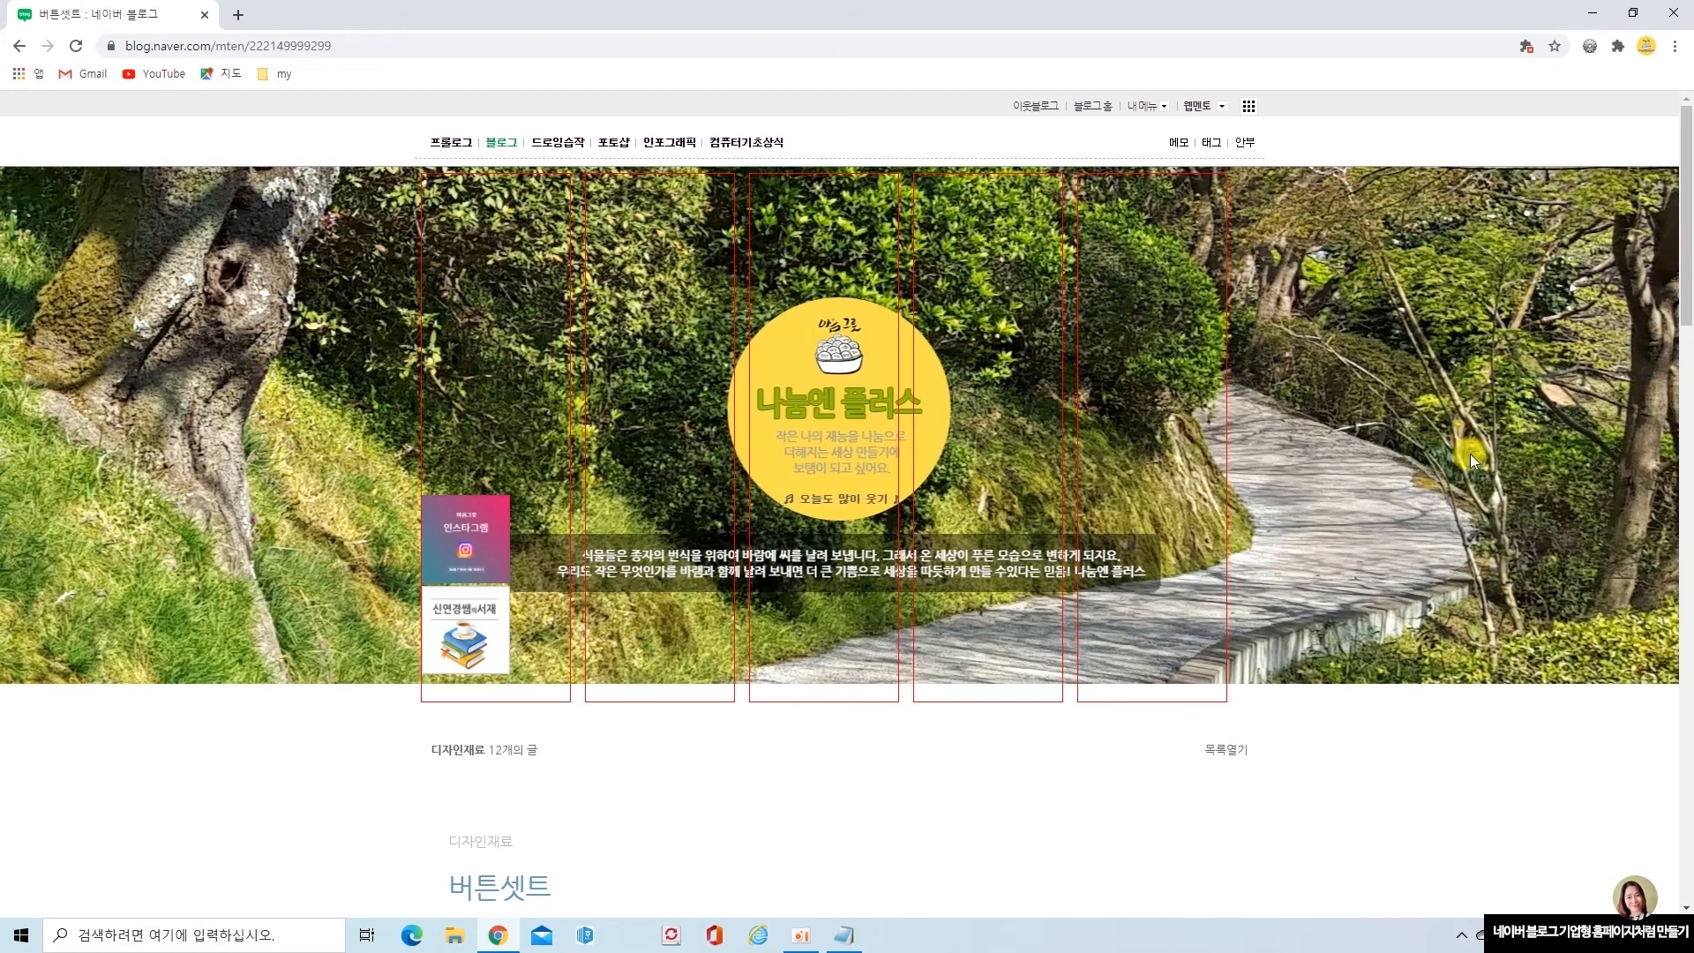
pyautogui.click(1144, 107)
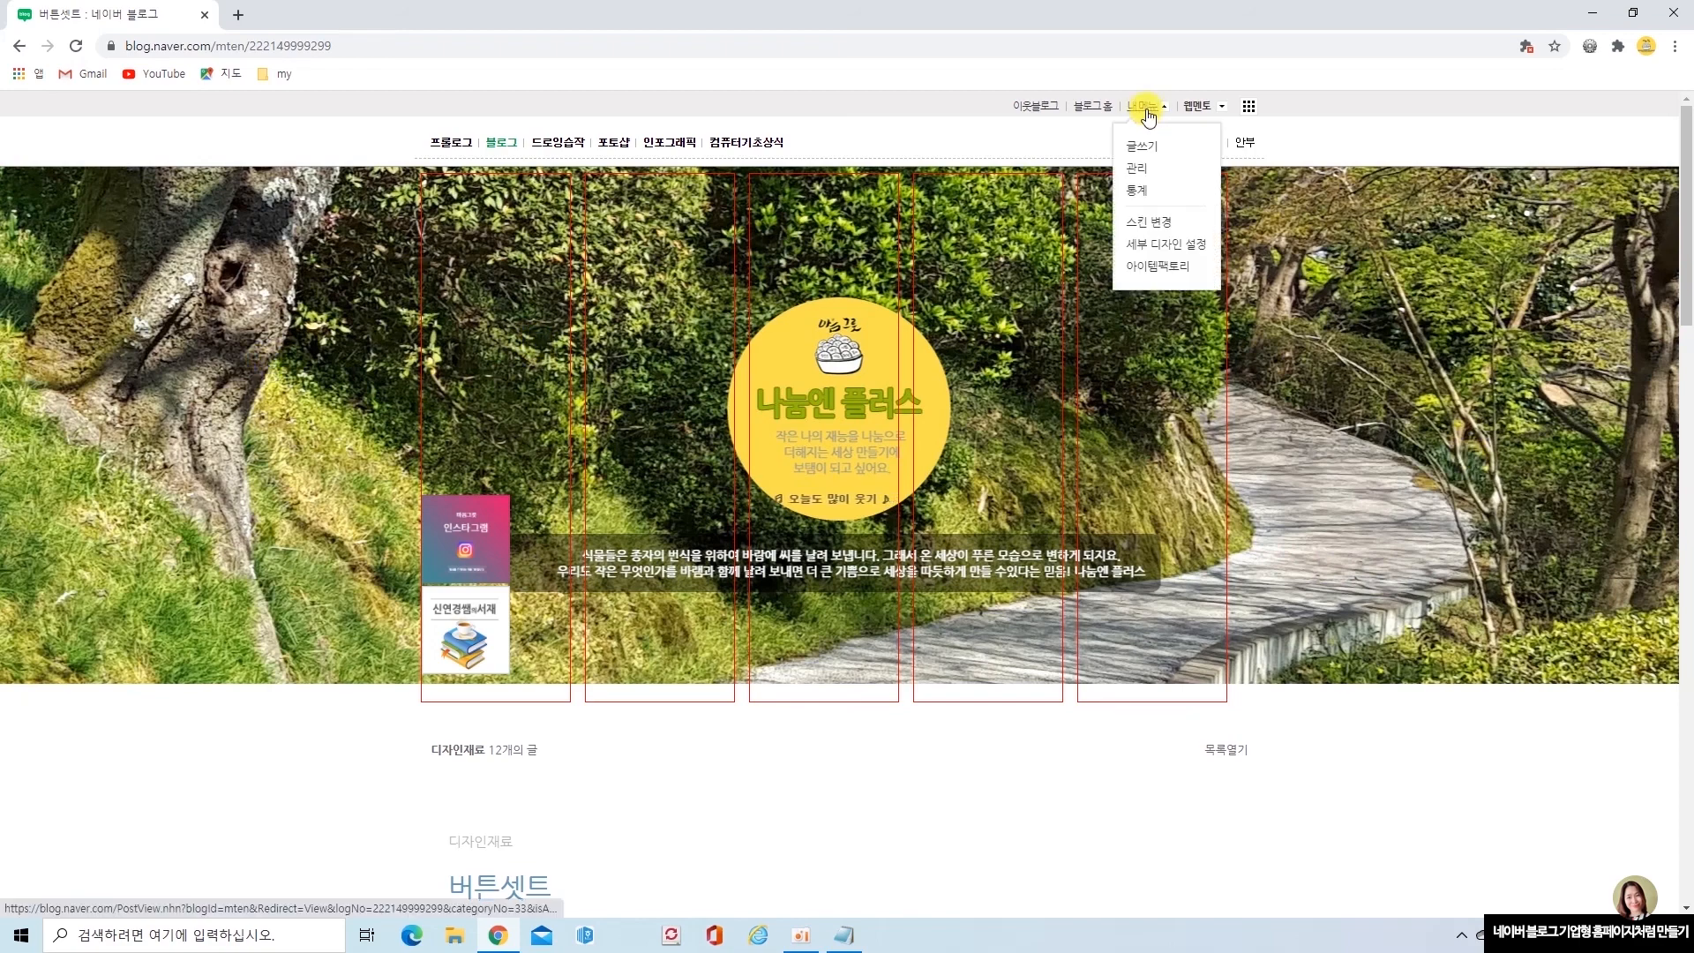
pyautogui.click(1151, 223)
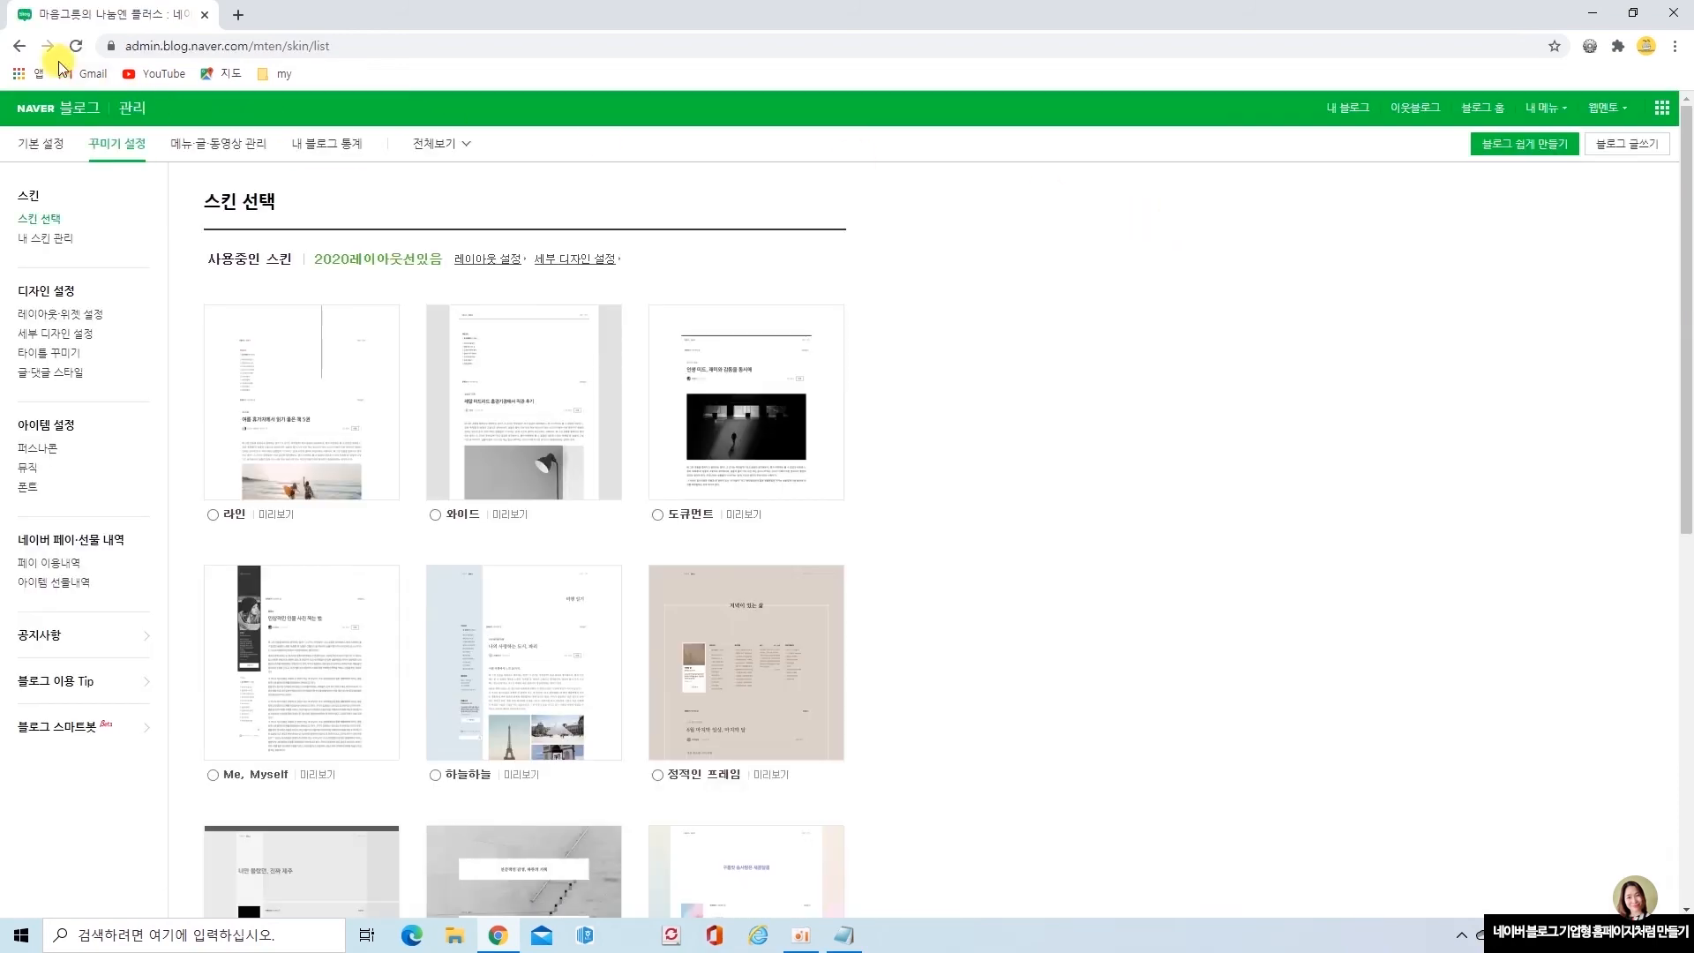
pyautogui.click(19, 46)
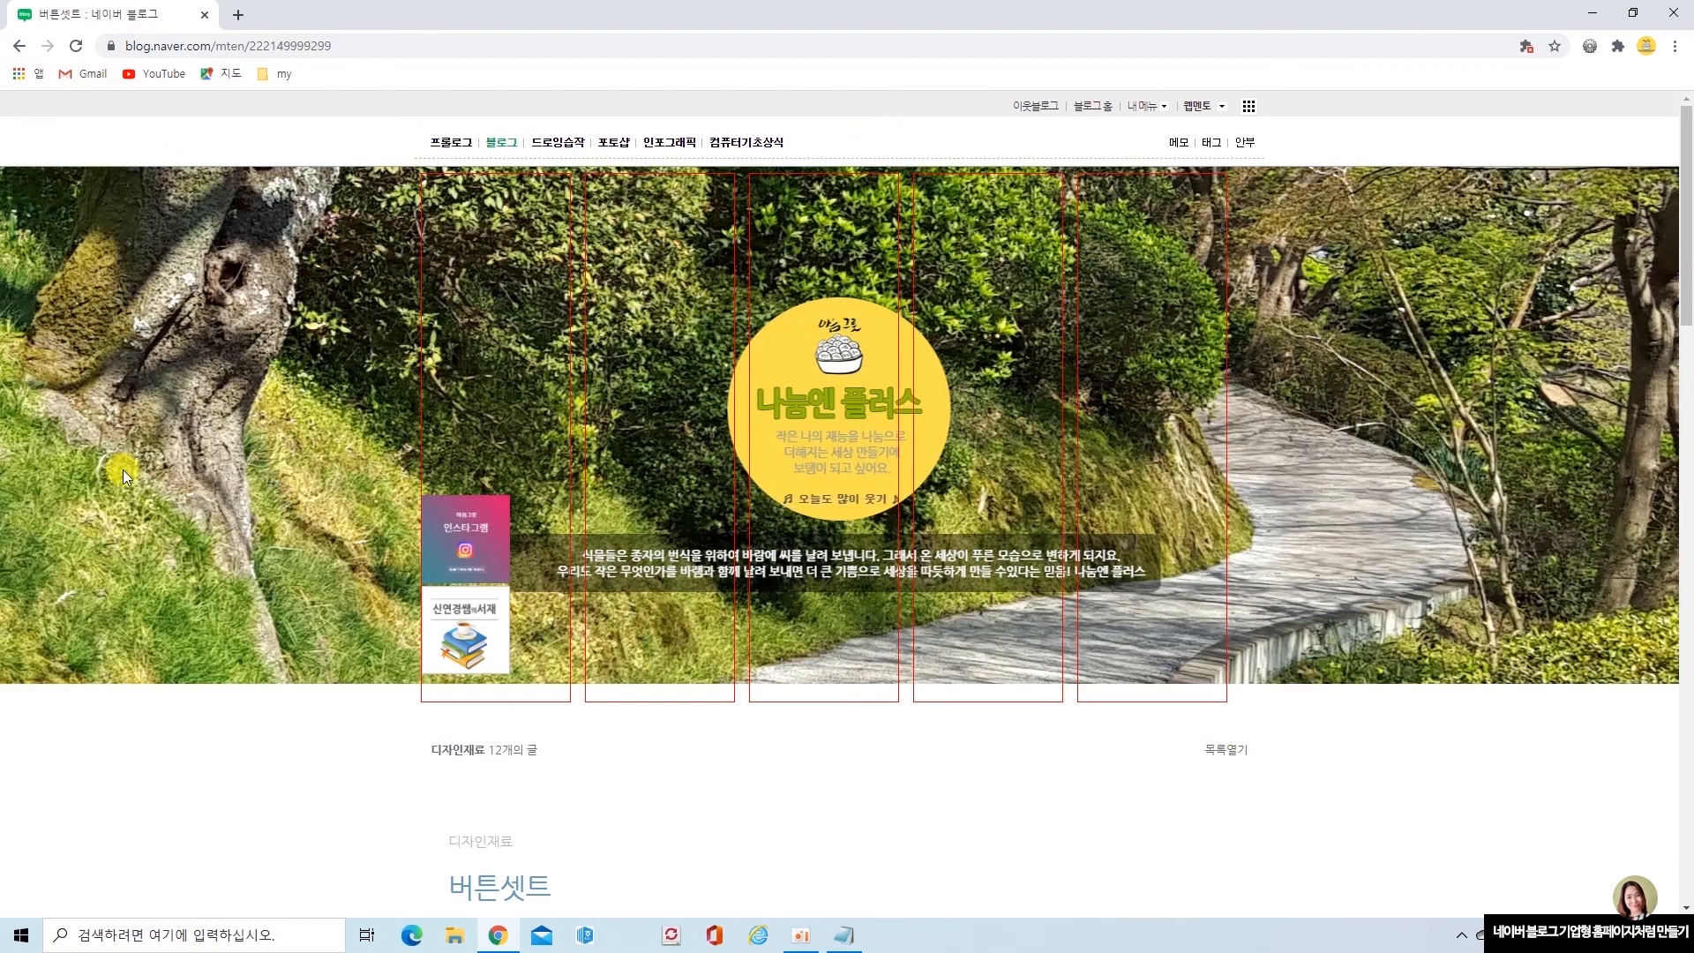
# In the blog's detailed design settings, register 배경디자인.jpg as the skin background's upper-area image and apply the design.
pyautogui.click(1142, 106)
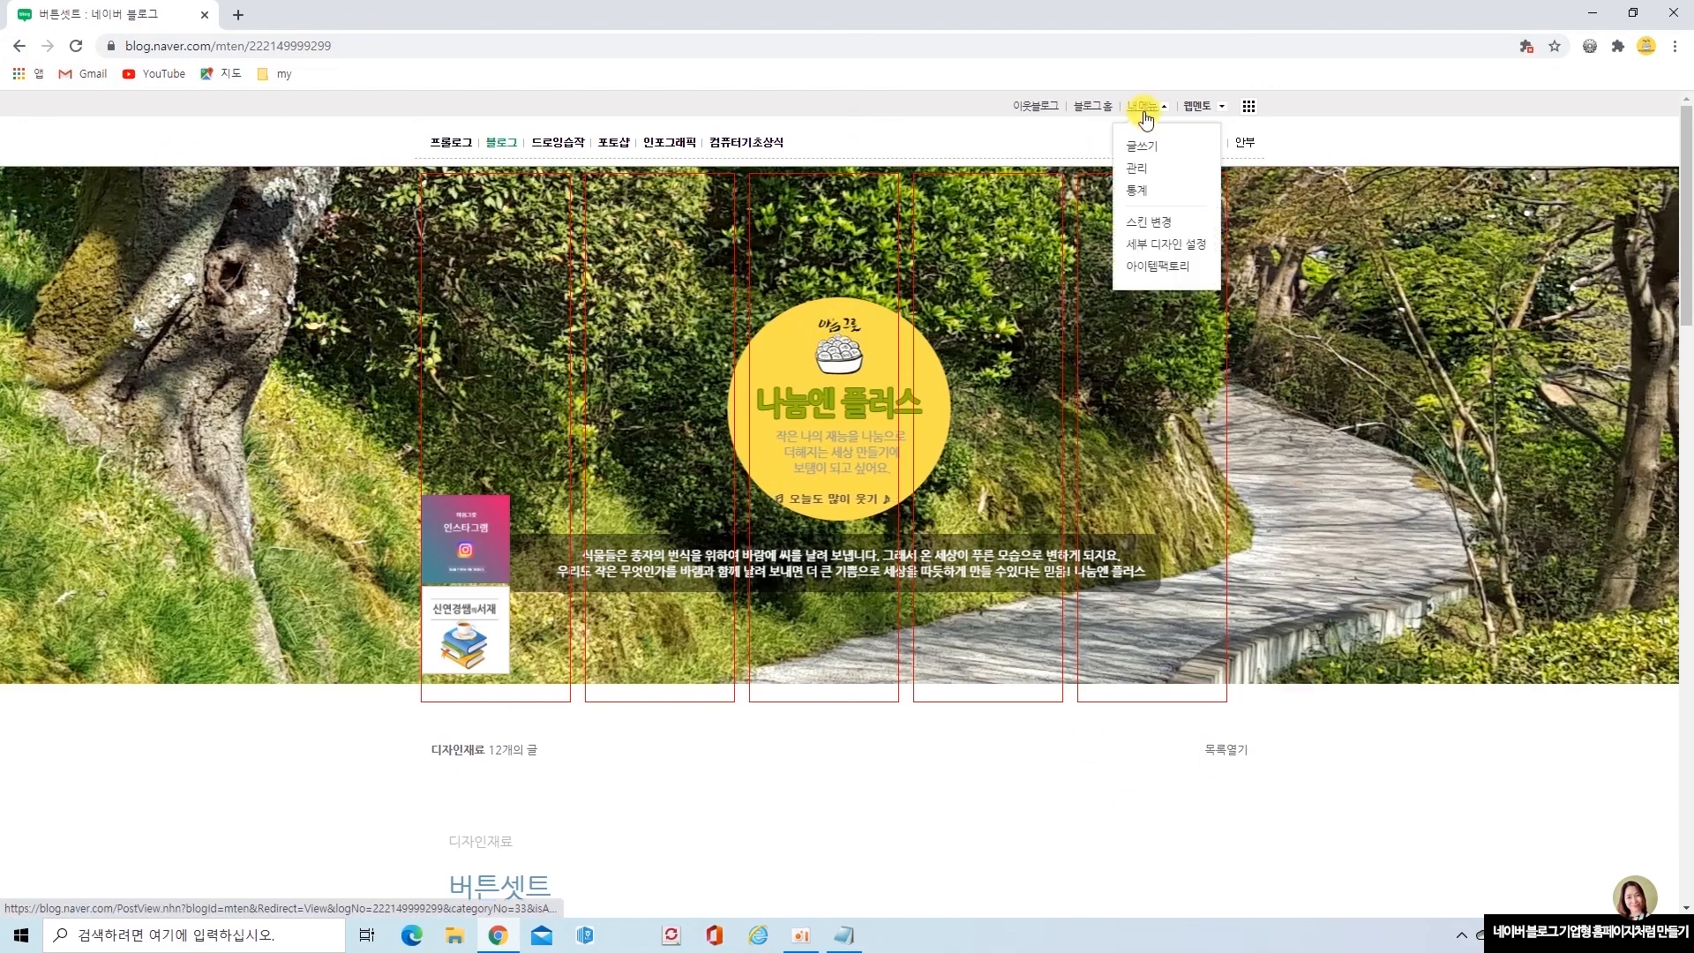
pyautogui.click(1198, 244)
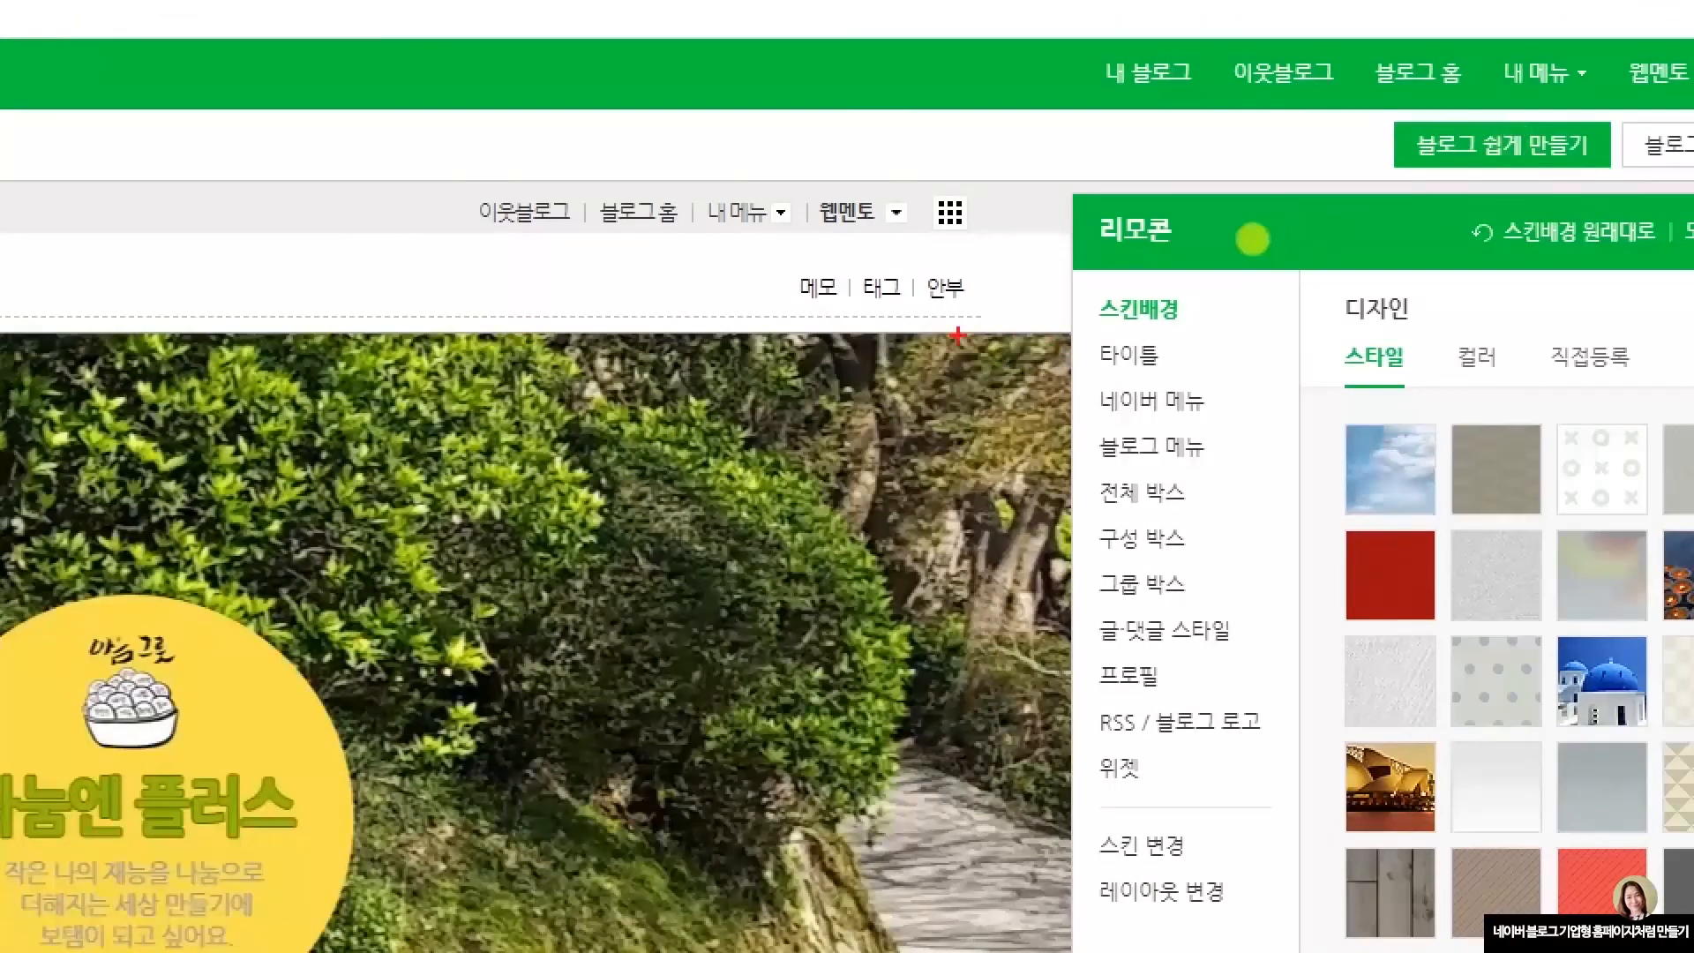
pyautogui.moveTo(1068, 281); pyautogui.dragTo(1209, 346)
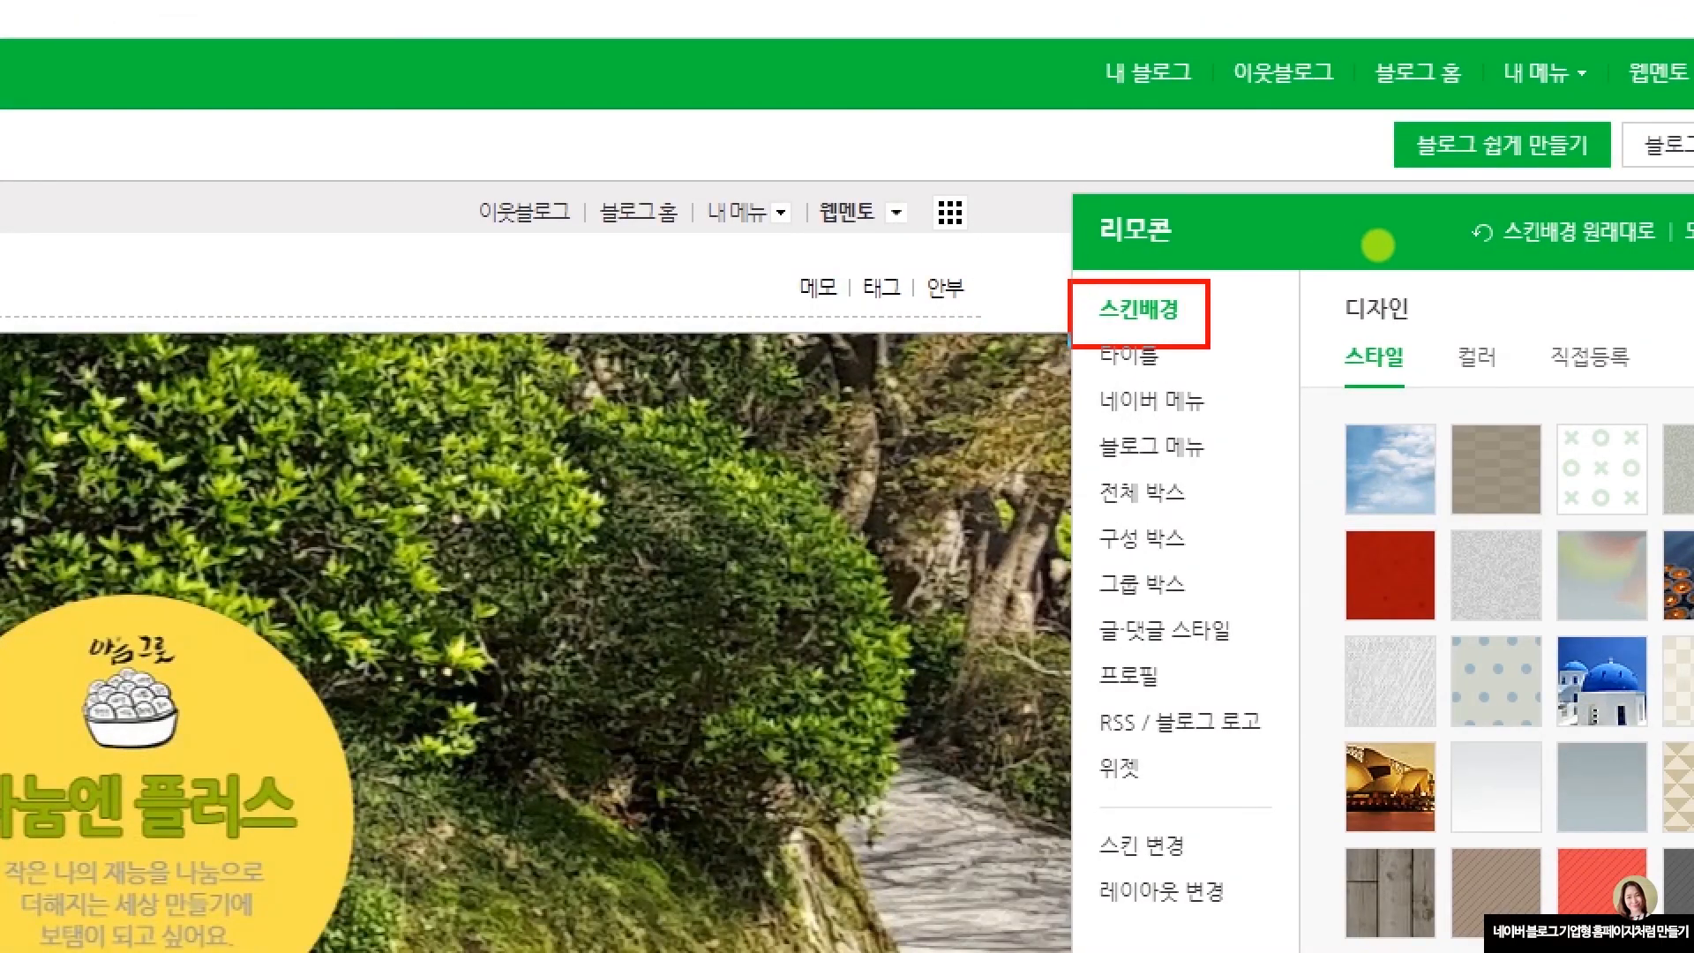
pyautogui.moveTo(1531, 334); pyautogui.dragTo(1657, 404)
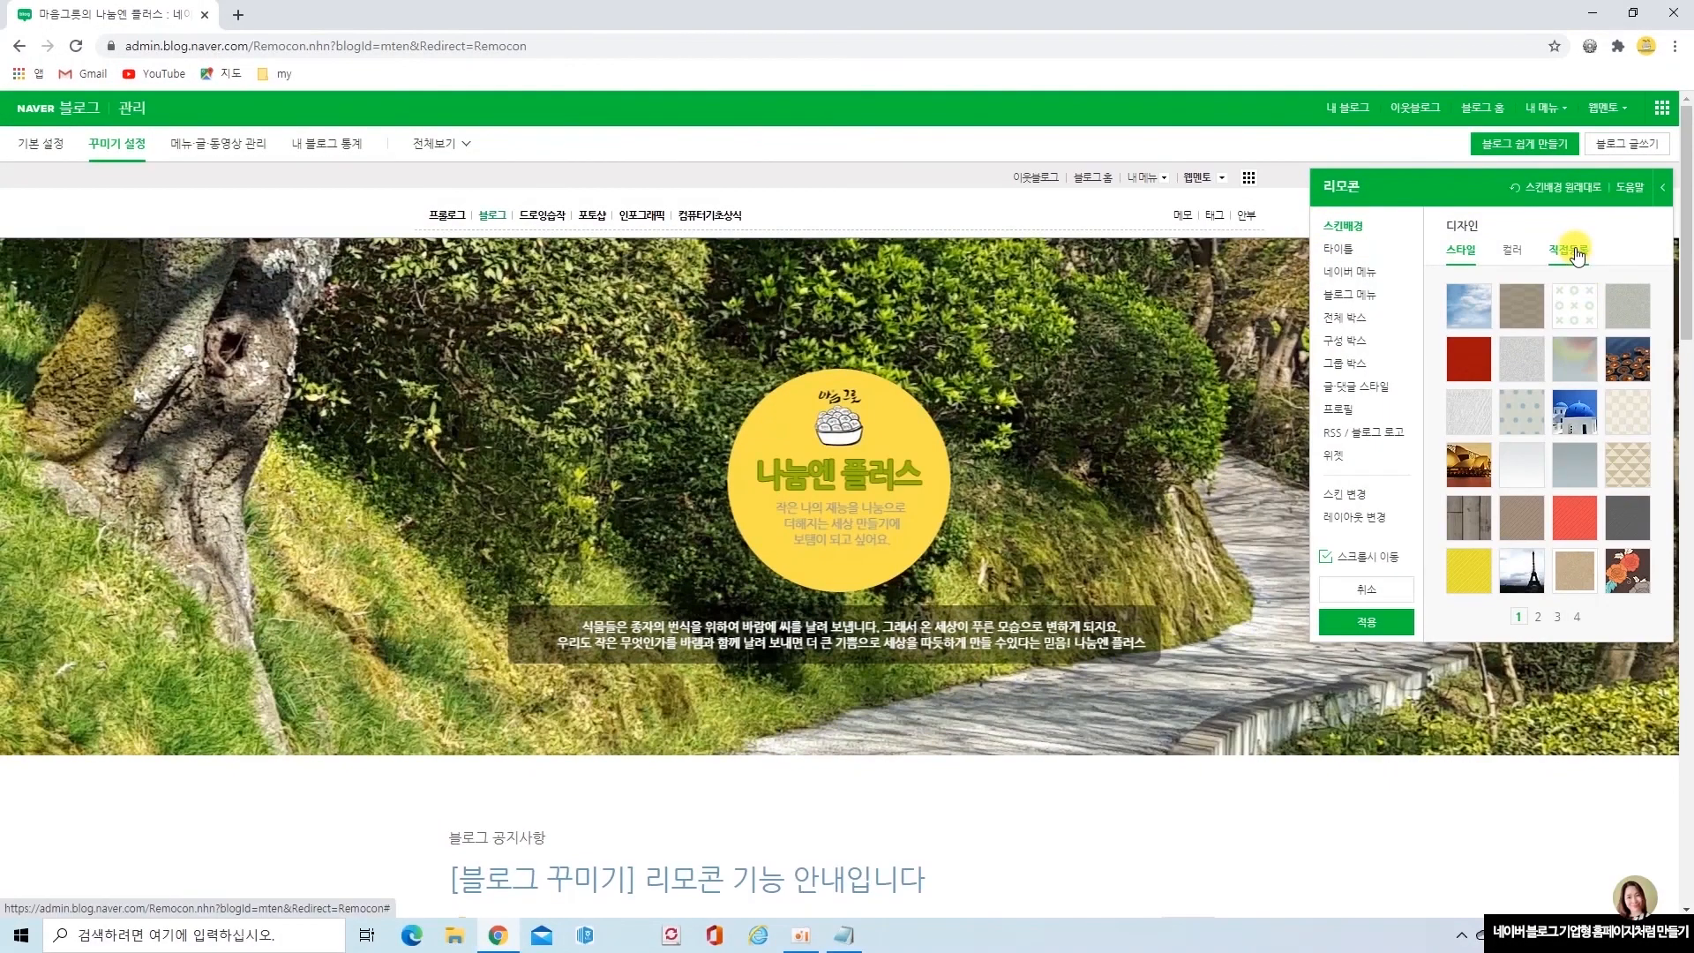
pyautogui.click(1575, 252)
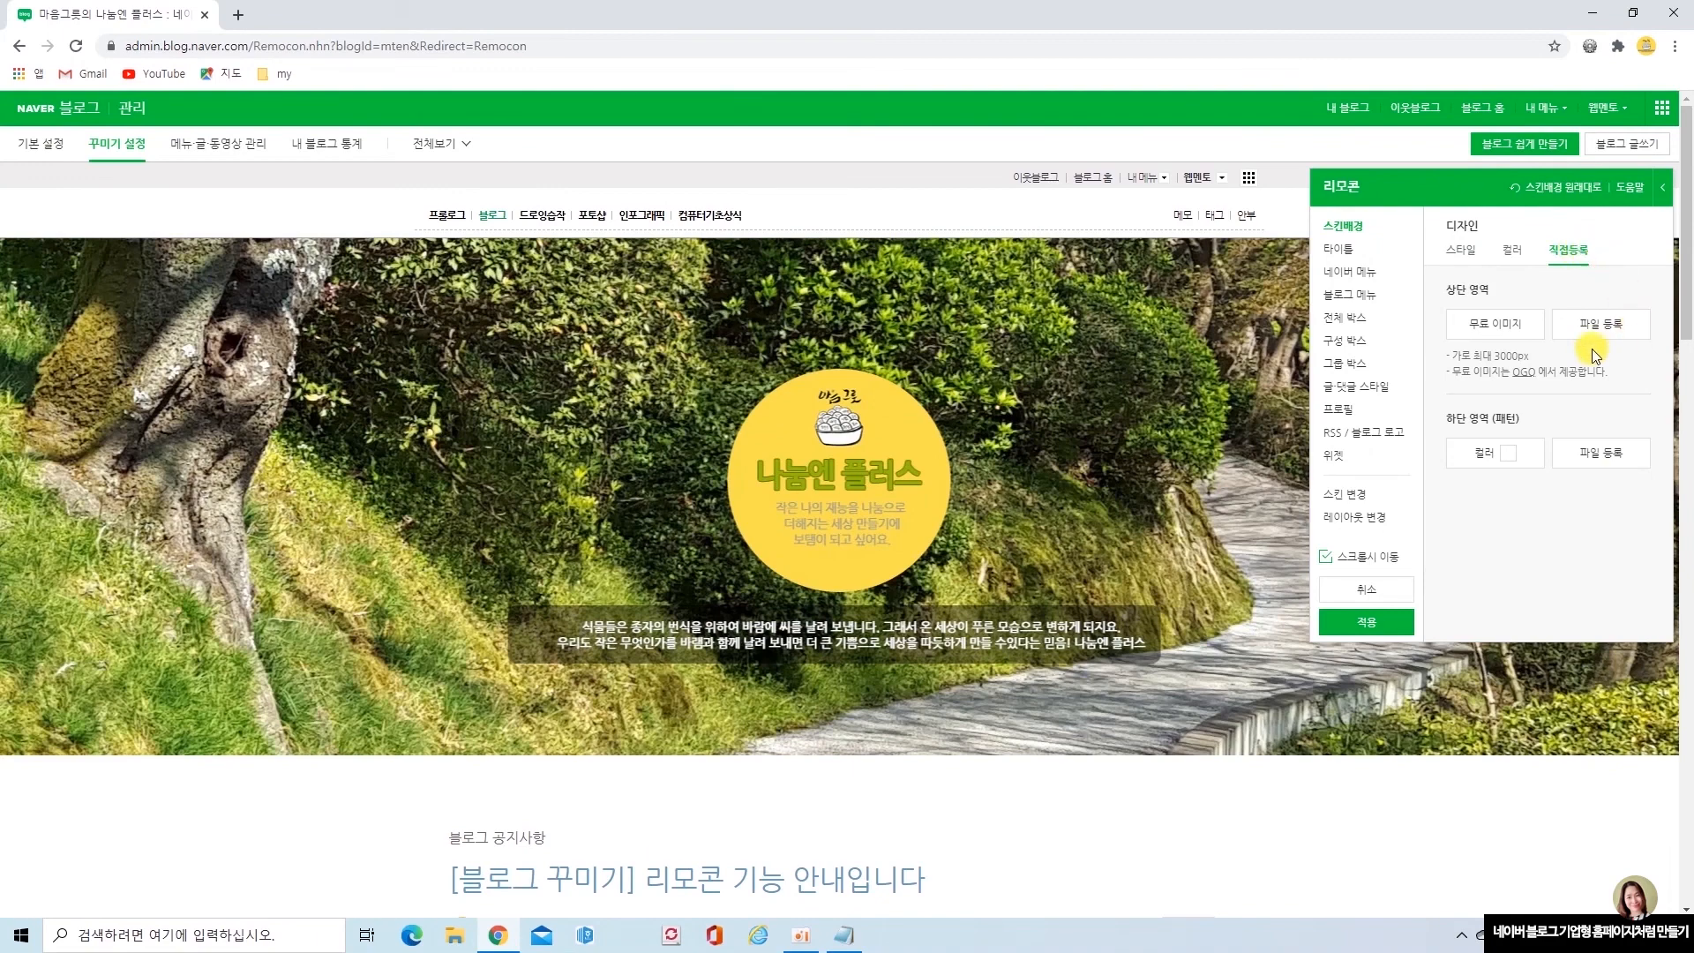
pyautogui.click(1608, 327)
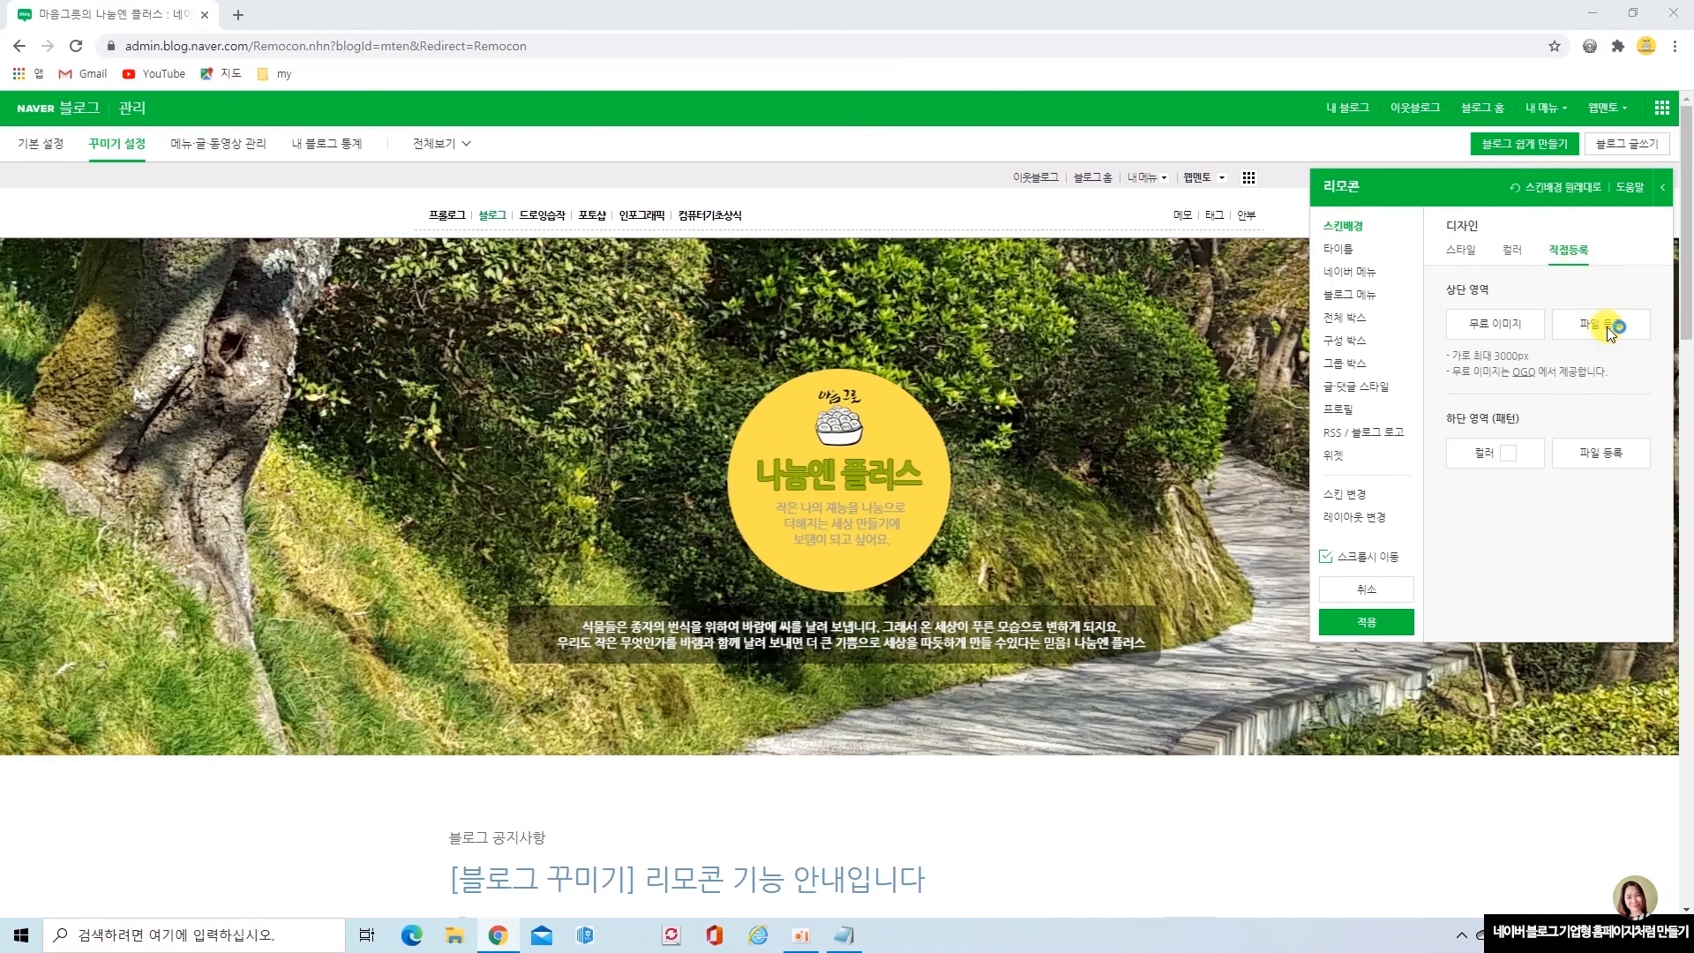
pyautogui.click(1330, 531)
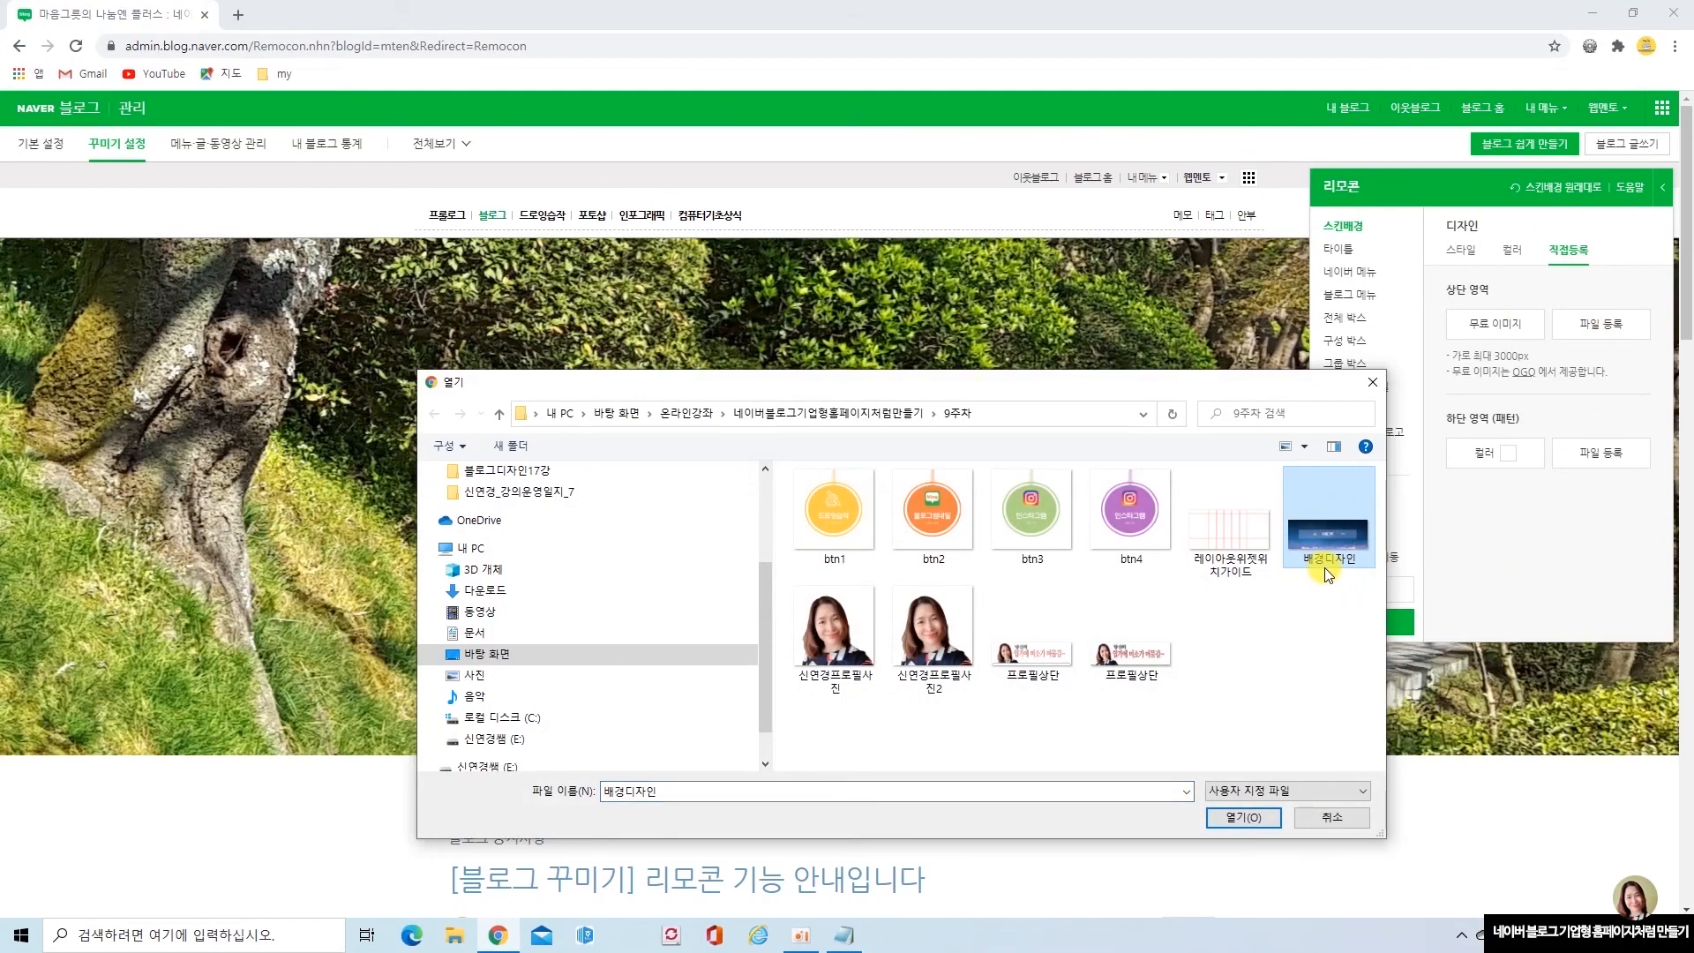
pyautogui.click(1257, 818)
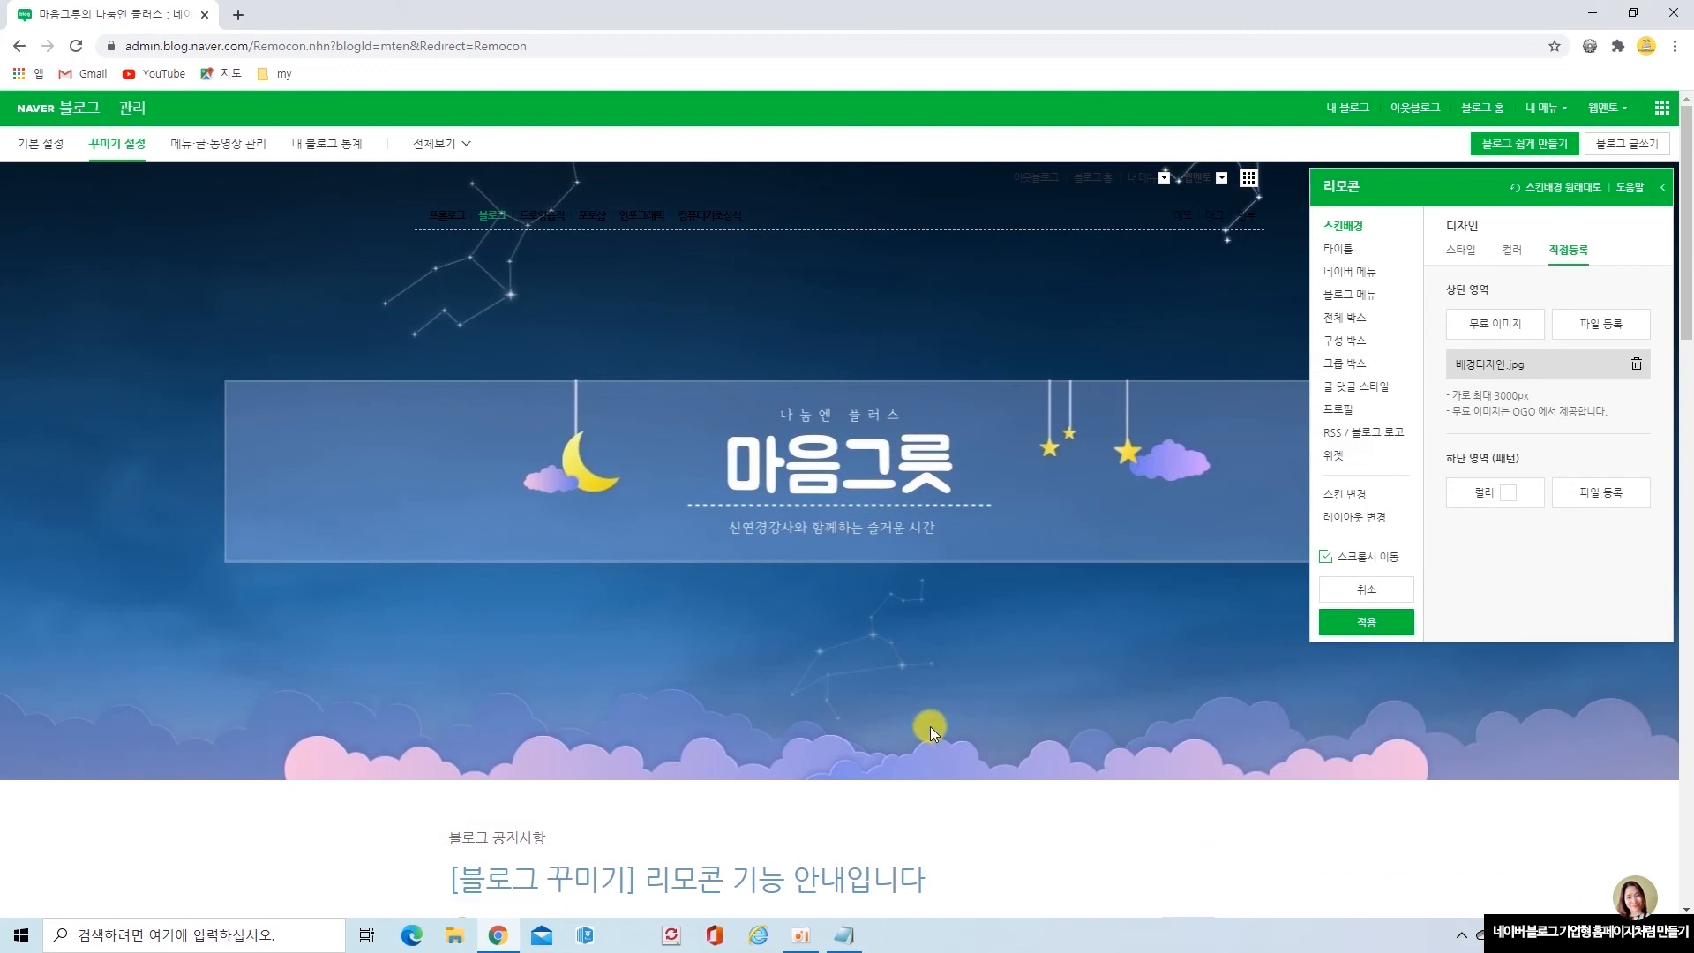
pyautogui.click(1369, 623)
pyautogui.click(993, 575)
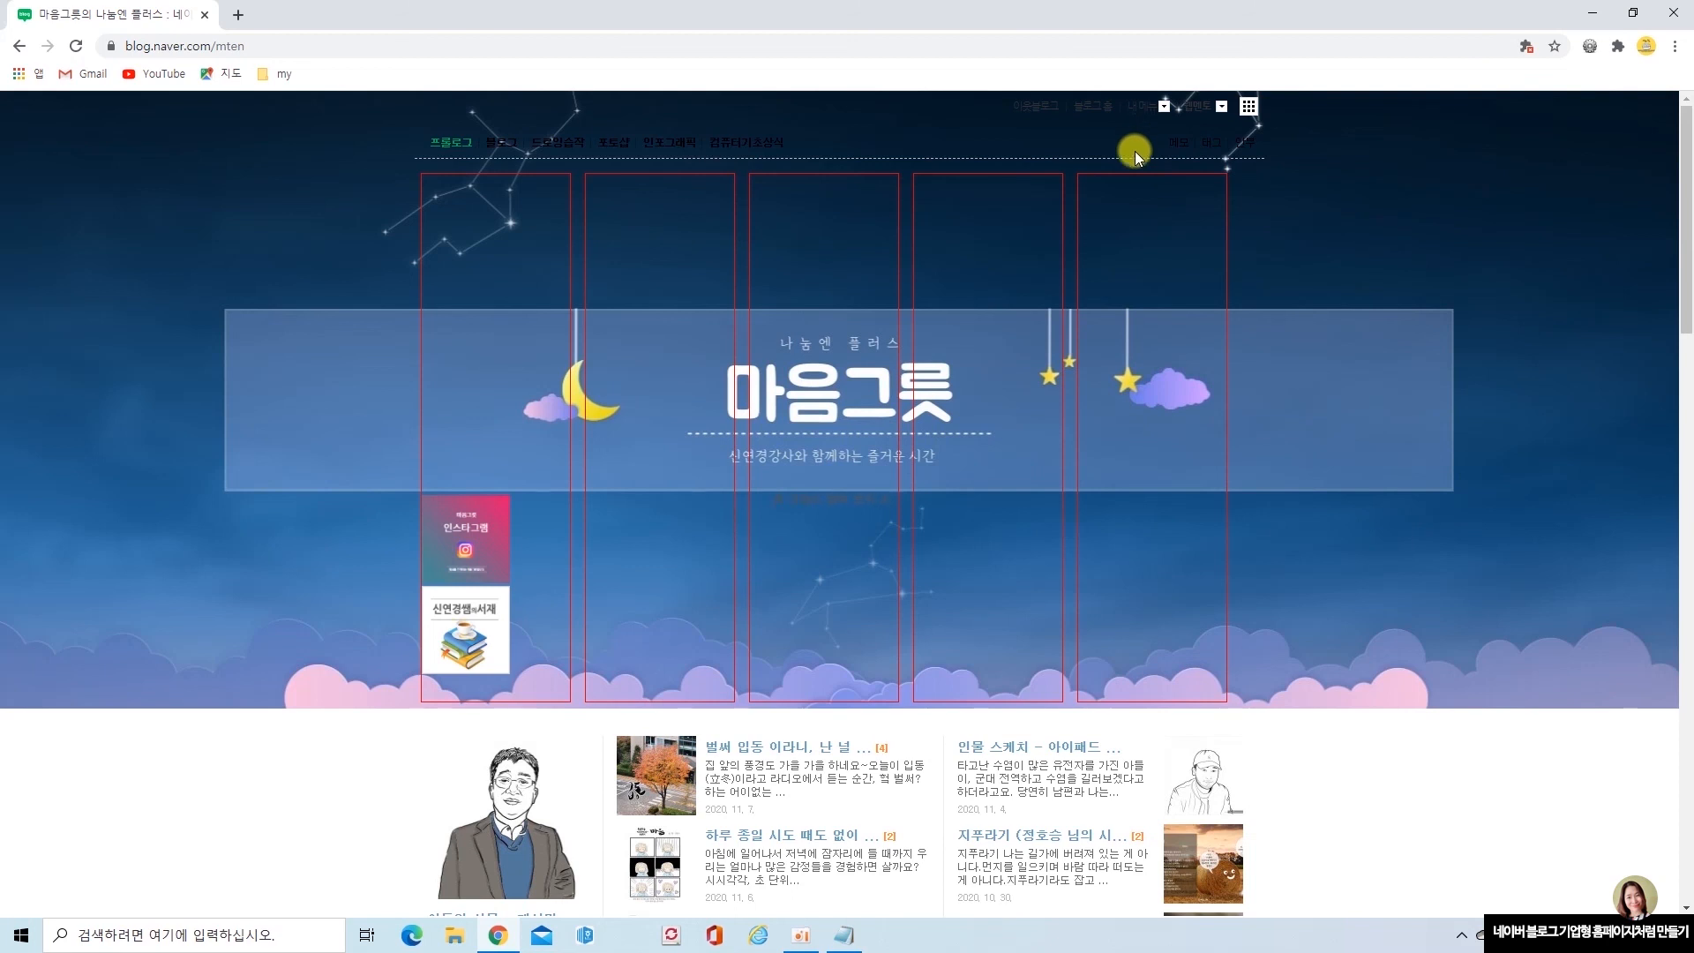
# Reopen the blog's detailed design settings and set the 네이버 메뉴 content text colour to white, #FFFFFF.
pyautogui.click(1145, 112)
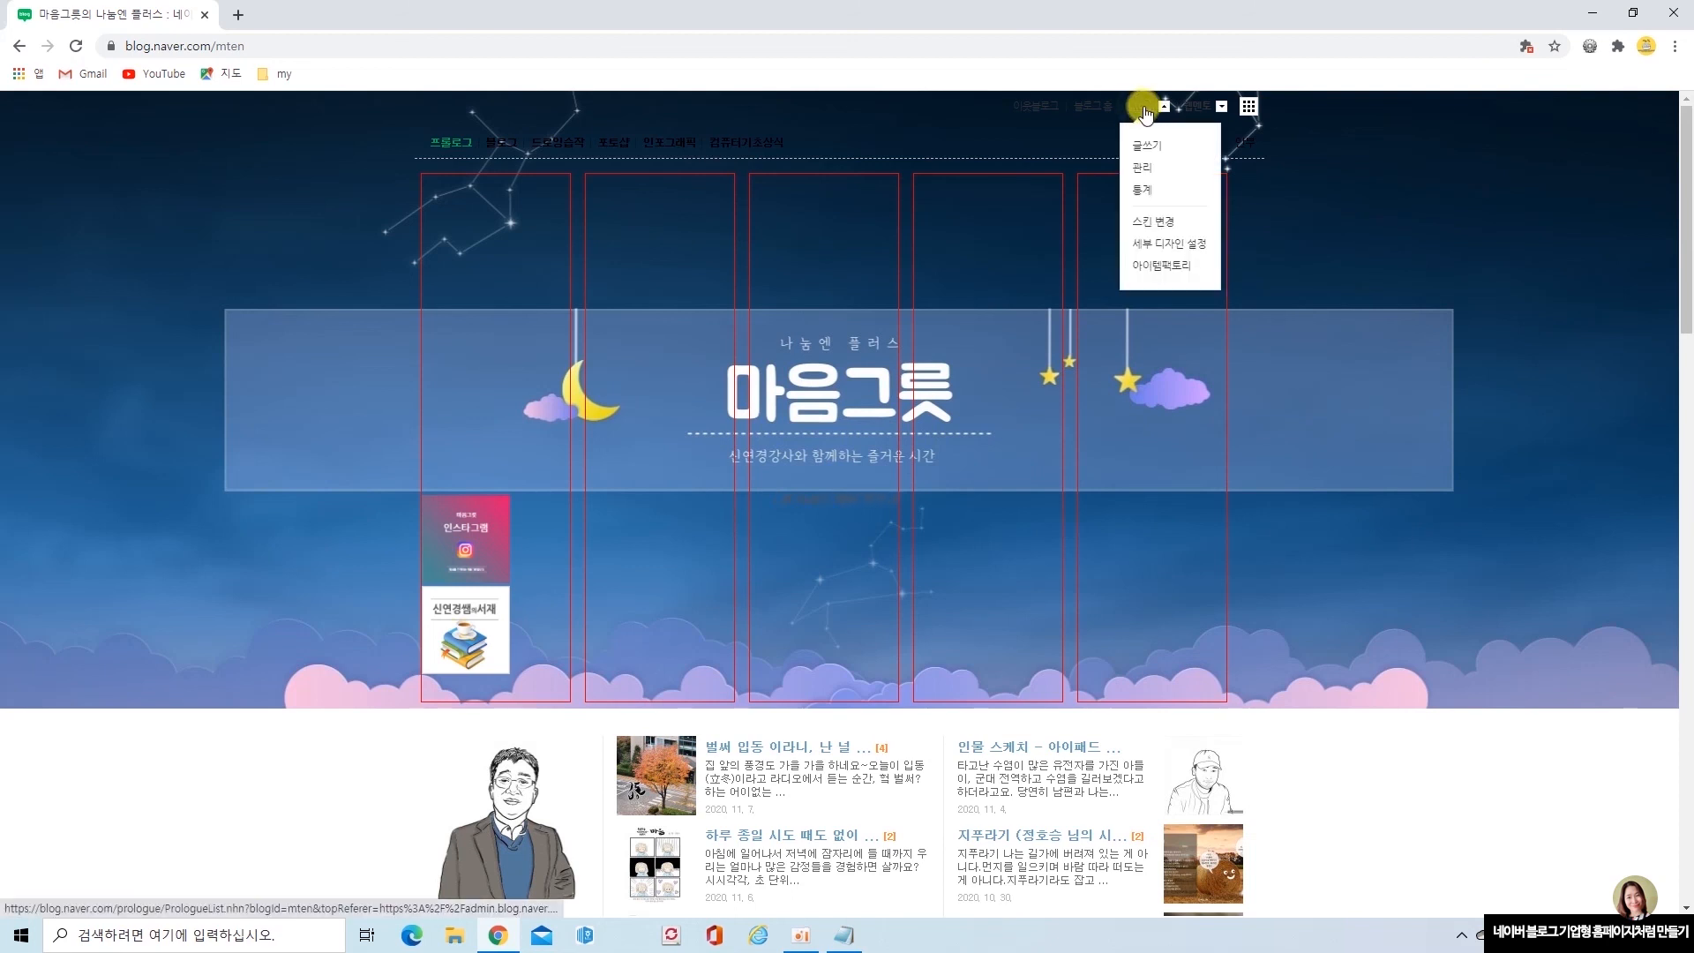
pyautogui.click(1166, 243)
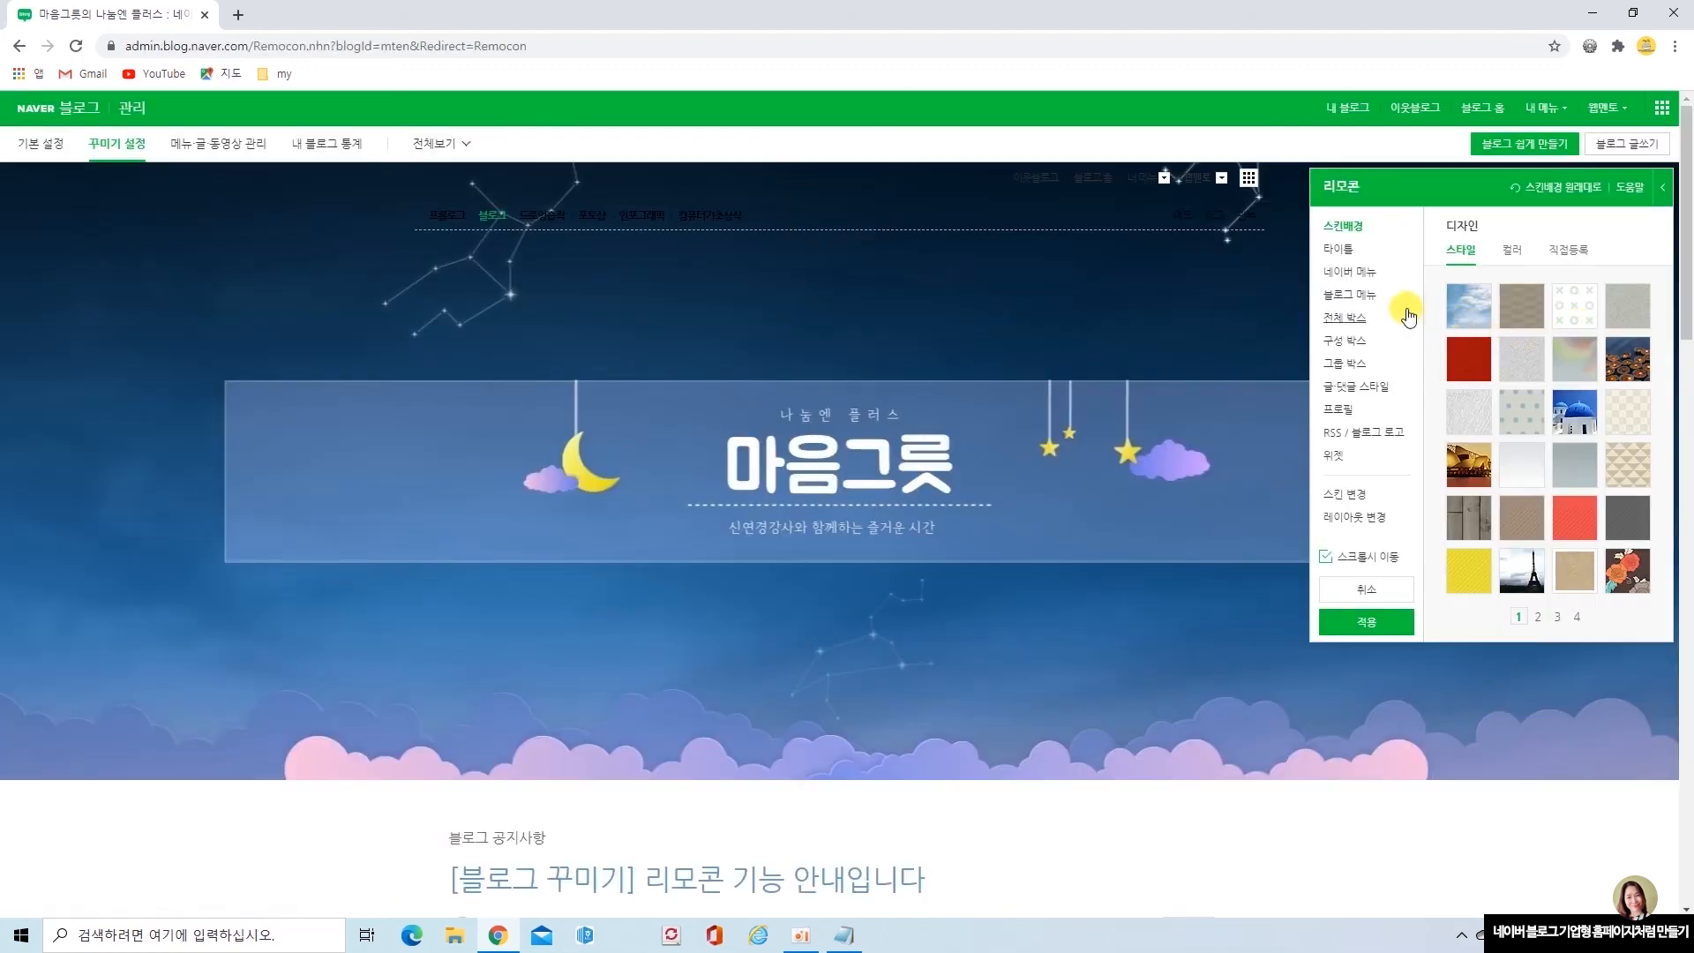
pyautogui.click(1344, 250)
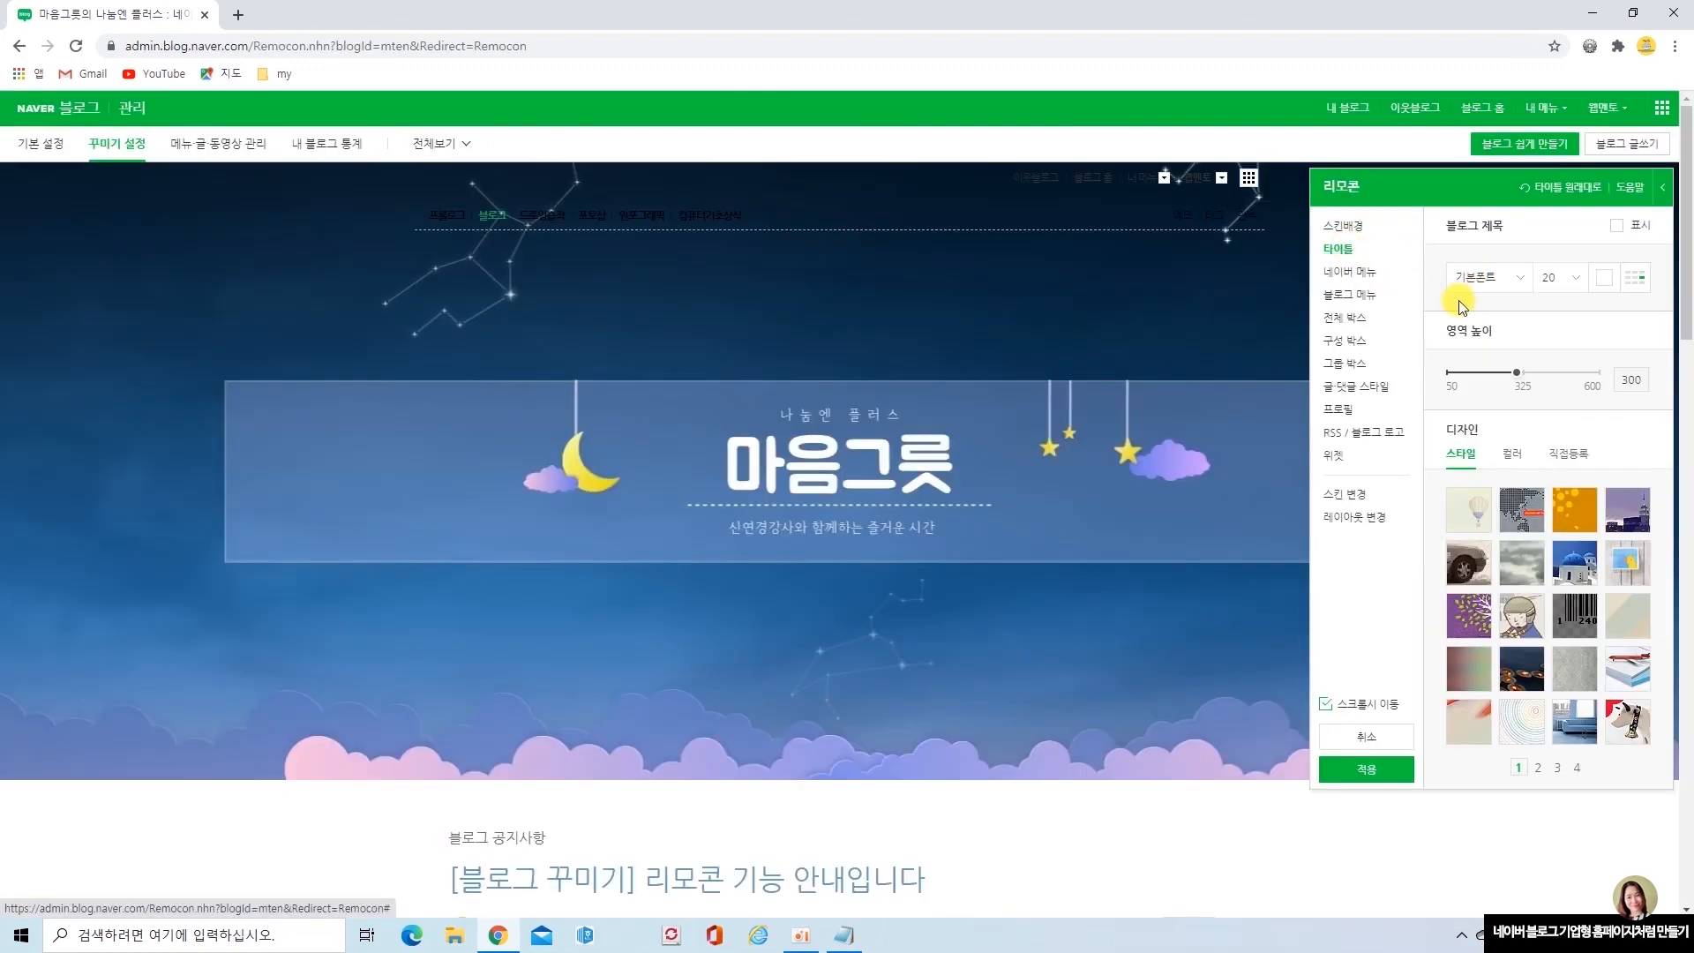
pyautogui.click(1359, 277)
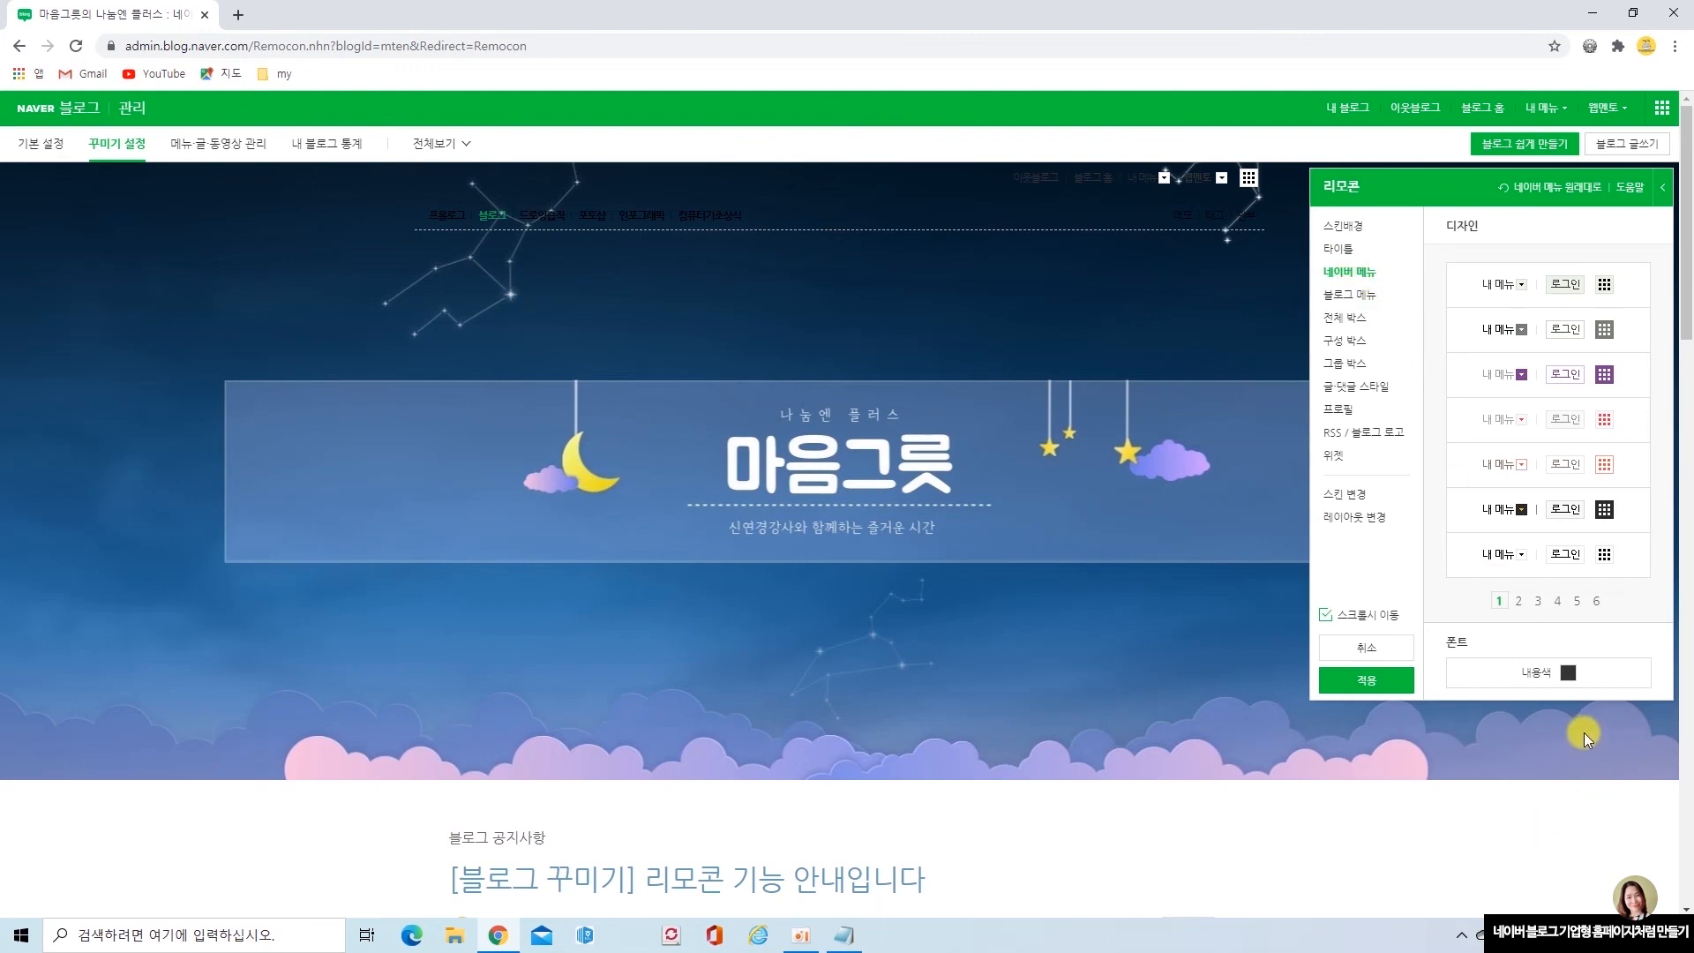
pyautogui.click(1569, 673)
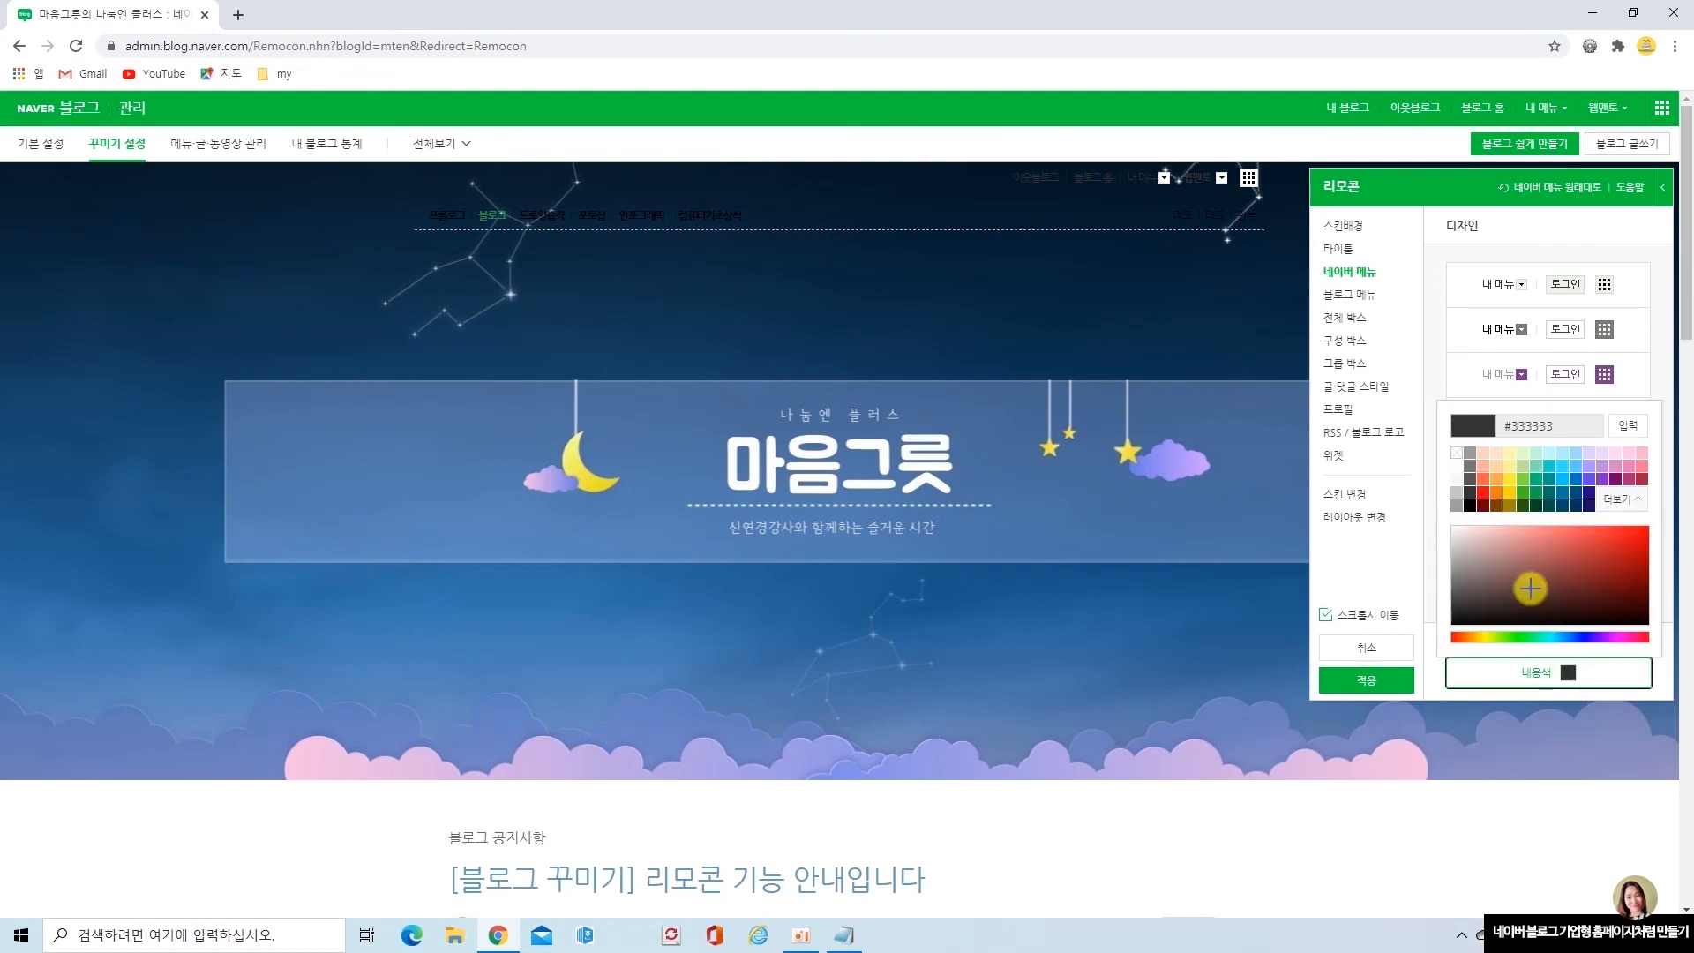
pyautogui.click(1456, 466)
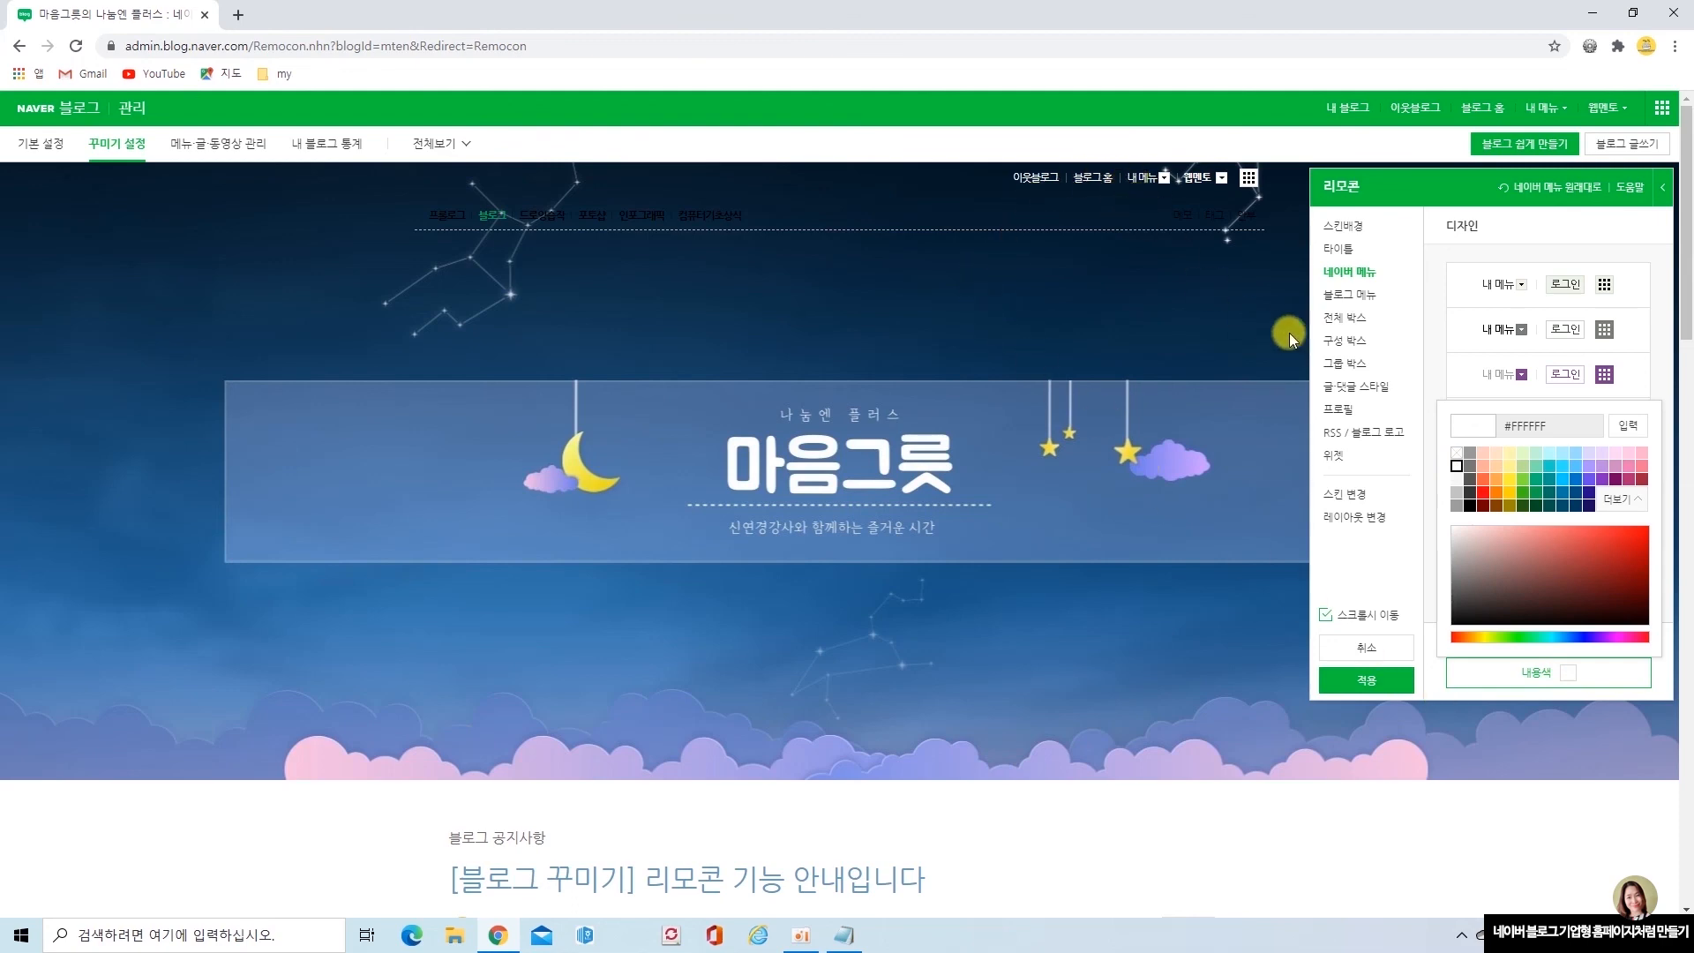
# Set the 블로그 메뉴 font's base colour to #FFFFFF and its highlight colour to #FFD300, and apply the design to the blog.
pyautogui.click(1349, 295)
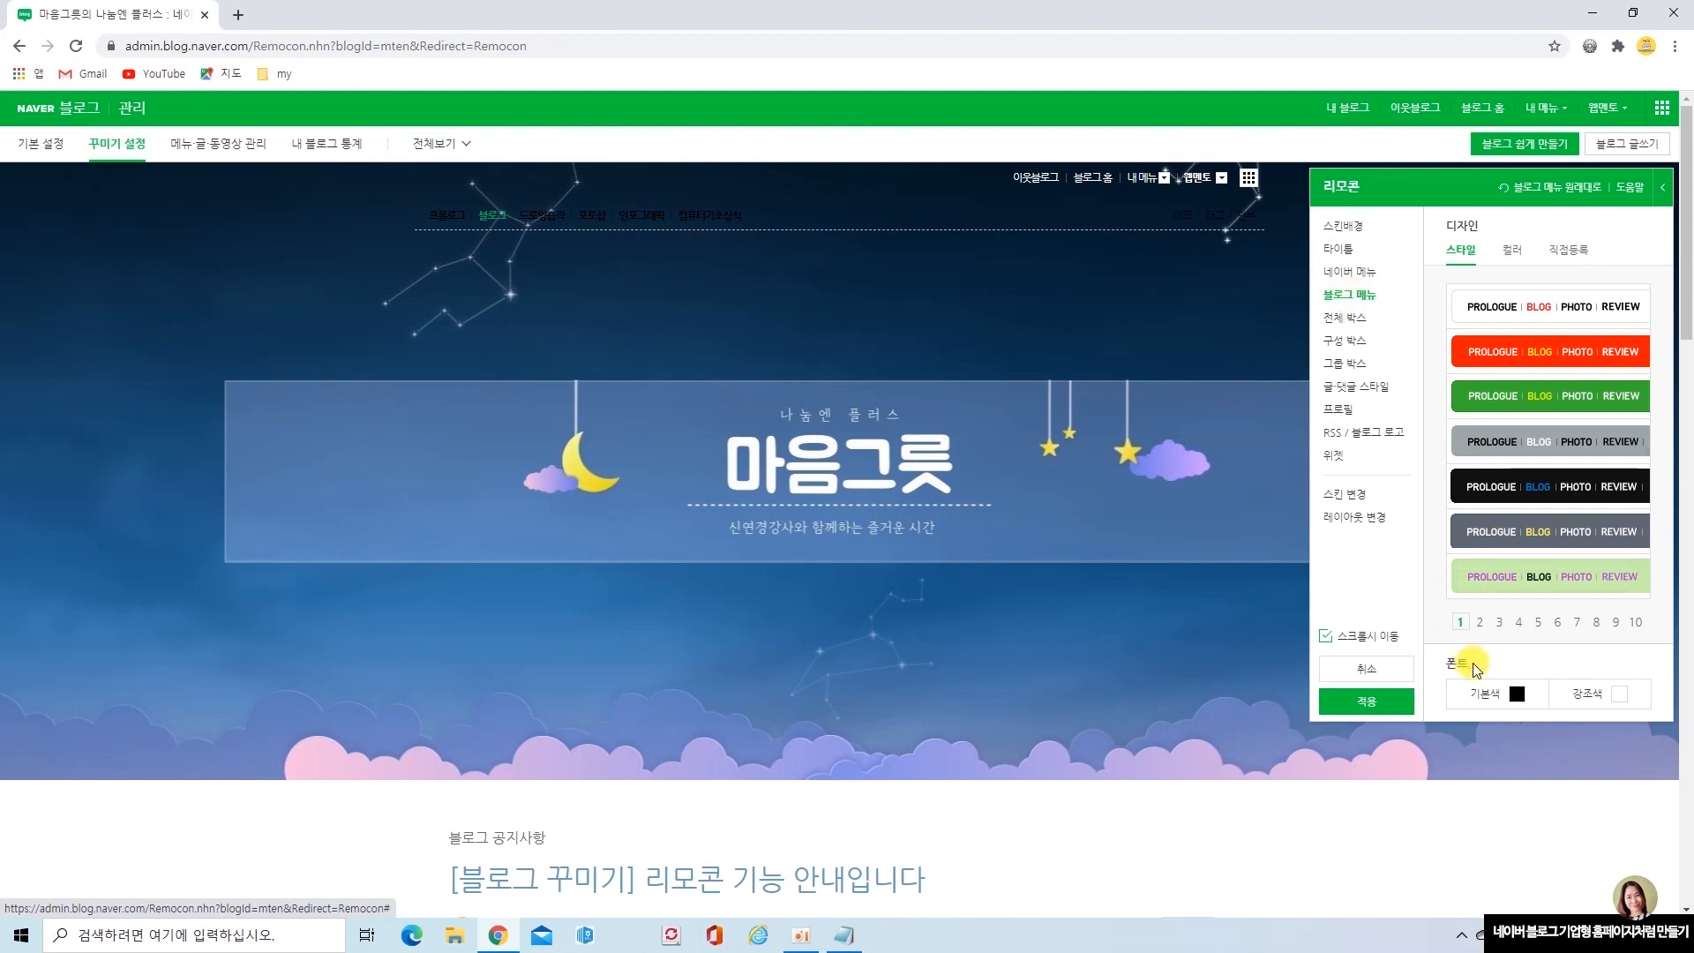
pyautogui.click(1504, 704)
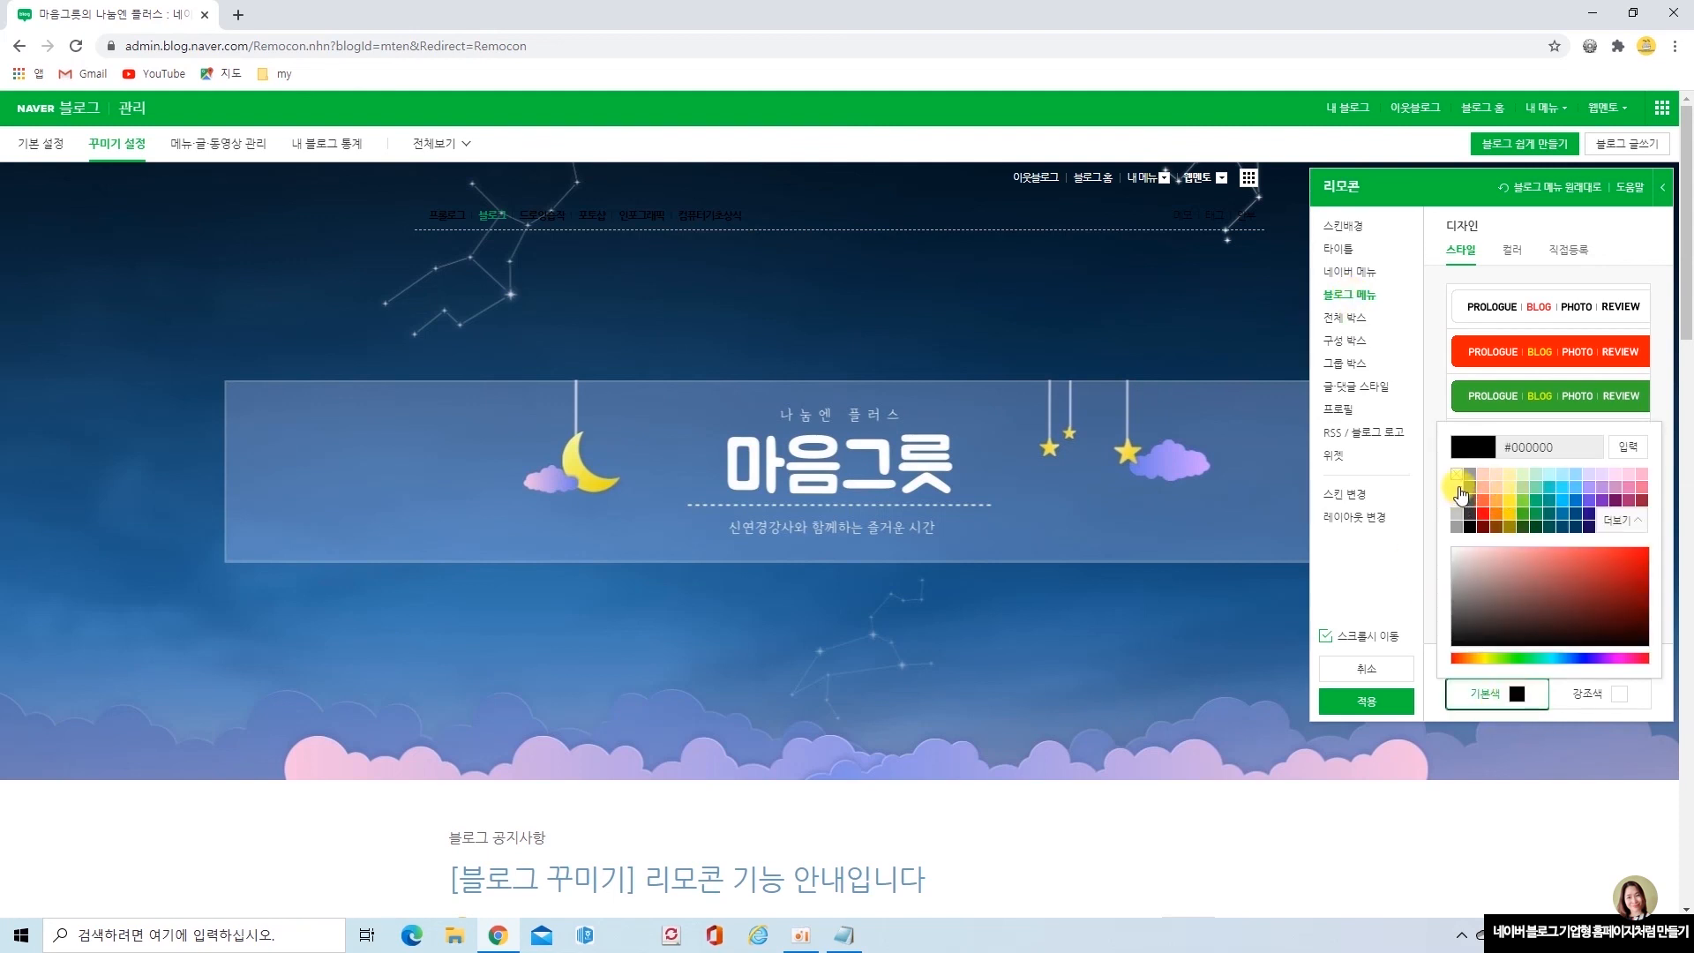
pyautogui.click(1458, 489)
pyautogui.click(1624, 697)
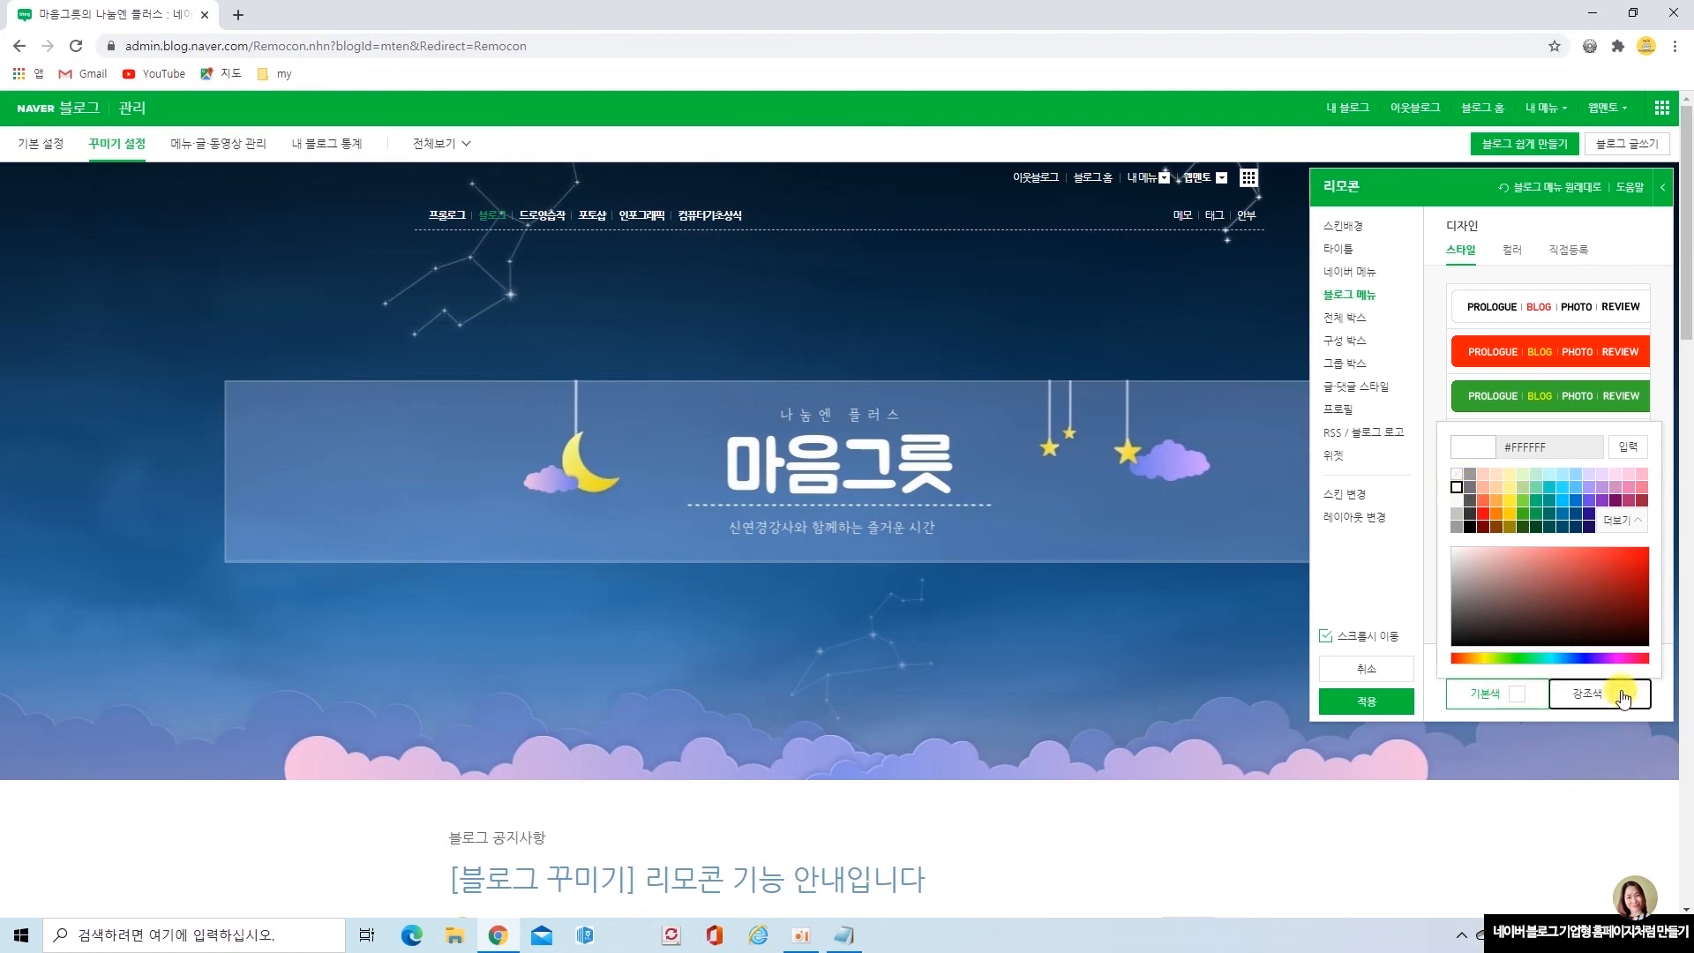
pyautogui.click(1510, 514)
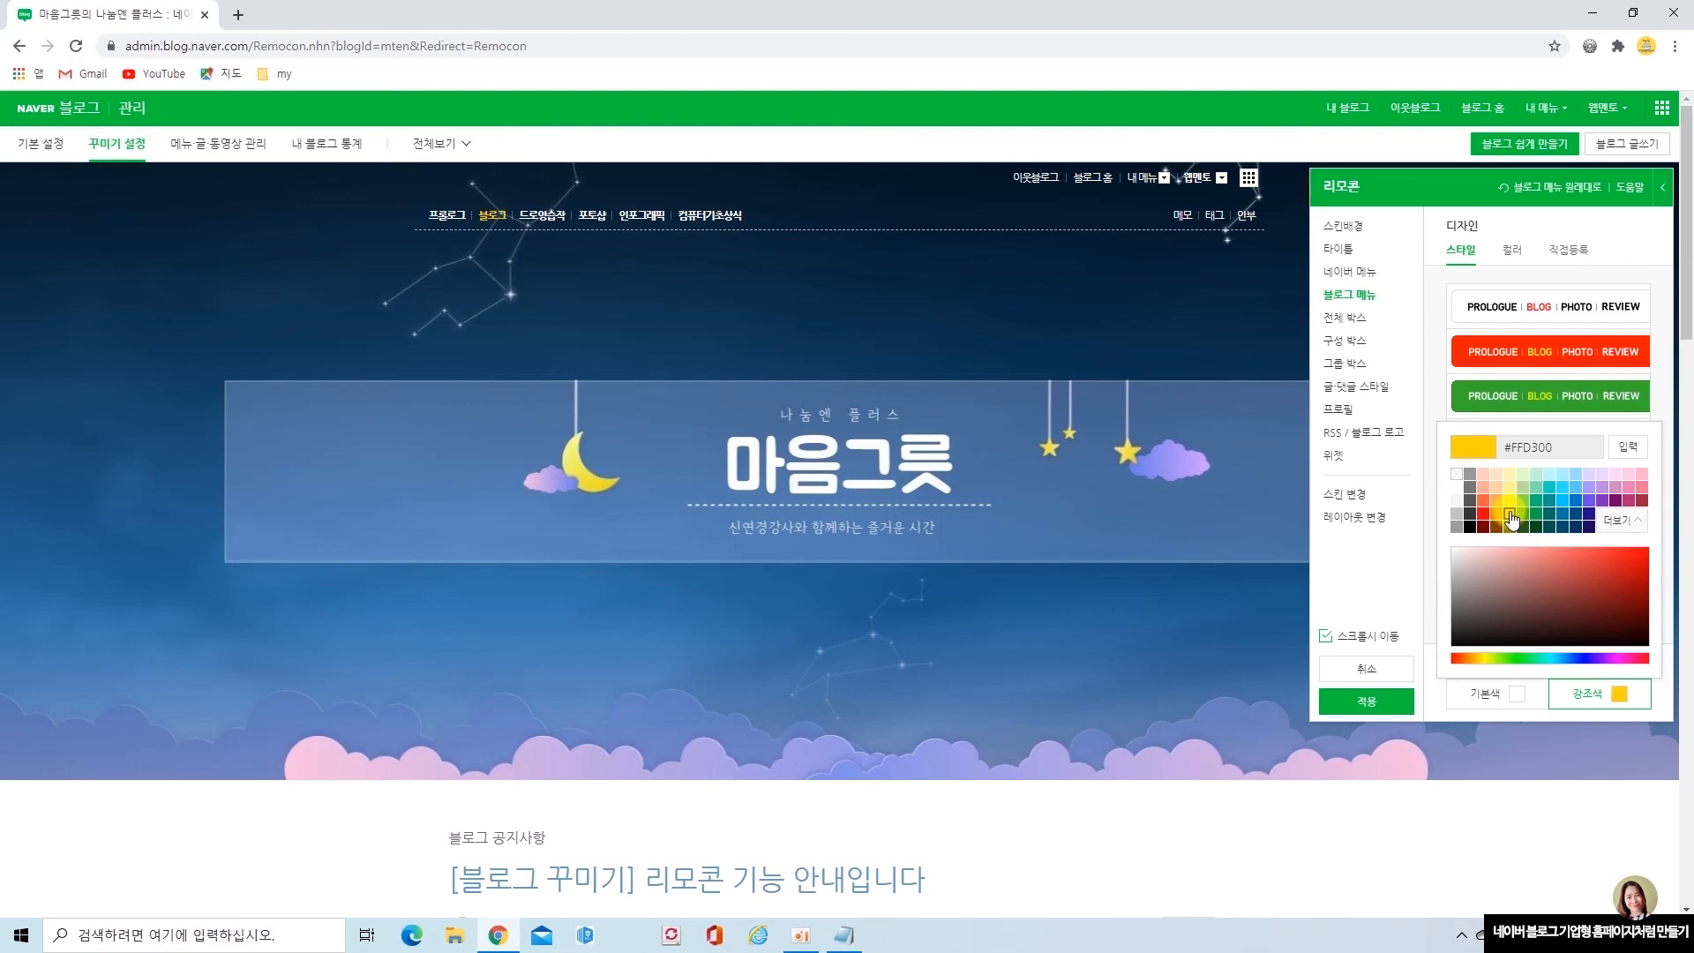
pyautogui.click(1365, 701)
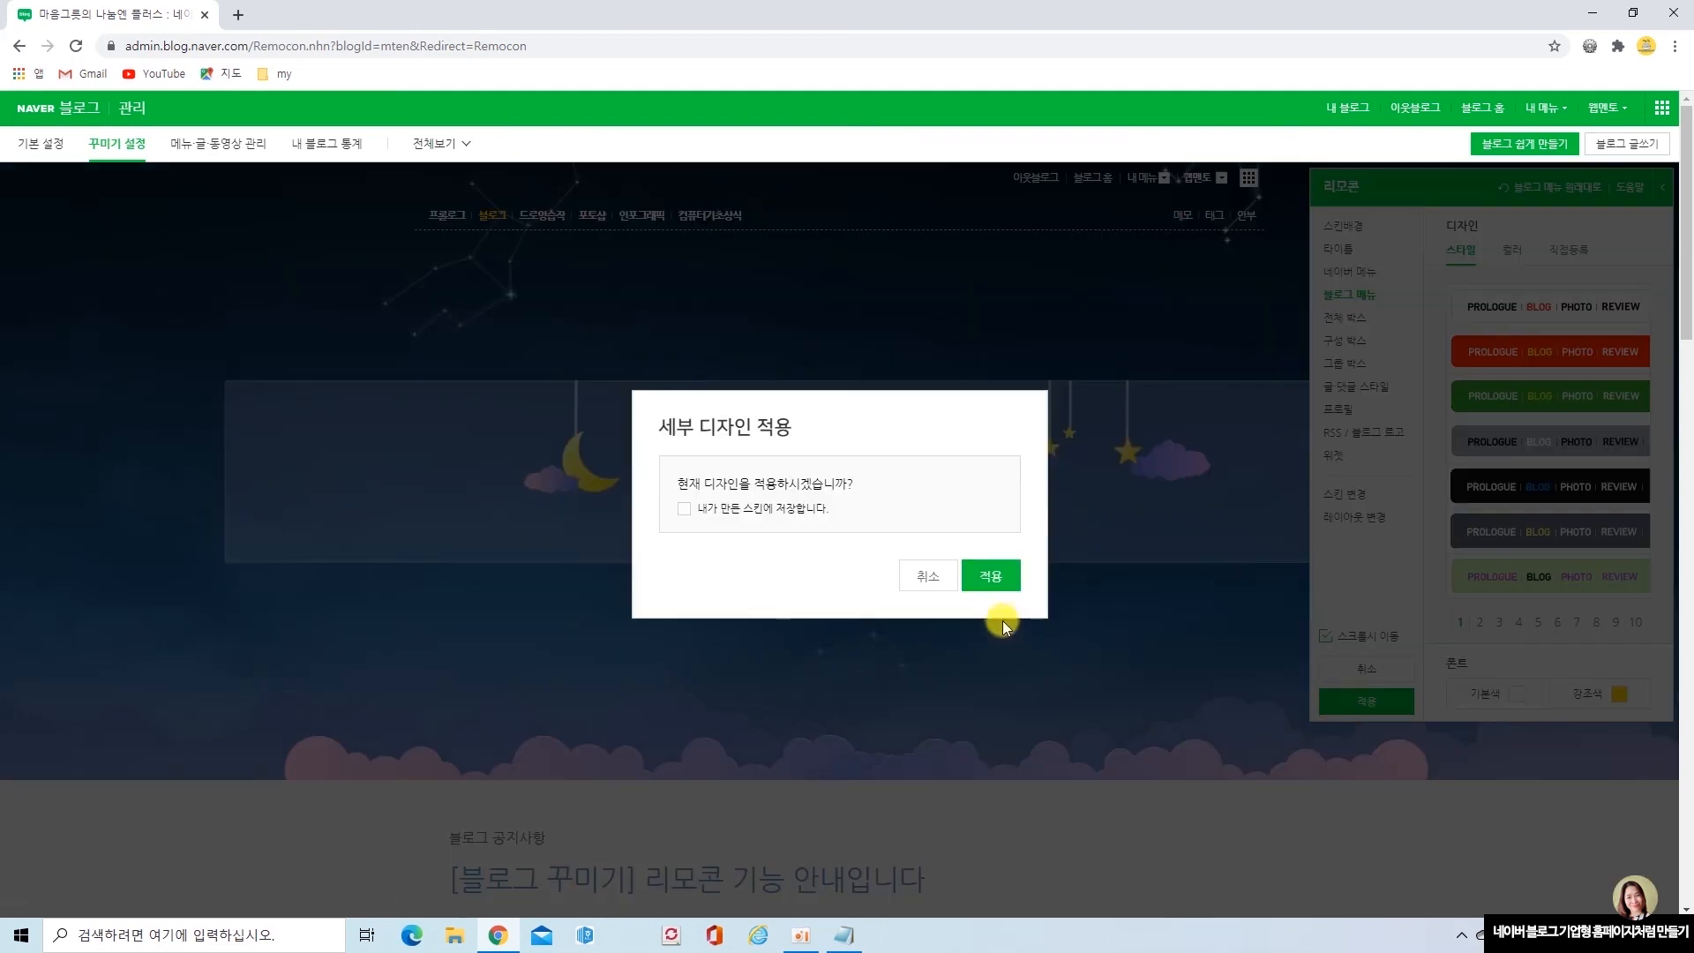
pyautogui.click(1002, 580)
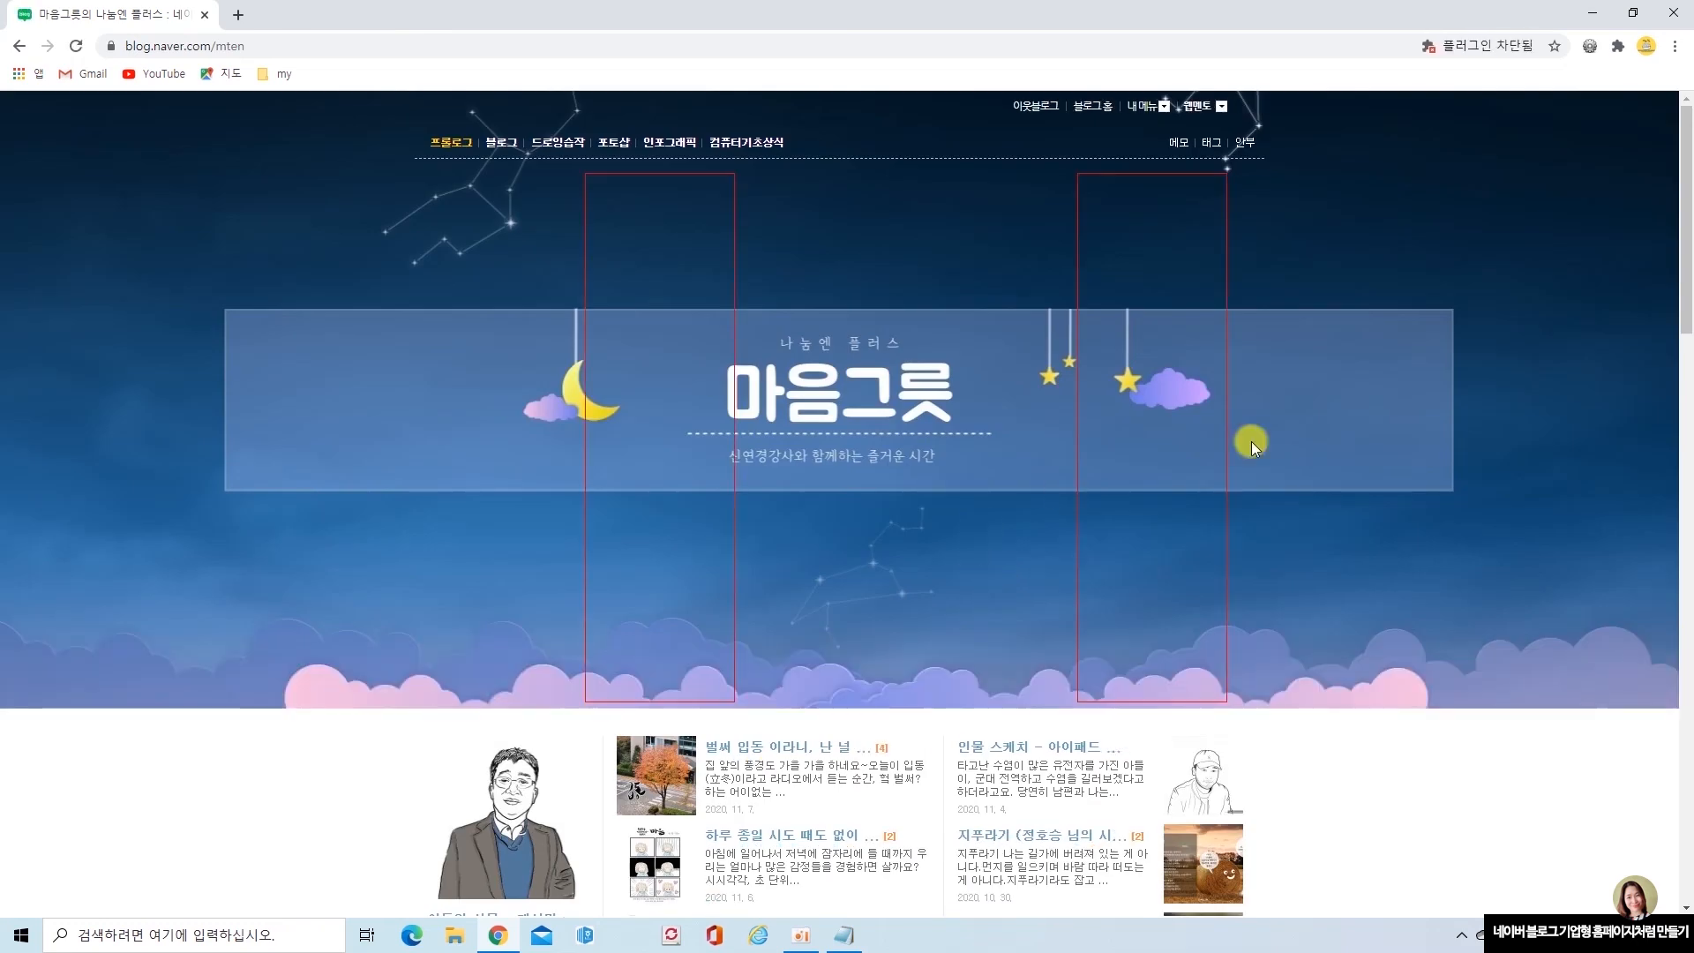